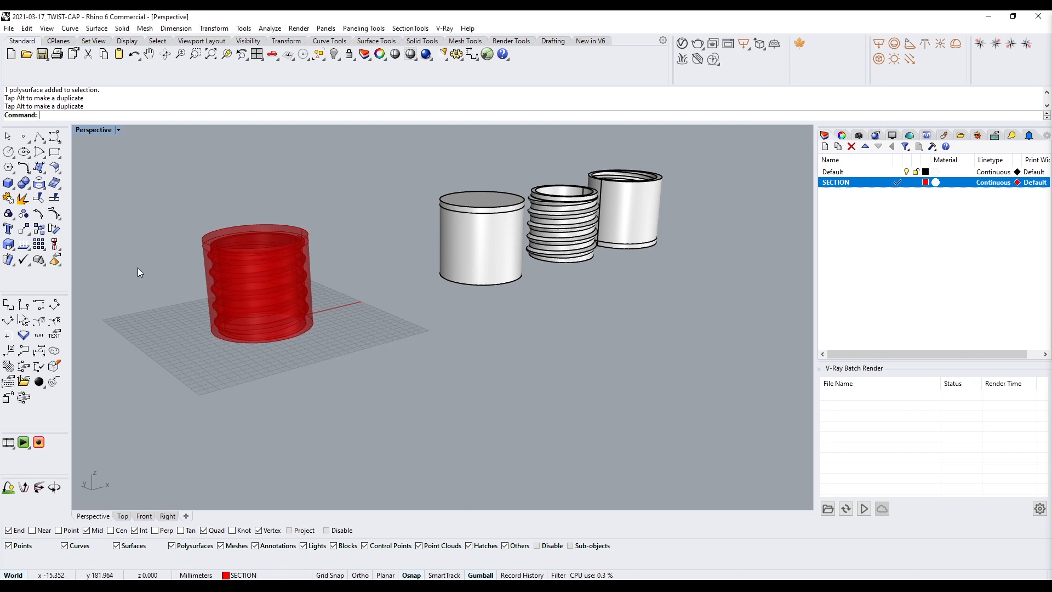
shift+right_drag(364, 306, 404, 303)
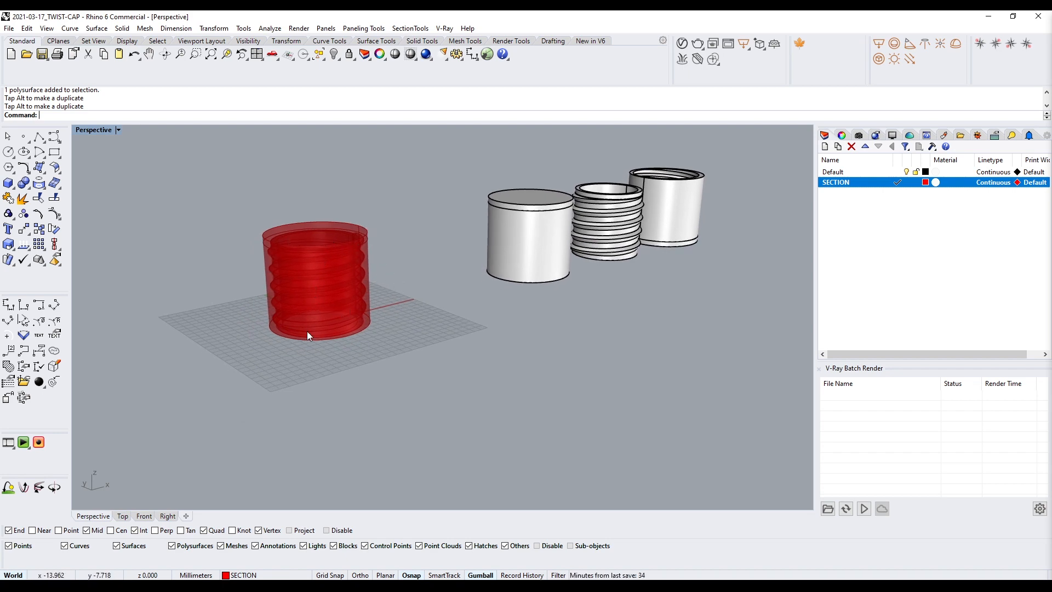
scroll(353, 269, up, 3)
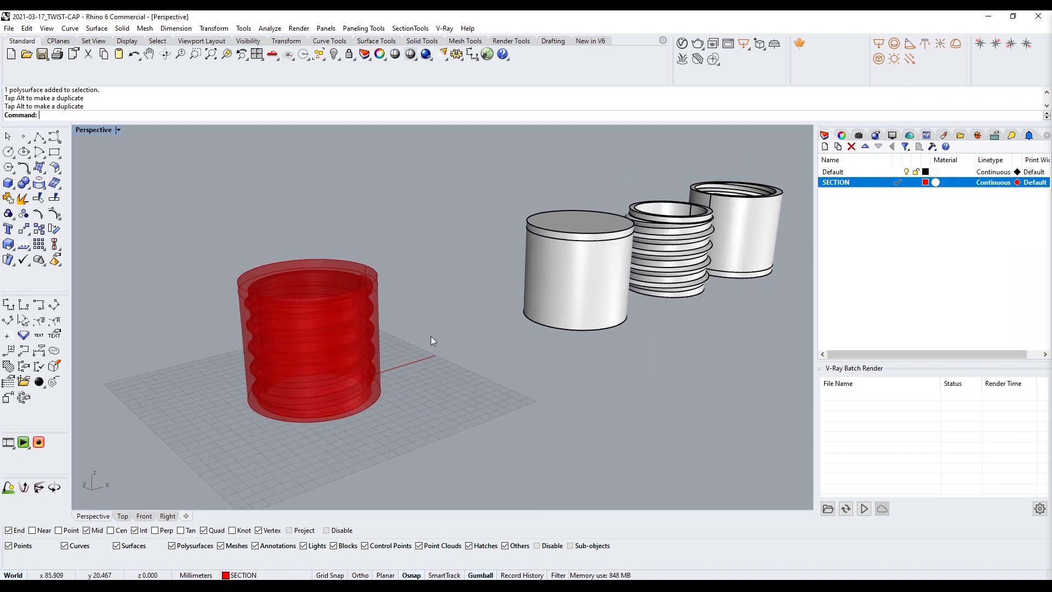
right_drag(346, 338, 462, 269)
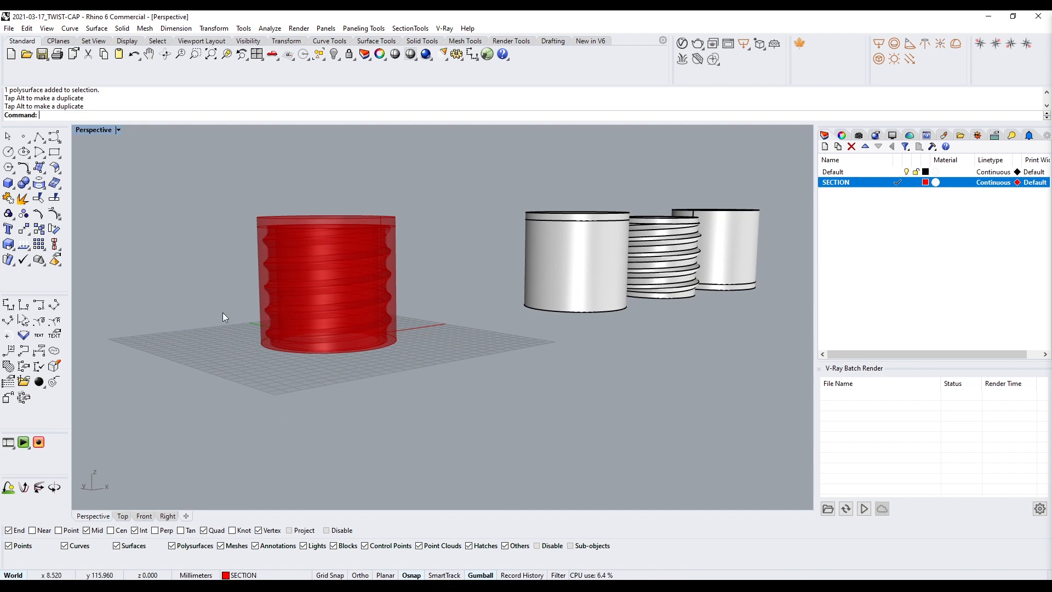
right_drag(489, 306, 527, 277)
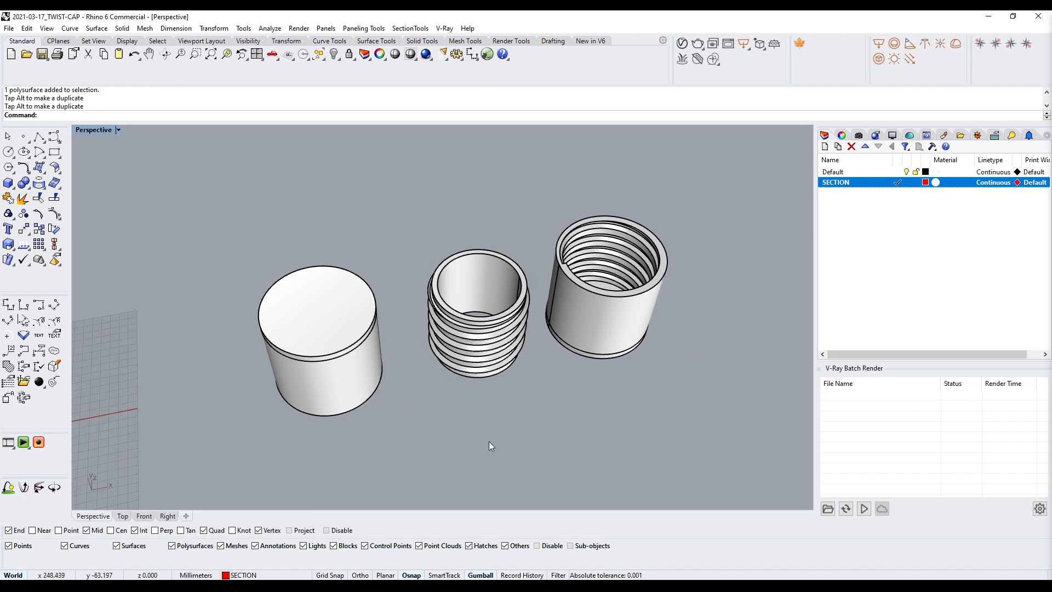
text(lip)
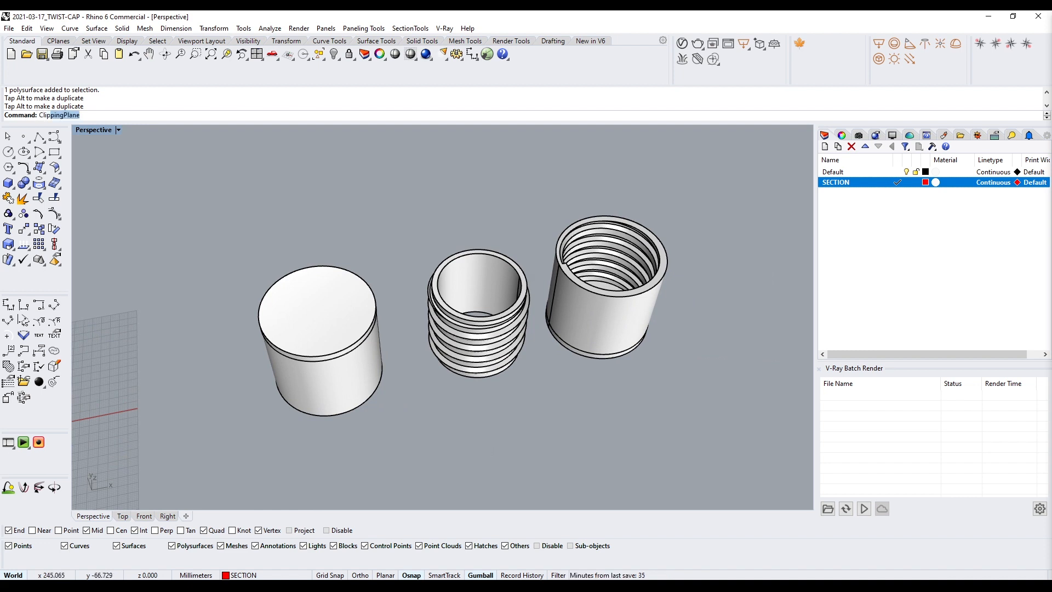
key(Return)
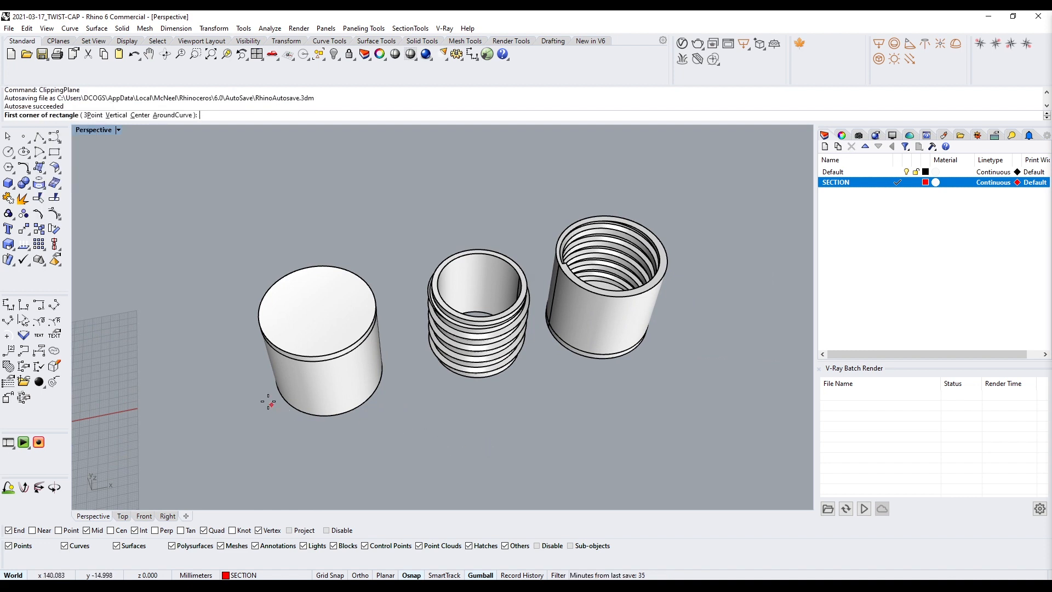
click(139, 115)
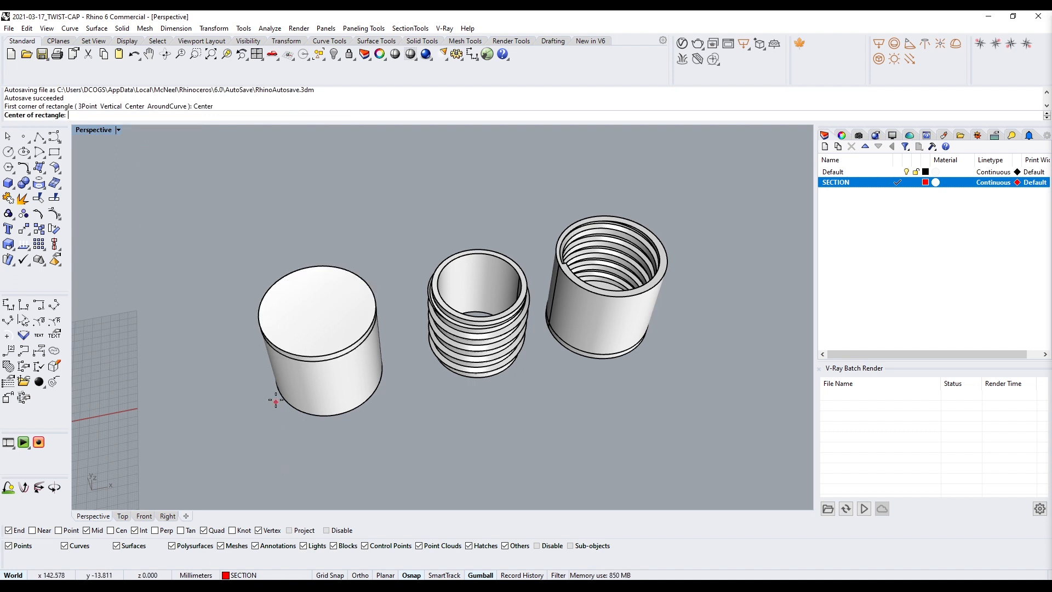
right_drag(275, 382, 306, 380)
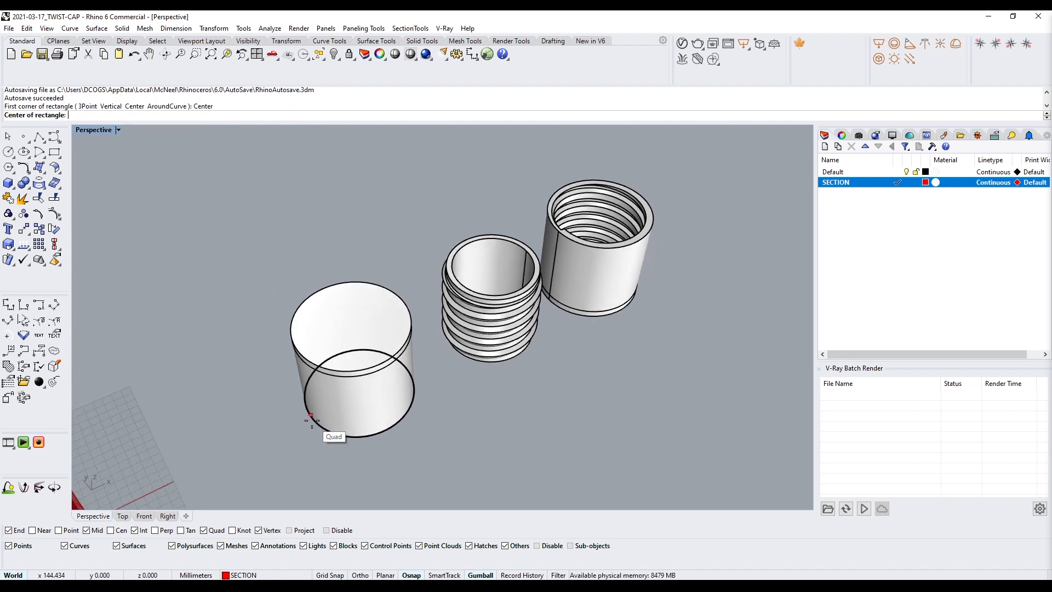
click(311, 415)
right_drag(701, 264, 681, 216)
key(Return)
- Create a vertical clipping plane lengthwise through the middle of the three white twist-cap parts
key(Return)
click(116, 115)
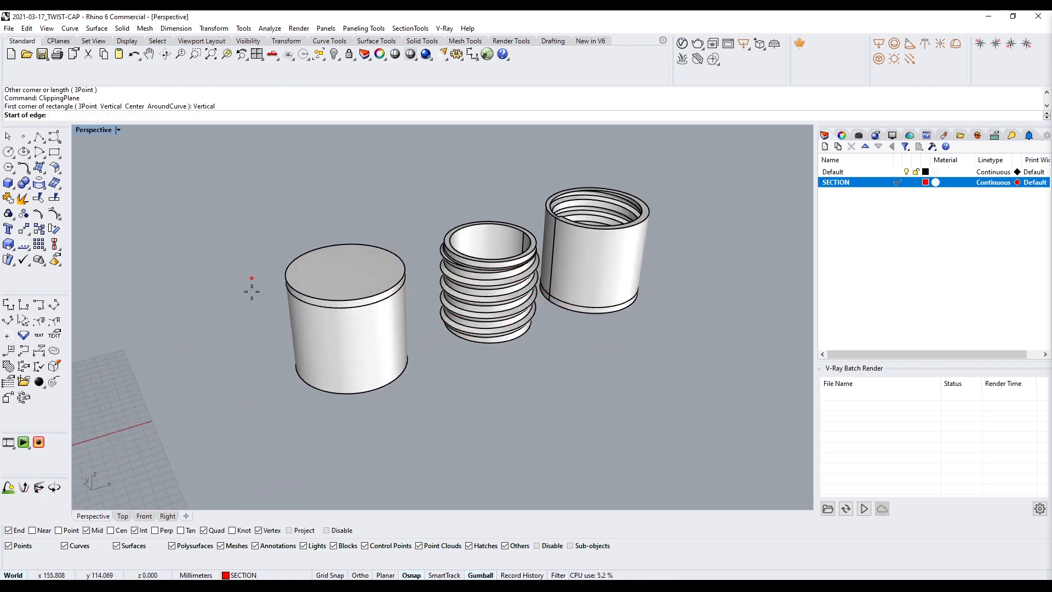
click(300, 376)
click(713, 251)
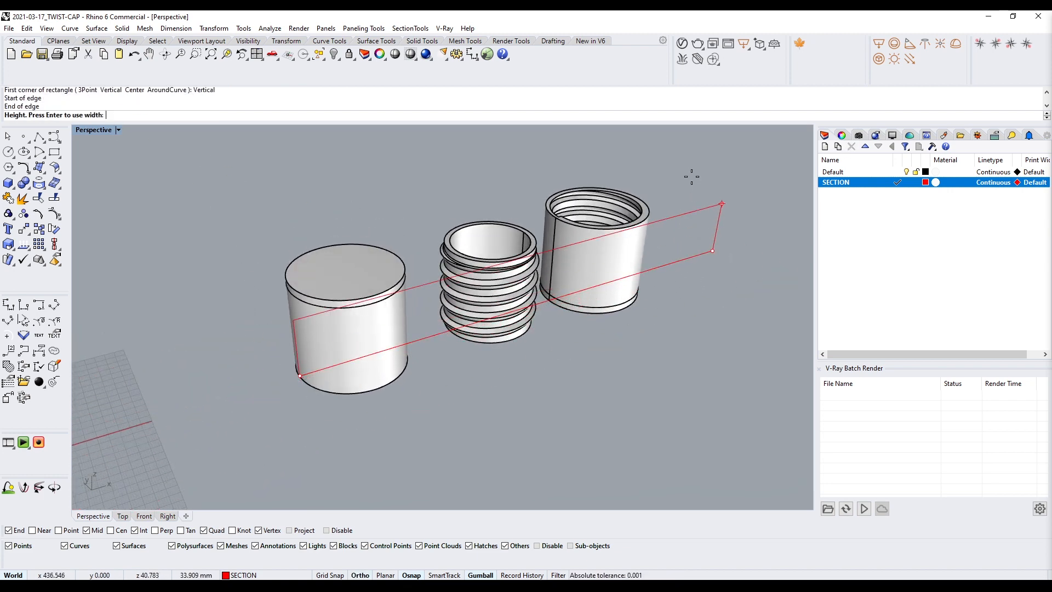
click(667, 162)
- Examine the section cuts of the closed cap, the threaded ring and the outer container, especially the clearance between the threads
right_drag(378, 254, 245, 269)
scroll(365, 261, up, 10)
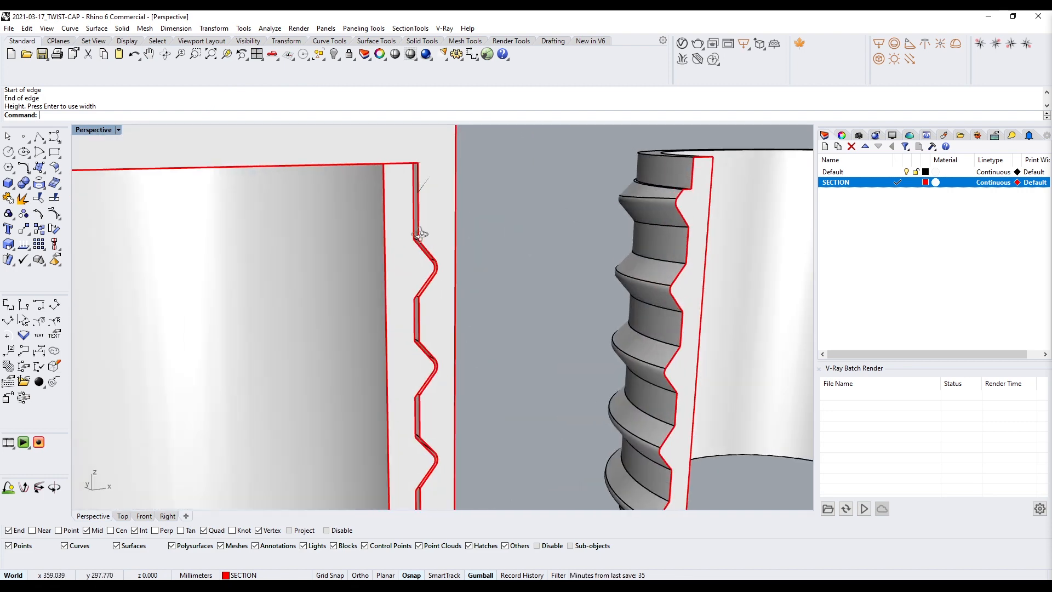
right_drag(419, 235, 323, 267)
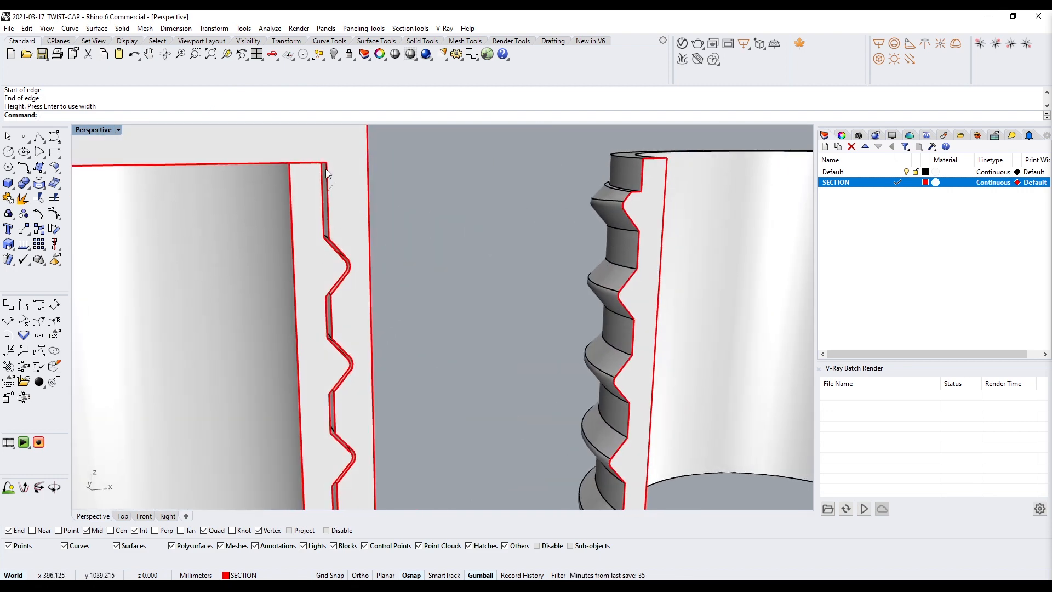
scroll(325, 320, down, 8)
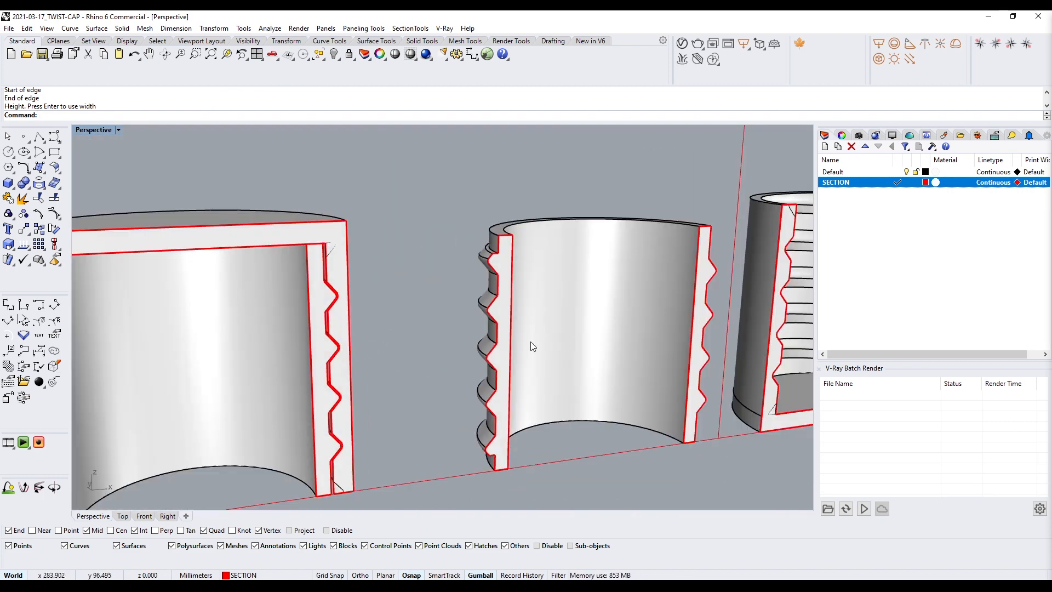
right_drag(531, 348, 523, 301)
scroll(409, 263, down, 5)
scroll(362, 368, down, 5)
right_drag(362, 368, 500, 291)
drag(623, 279, 410, 164)
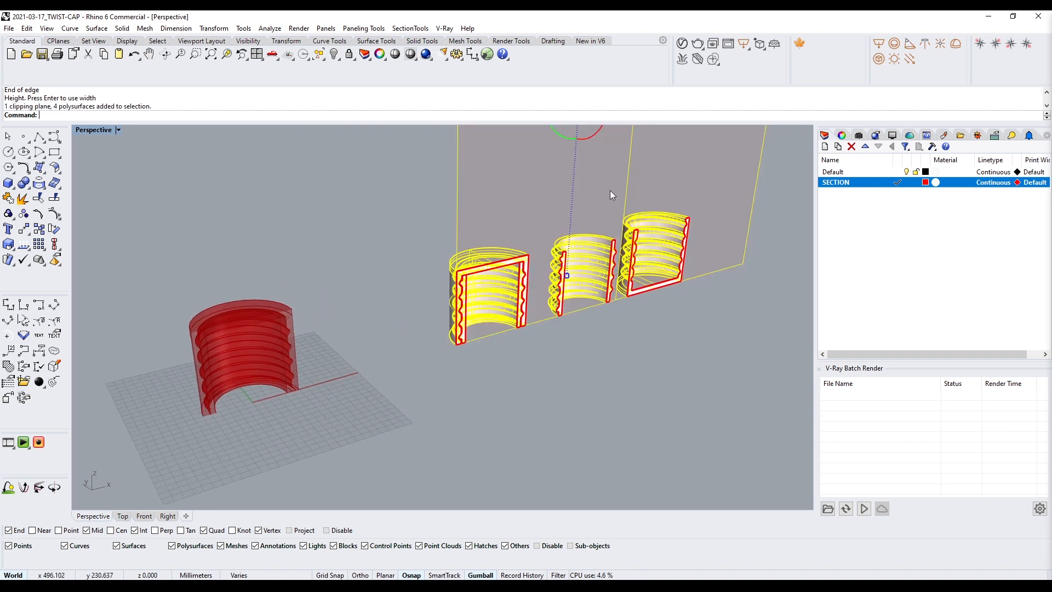
shift+right_drag(614, 236, 612, 274)
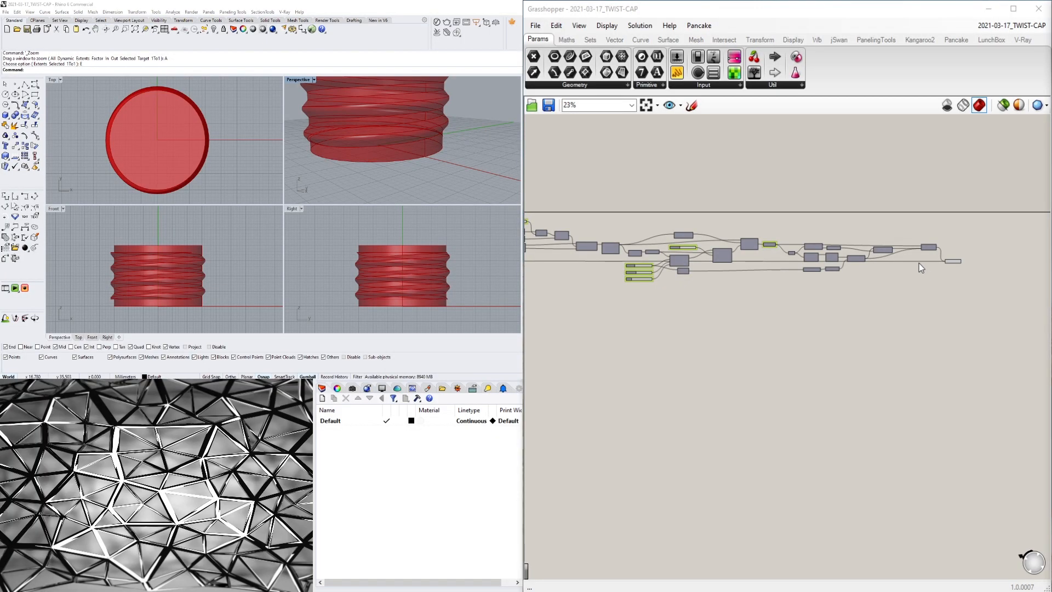
- In the Grasshopper definition, select the final Solid Union component and inspect its threaded body in a maximized Perspective view
scroll(959, 263, up, 5)
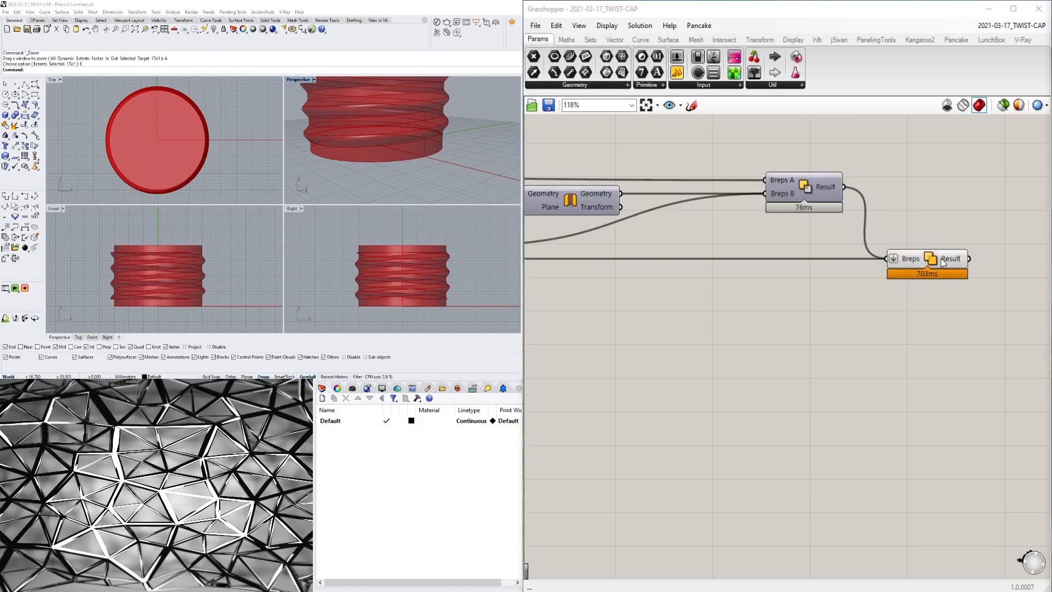
click(942, 263)
double_click(300, 80)
scroll(207, 174, down, 5)
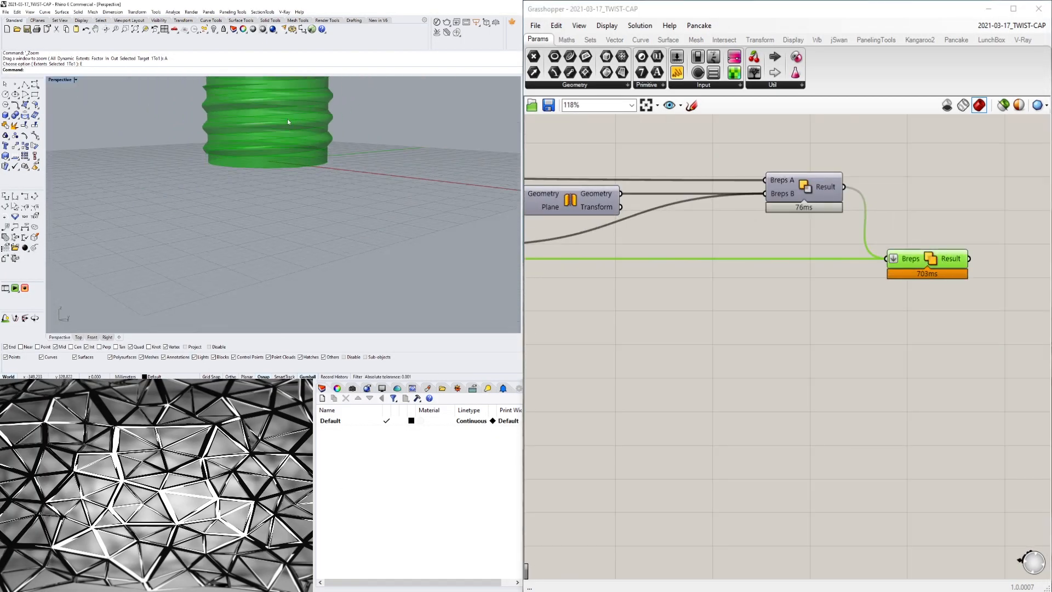
mouse_move(207, 175)
right_down()
mouse_move(217, 140)
mouse_move(224, 176)
right_up()
scroll(343, 230, up, 4)
right_drag(343, 229, 346, 209)
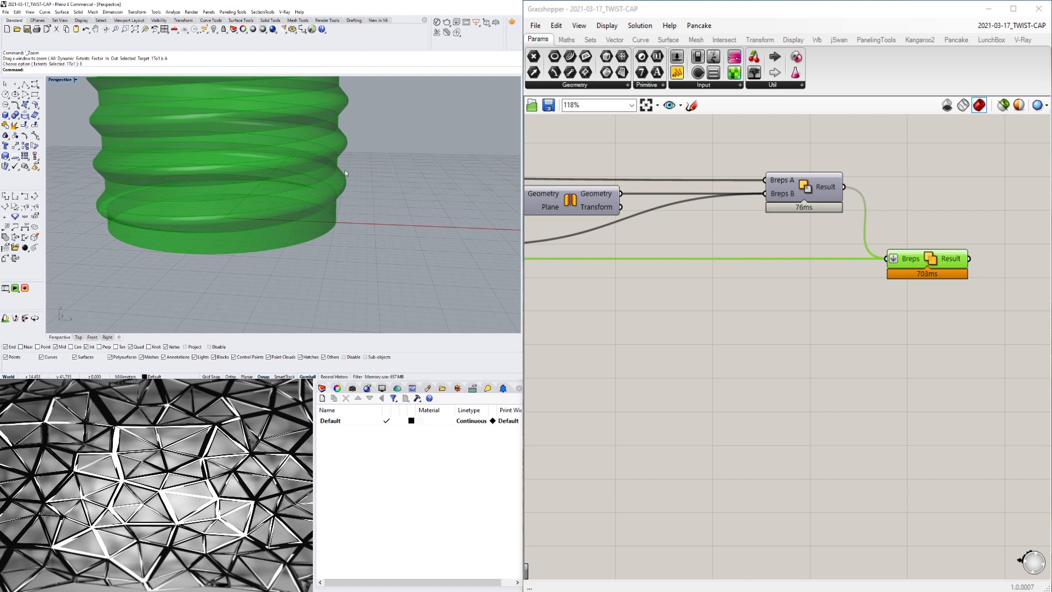
right_drag(330, 202, 336, 184)
- Examine the twist profile components with their size, shape, fillet and scale sliders, and compare them with the thread on the model
click(819, 371)
scroll(828, 356, down, 5)
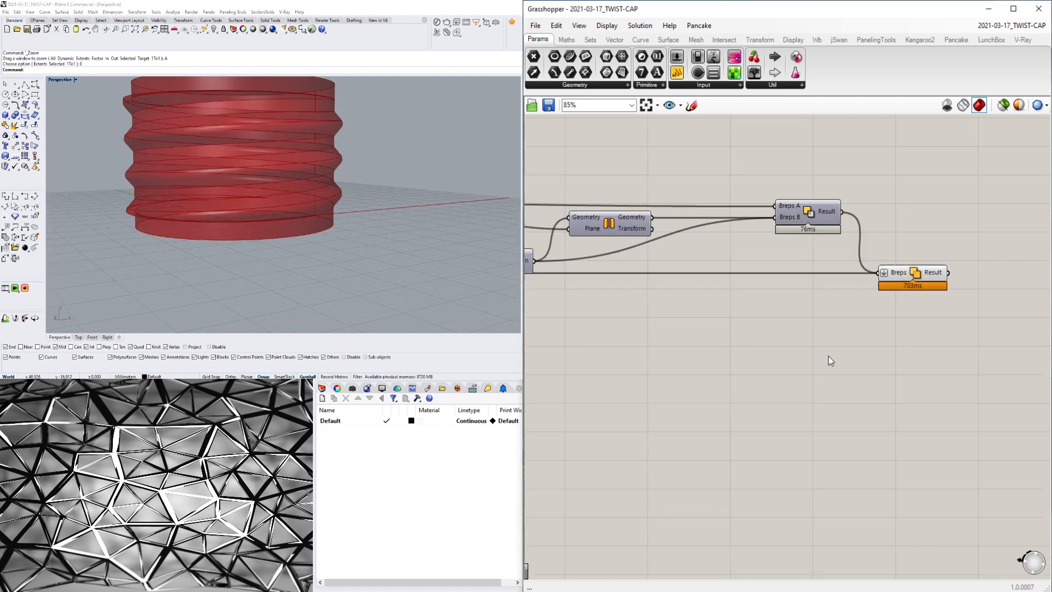
right_drag(539, 364, 811, 344)
right_drag(612, 327, 820, 338)
scroll(724, 301, up, 3)
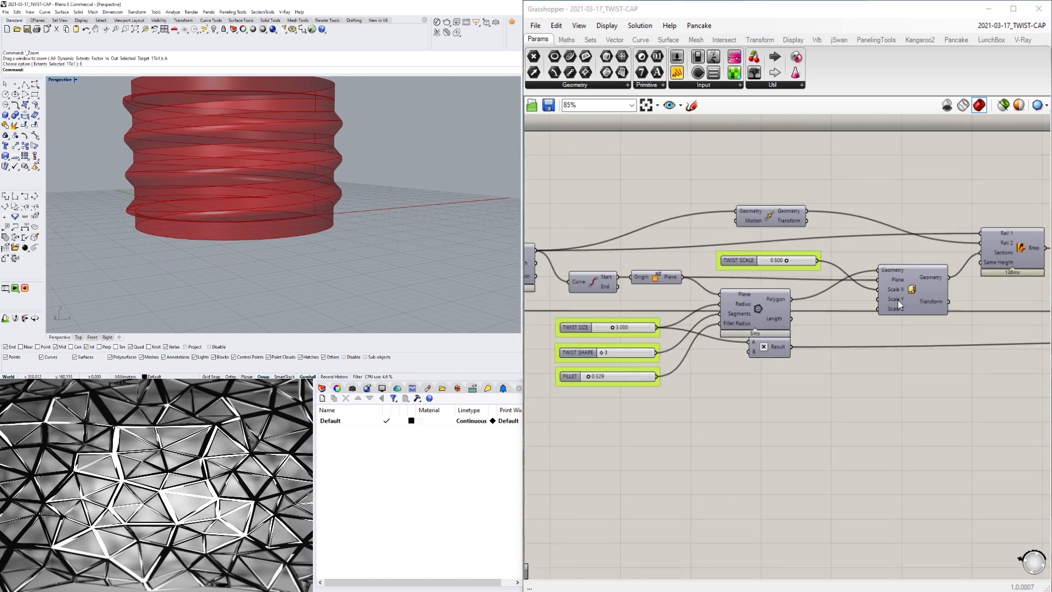
right_drag(372, 202, 341, 226)
scroll(365, 216, up, 5)
scroll(366, 217, down, 5)
scroll(340, 226, up, 4)
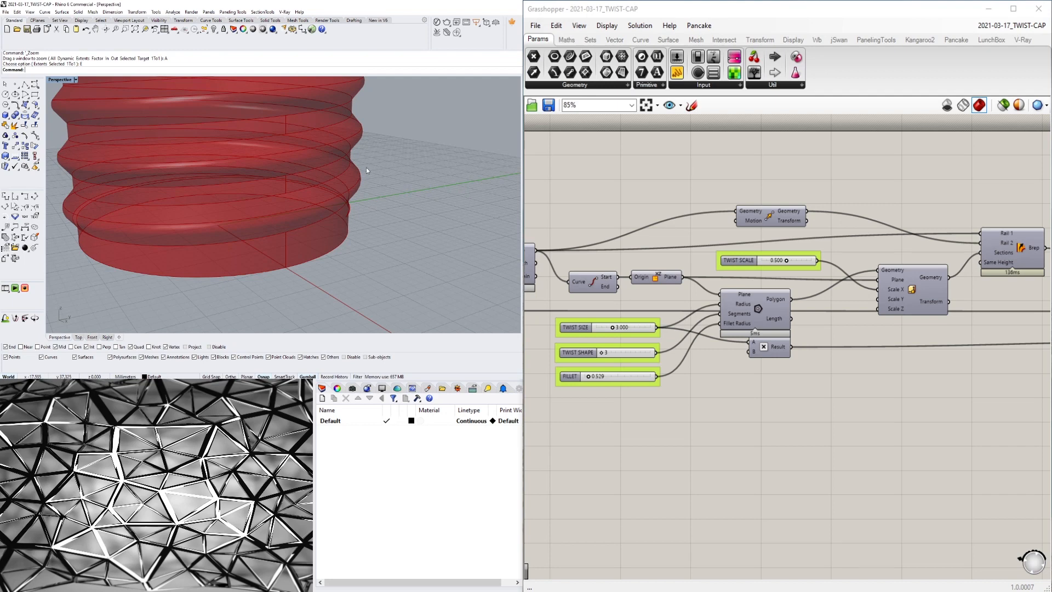
scroll(364, 170, down, 5)
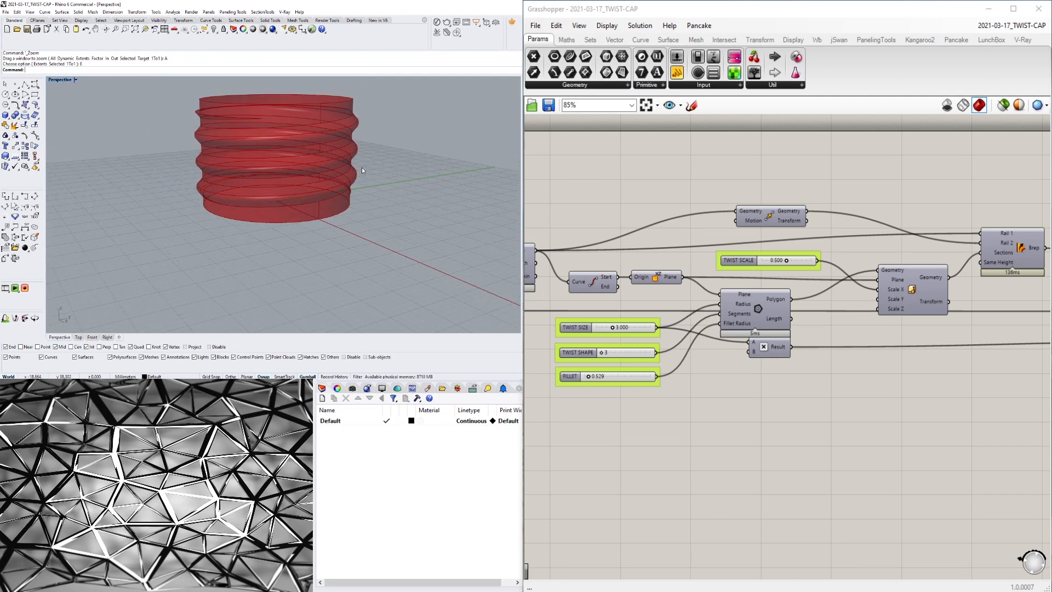
right_drag(362, 171, 357, 132)
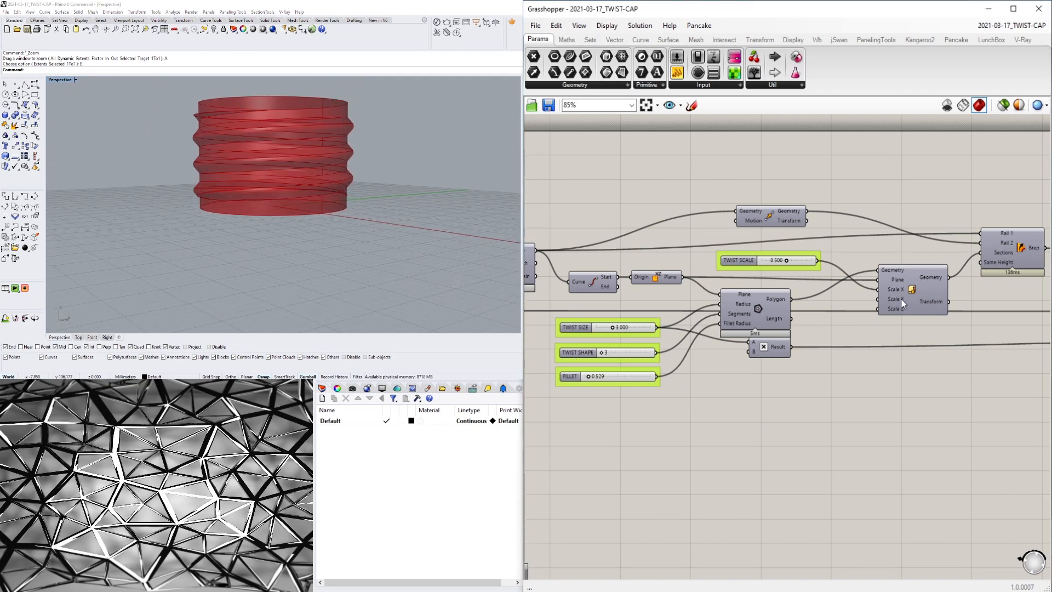
scroll(709, 401, down, 6)
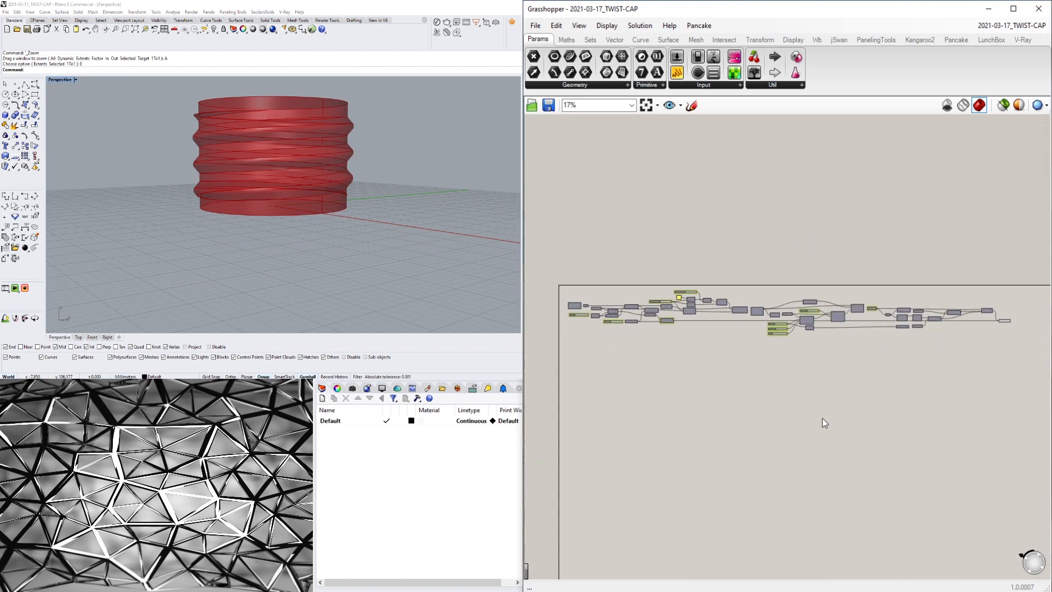
scroll(875, 302, up, 7)
- Turn on the preview of the non-uniform scale component and inspect the scaled thread profile at the base of the model
click(821, 317)
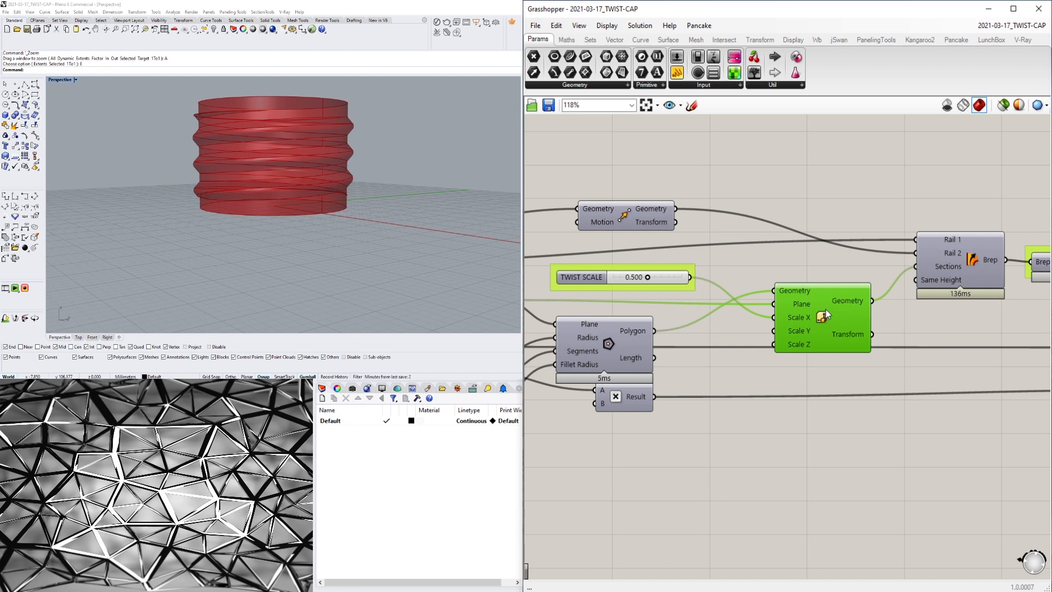
right_click(826, 314)
click(858, 331)
scroll(312, 219, up, 3)
scroll(311, 219, up, 5)
right_drag(311, 219, 336, 227)
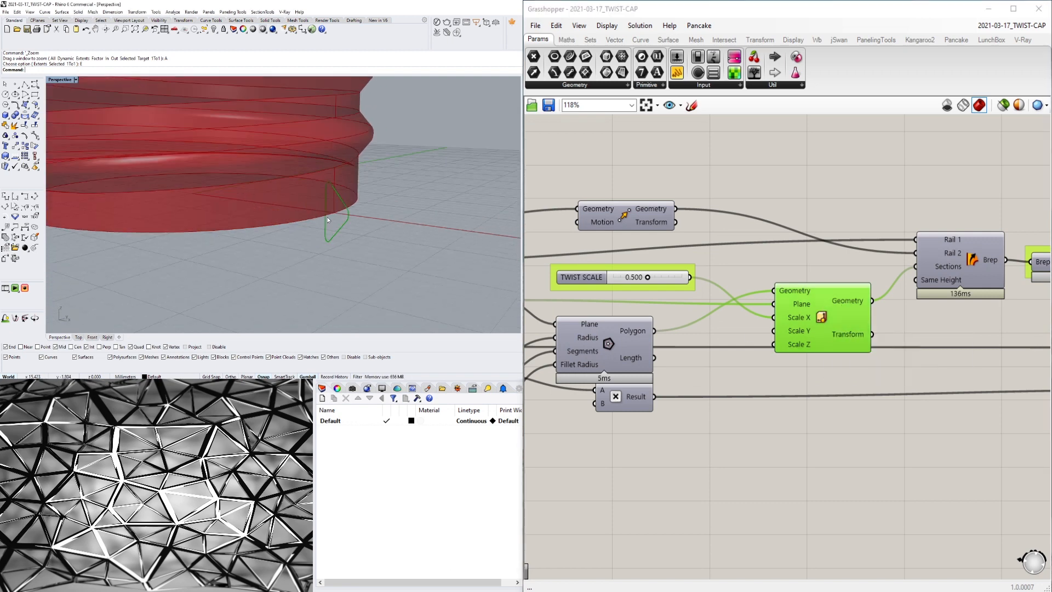
scroll(335, 228, down, 5)
- Turn on the preview of the two-rail sweep component and inspect the swept thread around the body
click(978, 185)
right_drag(959, 250, 839, 237)
click(849, 239)
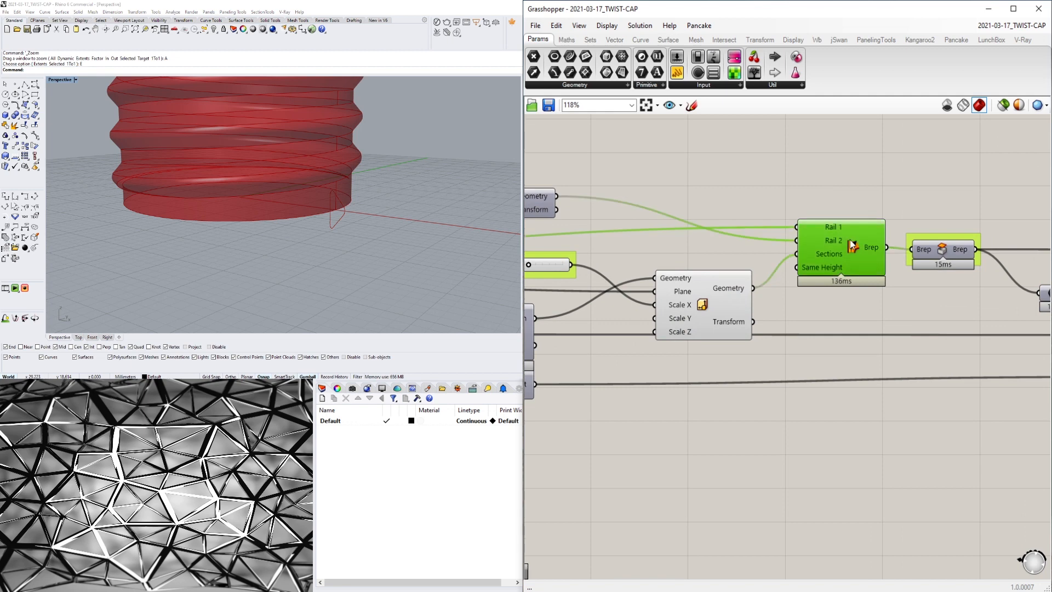
right_click(850, 240)
click(859, 260)
right_drag(405, 184, 384, 171)
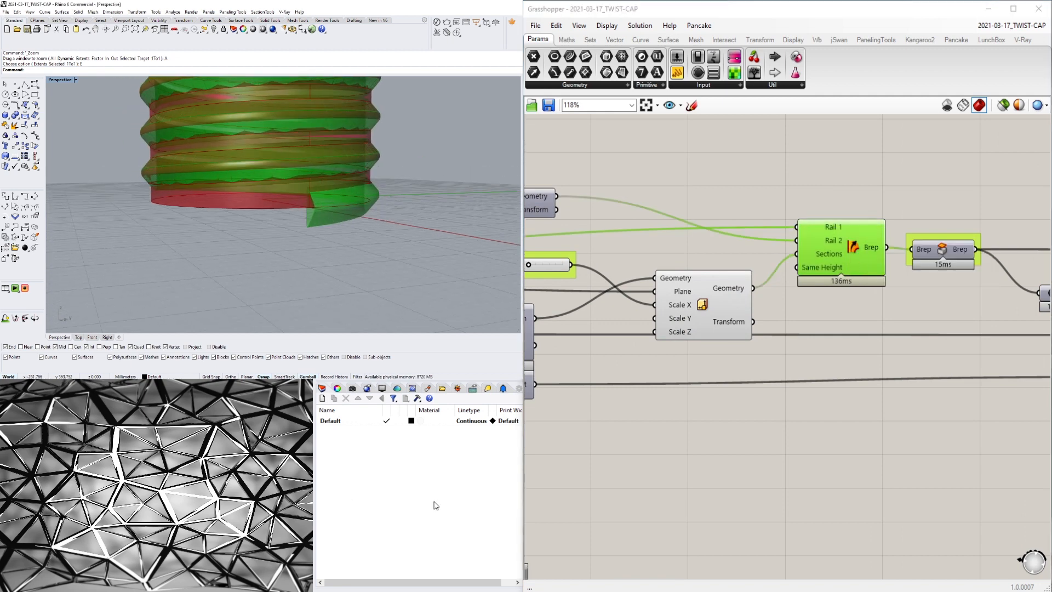
- Trace the two-rail sweep's rail and section inputs back through the definition to the moved curve and the Interpolate component
click(725, 163)
click(824, 236)
click(666, 428)
right_drag(615, 428, 765, 412)
scroll(696, 246, down, 2)
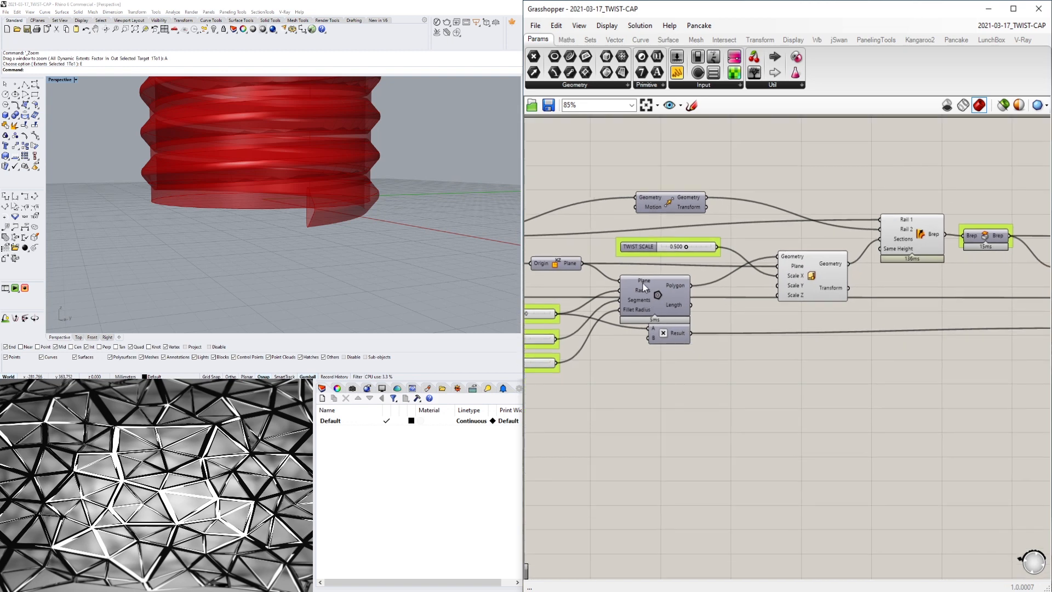
right_drag(904, 294, 720, 301)
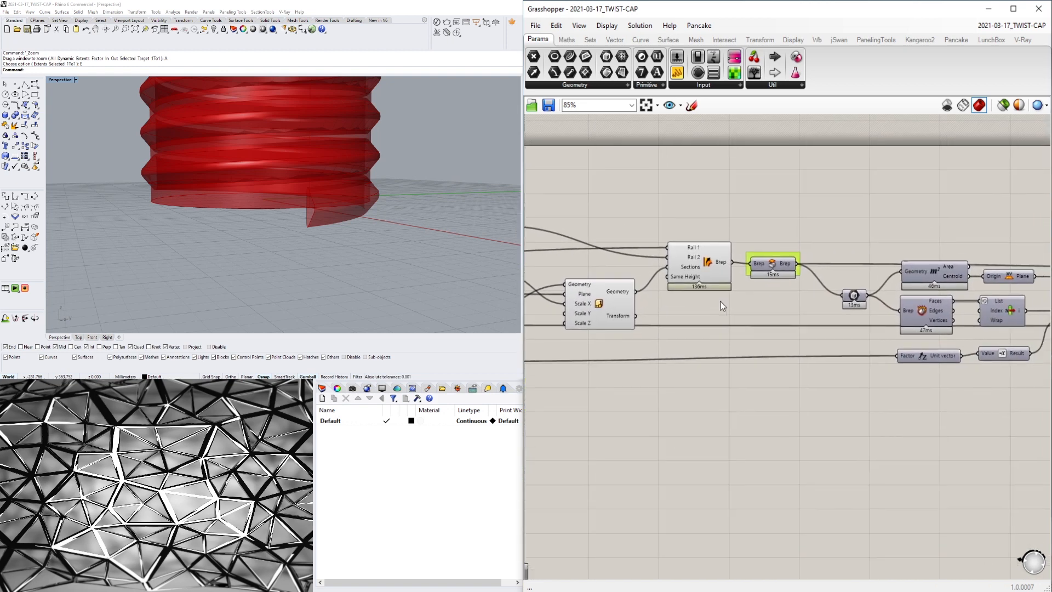
click(689, 260)
right_drag(695, 352, 1024, 348)
right_drag(796, 332, 954, 330)
right_drag(967, 230, 868, 230)
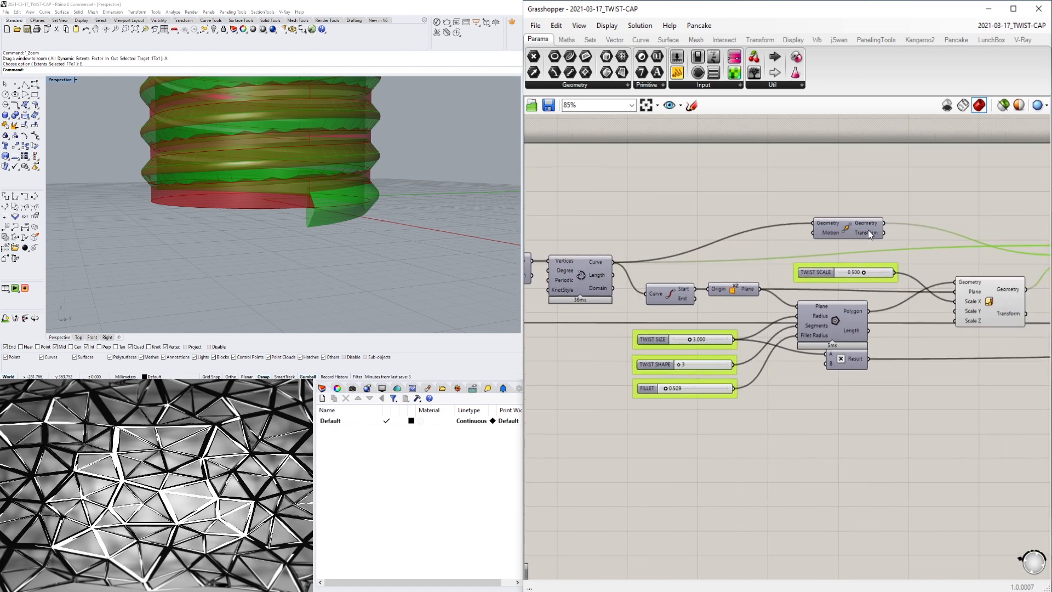
- Turn on the preview of the Interpolate component and inspect its helical rail curve where the thread starts at the base
right_click(584, 269)
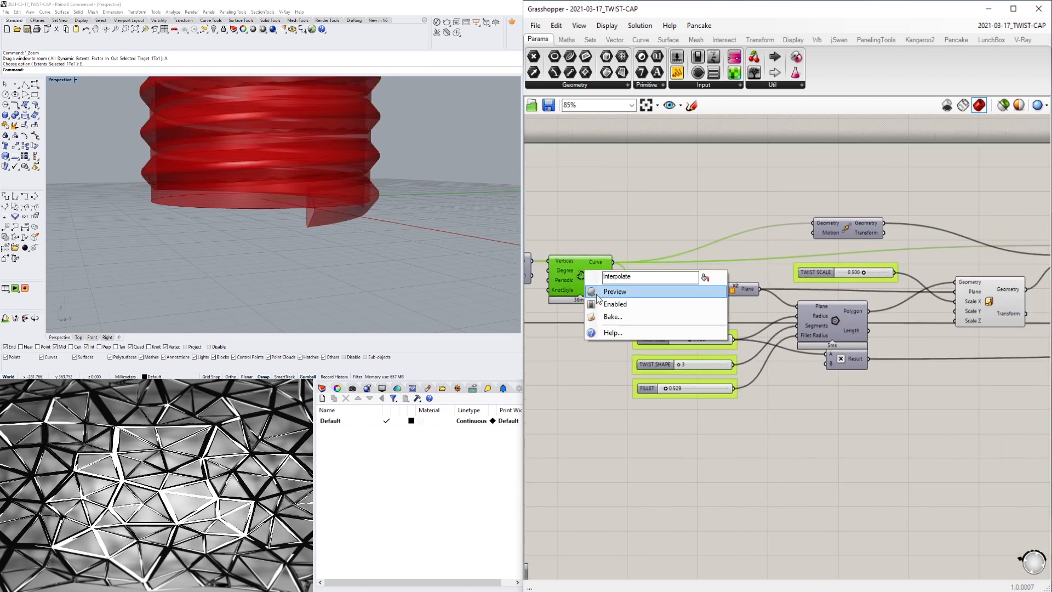
click(222, 206)
scroll(222, 206, down, 5)
scroll(341, 190, up, 10)
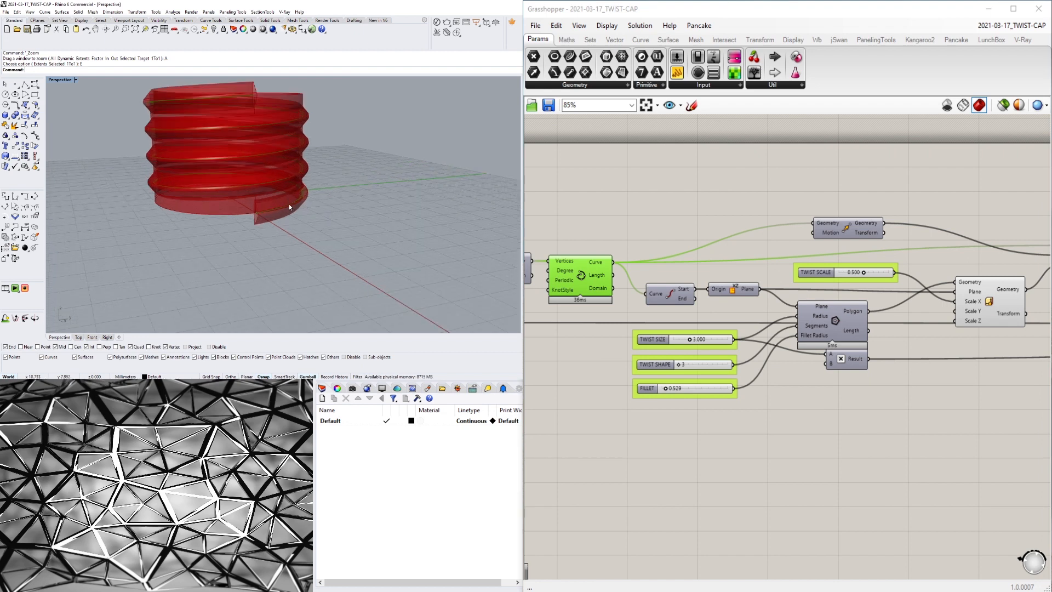
right_drag(301, 204, 302, 204)
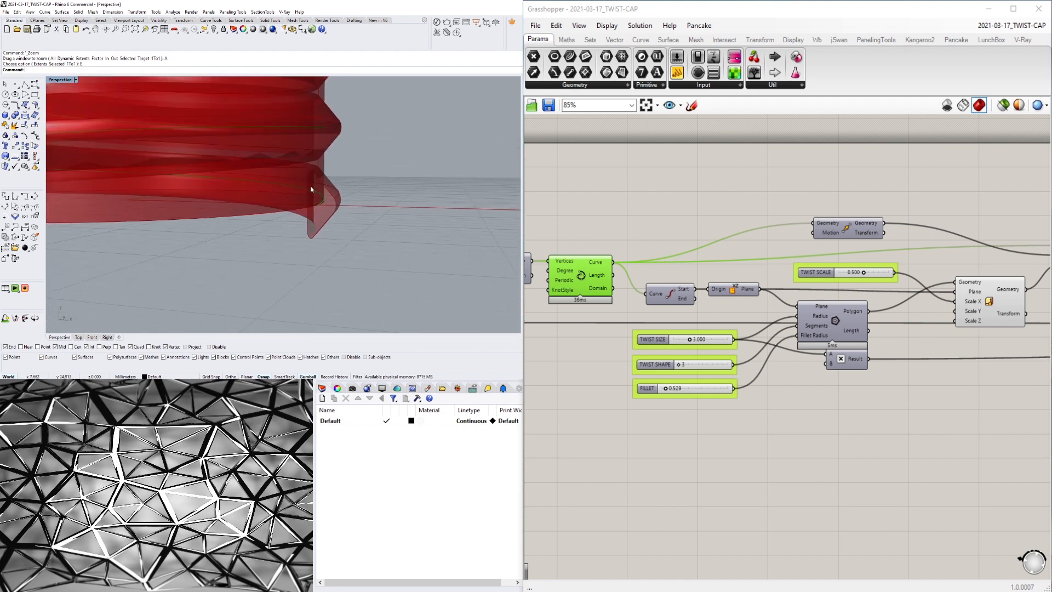
scroll(336, 186, down, 3)
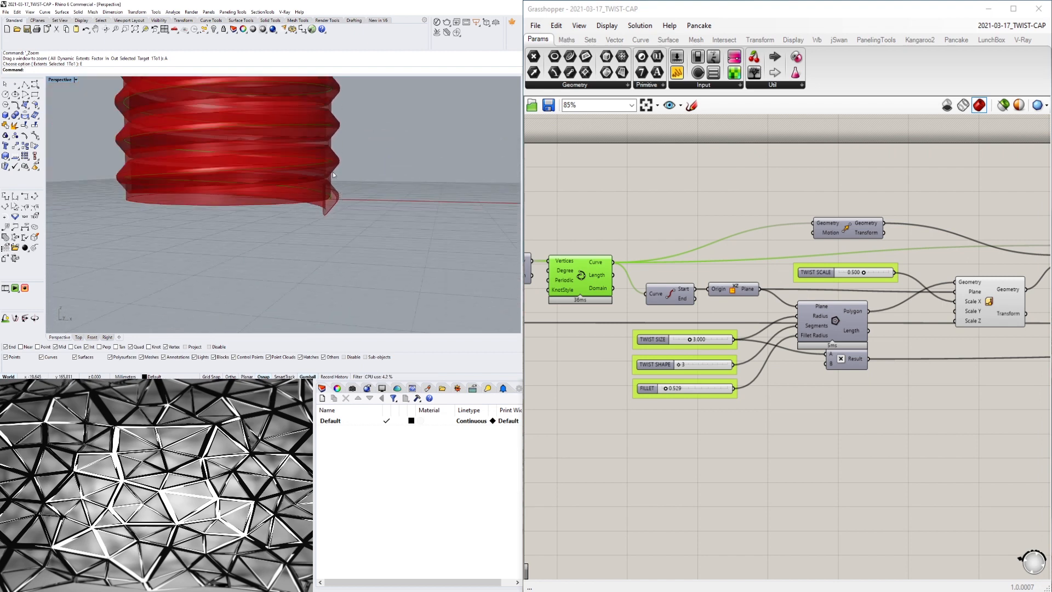
- Select the two-rail sweep component and inspect its thread surface along the full height of the body
scroll(910, 273, down, 5)
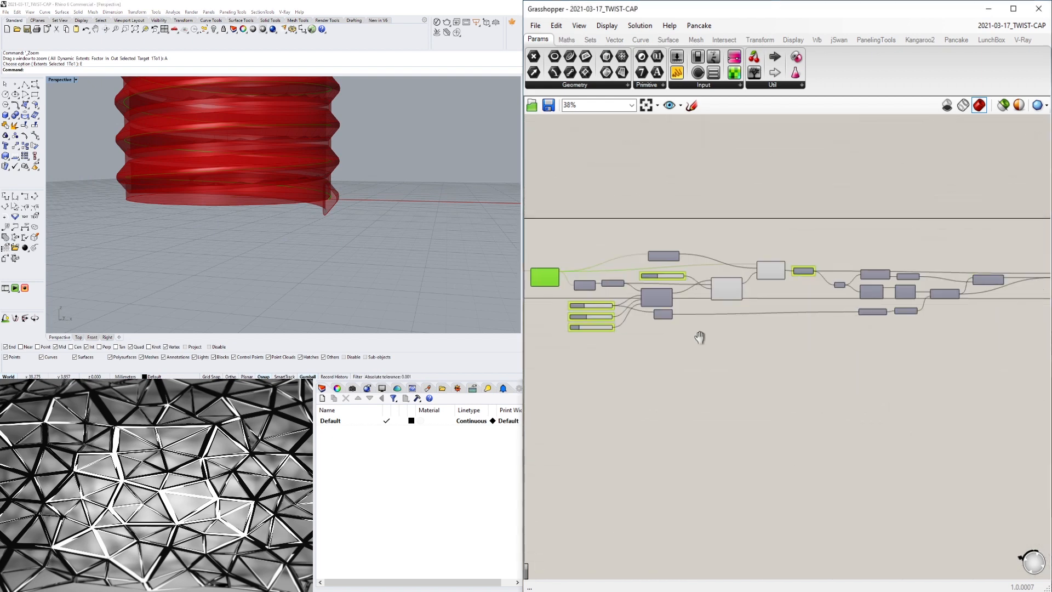
scroll(775, 265, up, 4)
click(779, 264)
scroll(329, 192, up, 2)
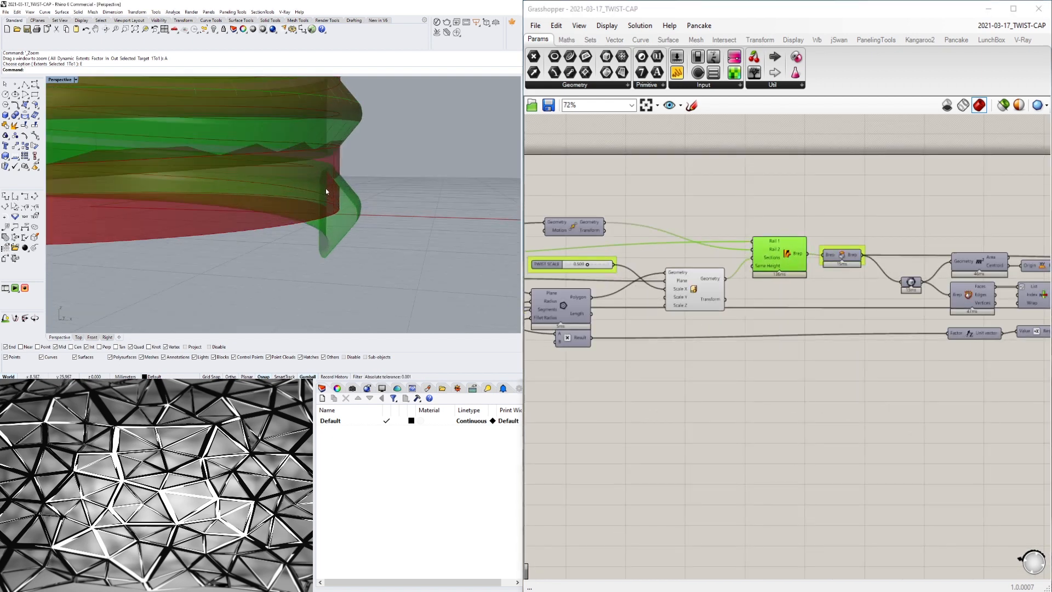
scroll(315, 171, down, 5)
scroll(323, 104, up, 3)
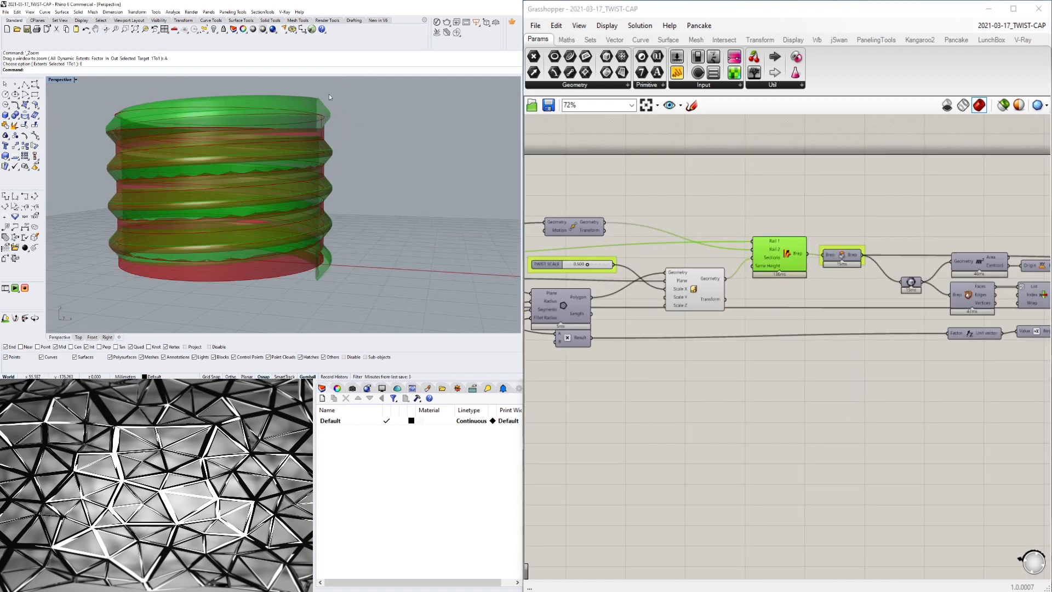
scroll(331, 103, down, 3)
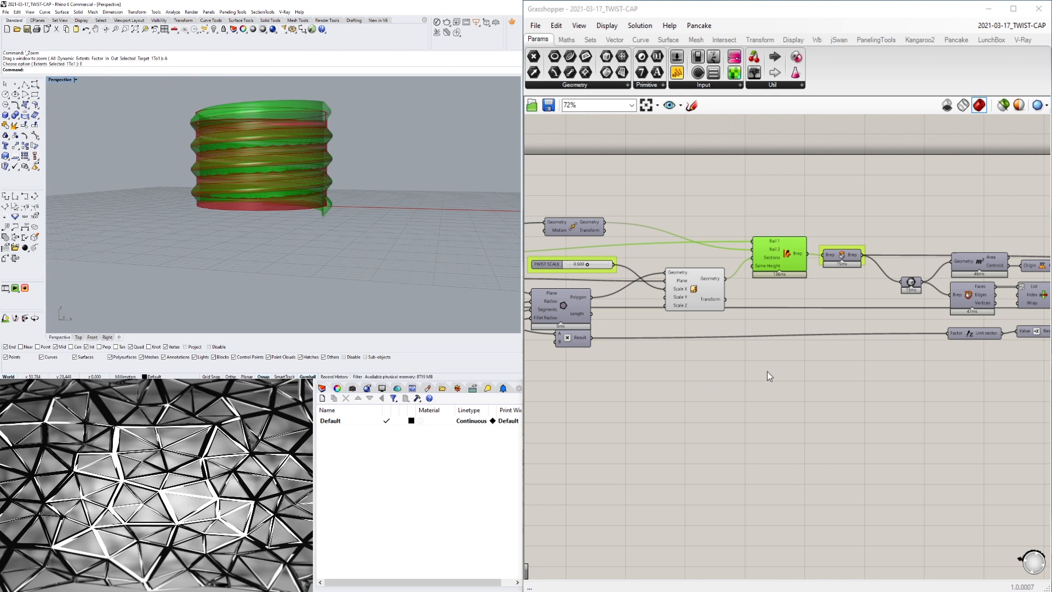
click(787, 211)
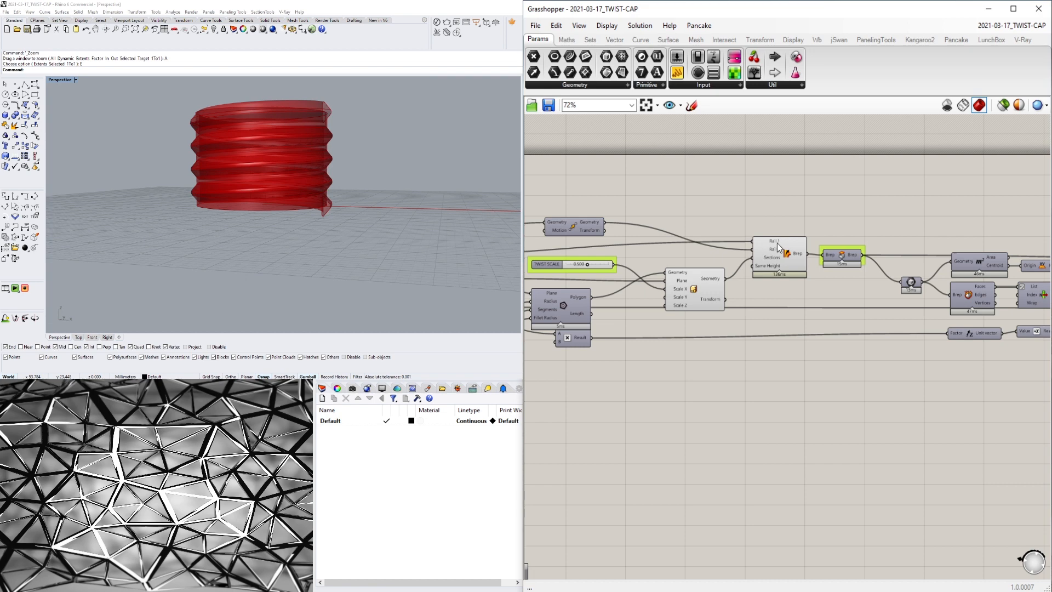
- Add an Offset Curve component and feed the non-uniform scale's Geometry output into its Curve input
click(766, 249)
click(699, 289)
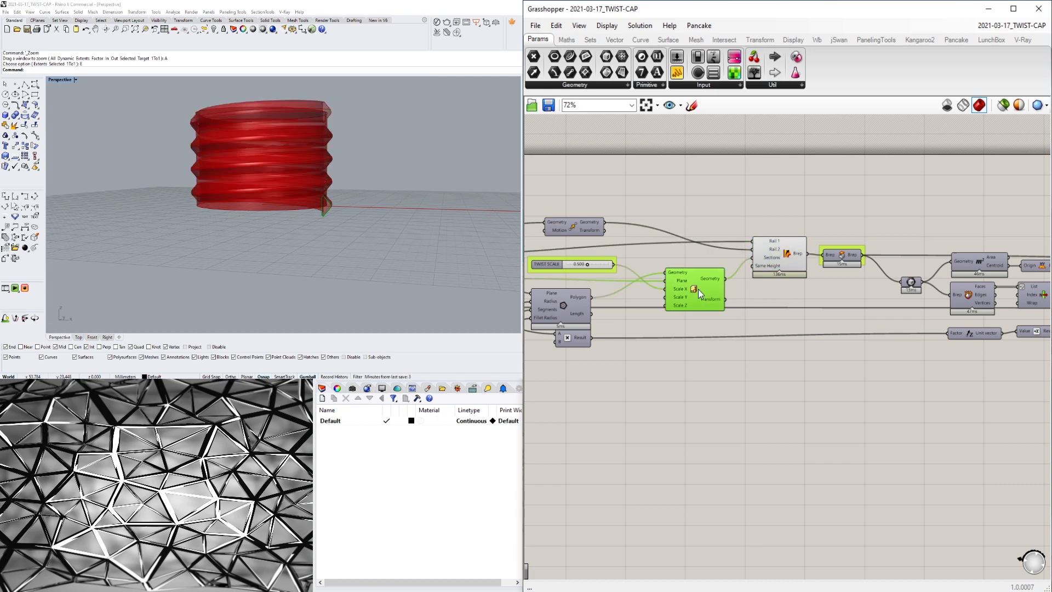
double_click(747, 398)
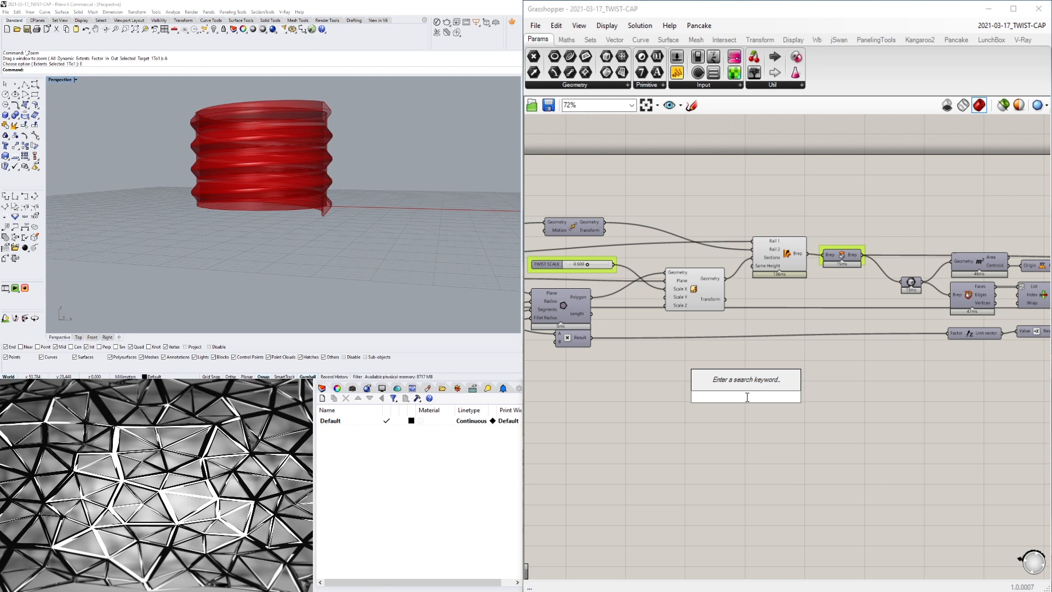
text(OFF)
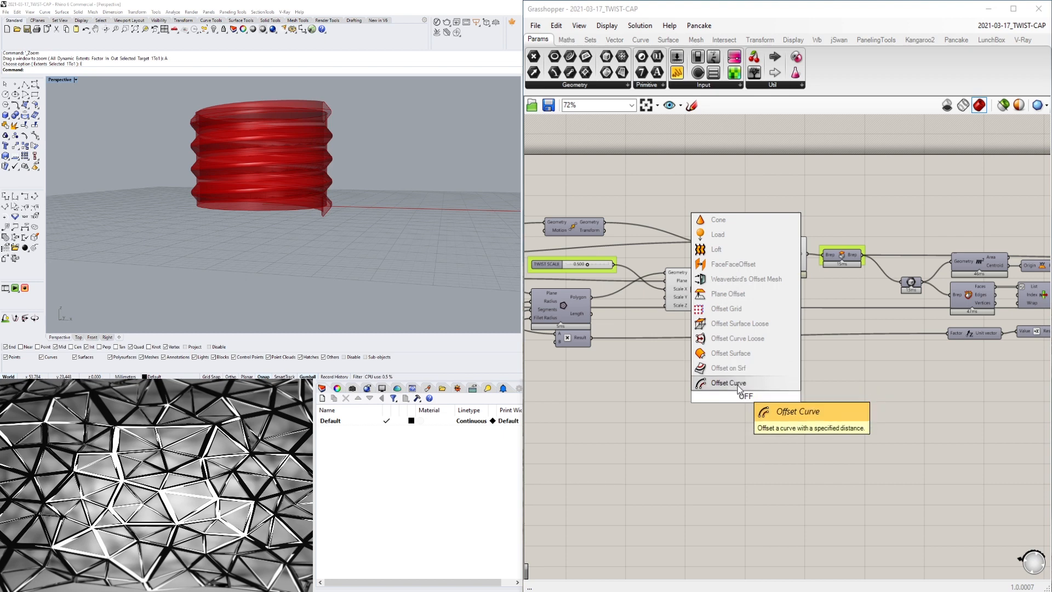
click(736, 384)
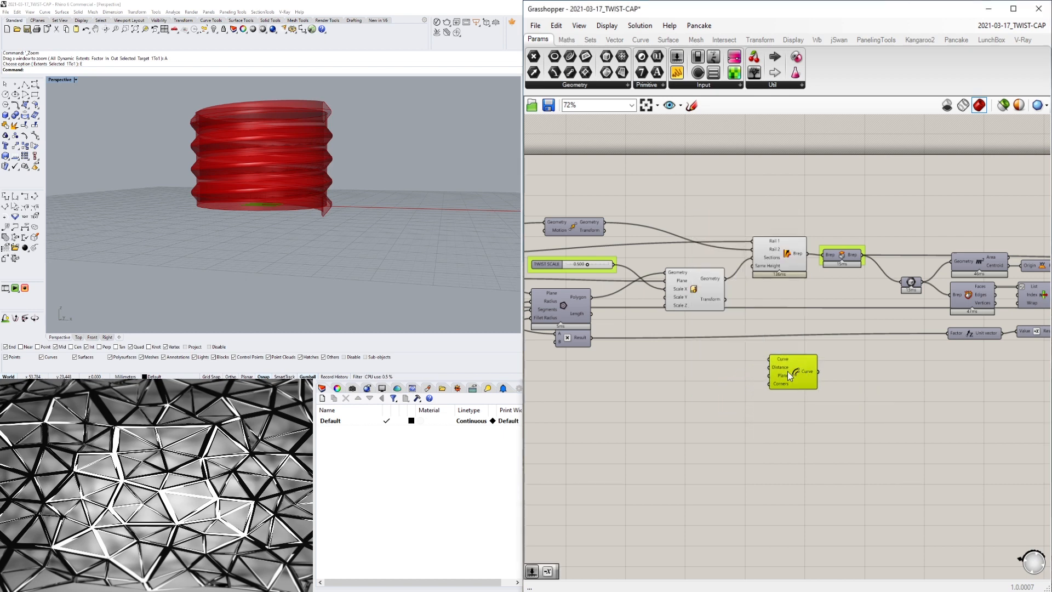
click(700, 334)
click(691, 274)
scroll(326, 213, up, 5)
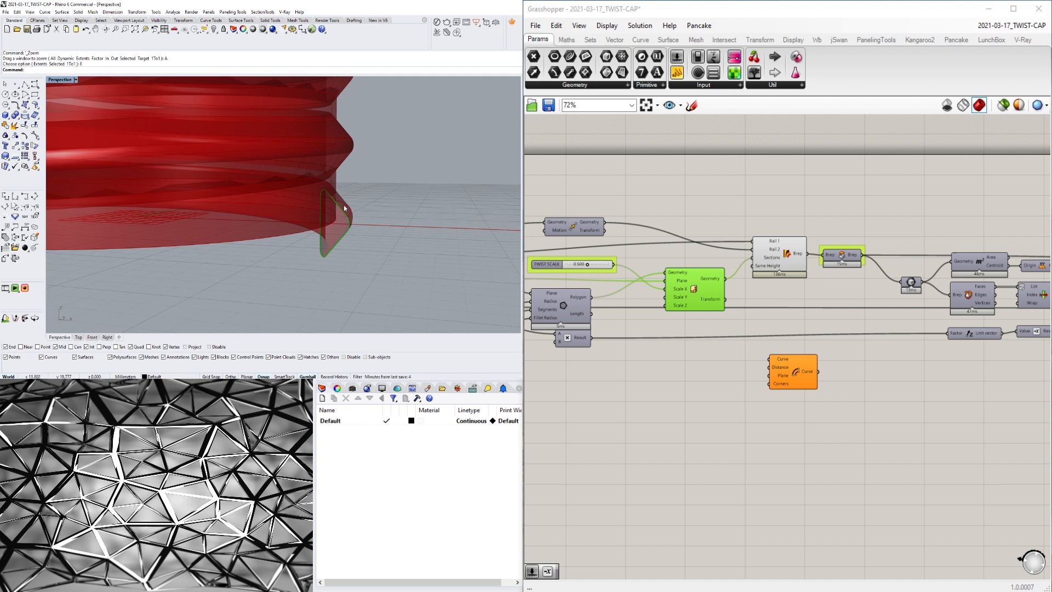
drag(726, 279, 769, 359)
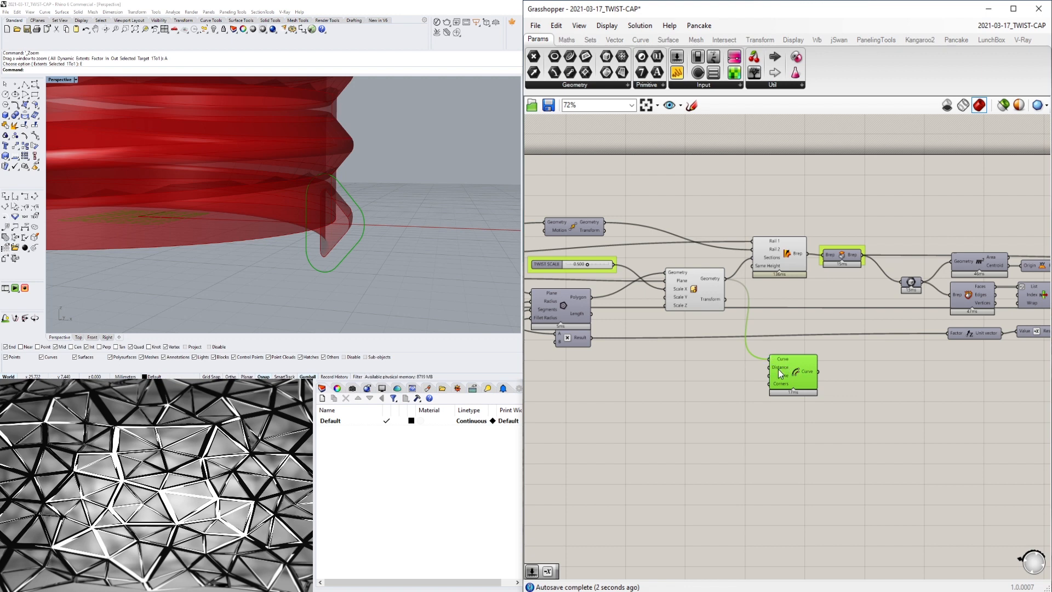
- Add a number slider with a value of 0.300 beside the Offset Curve component
double_click(664, 380)
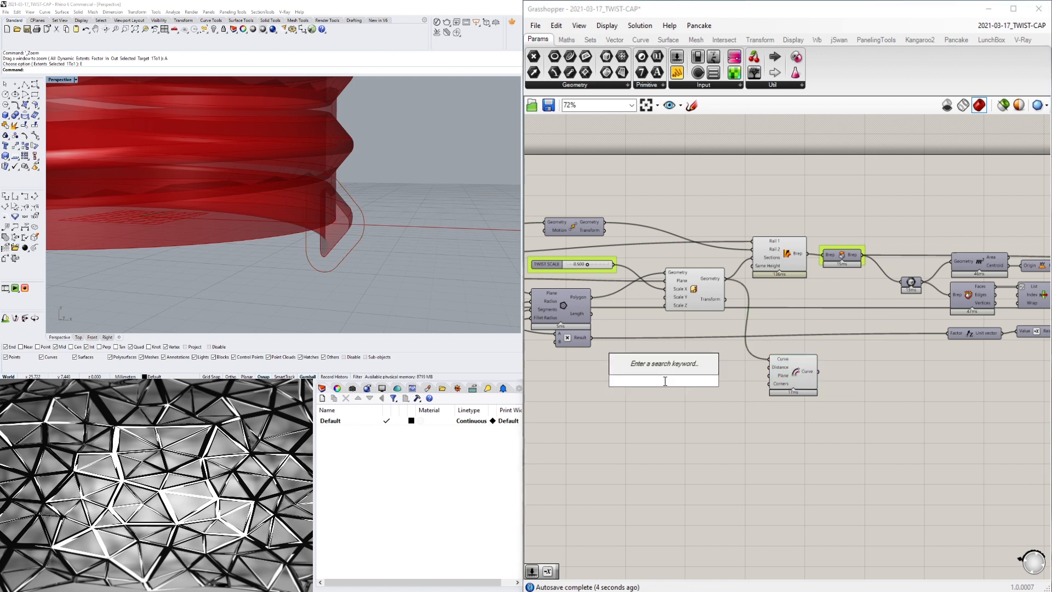
text(3)
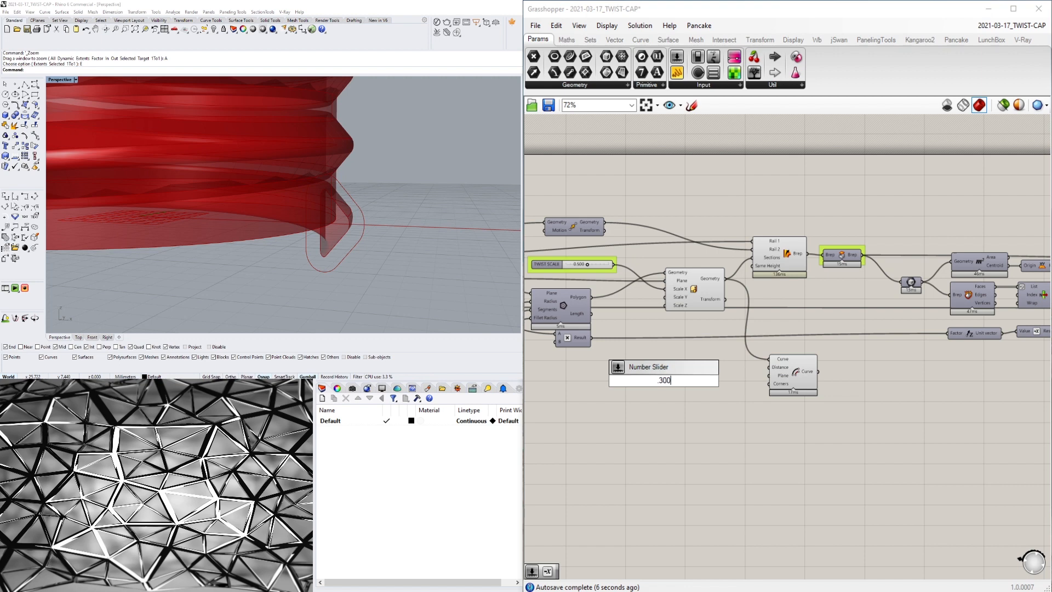
text(00)
key(Return)
scroll(665, 381, up, 4)
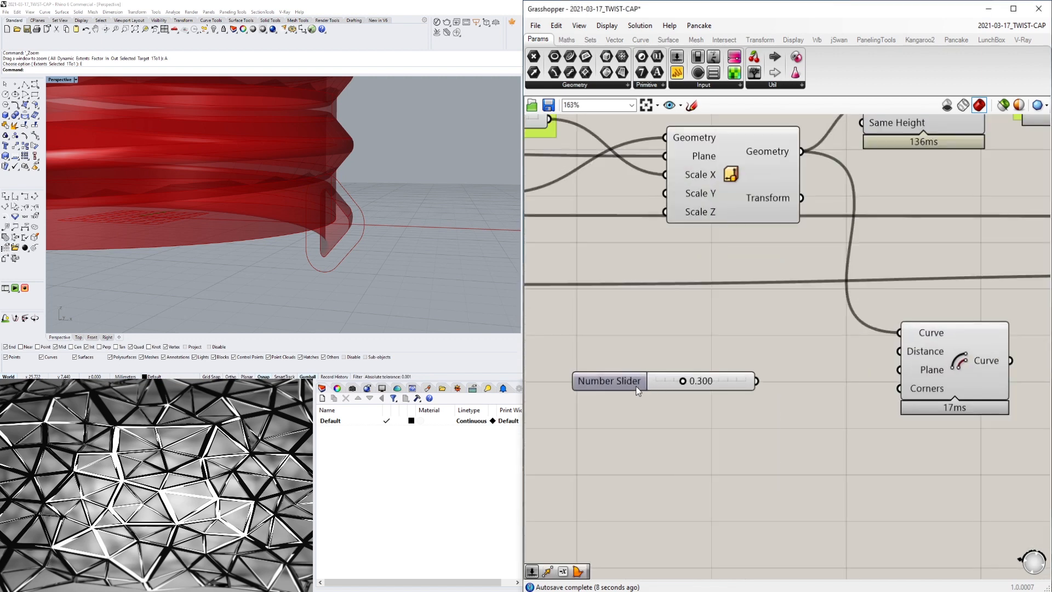
- Rename the 0.300 number slider as TOLERANCE OFFSET
double_click(635, 386)
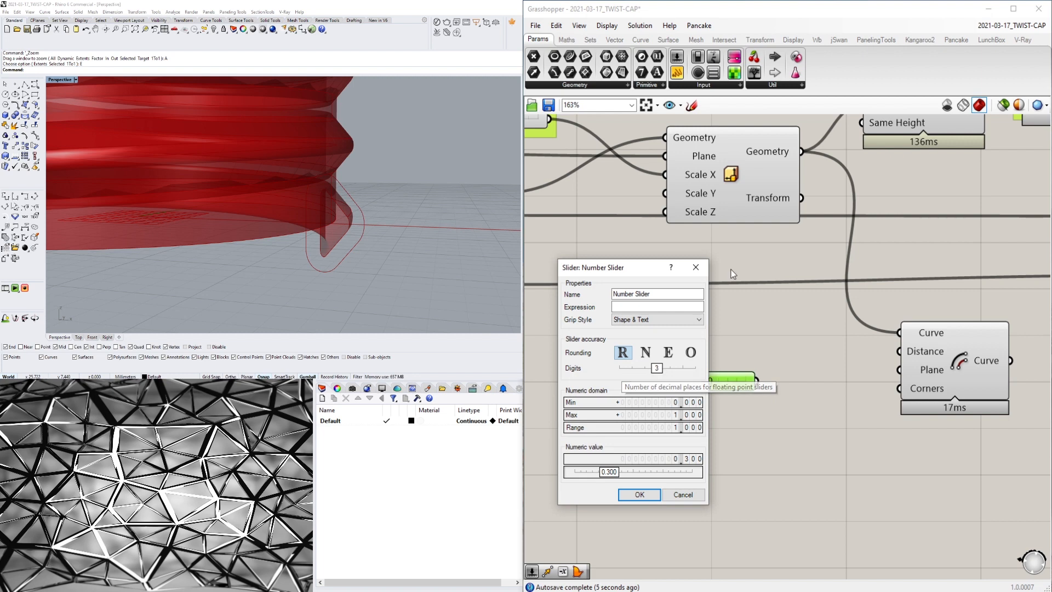
click(695, 268)
right_click(613, 386)
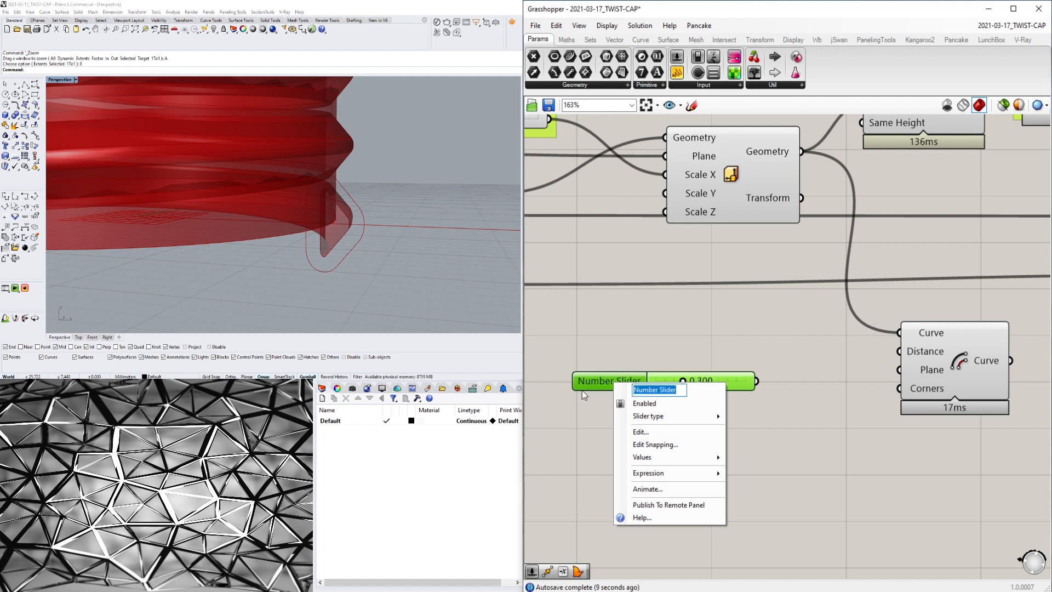
text(TOLERANC)
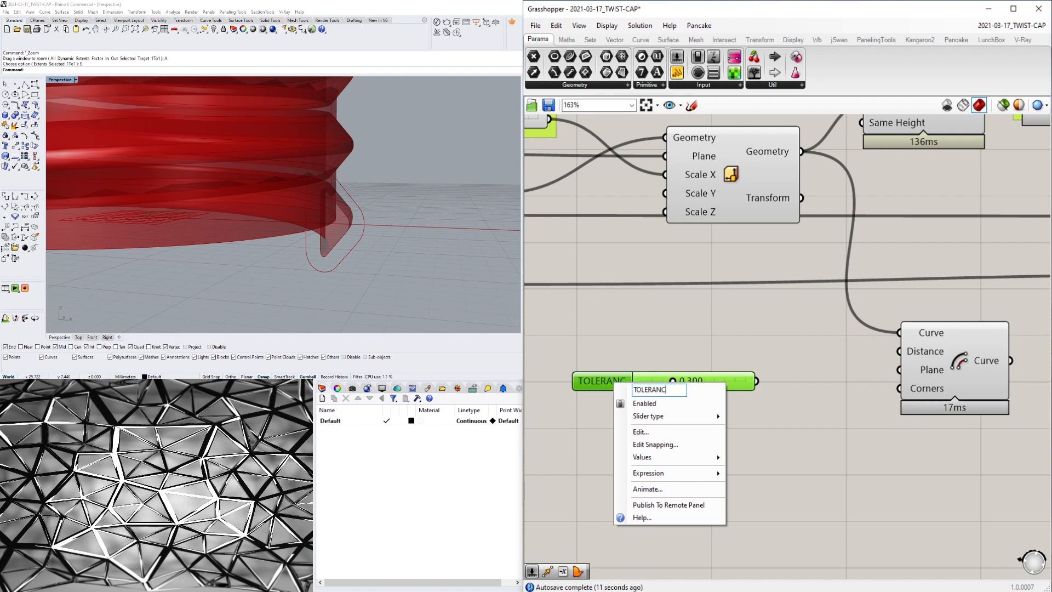
text(E OFFSET)
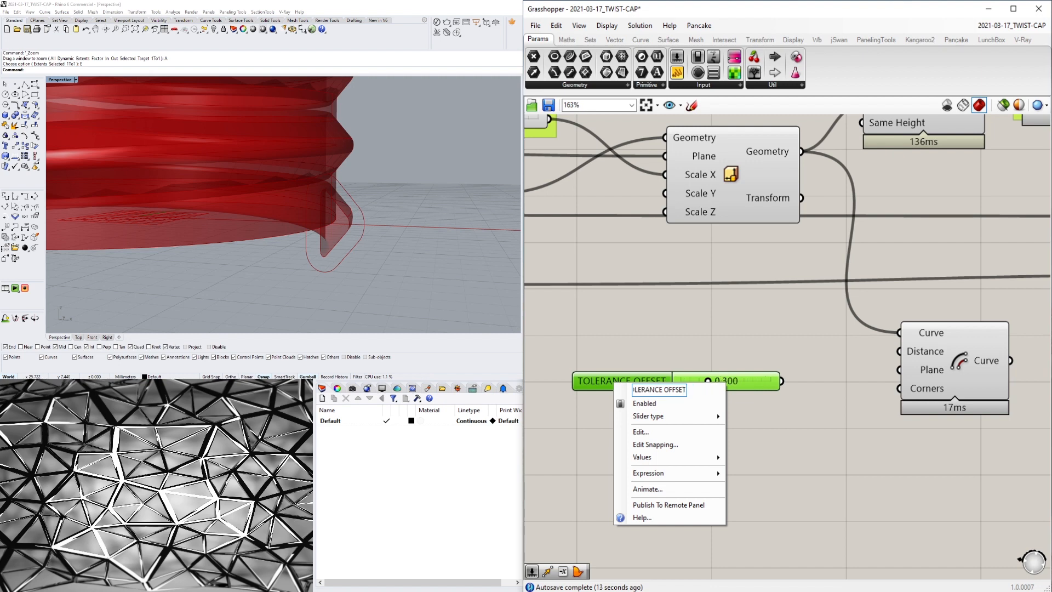
key(Return)
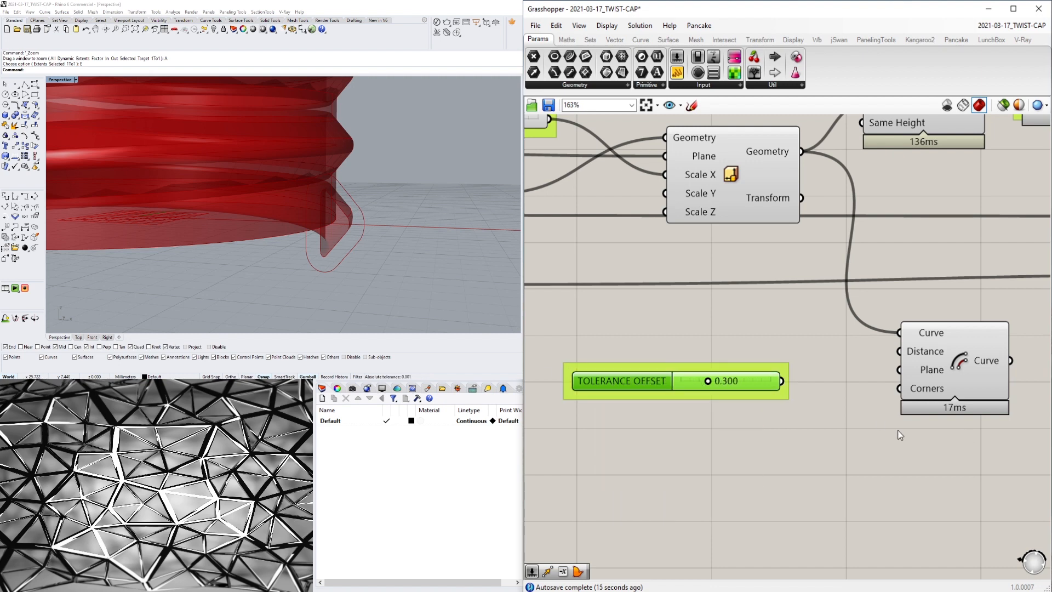
- Connect the TOLERANCE OFFSET slider to the Offset Curve's Distance input and align it level with that input
drag(789, 385, 896, 356)
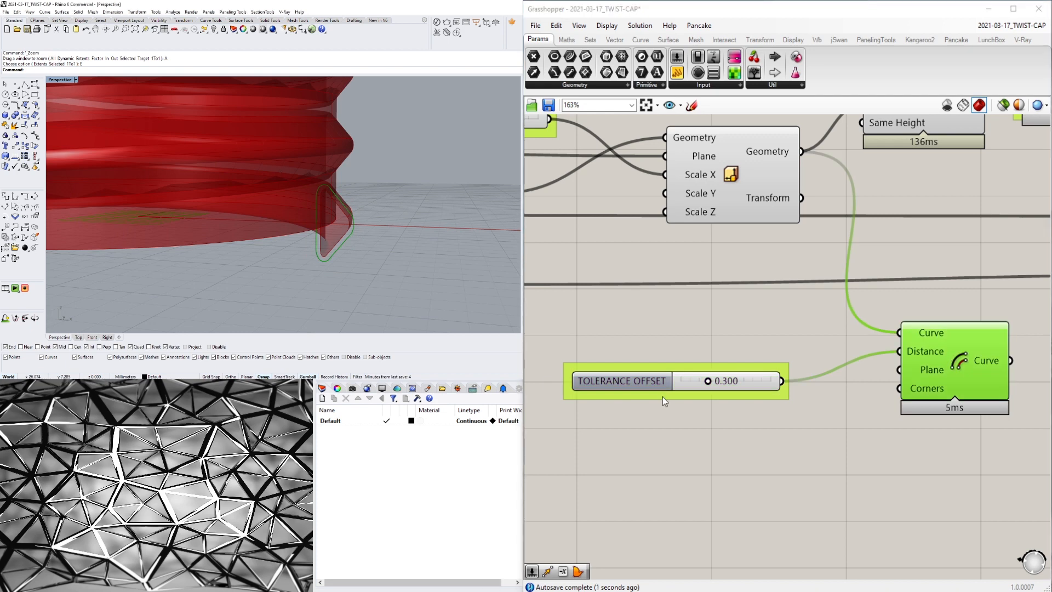
drag(650, 374, 700, 357)
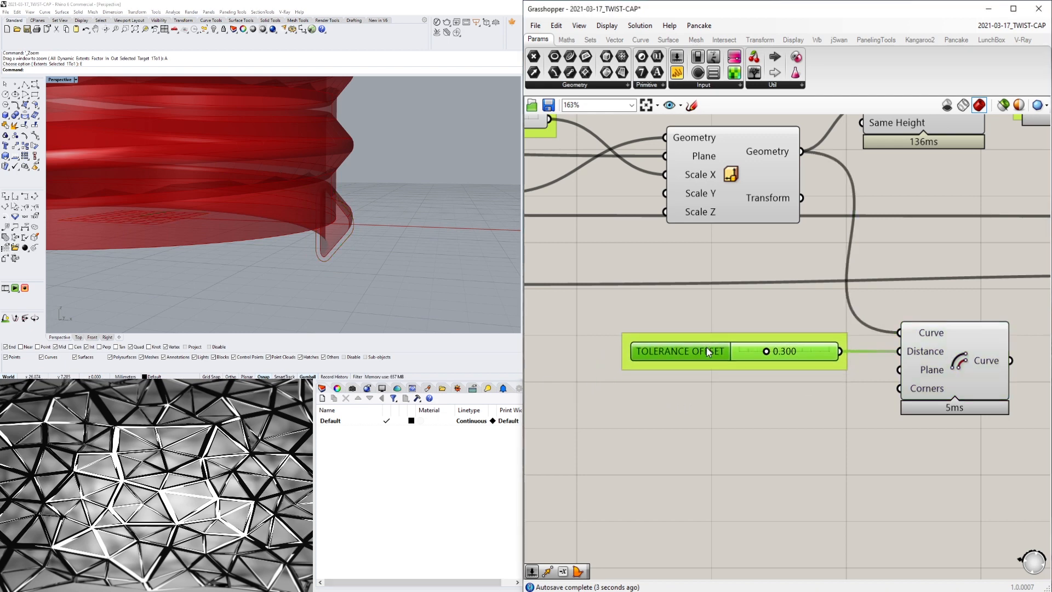
click(712, 417)
- Inspect the offset profile around the thread's start at the base of the body
scroll(913, 431, down, 2)
right_drag(913, 431, 863, 390)
scroll(293, 201, down, 3)
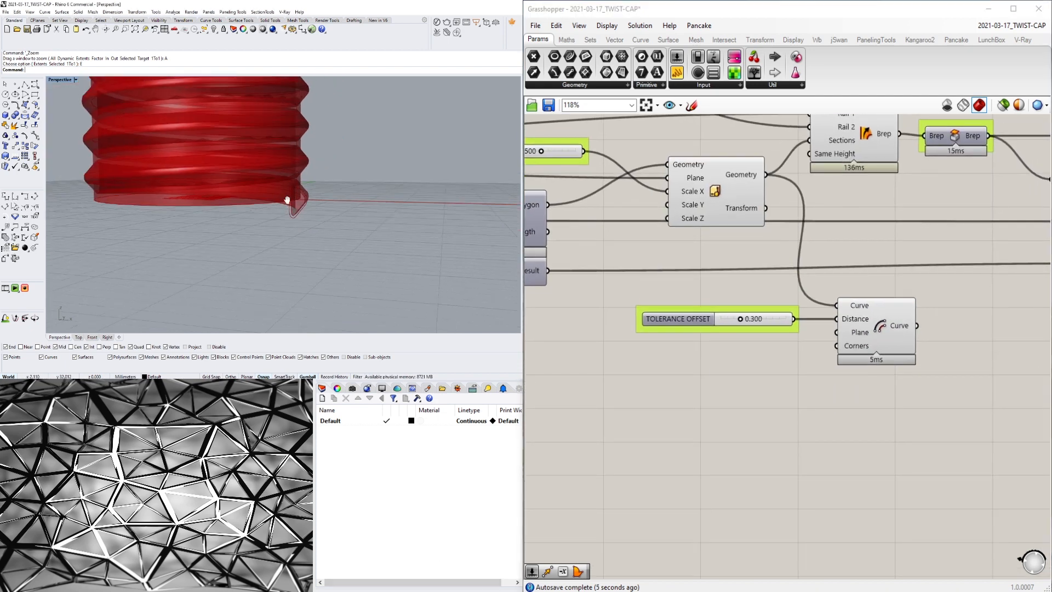
scroll(321, 225, up, 5)
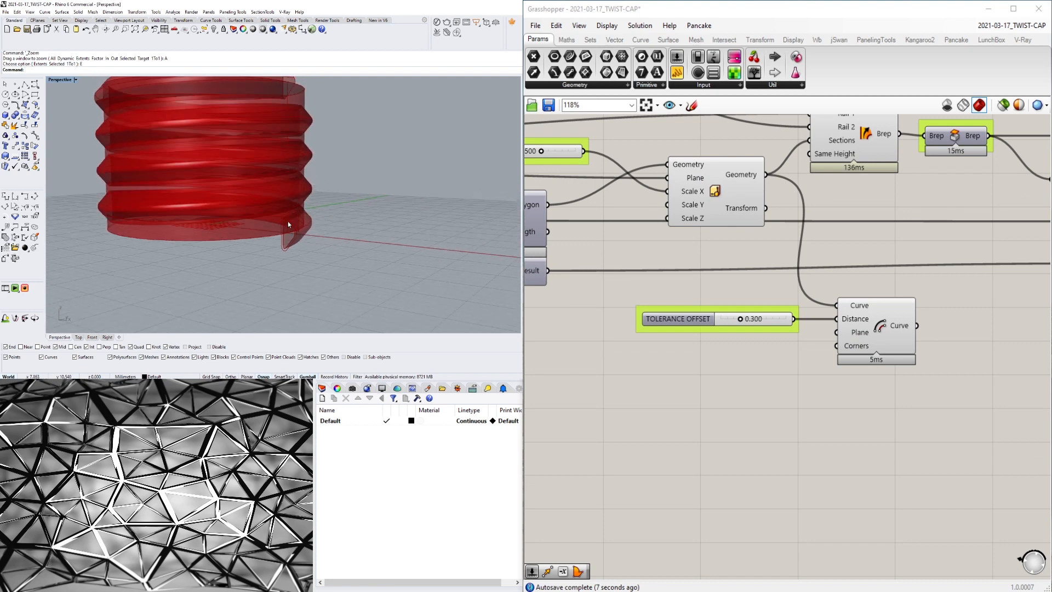
scroll(329, 214, up, 2)
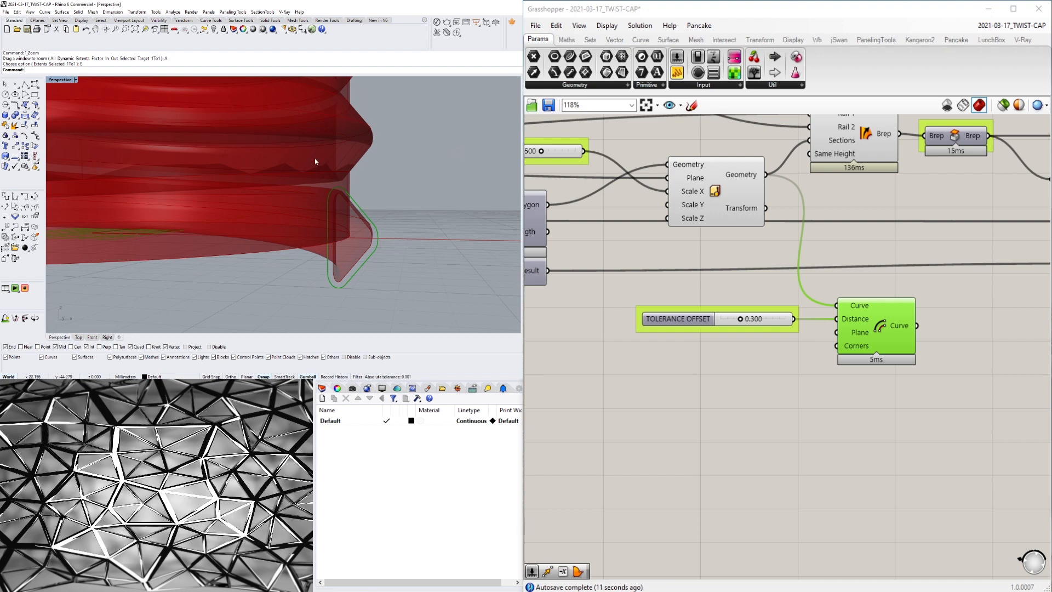
scroll(350, 219, down, 3)
scroll(755, 298, down, 2)
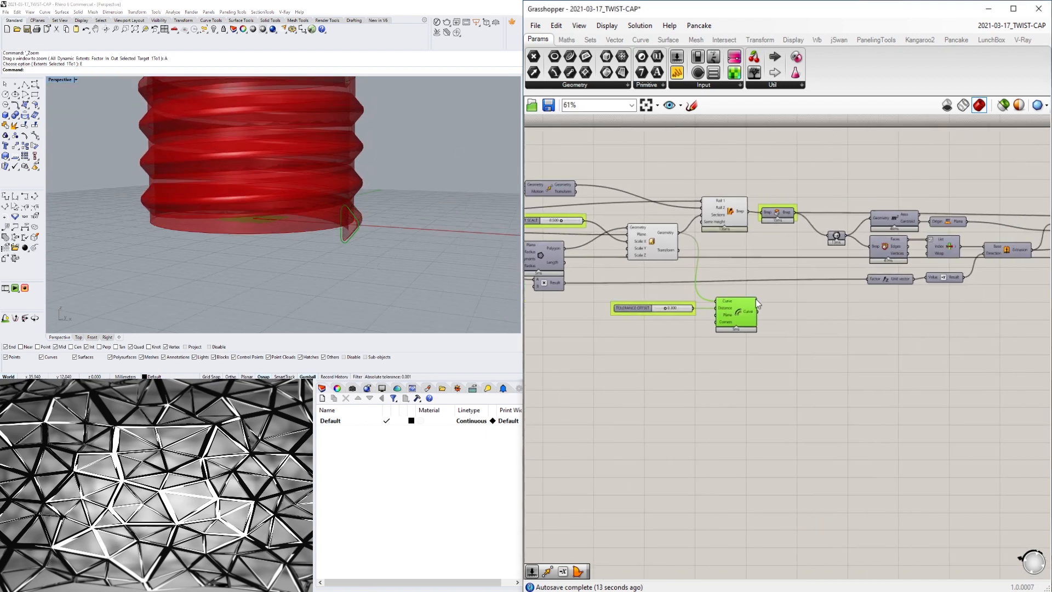
- Highlight the two-rail sweep and its neighbouring Cap Holes component to review how the original thread is built
click(716, 208)
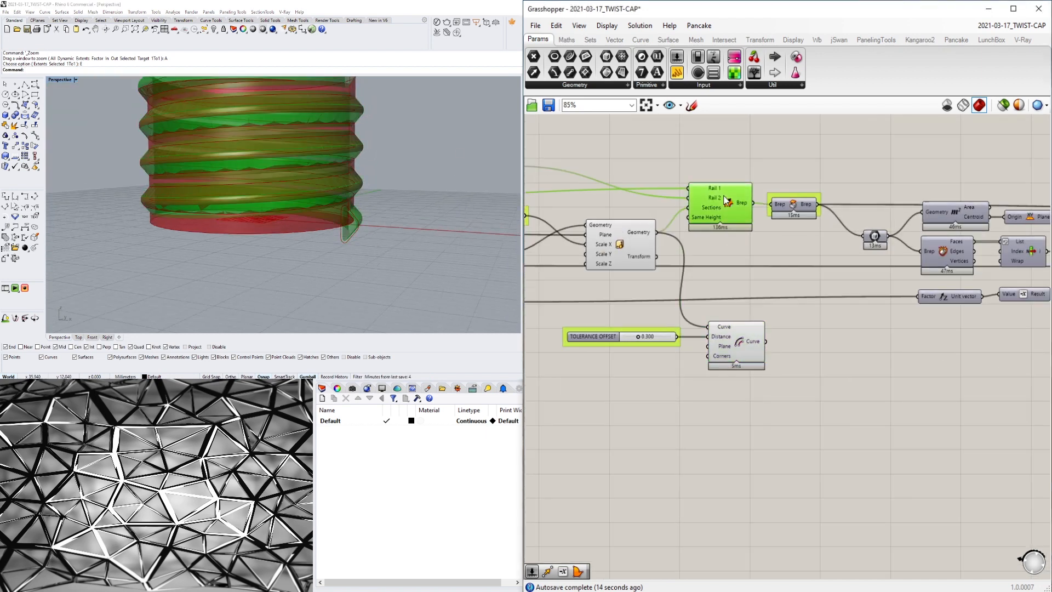
click(709, 409)
right_drag(709, 409, 766, 416)
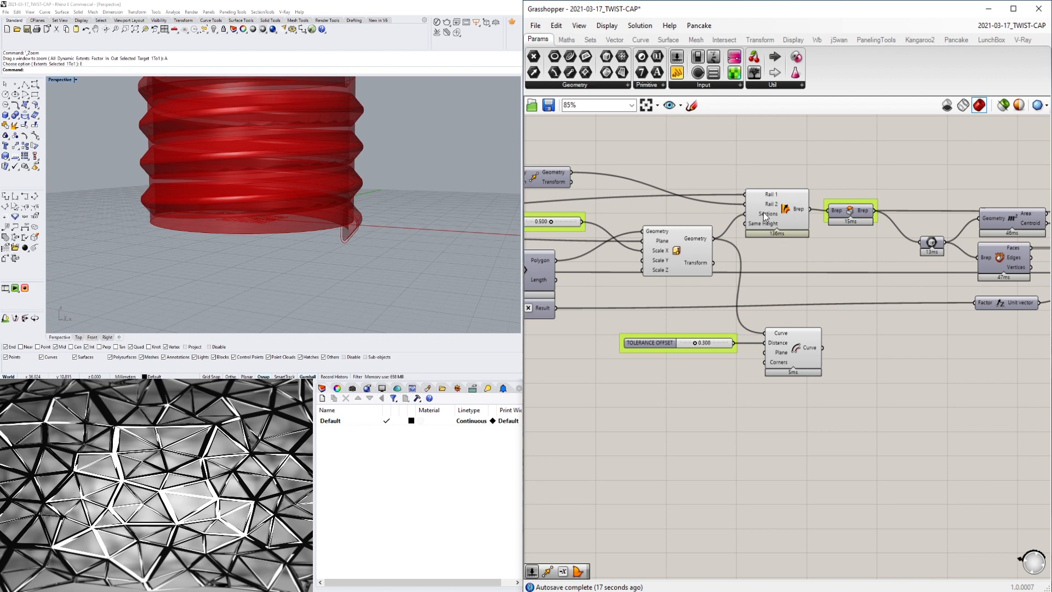
click(785, 214)
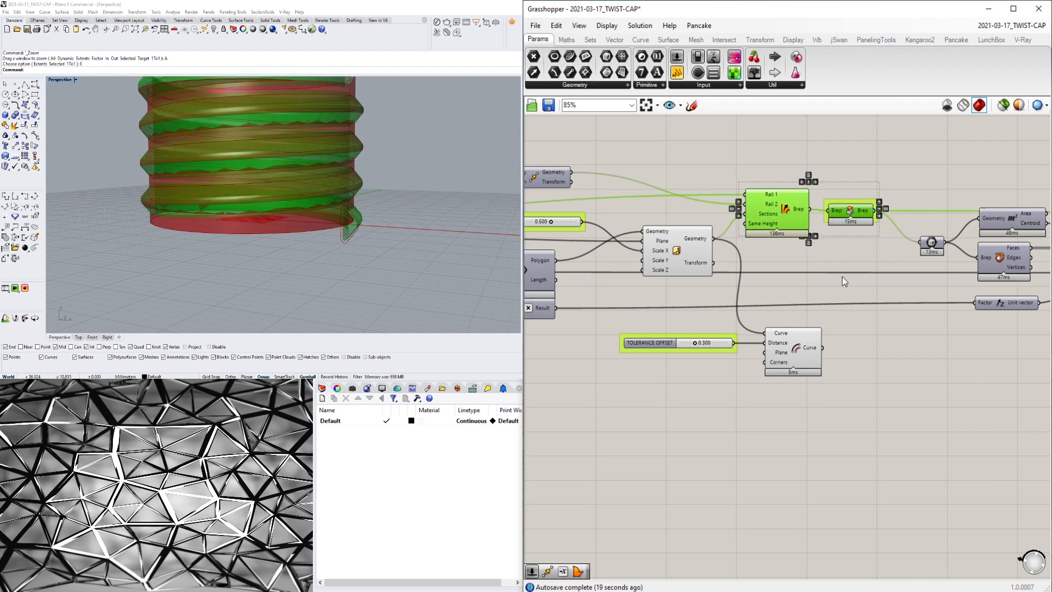
- Turn on the Cap Holes component's preview, inspect the closed thread end, and turn the preview off again
click(852, 215)
right_click(858, 222)
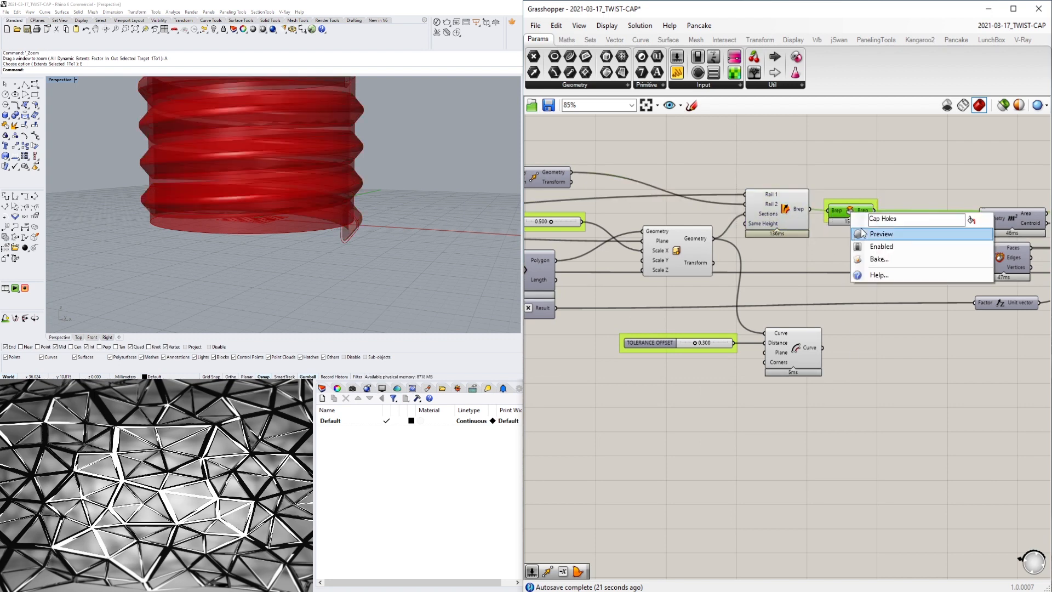
click(880, 234)
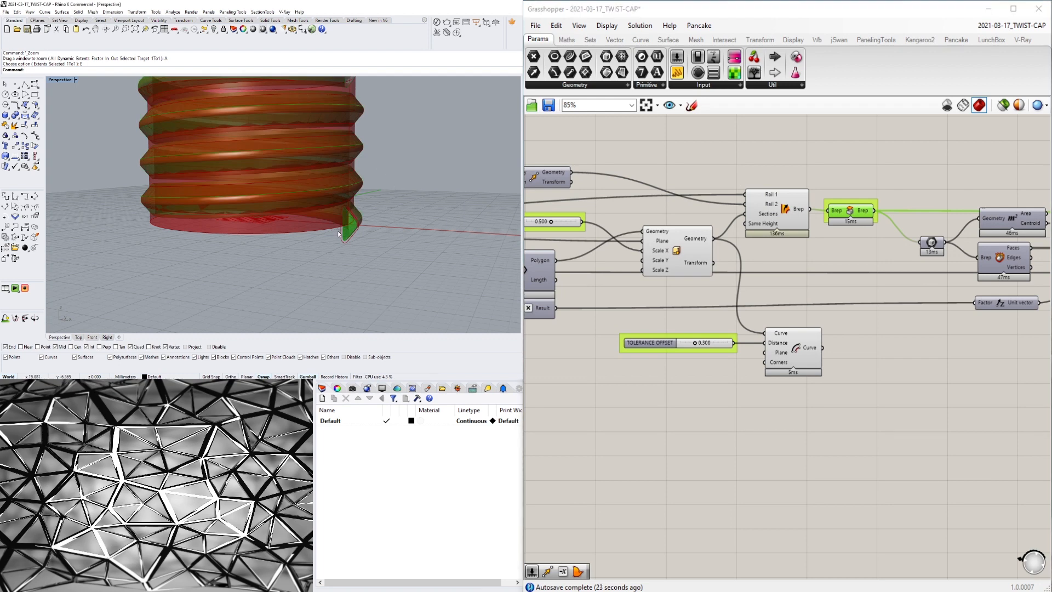
click(830, 226)
click(851, 214)
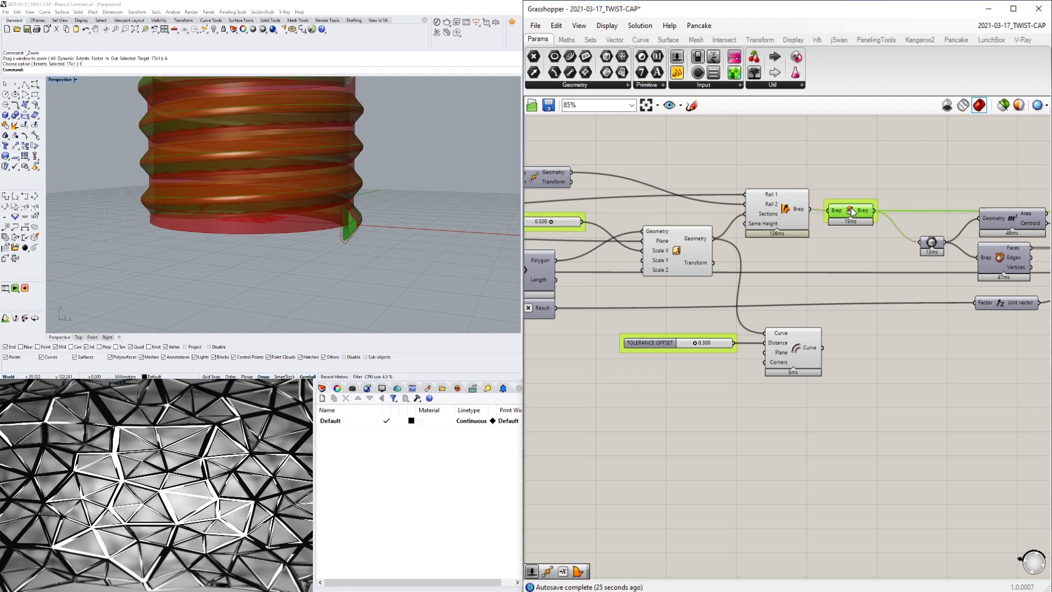
right_click(851, 215)
click(862, 228)
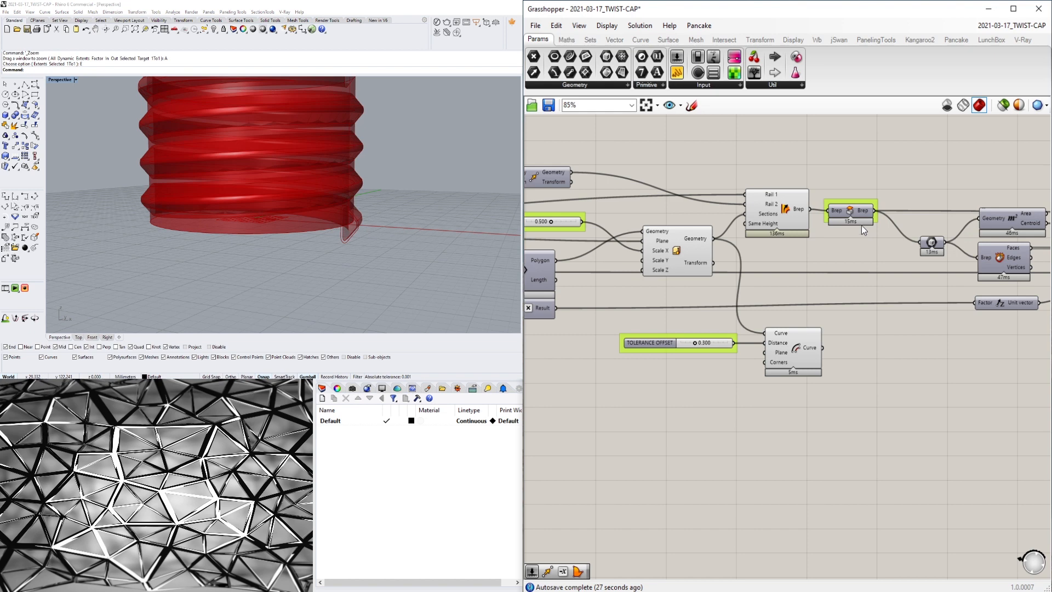
- Duplicate the two-rail sweep and its Cap Holes component beside the Offset Curve, and connect the offset curve to the copied sweep's Sections input
click(797, 206)
shift+click(853, 215)
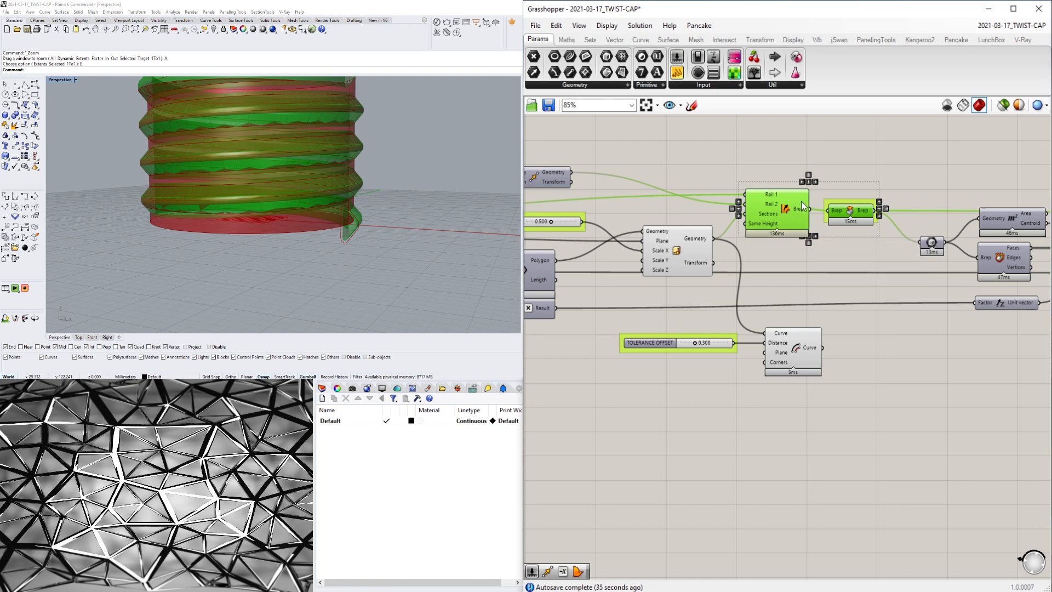
mouse_move(795, 209)
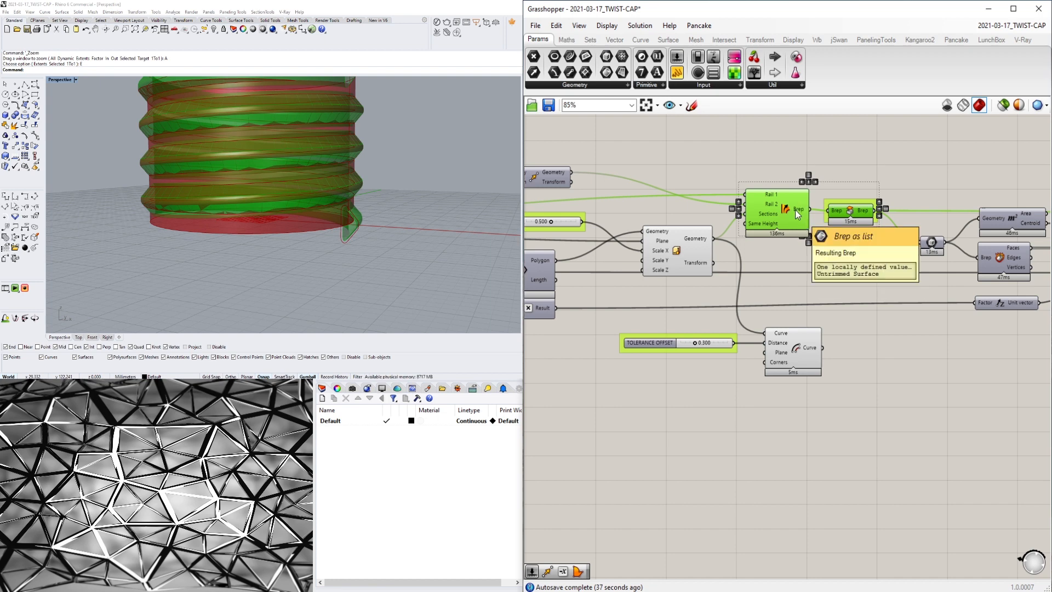
drag(788, 206, 832, 260)
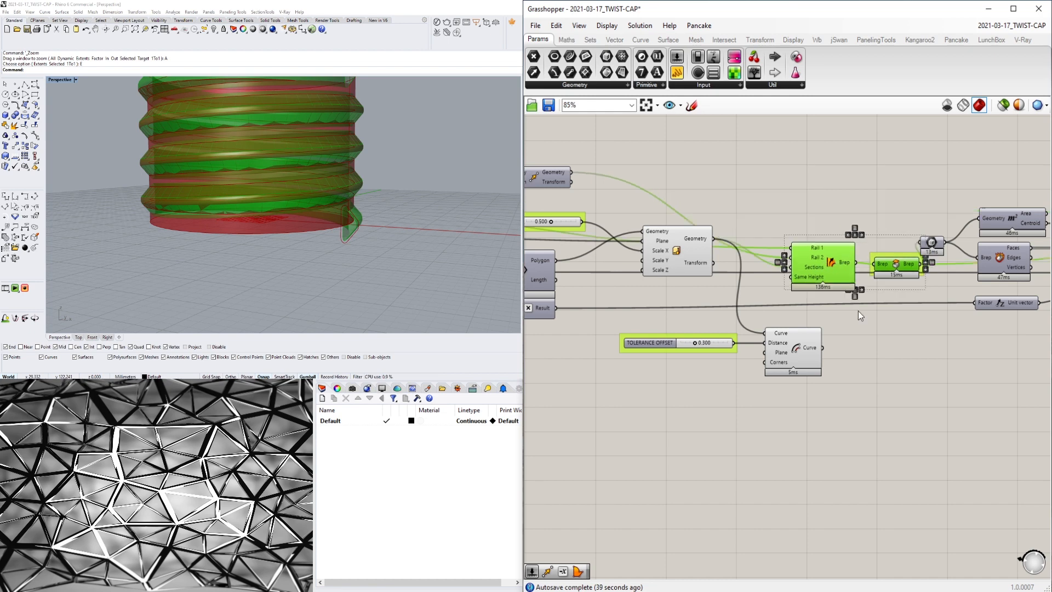
drag(859, 317, 888, 343)
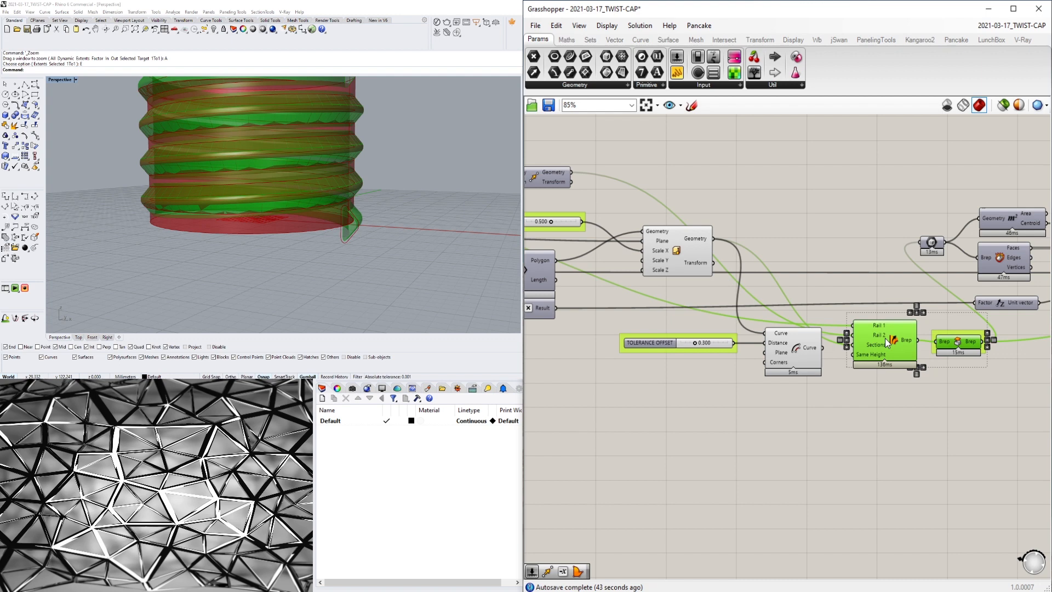
key(ctrl+z)
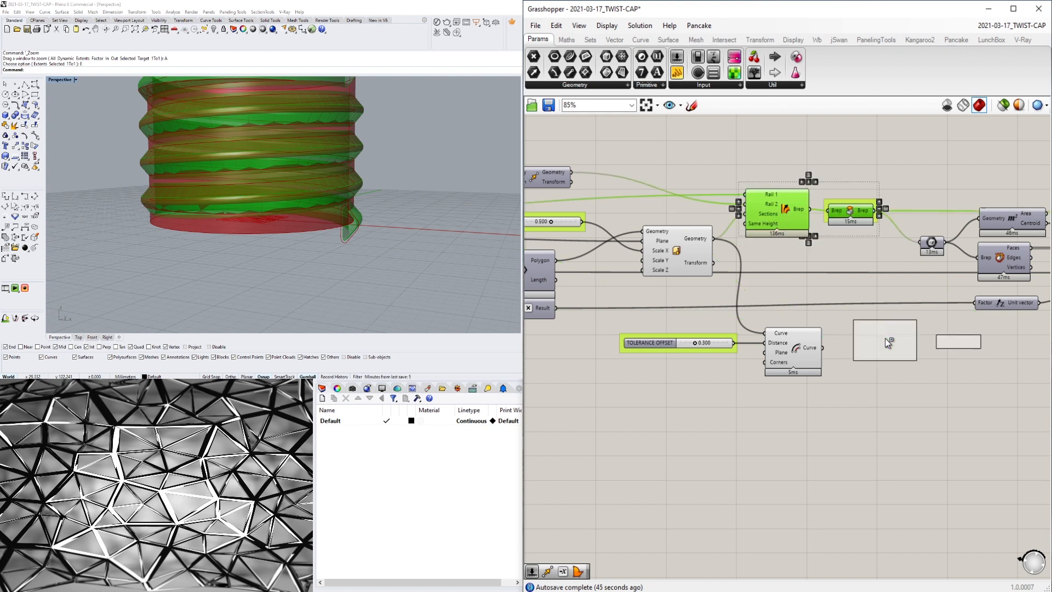
key(ctrl+y)
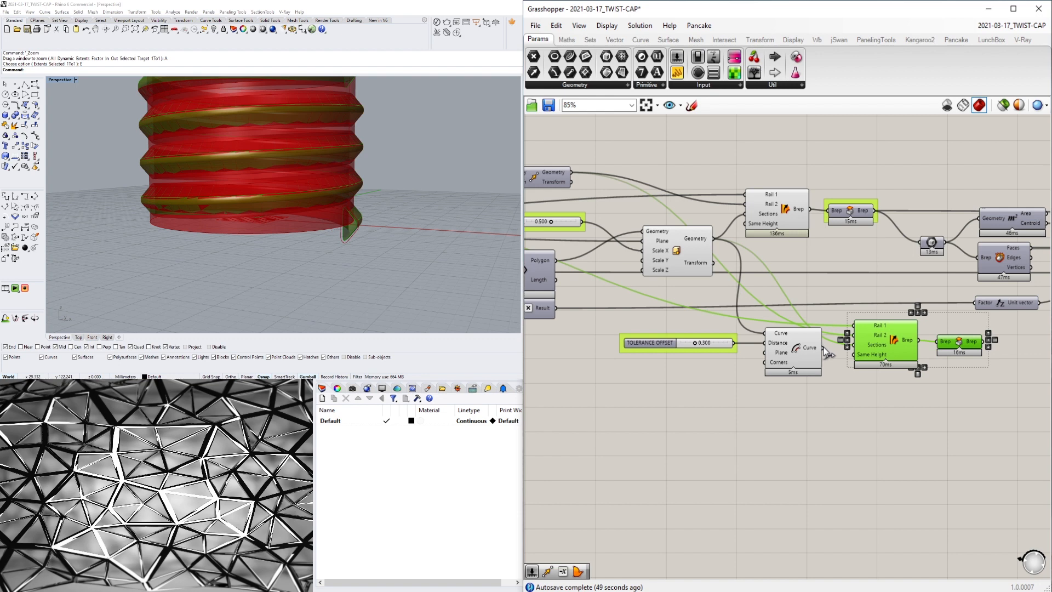
click(885, 443)
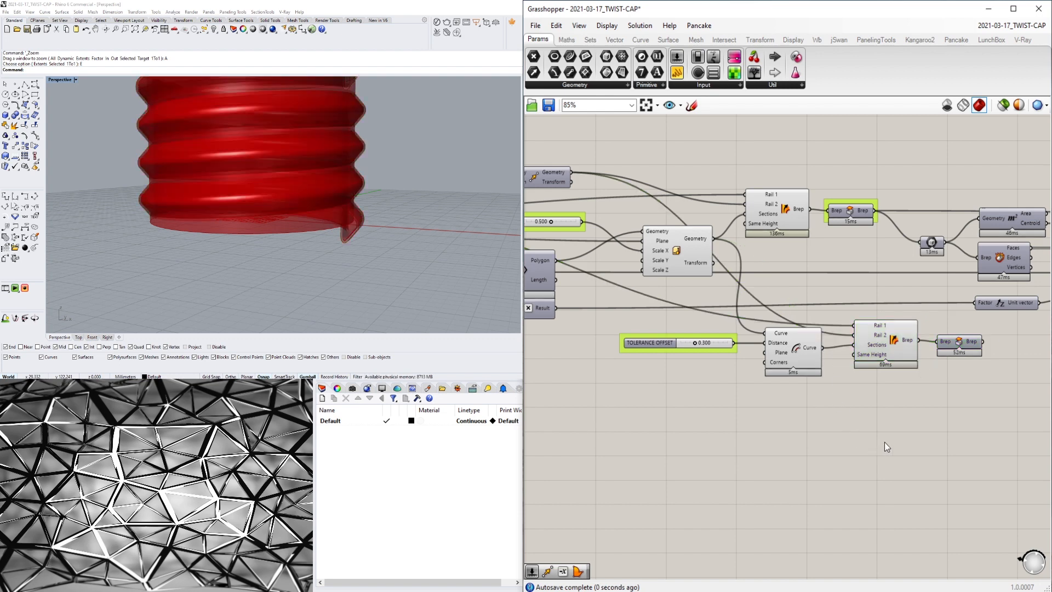
- Turn on the copied Cap Holes component's preview and adjust the positions of the copied sweep and cap beside the Offset Curve
right_drag(954, 382, 894, 379)
right_click(902, 343)
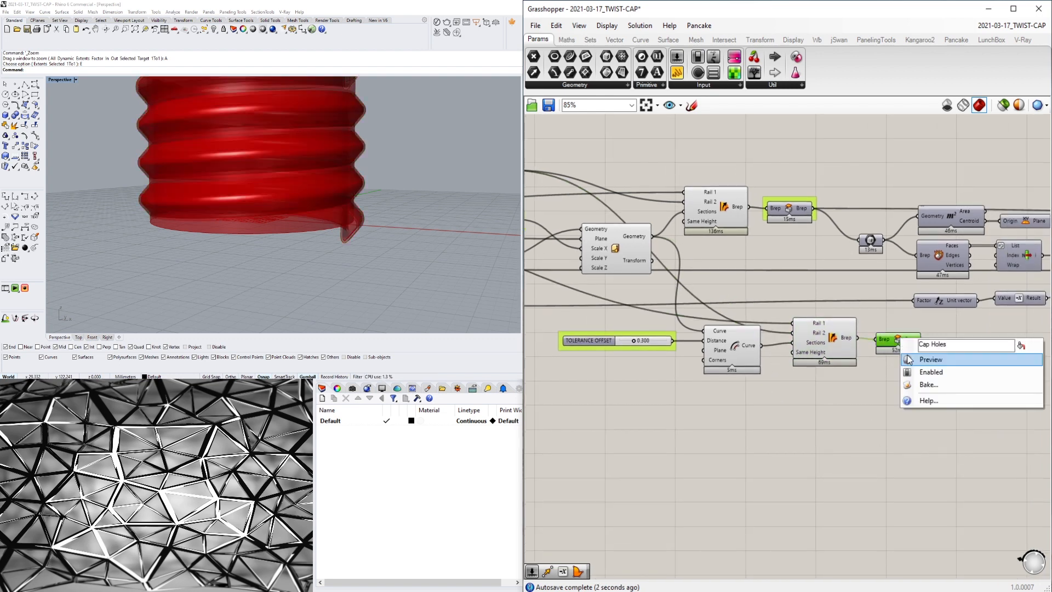
click(910, 360)
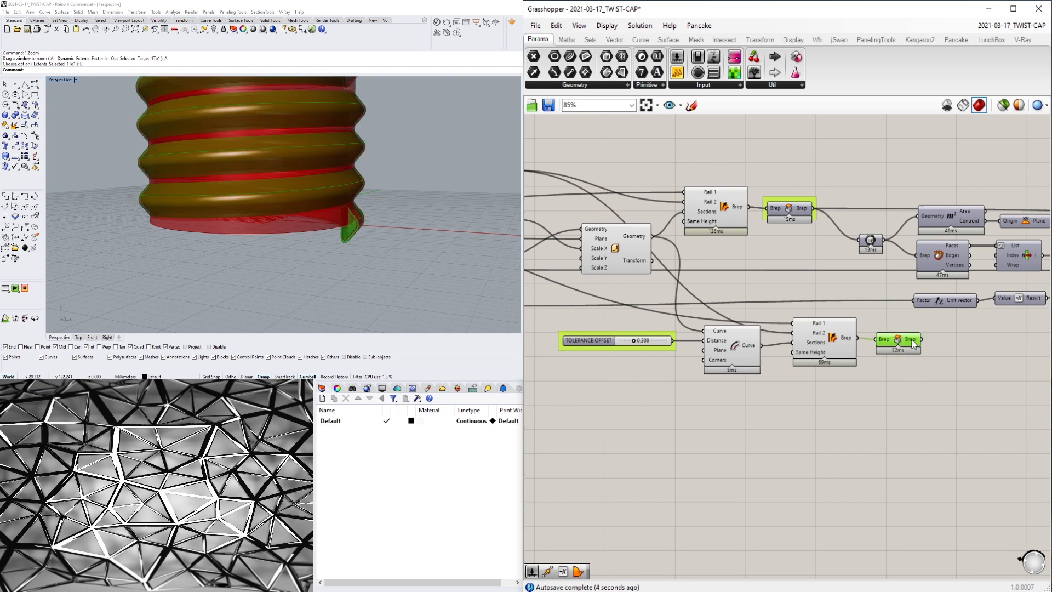
drag(911, 341, 909, 339)
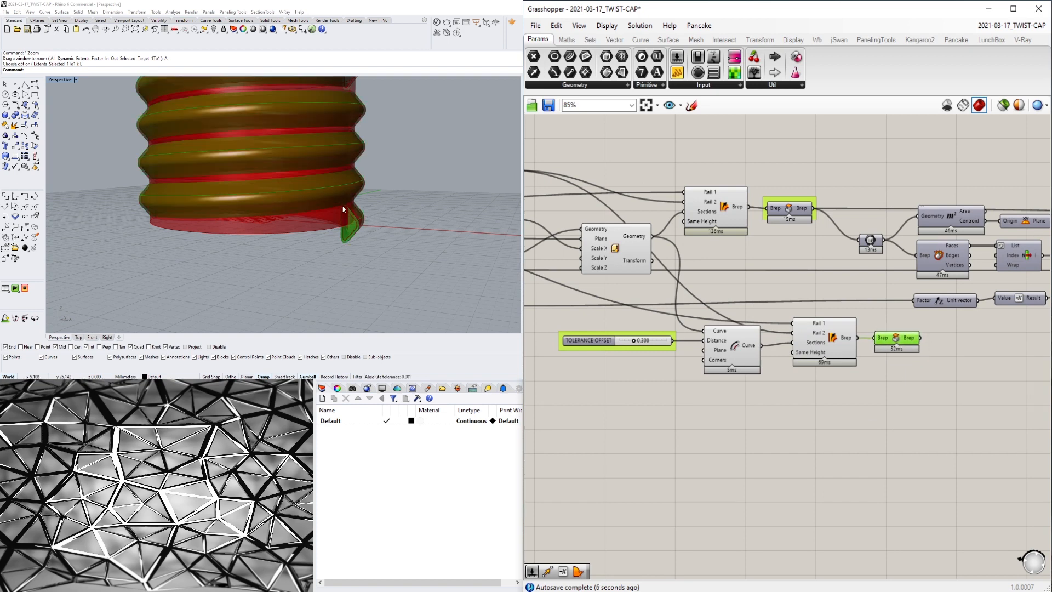
scroll(343, 206, up, 3)
drag(821, 348, 823, 332)
click(770, 358)
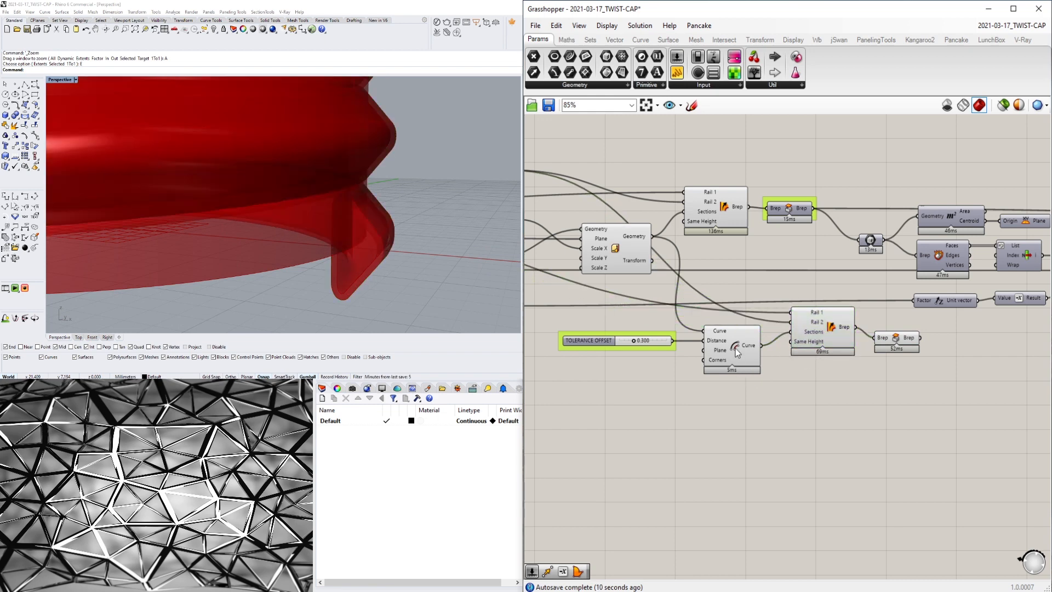
- Turn off the previews of the Offset Curve and the copied two-rail sweep
click(736, 345)
right_click(738, 351)
click(834, 327)
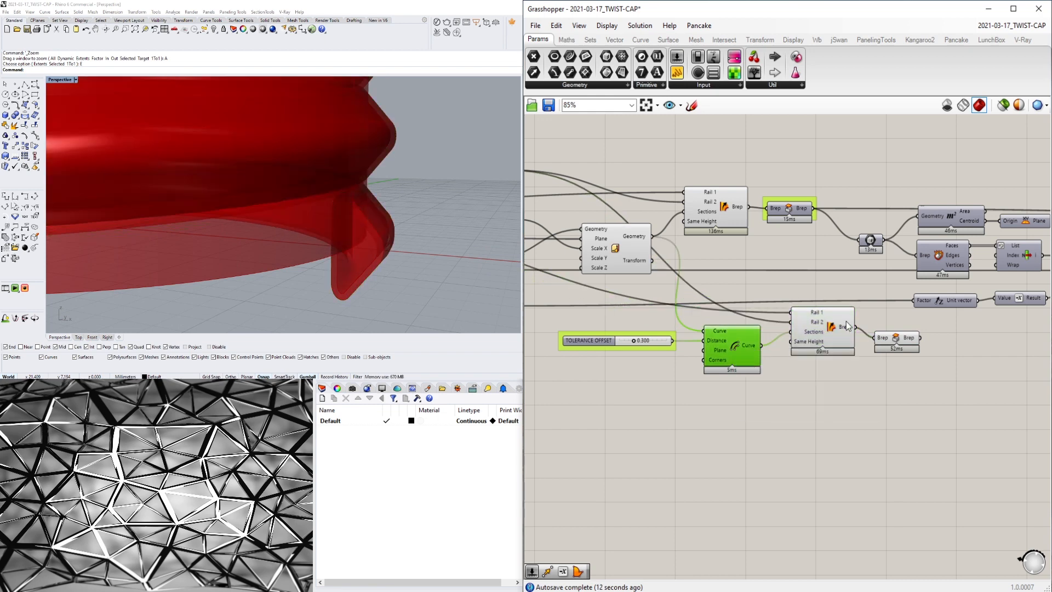
right_click(834, 328)
click(857, 349)
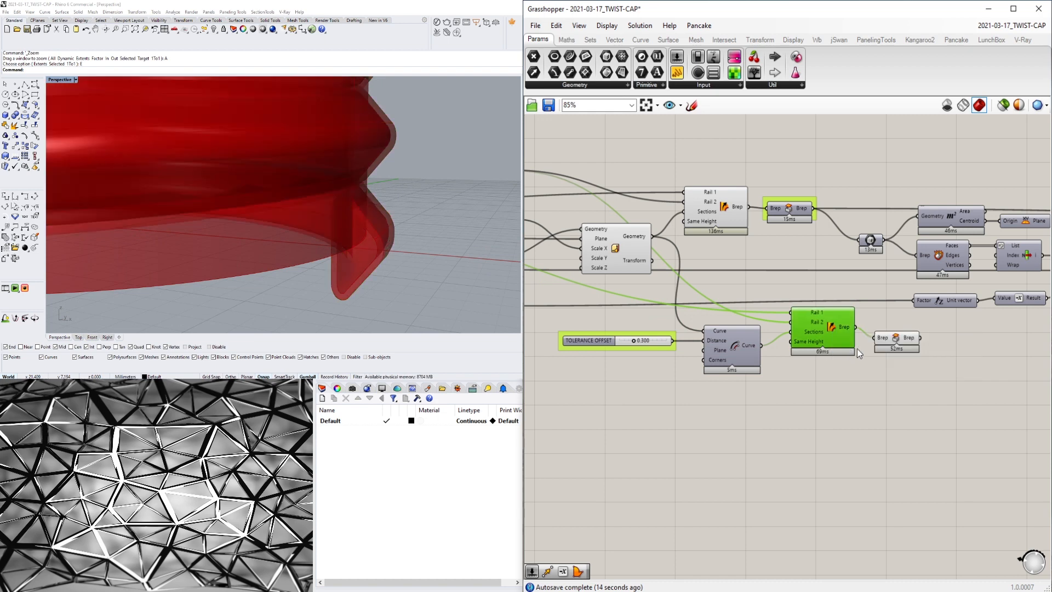
- Align the copied Cap Holes component level with the copied sweep's output and put it in its own highlighted group
drag(899, 340, 897, 333)
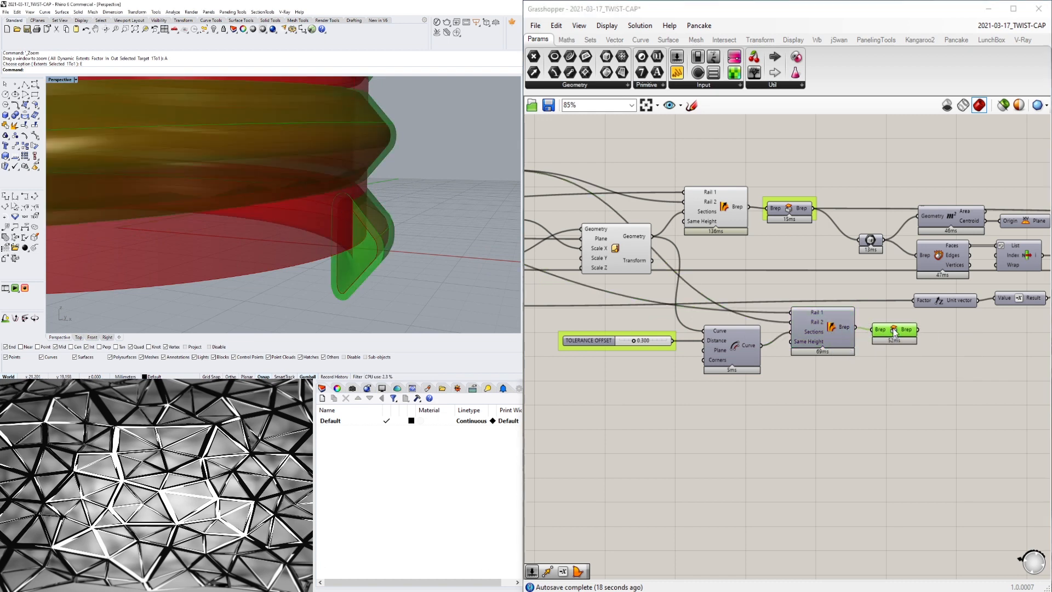
mouse_move(895, 332)
mouse_down()
mouse_move(912, 340)
mouse_move(894, 329)
mouse_up()
key(ctrl+g)
click(908, 361)
click(934, 370)
click(912, 387)
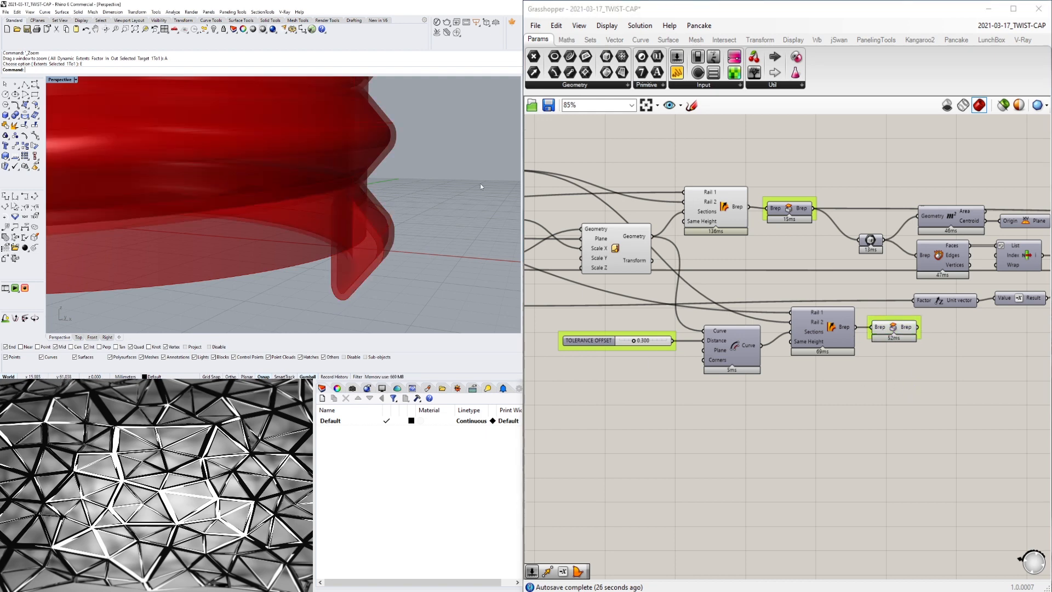
- Highlight the copied Cap Holes component and examine the capped offset thread from several sides of the body
scroll(796, 280, down, 2)
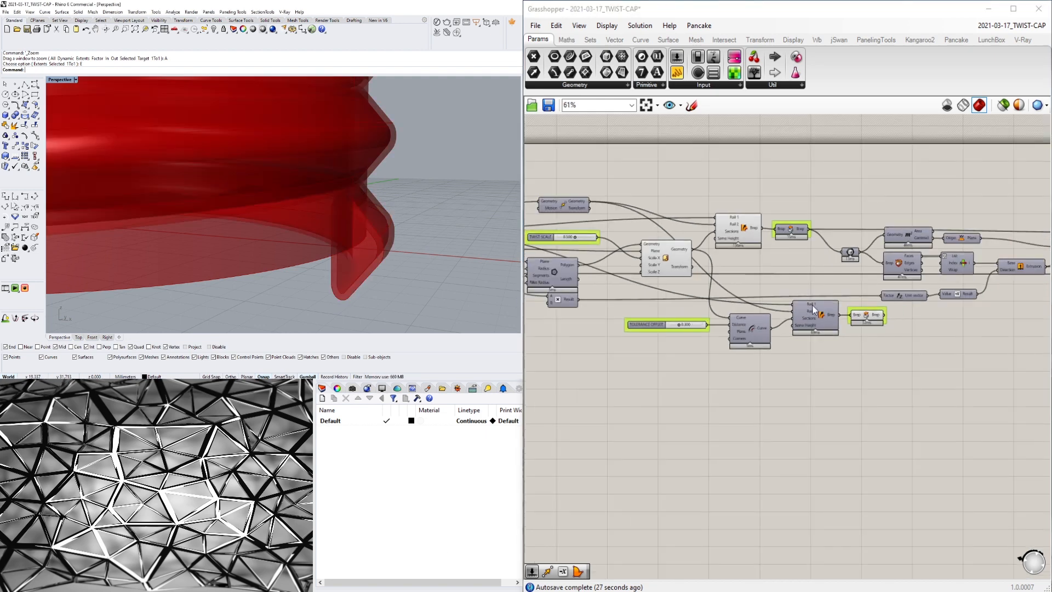
click(870, 313)
scroll(244, 171, down, 5)
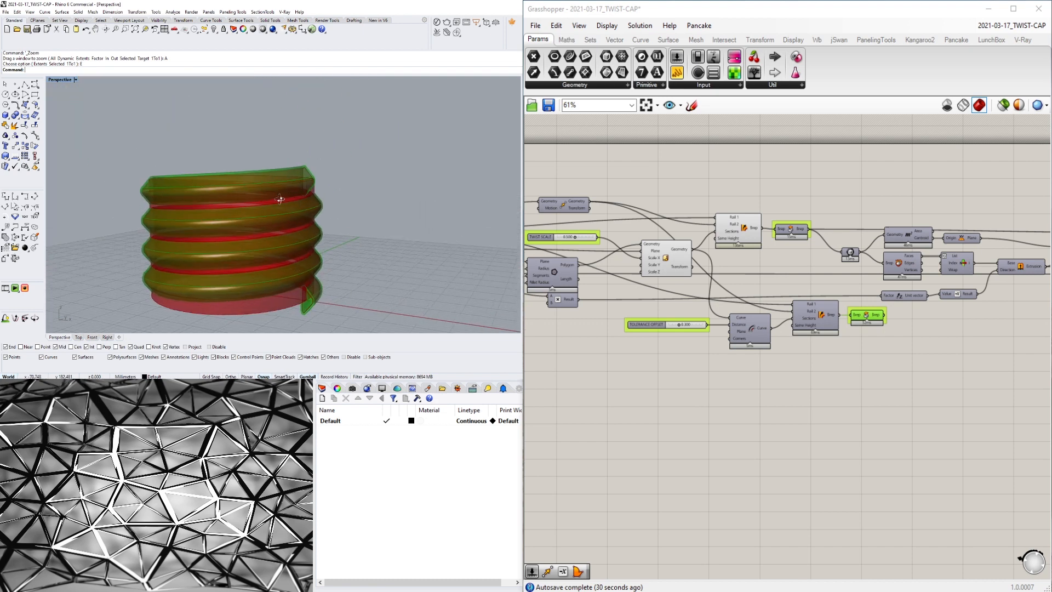
mouse_move(280, 199)
right_down()
mouse_move(280, 230)
mouse_move(288, 203)
right_up()
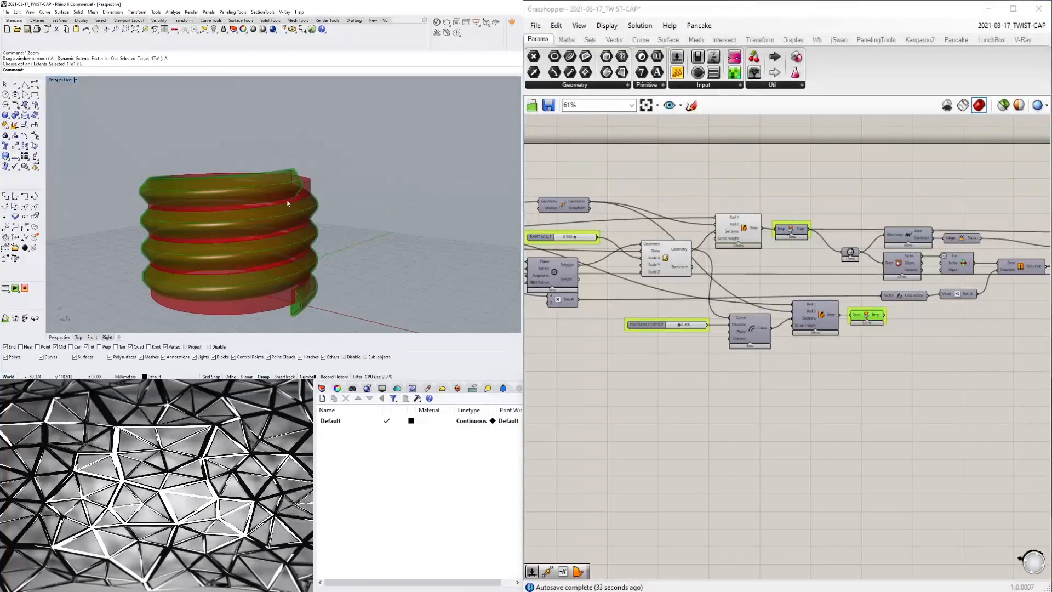
scroll(287, 203, up, 5)
scroll(329, 165, down, 3)
right_drag(285, 164, 219, 165)
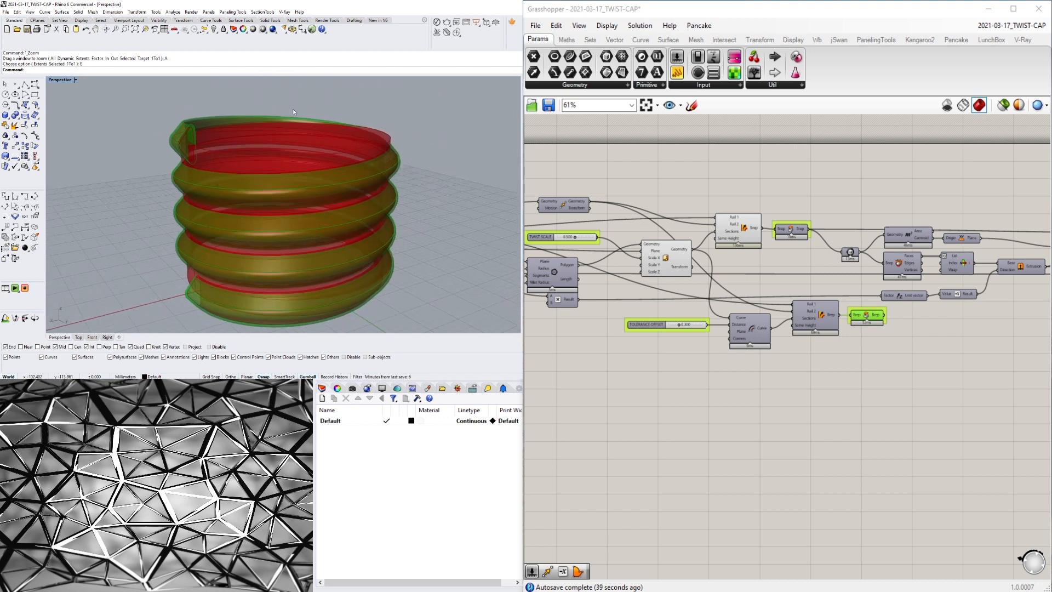
- Turn off the previews of the tolerance-offset thread components and of the original thread's scale, sweep and cap components
drag(891, 349, 683, 311)
middle_click(784, 340)
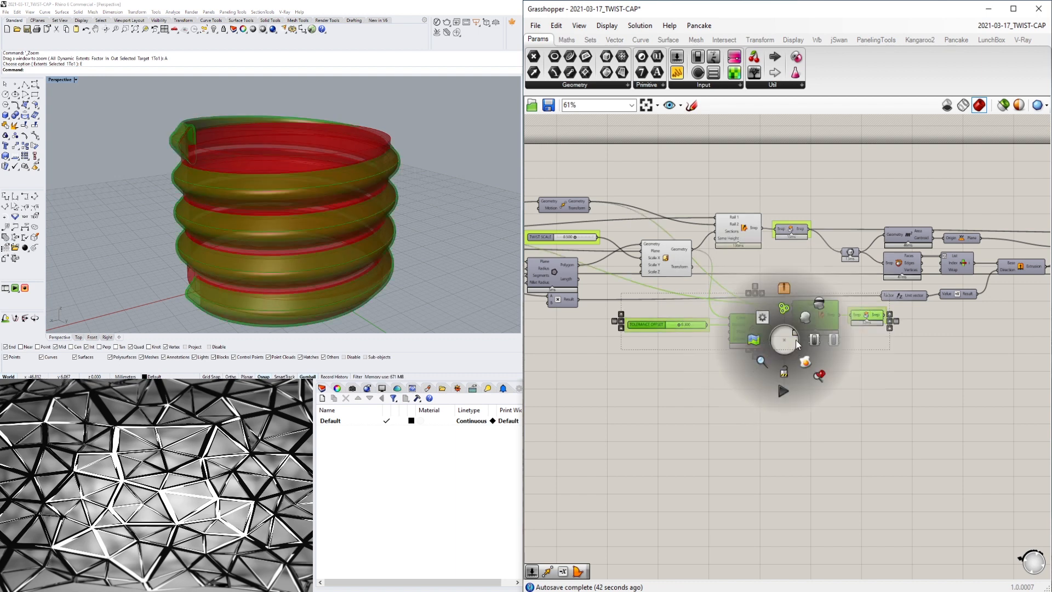
click(819, 305)
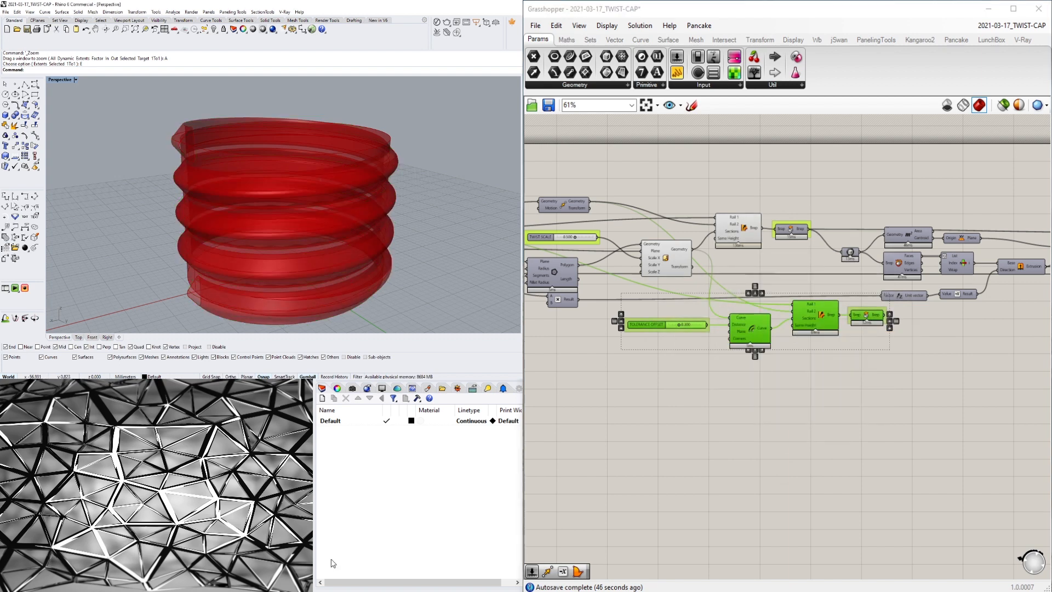
drag(778, 276, 678, 197)
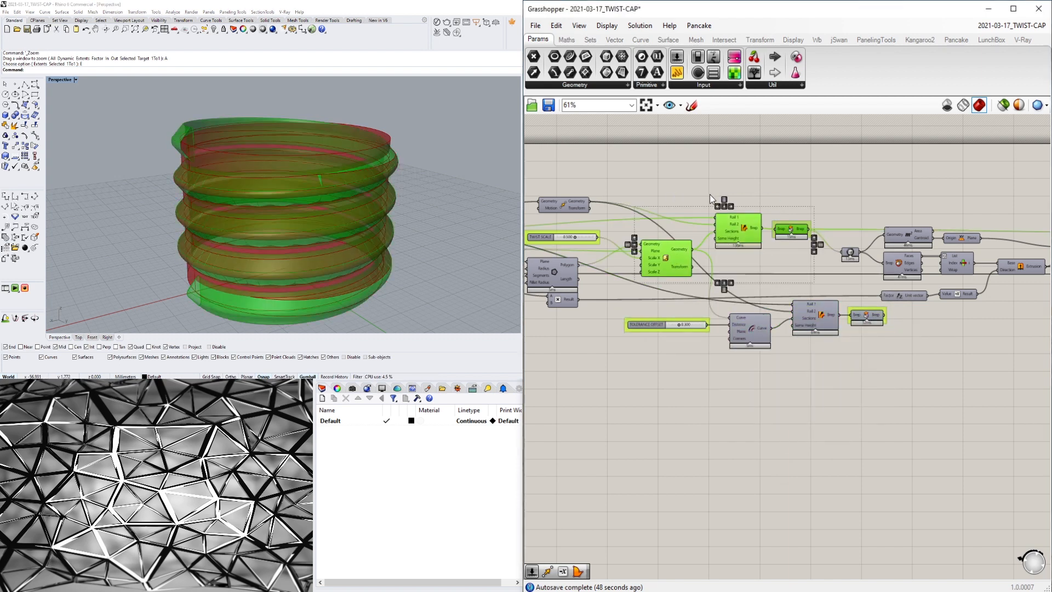
middle_click(707, 191)
click(743, 155)
click(824, 442)
- Turn on the preview of the Circle component driven by CAP SIZE at the start of the definition
right_drag(167, 190, 300, 198)
scroll(299, 198, down, 4)
scroll(685, 293, down, 3)
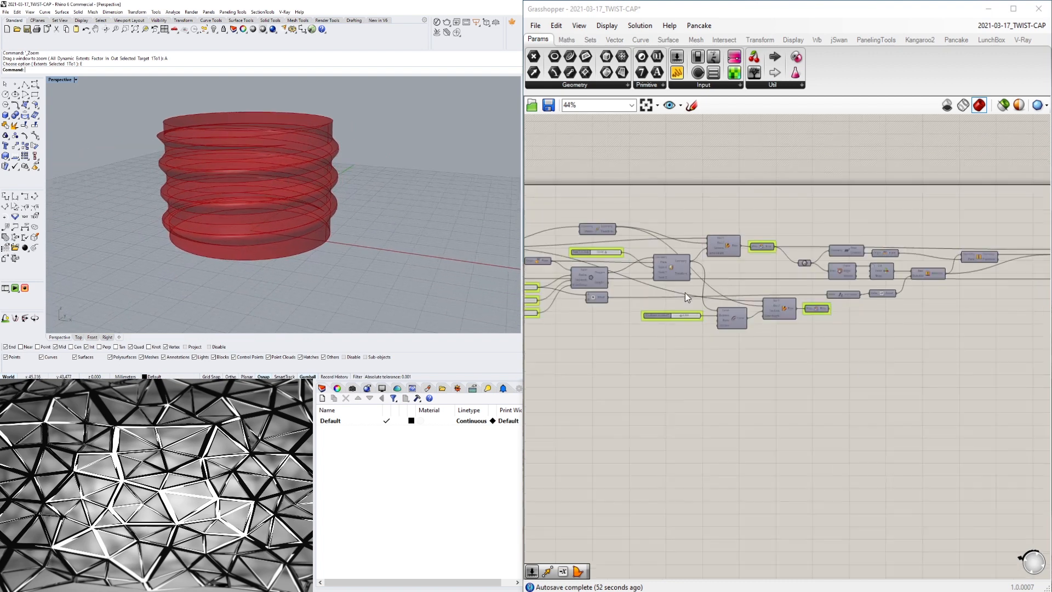
right_drag(685, 293, 842, 379)
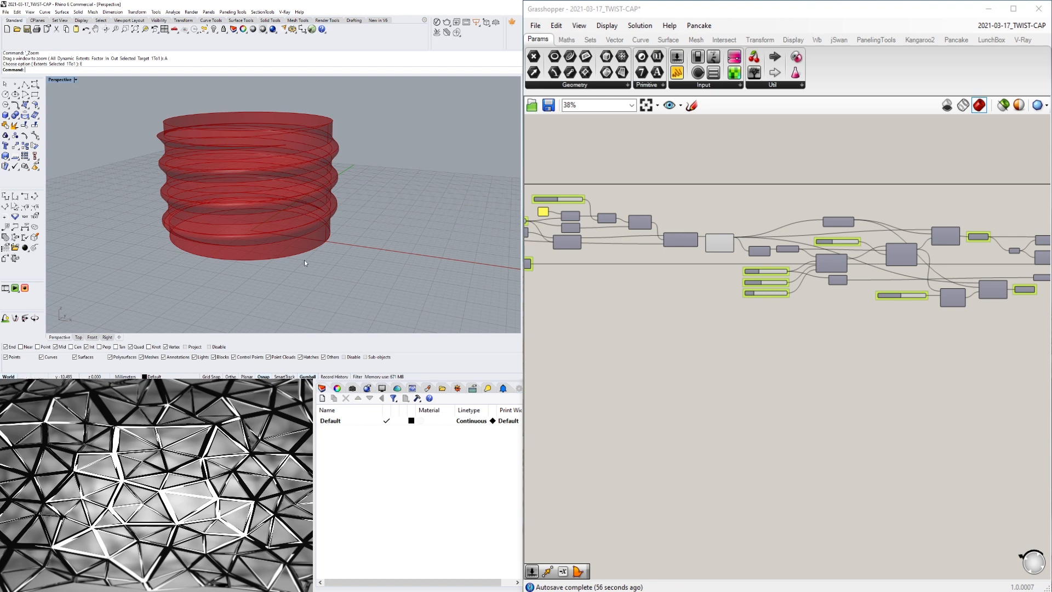
scroll(706, 231, up, 5)
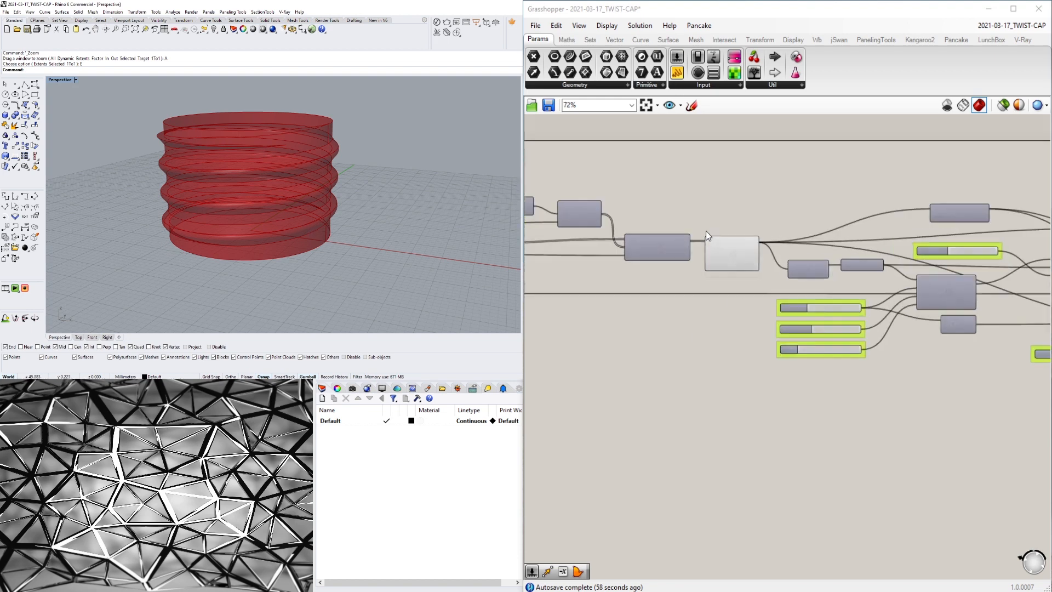
right_drag(799, 340, 961, 337)
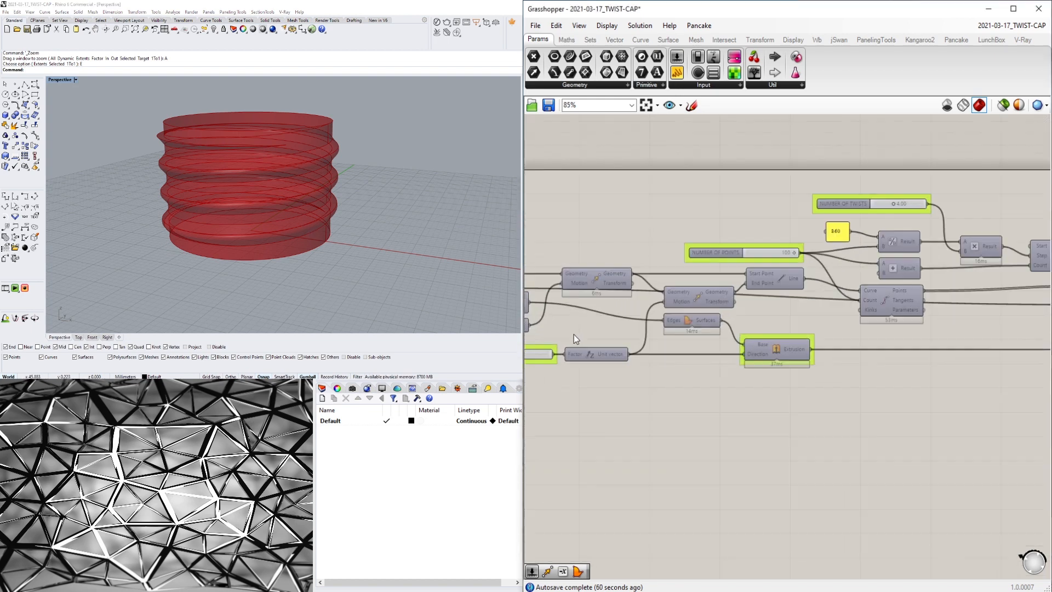
right_drag(574, 334, 801, 314)
right_click(746, 296)
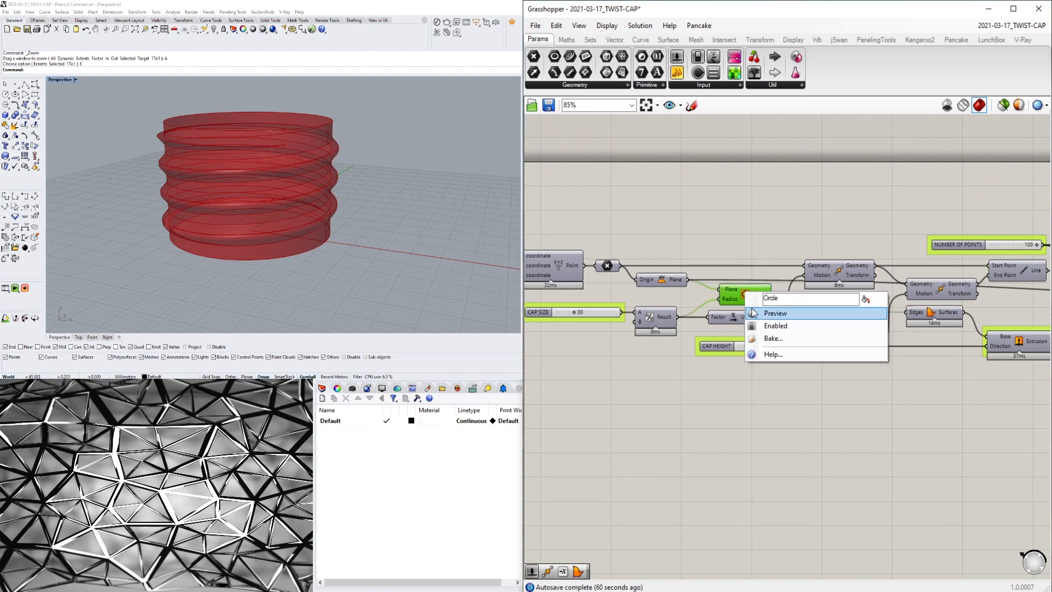
key(Escape)
- Examine the base circle along the bottom edge of the threaded body
mouse_move(340, 247)
right_down()
mouse_move(308, 247)
mouse_move(351, 238)
right_up()
scroll(356, 237, up, 6)
scroll(355, 236, down, 5)
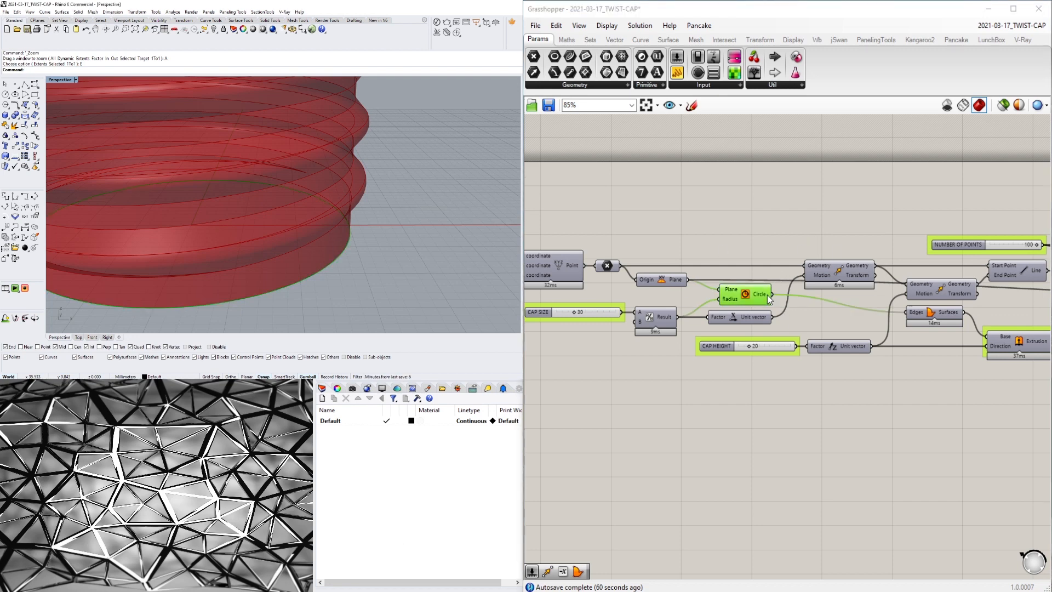
scroll(768, 294, down, 2)
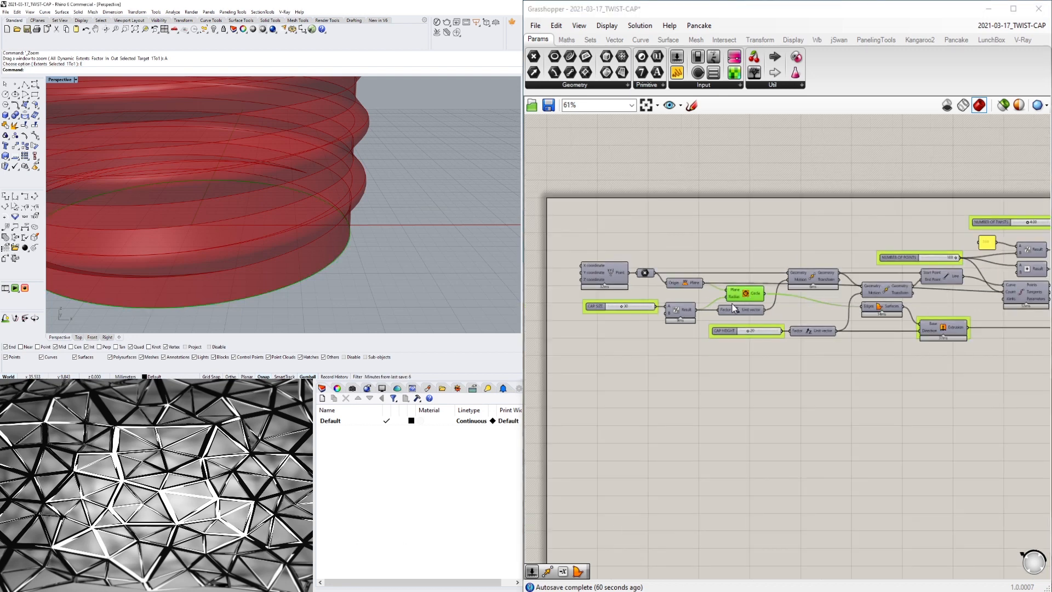
scroll(355, 258, down, 4)
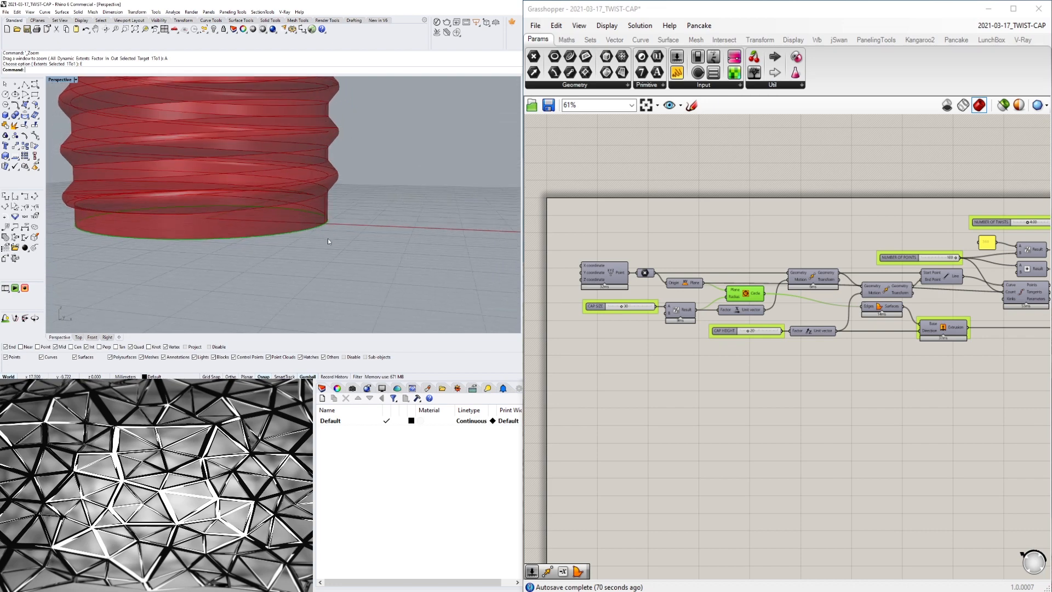
scroll(324, 224, up, 3)
scroll(330, 221, down, 3)
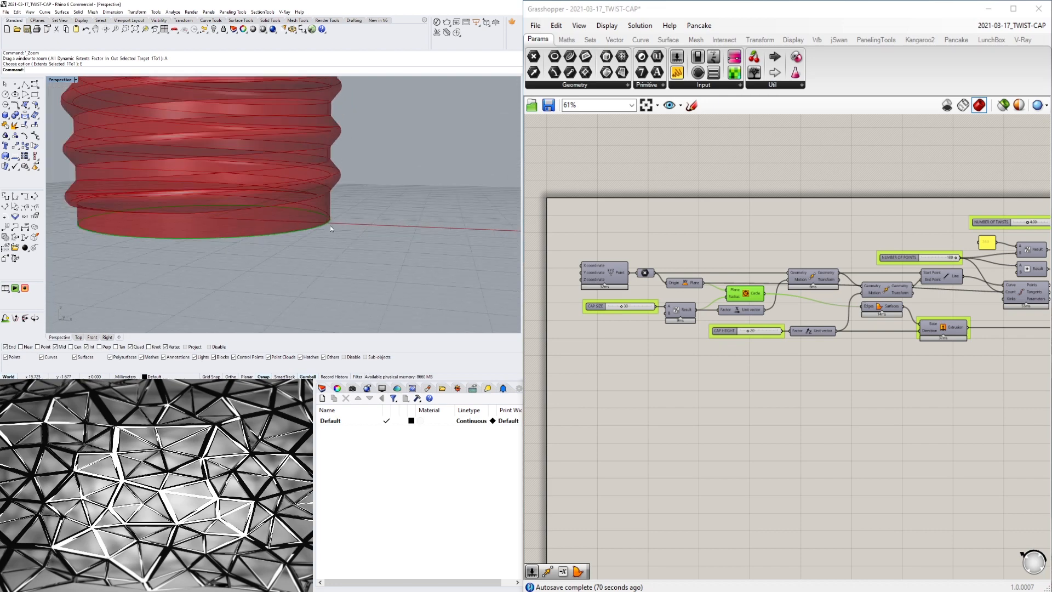
scroll(330, 225, up, 3)
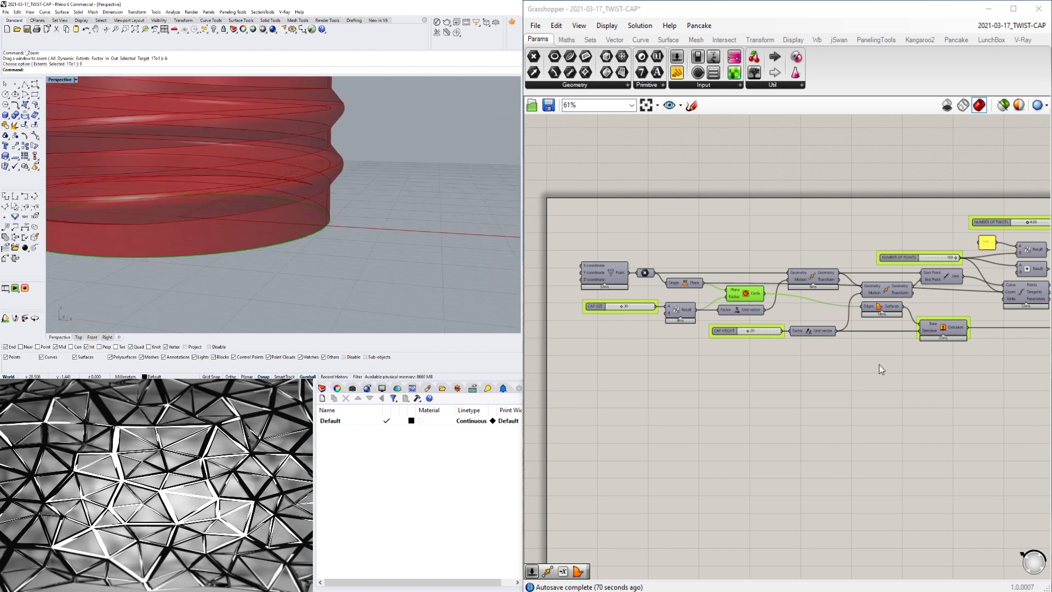
- Copy the TOLERANCE OFFSET slider and its Offset Curve component to the free area below the base Circle components
double_click(838, 387)
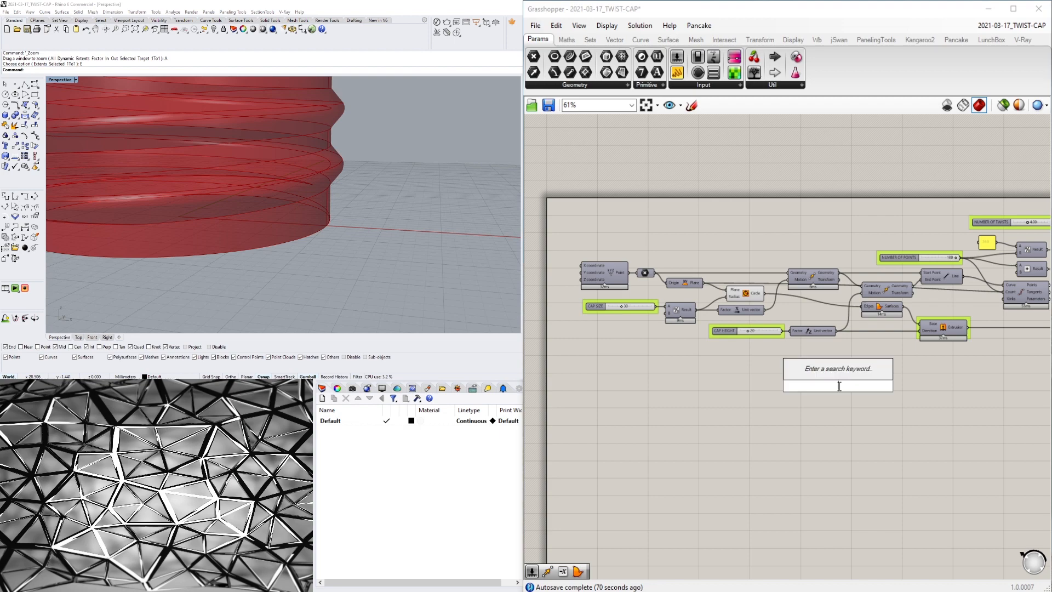
key(Escape)
scroll(798, 377, down, 3)
scroll(756, 348, up, 3)
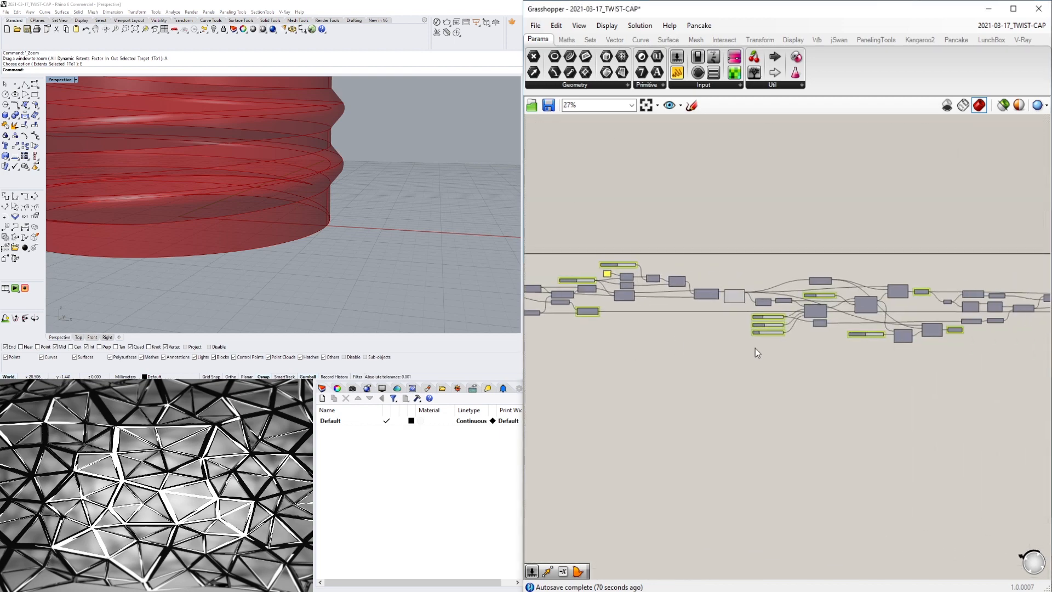
scroll(937, 370, up, 3)
drag(930, 389, 834, 320)
key(ctrl+g)
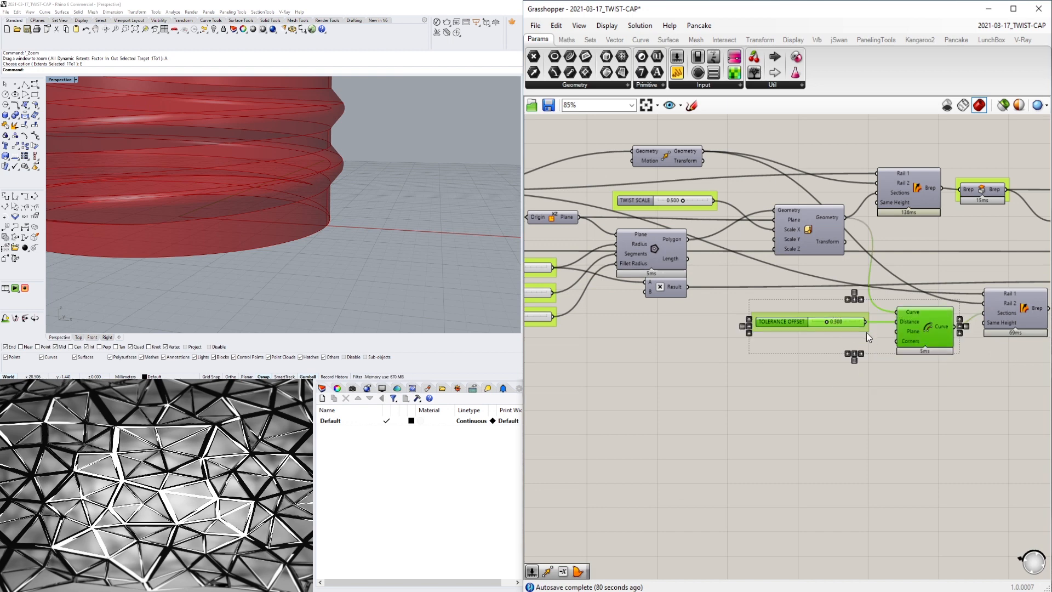
scroll(877, 341, down, 5)
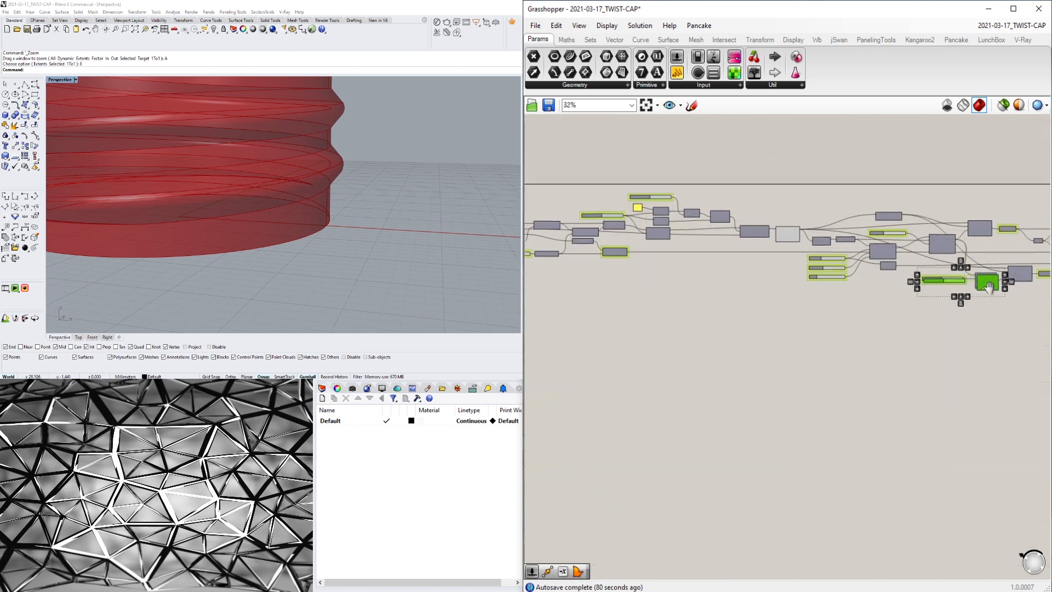
drag(994, 281, 666, 274)
scroll(666, 274, up, 5)
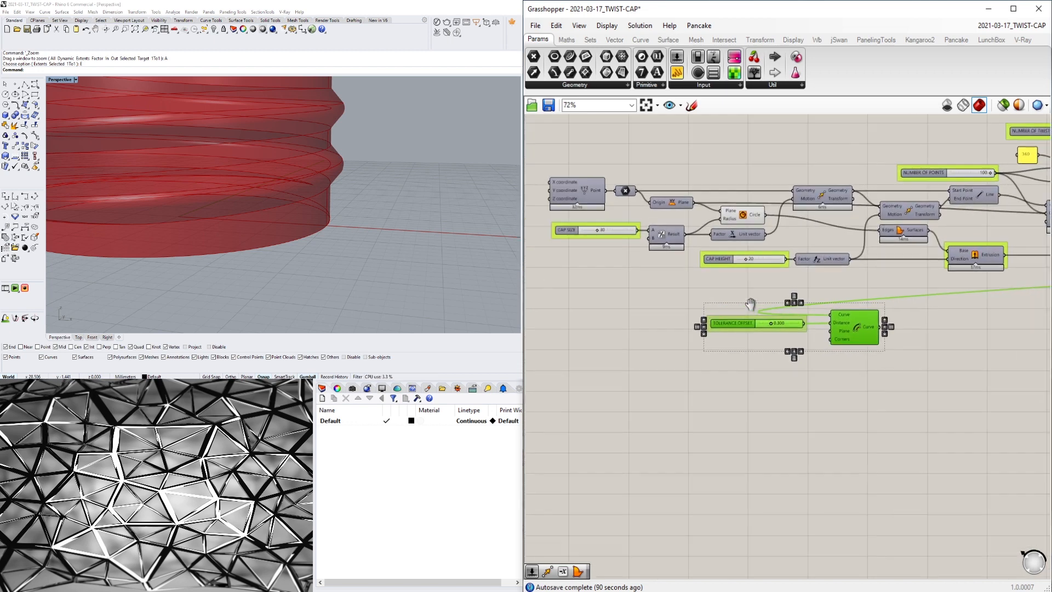
- Connect the base Circle output to the Curve input of the copied Offset Curve component
drag(812, 225, 874, 323)
click(902, 399)
click(905, 342)
click(993, 393)
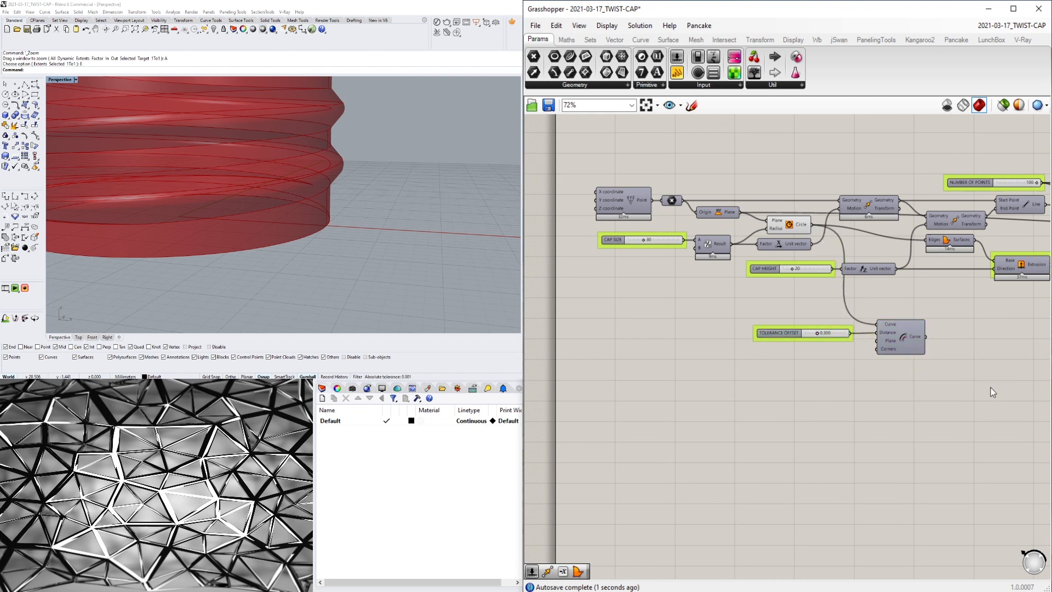
- Turn on the preview of the copied Offset Curve component fed by the base circle
click(909, 339)
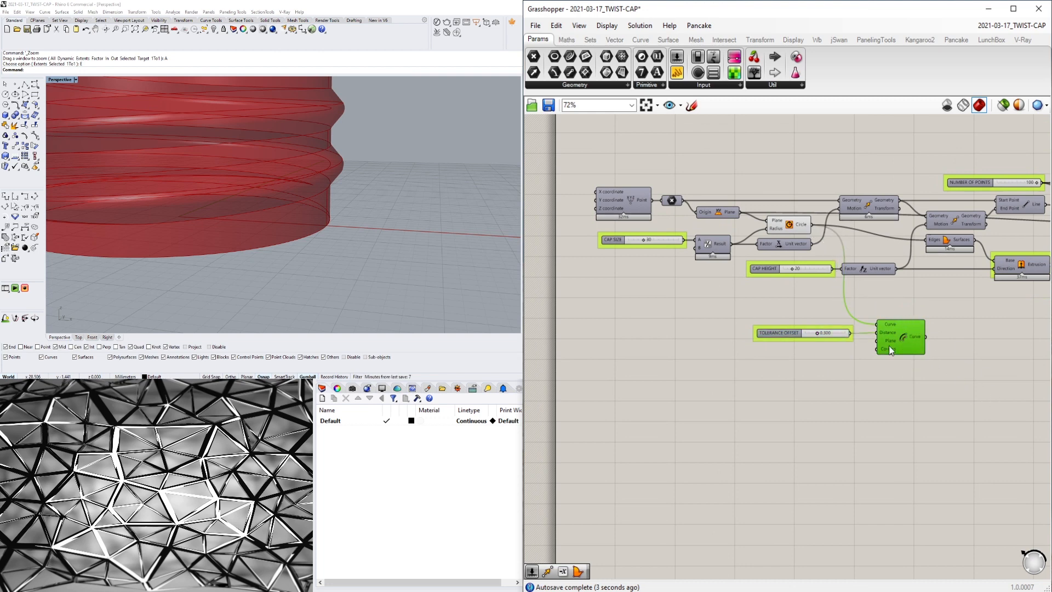
click(912, 366)
click(917, 347)
click(937, 362)
click(922, 342)
right_click(906, 346)
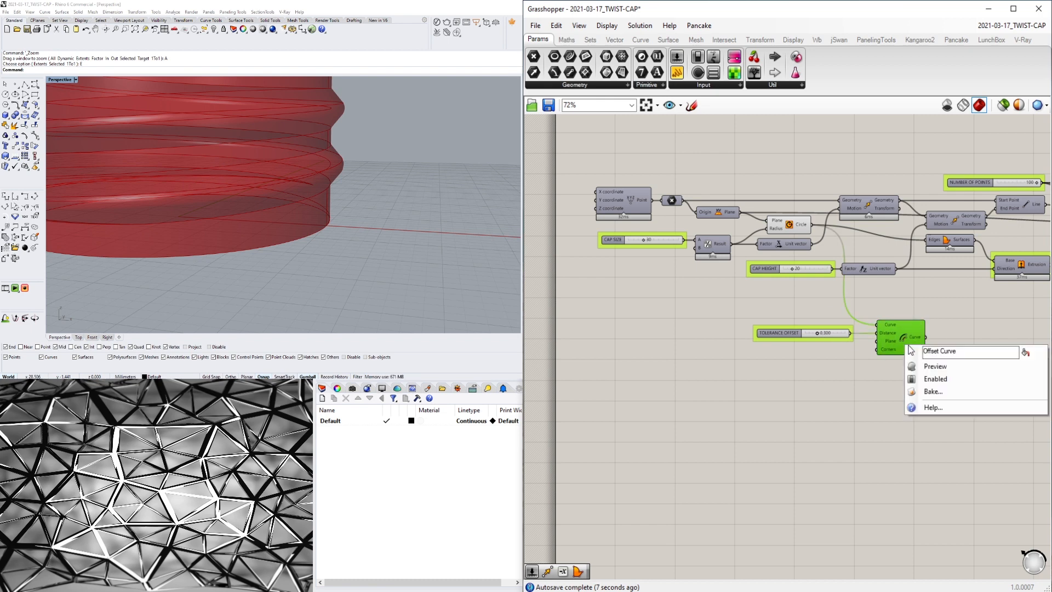
click(917, 366)
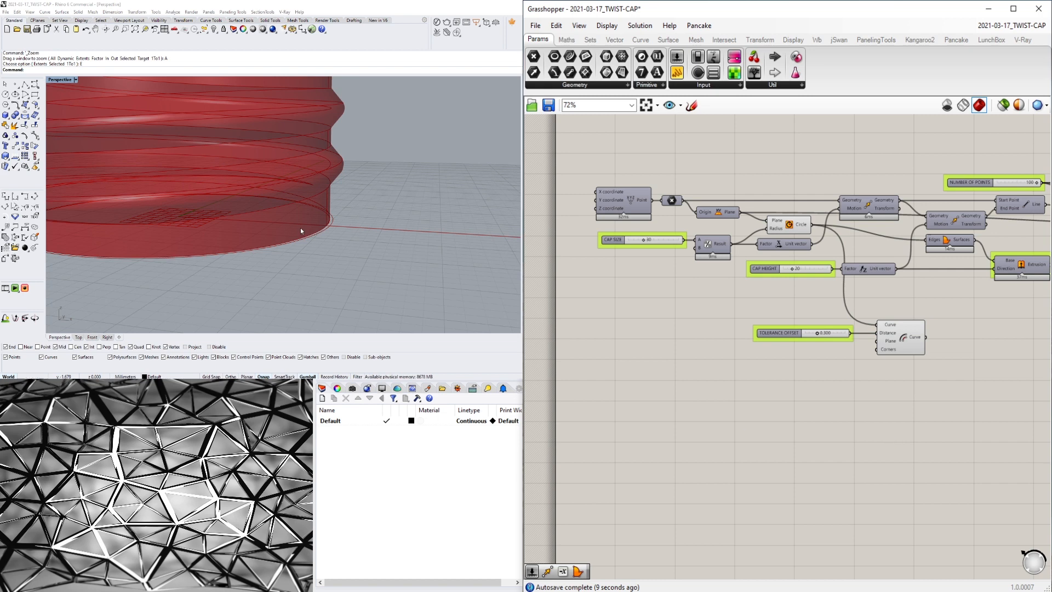
- Highlight the copied Offset Curve and examine its gap to the bottom edge of the body up close
click(885, 342)
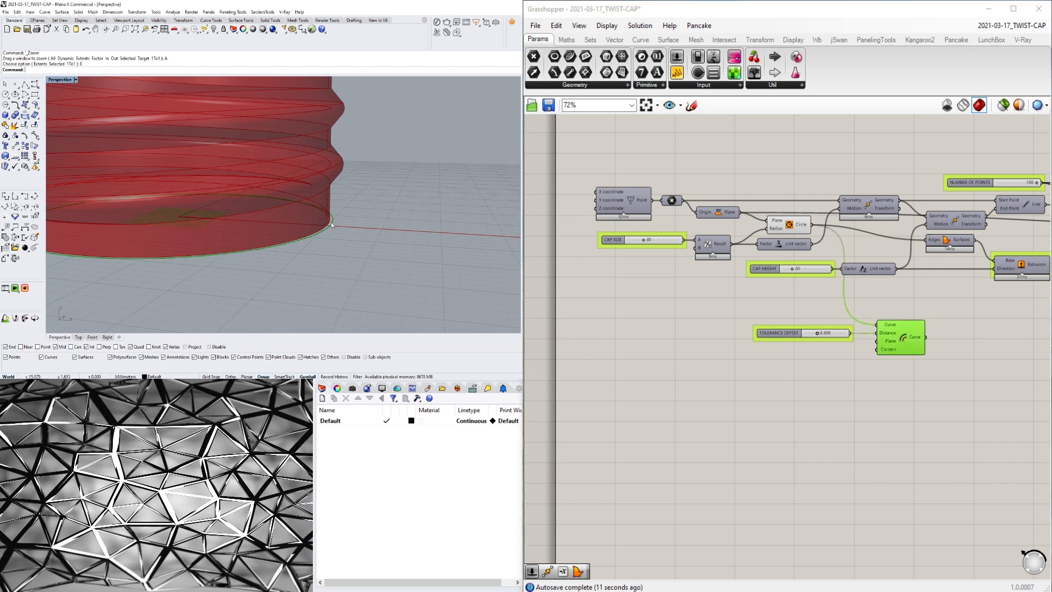
scroll(317, 228, up, 5)
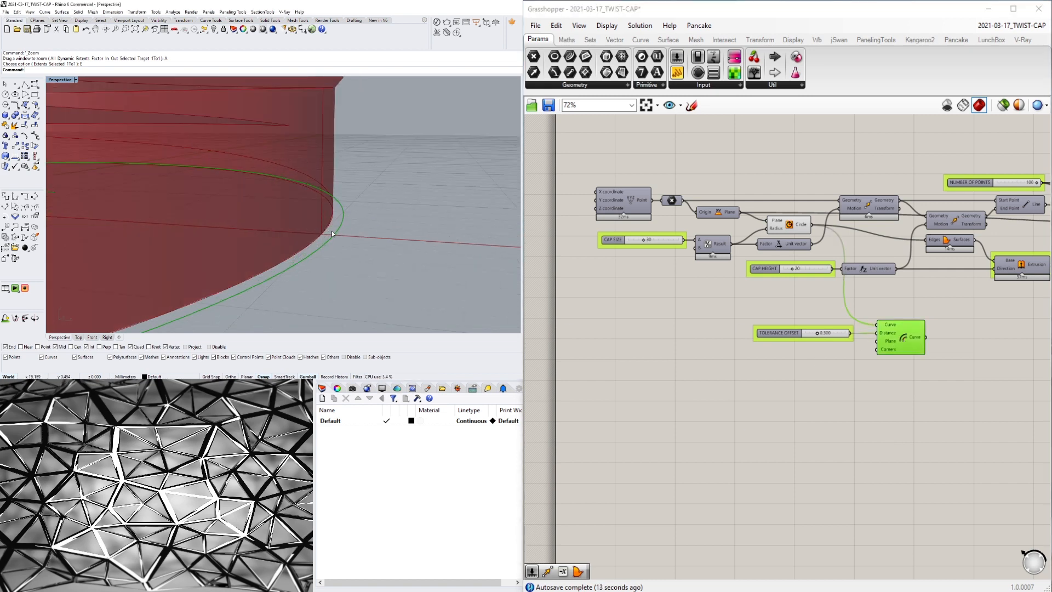
click(801, 333)
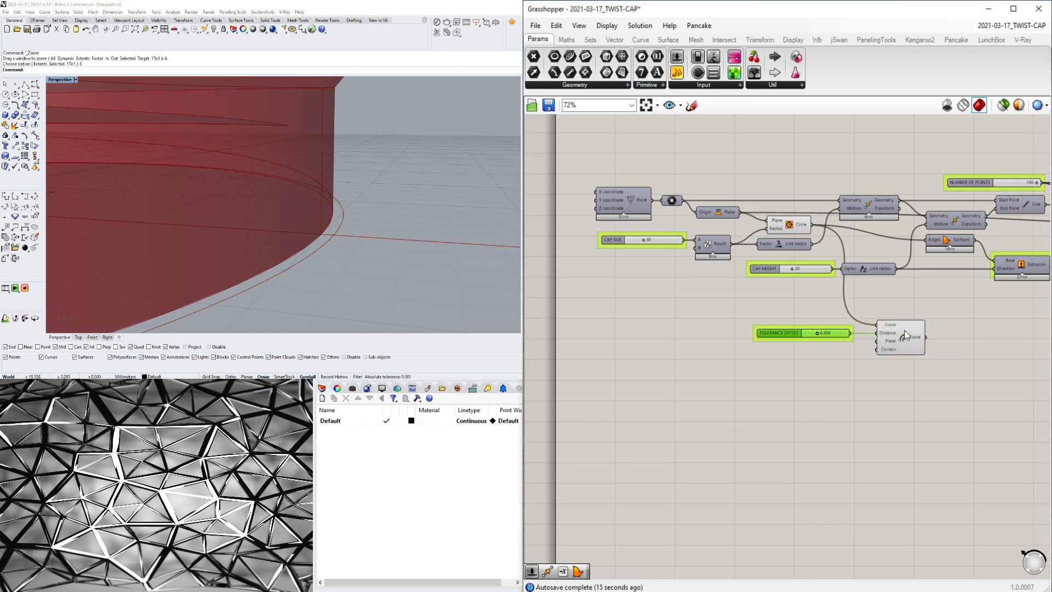
click(890, 340)
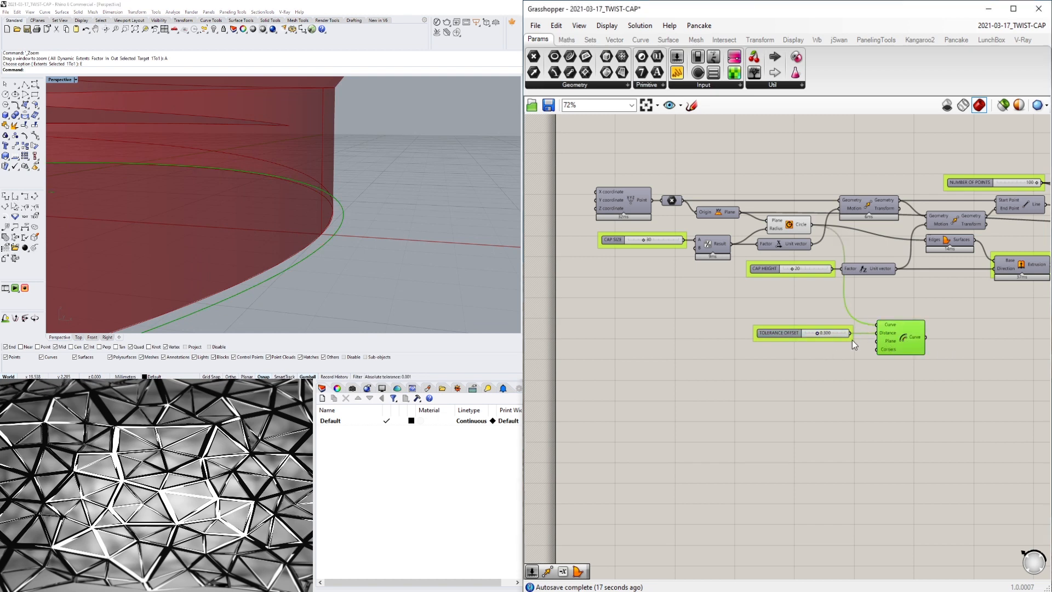
- Try a tolerance offset of 0.787 on the copied slider, and set it back to 0.3
scroll(344, 166, down, 5)
scroll(801, 334, up, 4)
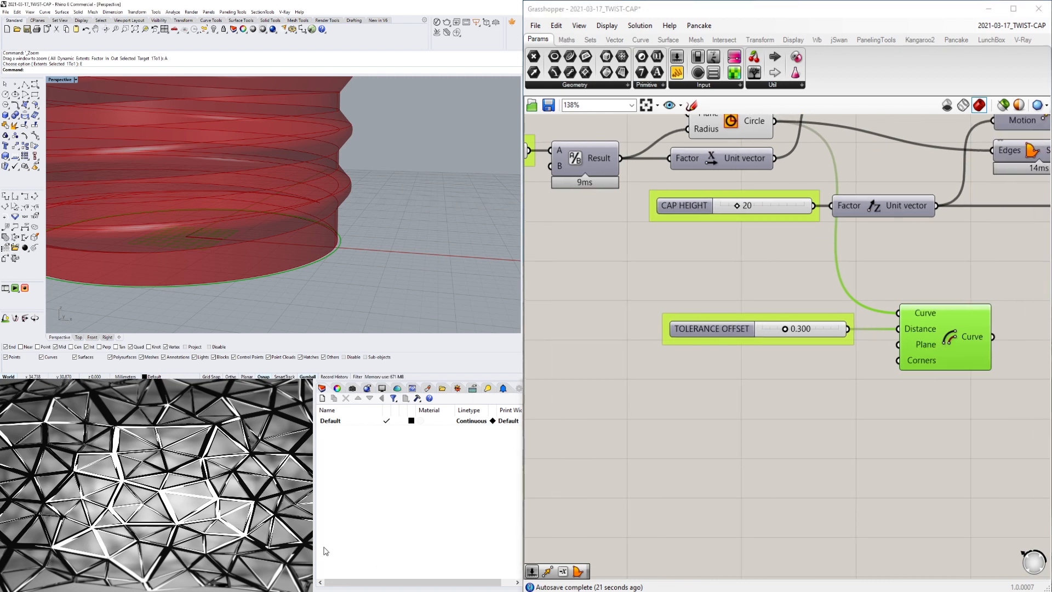
scroll(800, 333, up, 4)
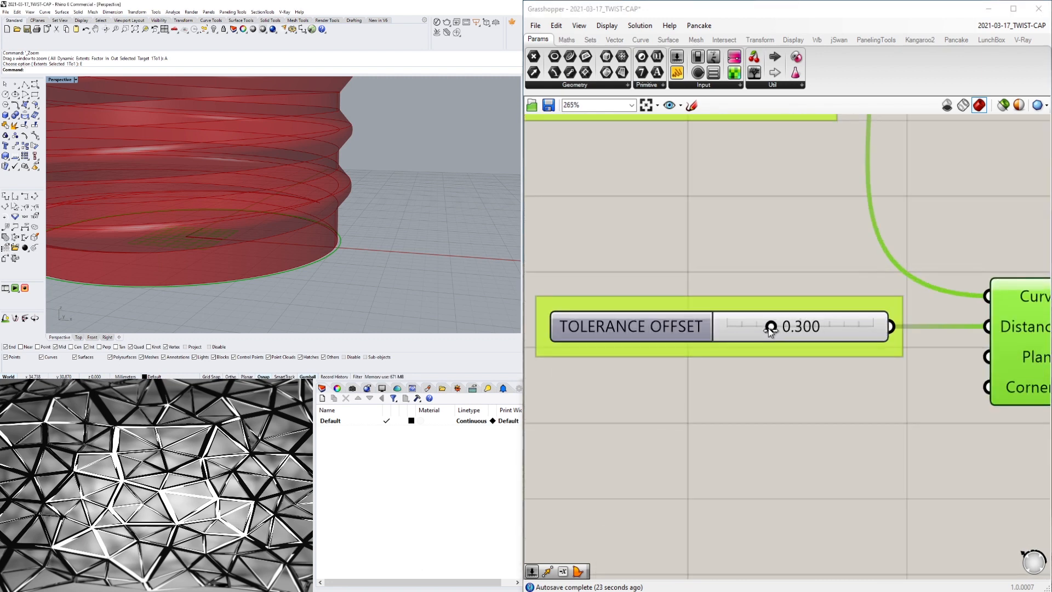
drag(771, 328, 843, 327)
scroll(307, 250, down, 5)
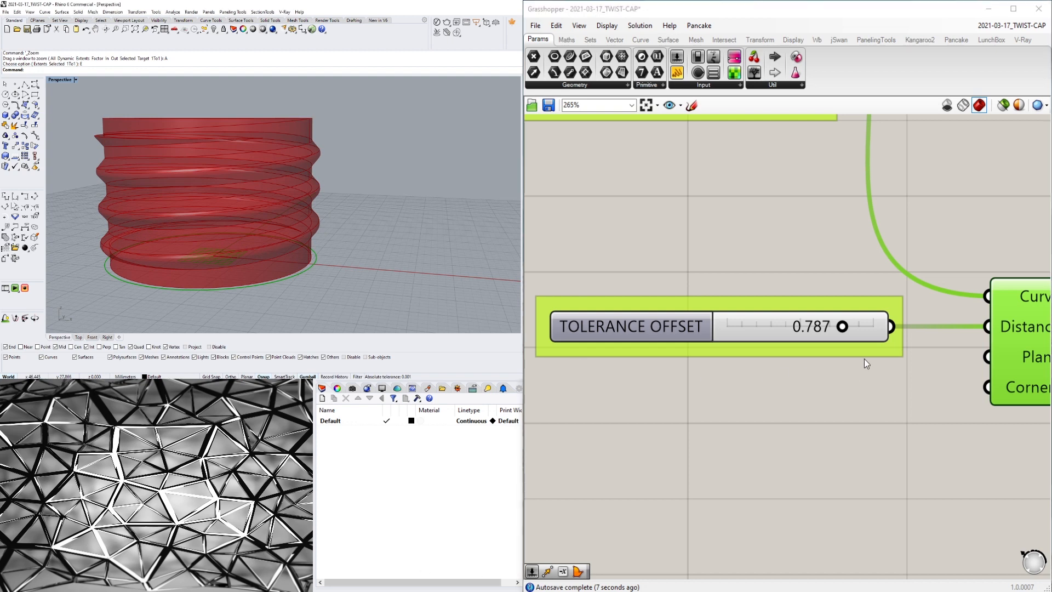
double_click(823, 331)
text(.3)
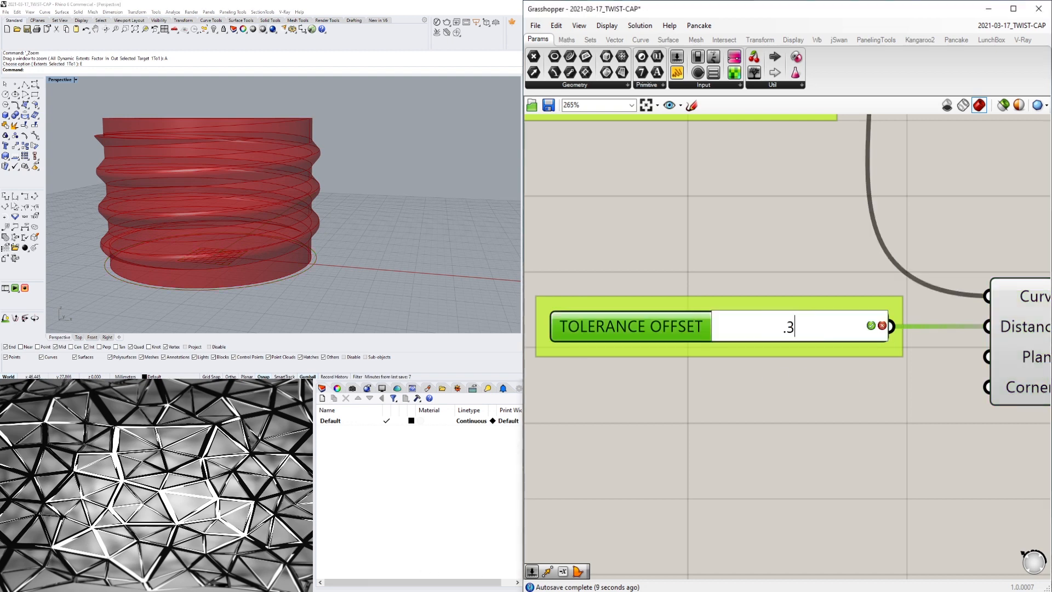
key(Return)
- Compare the base circle's tolerance offset with the thread's offset, sweep and cap components further along the definition
scroll(680, 378, down, 5)
right_drag(795, 403, 586, 420)
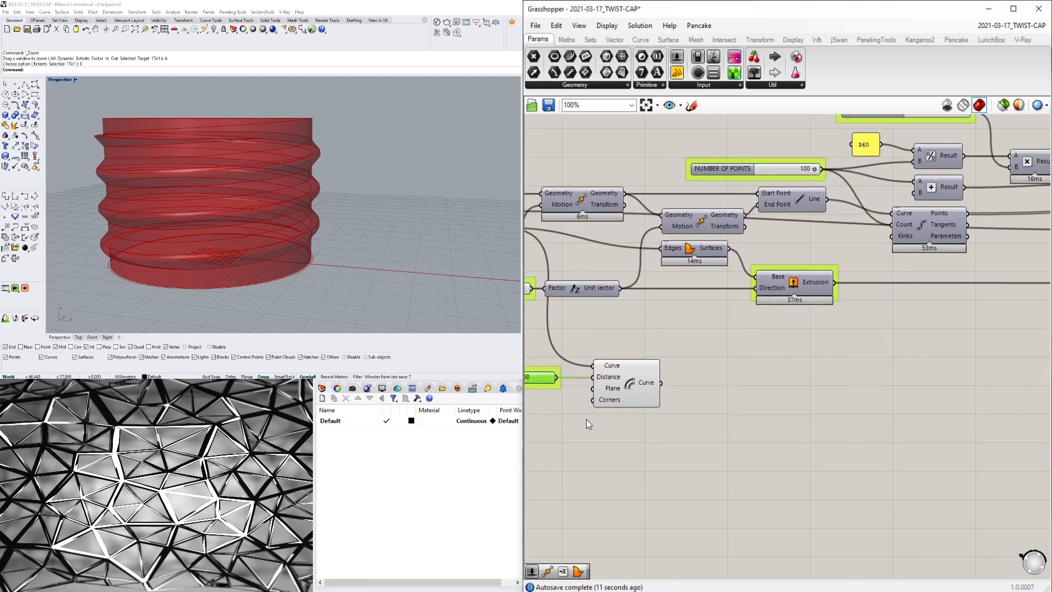
right_drag(730, 394, 970, 404)
scroll(857, 430, down, 2)
right_drag(860, 428, 851, 406)
drag(889, 421, 752, 348)
drag(838, 385, 648, 319)
click(921, 415)
scroll(923, 366, down, 4)
scroll(866, 346, down, 4)
scroll(962, 337, up, 5)
scroll(853, 314, up, 4)
scroll(701, 284, down, 2)
scroll(685, 315, up, 2)
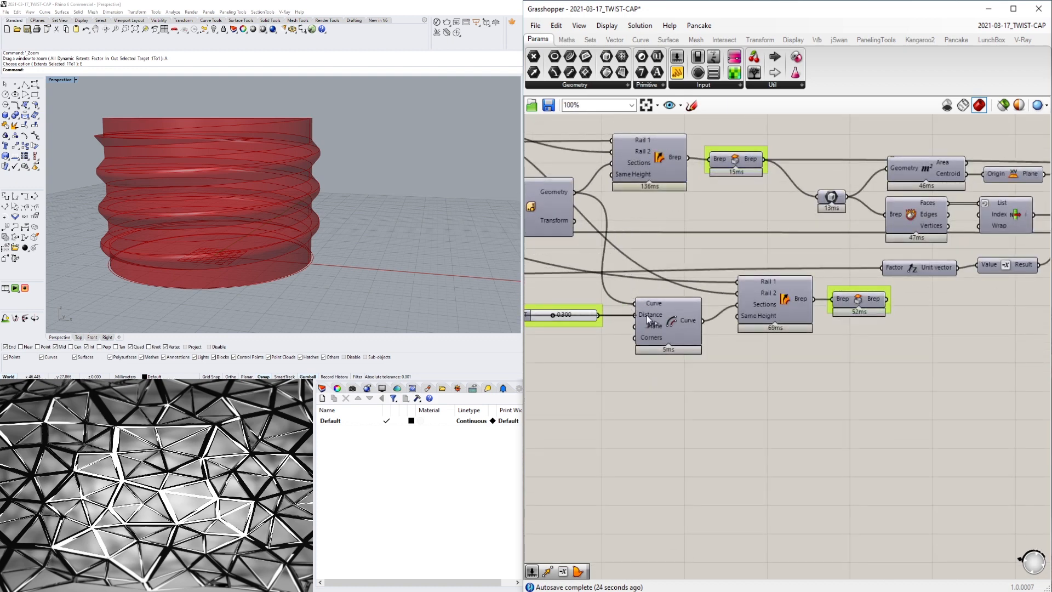
scroll(564, 366, down, 5)
scroll(766, 337, up, 4)
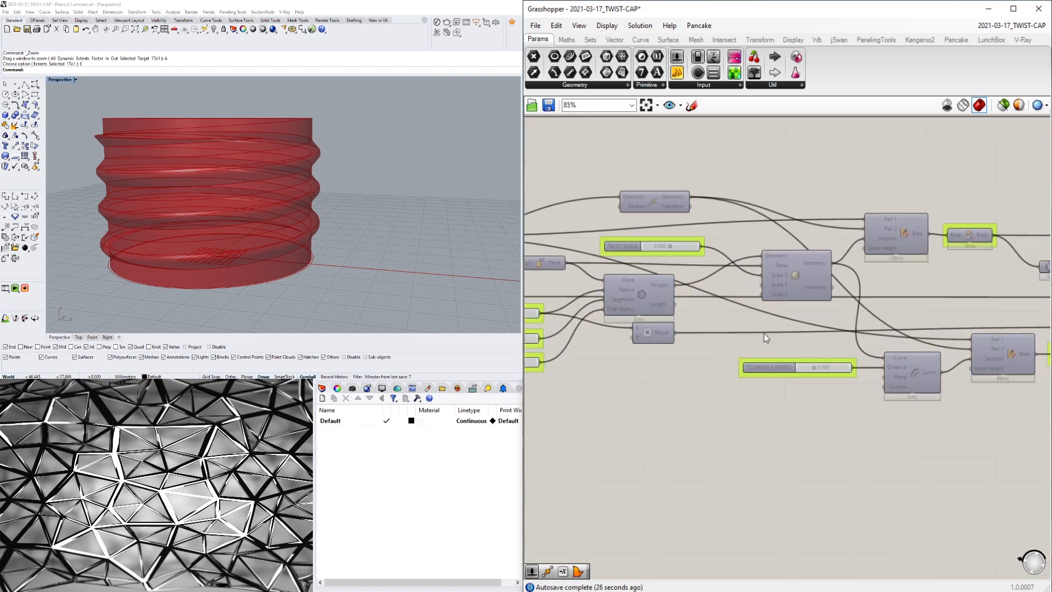
scroll(765, 373, down, 3)
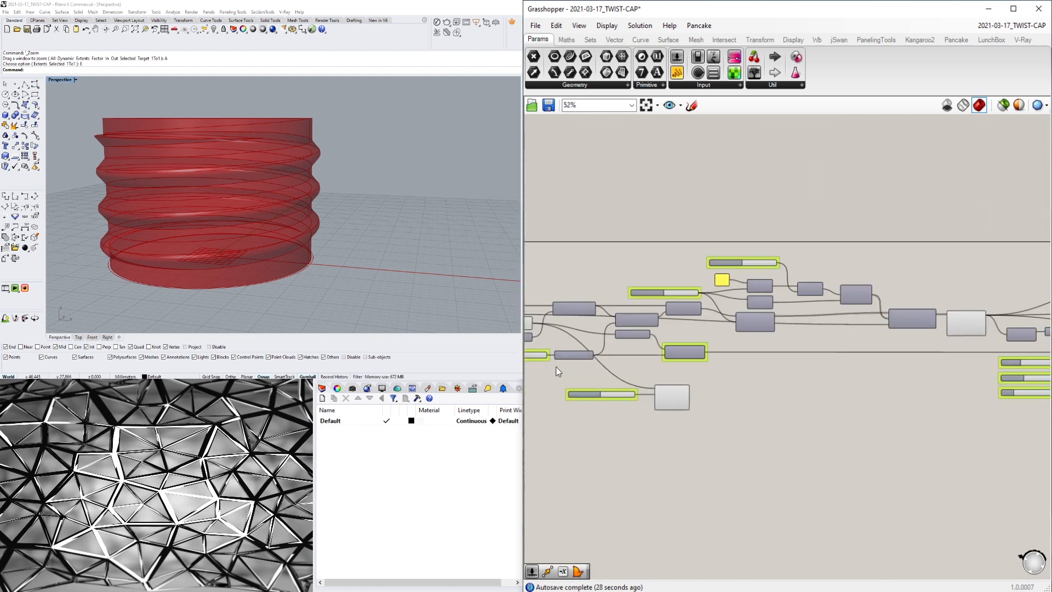
scroll(631, 384, up, 5)
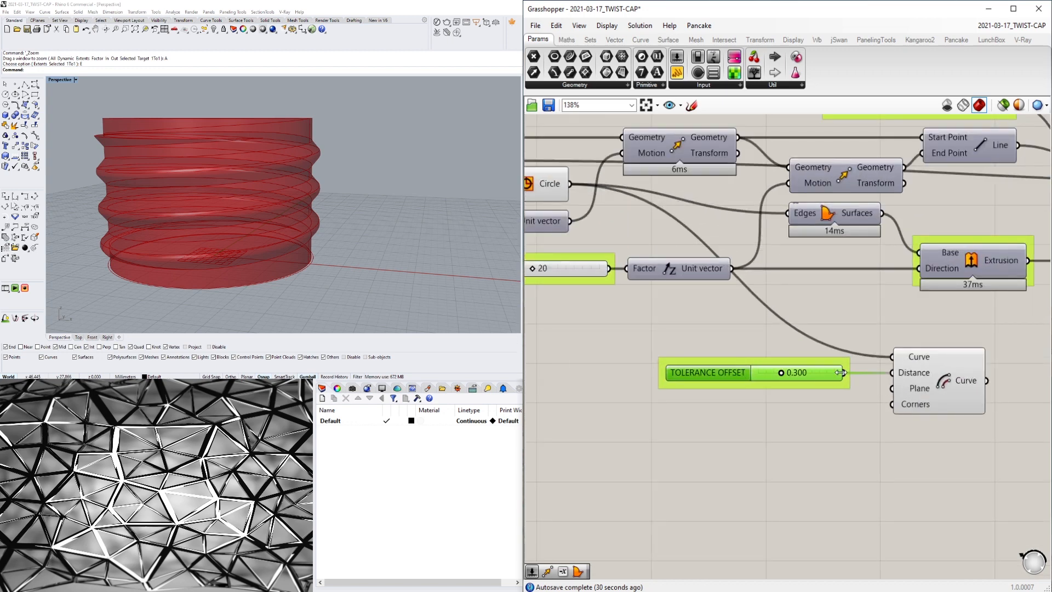
- Highlight the base circle's 0.300 offset and examine it around the lower rim of the threaded body
right_drag(912, 460, 748, 444)
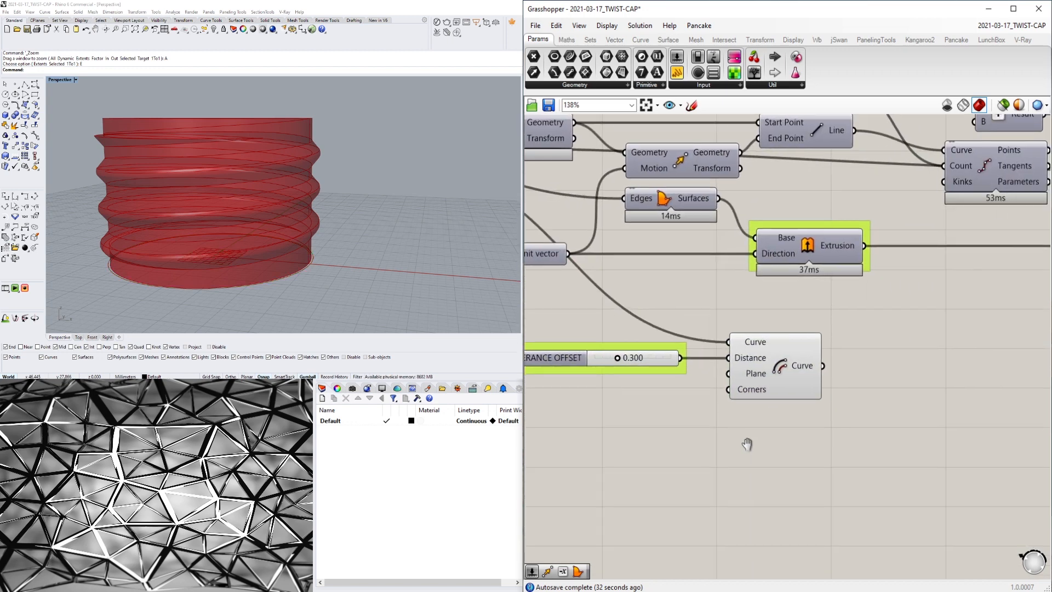
click(771, 364)
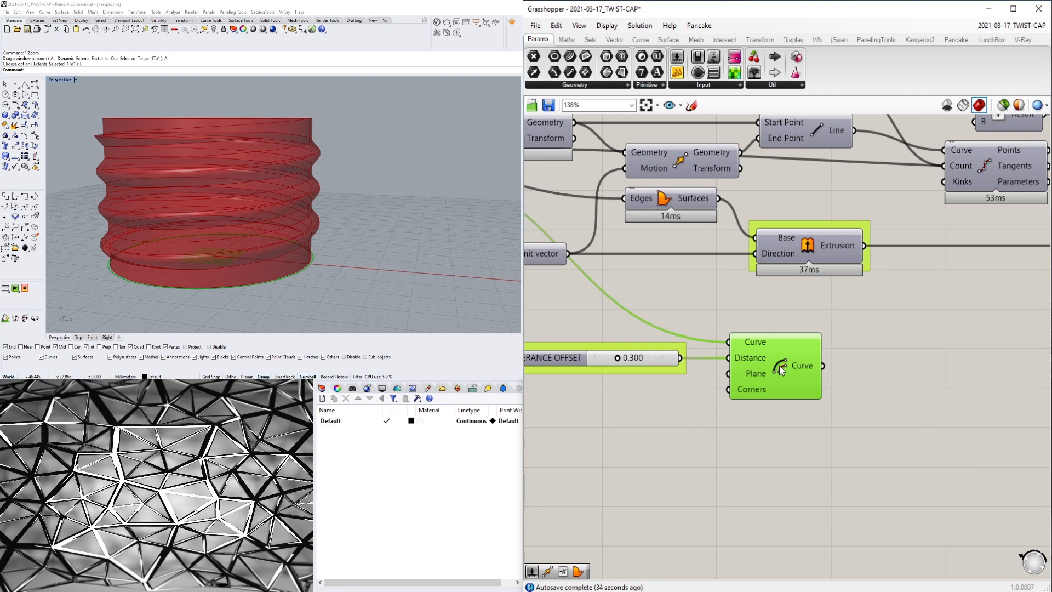
scroll(314, 267, up, 5)
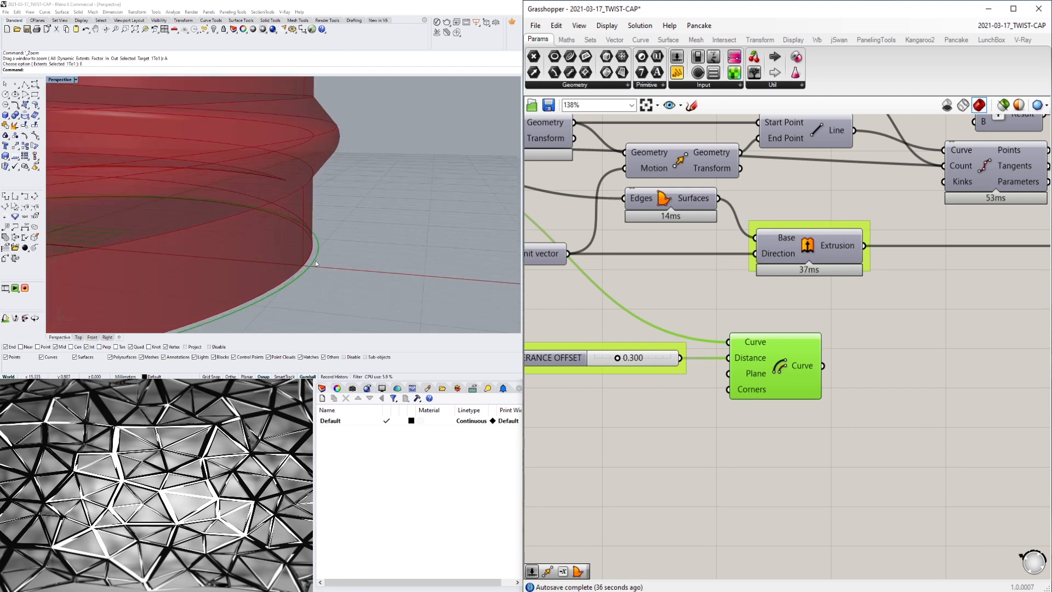
scroll(316, 264, down, 5)
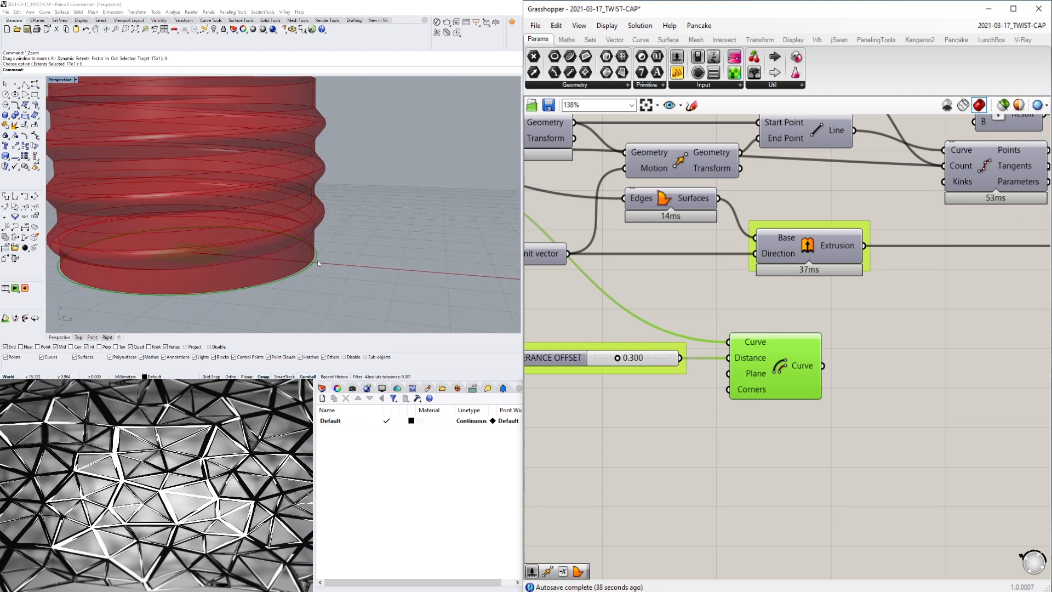
scroll(332, 260, up, 5)
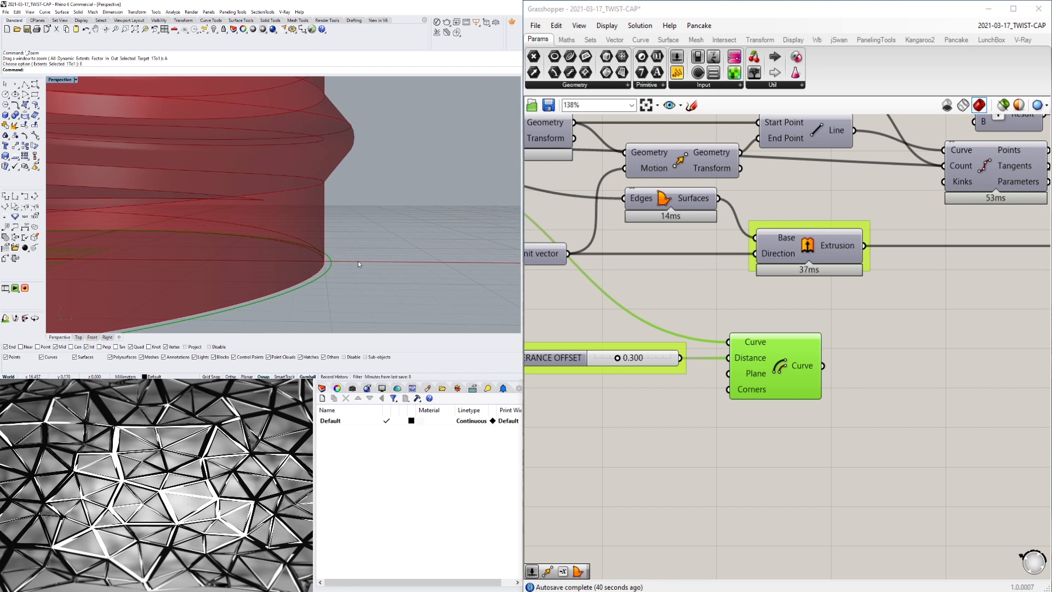
- Add a second Offset Curve component and feed it the curve from the base circle's tolerance offset
double_click(914, 452)
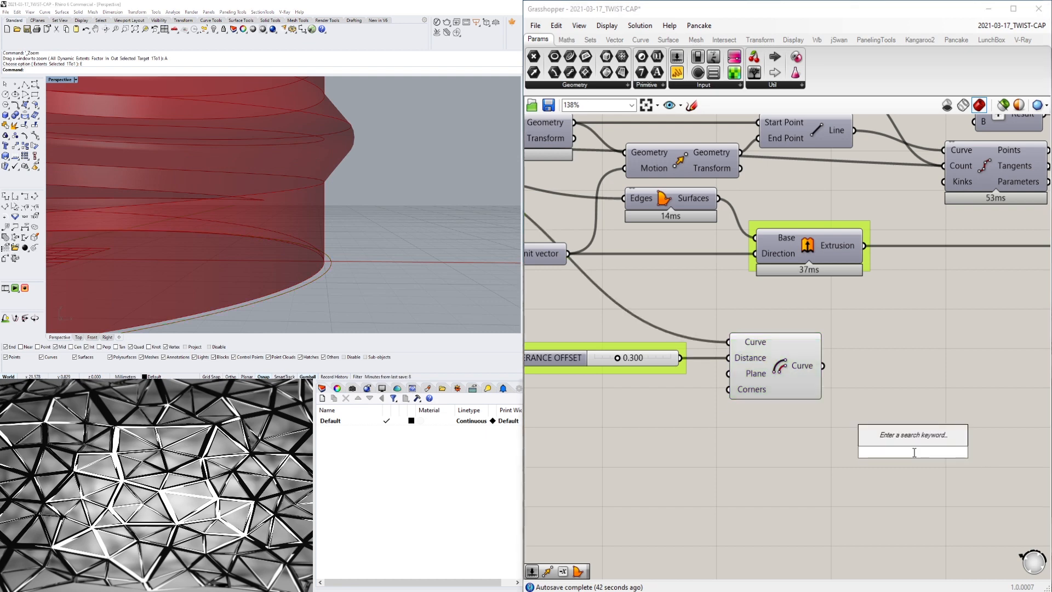
text(OFF)
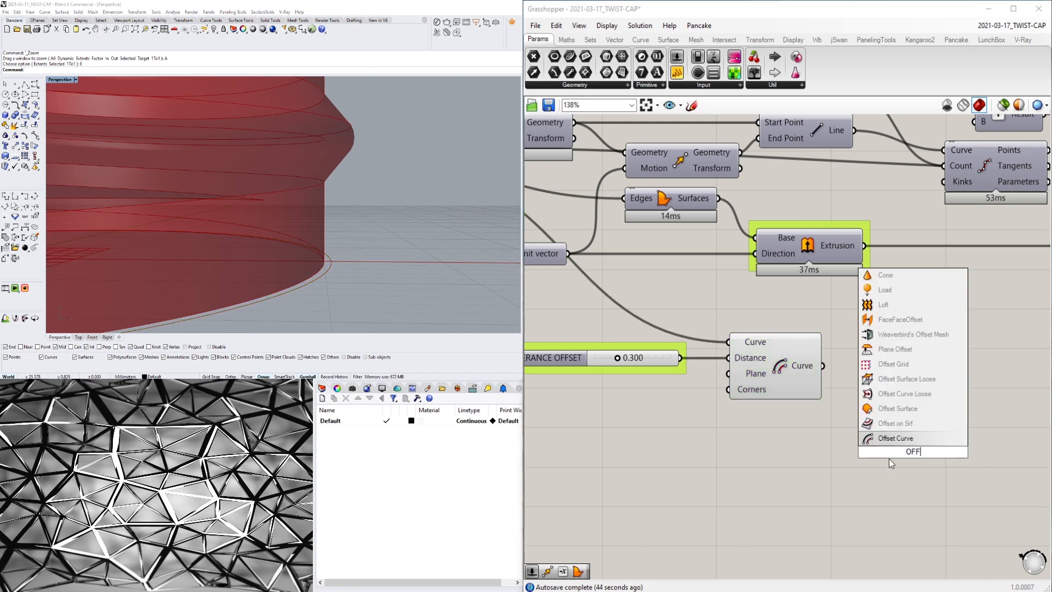
click(910, 439)
drag(823, 365, 866, 428)
drag(919, 457, 930, 429)
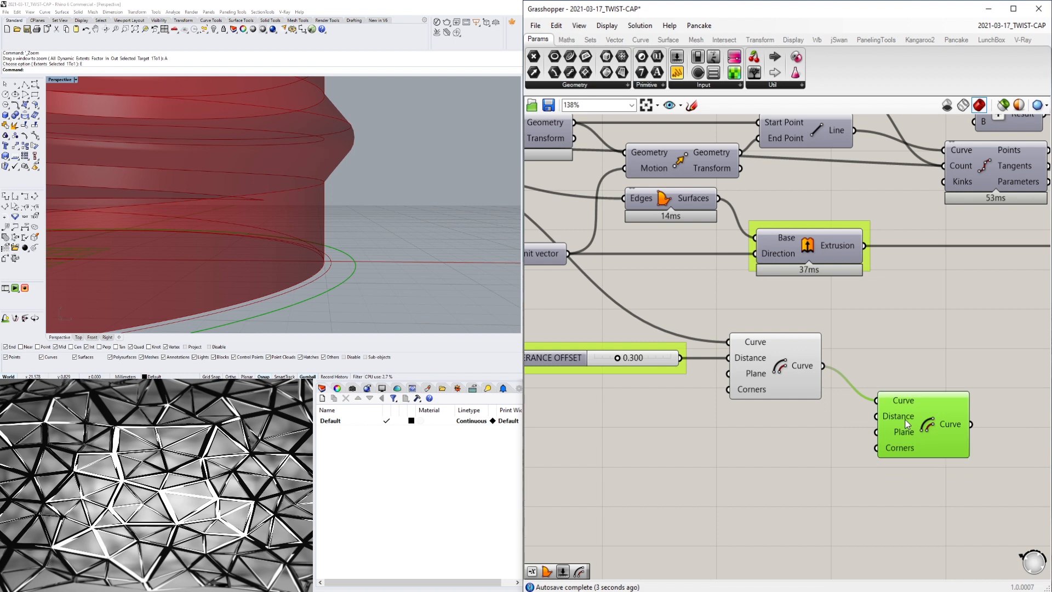
- Create a number slider with the value 2.000 and place it beside the second Offset Curve component
double_click(711, 420)
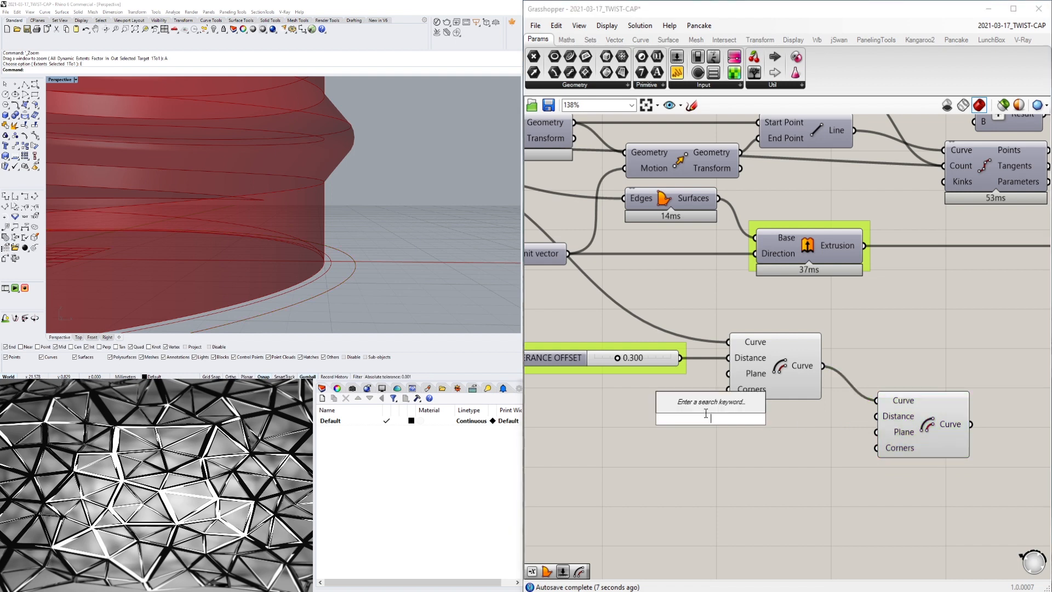
text(2.000)
key(Return)
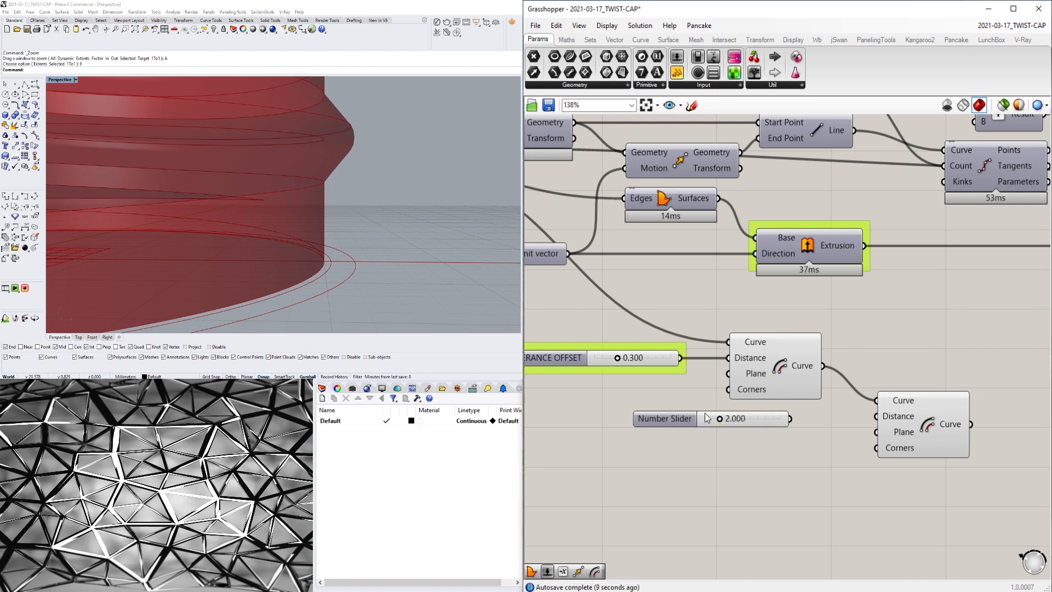
drag(682, 420, 712, 430)
- Rename the 2.000 number slider as CAP-WALLS
right_click(711, 430)
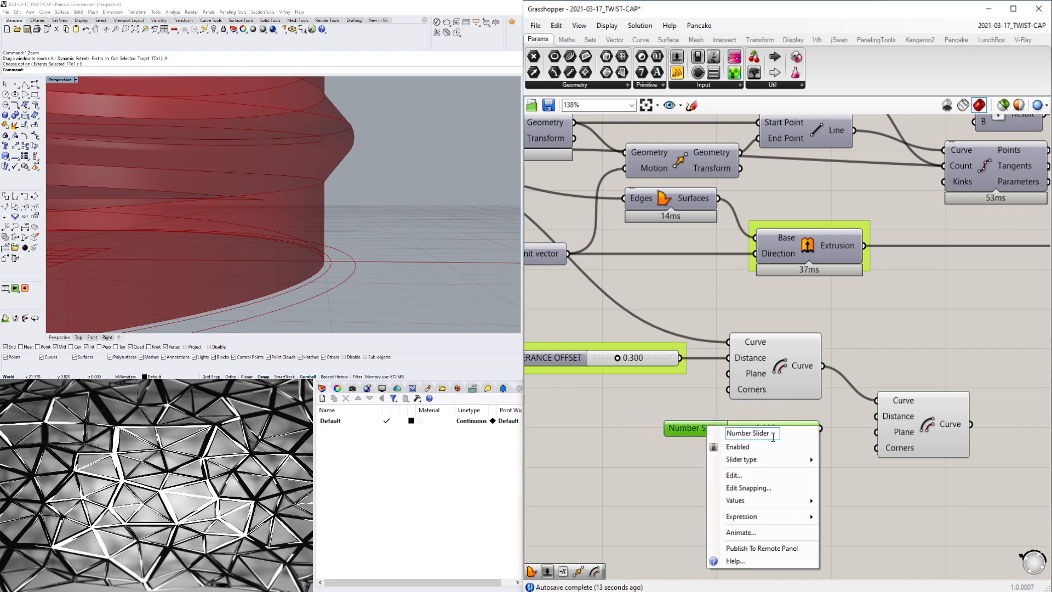
click(729, 434)
text(CAP)
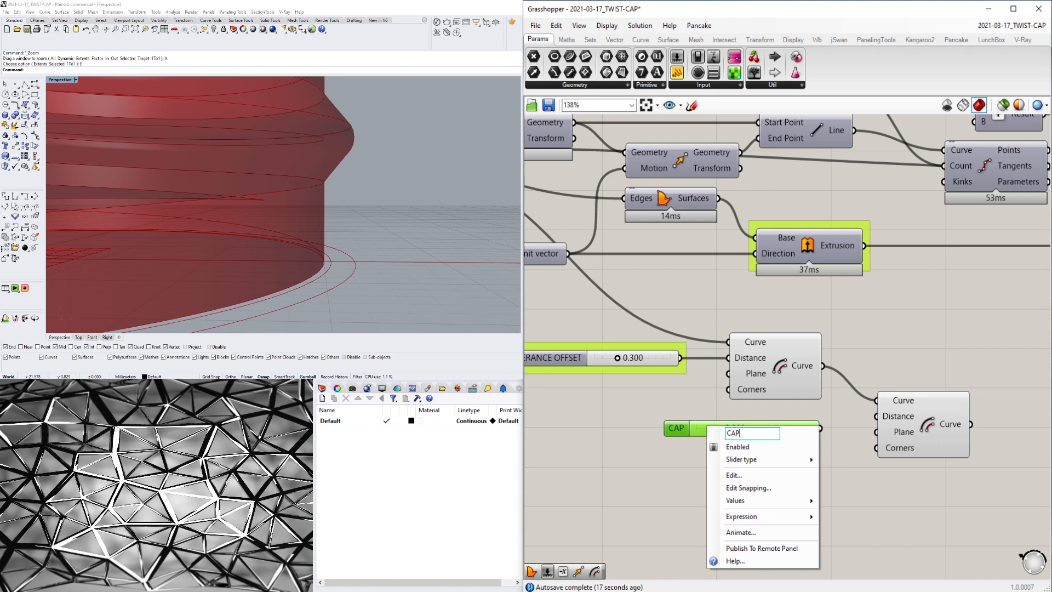
text(-WALLS)
key(Return)
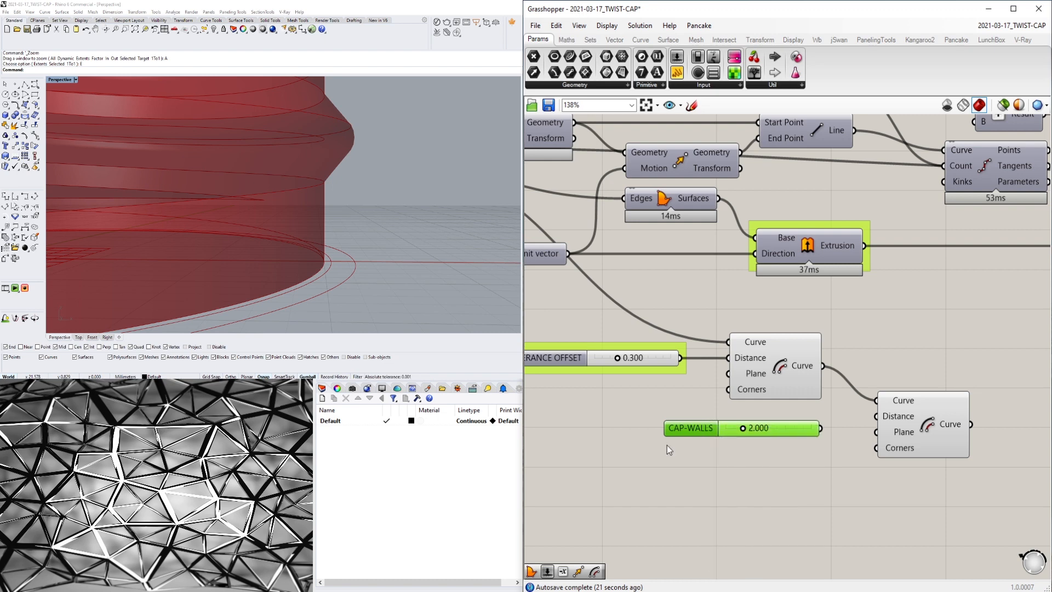
- Feed the CAP-WALLS slider into the Distance input of the second Offset Curve and examine the outer circle around the threaded body
drag(821, 428, 879, 417)
click(928, 407)
scroll(836, 377, down, 1)
right_drag(962, 369, 869, 353)
scroll(804, 385, down, 1)
click(869, 353)
scroll(300, 193, down, 3)
right_drag(300, 193, 330, 217)
scroll(307, 213, down, 4)
scroll(325, 200, up, 3)
scroll(745, 390, up, 4)
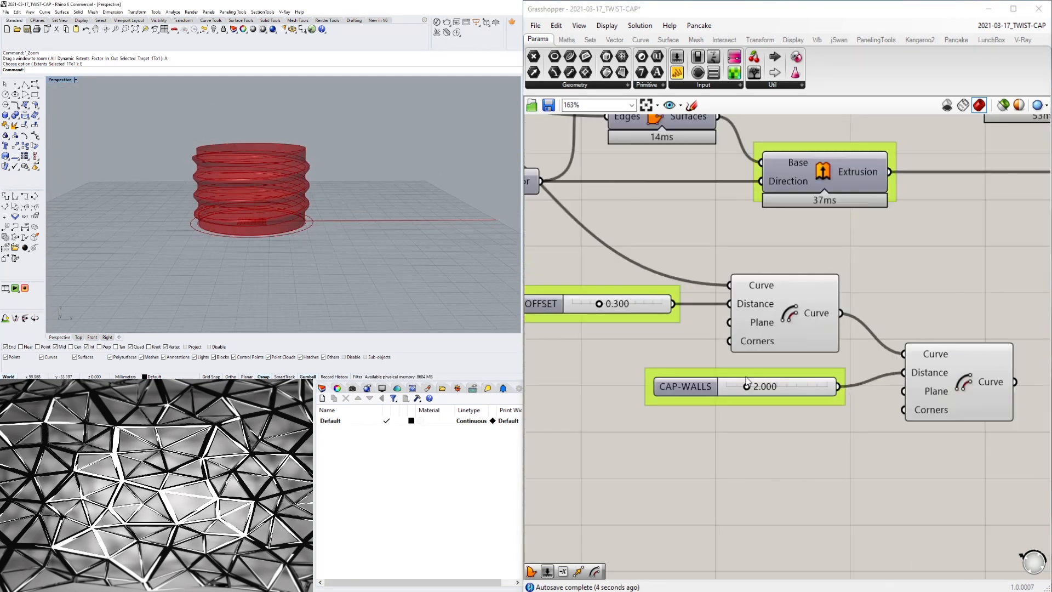
- Set the CAP-WALLS slider to 3.000 and check the outer offset circle around the body's base
drag(745, 391, 790, 398)
double_click(790, 396)
text(3)
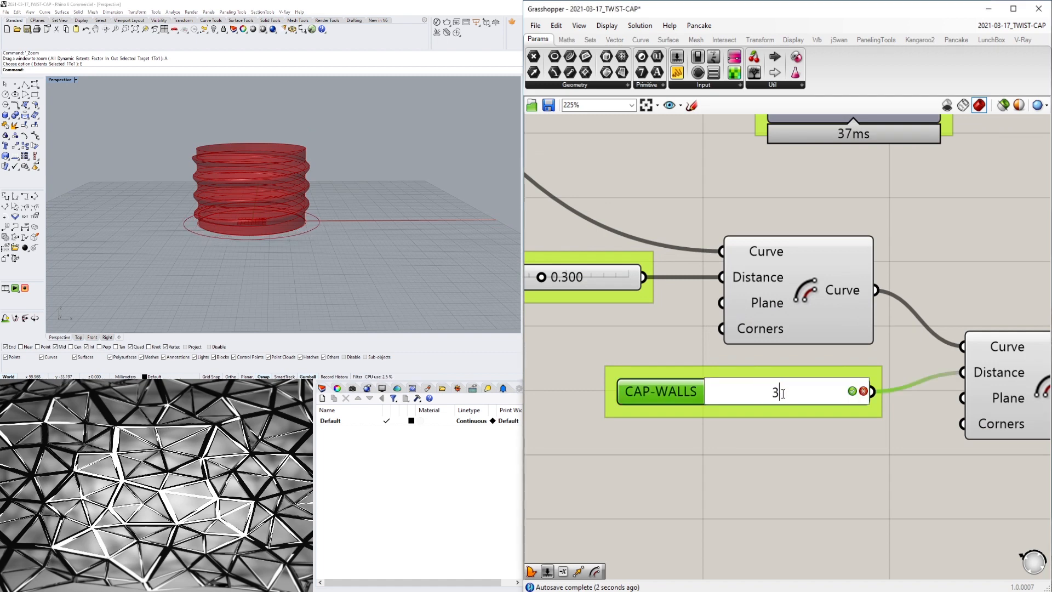
key(Return)
right_drag(854, 518, 801, 513)
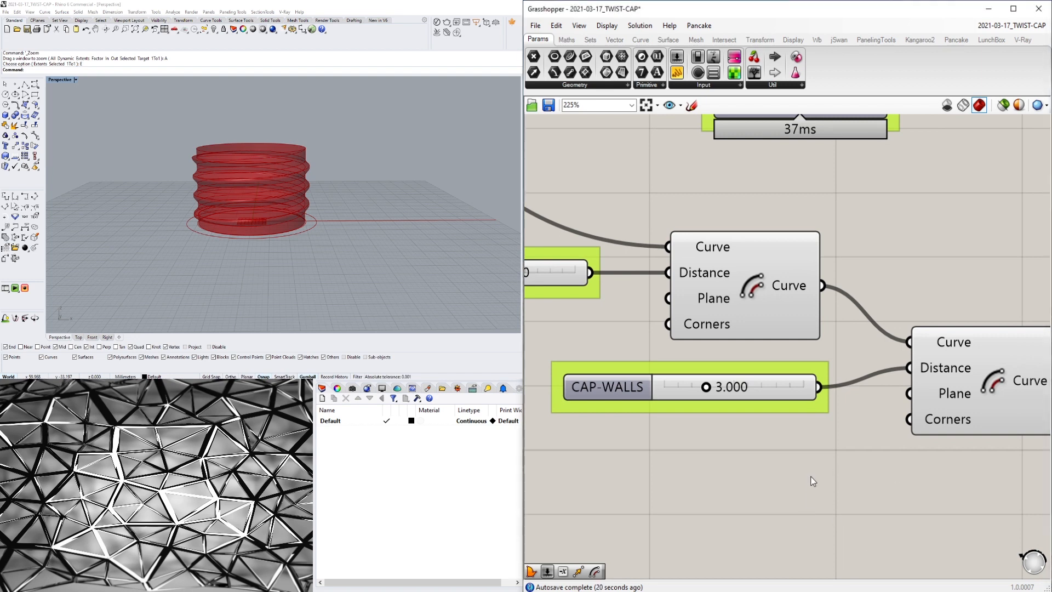
scroll(813, 481, down, 2)
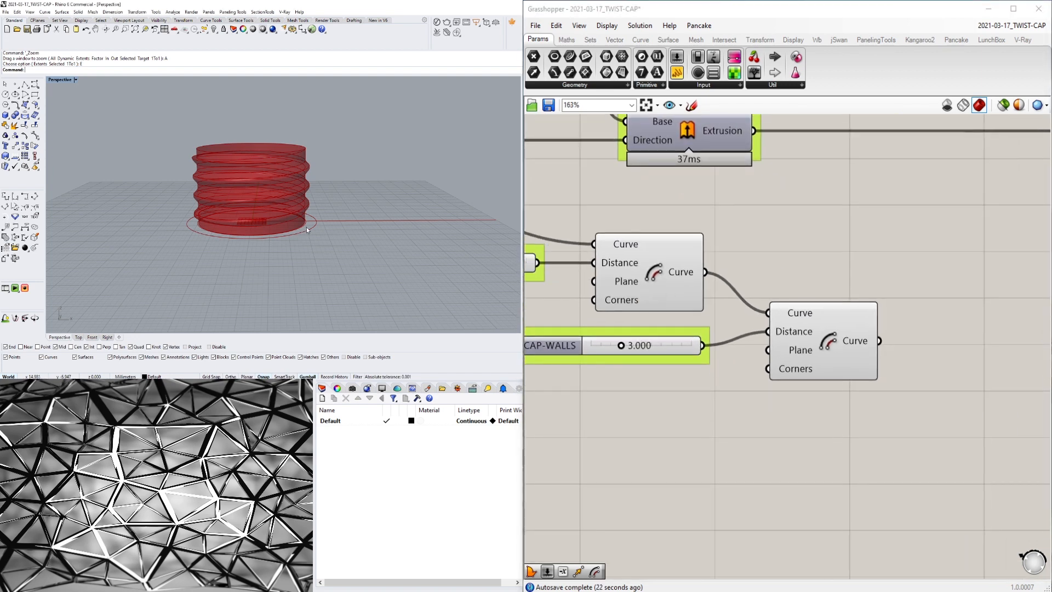
scroll(308, 223, up, 4)
scroll(310, 218, down, 4)
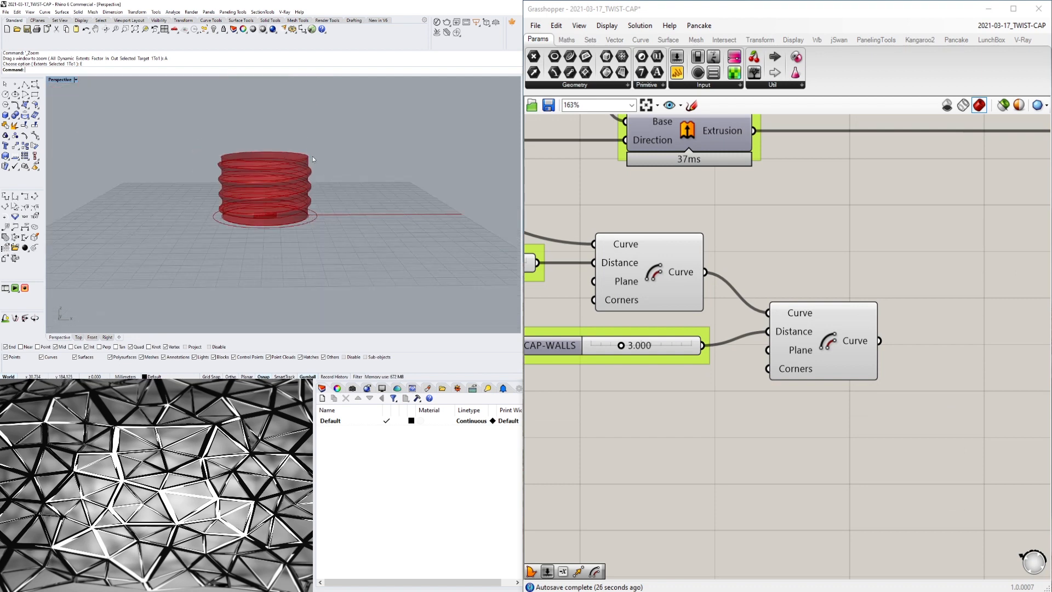
scroll(311, 222, up, 4)
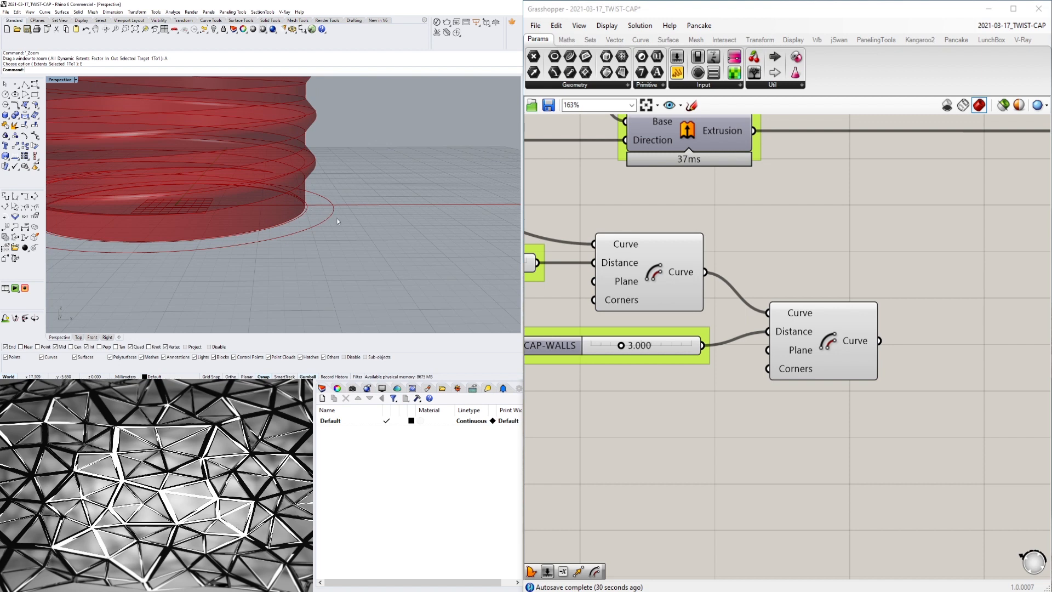
scroll(315, 214, down, 4)
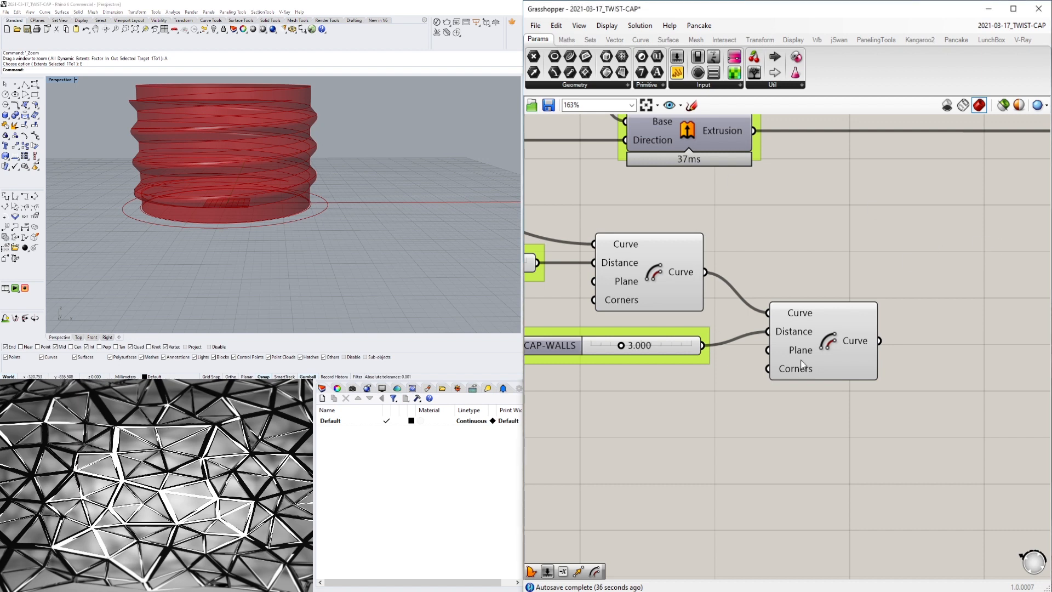
- Add a Boundary Surfaces component and feed the curves of both Offset Curve components into its Edges input
click(818, 342)
click(661, 274)
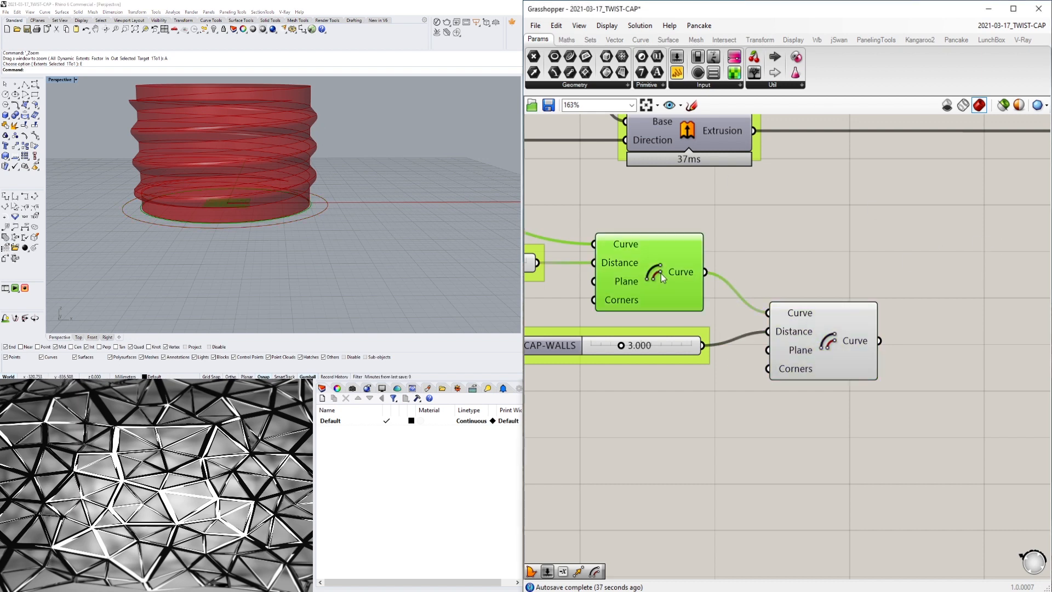
click(822, 258)
double_click(969, 310)
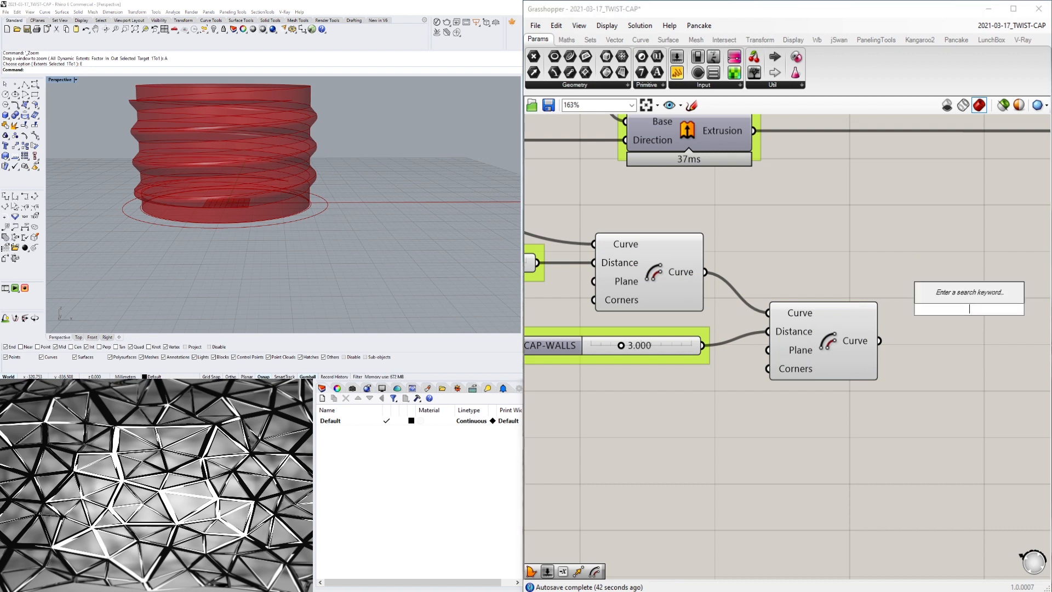
text(BOUND)
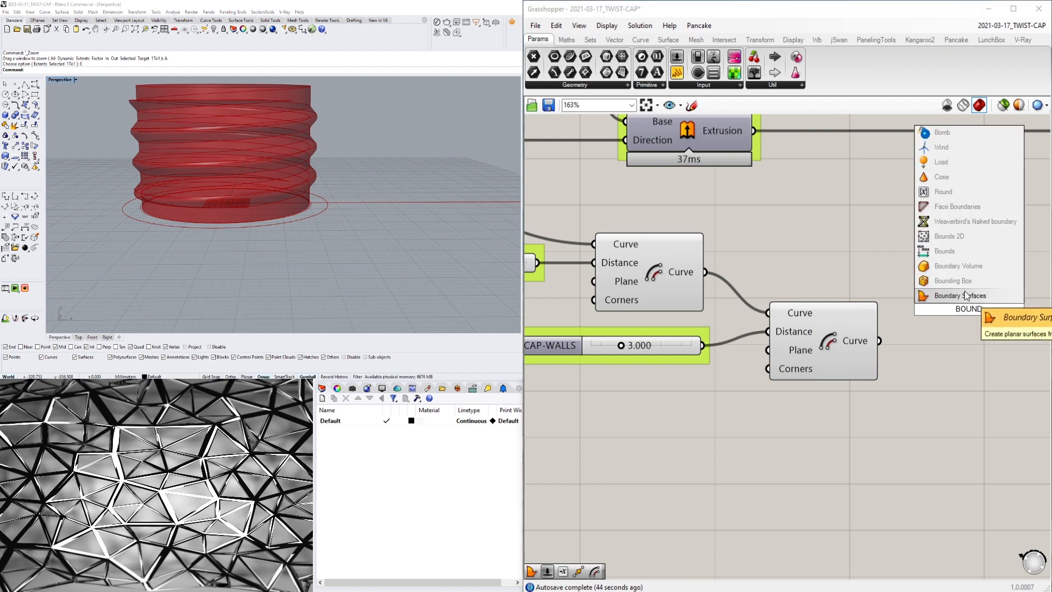
click(967, 296)
drag(767, 278, 914, 310)
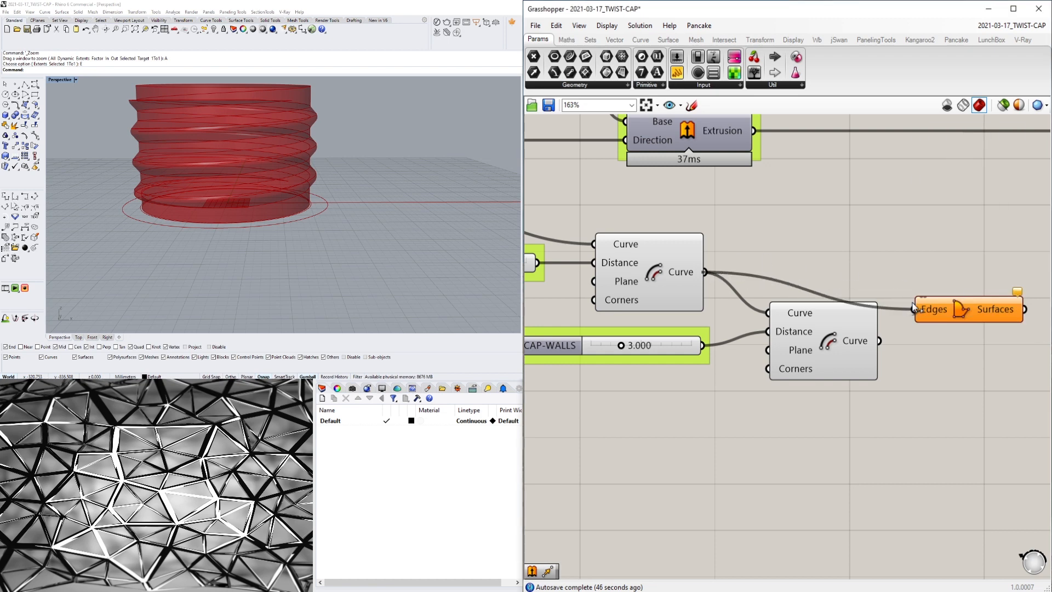
shift+drag(879, 341, 960, 281)
right_drag(945, 332, 880, 303)
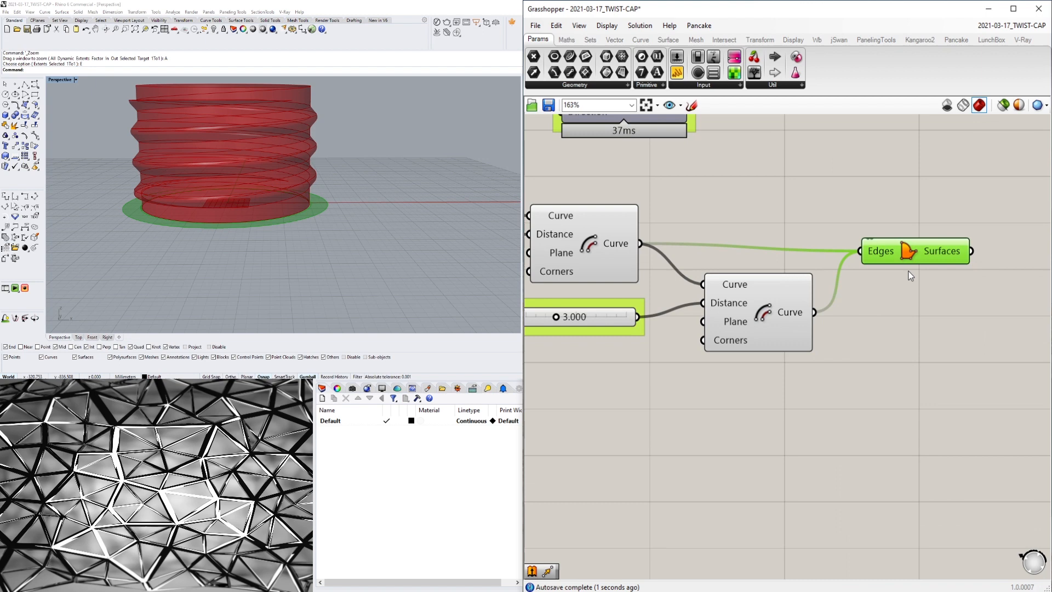
- Flatten the Edges input of the new Boundary Surfaces component and inspect the ring surface from below
right_click(880, 255)
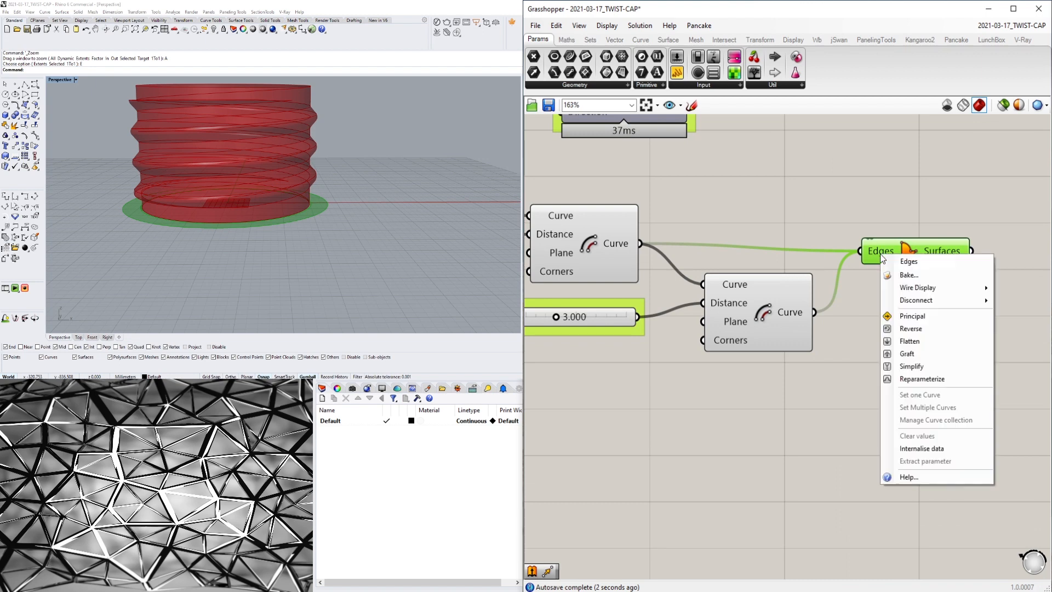
click(904, 341)
right_drag(265, 197, 280, 124)
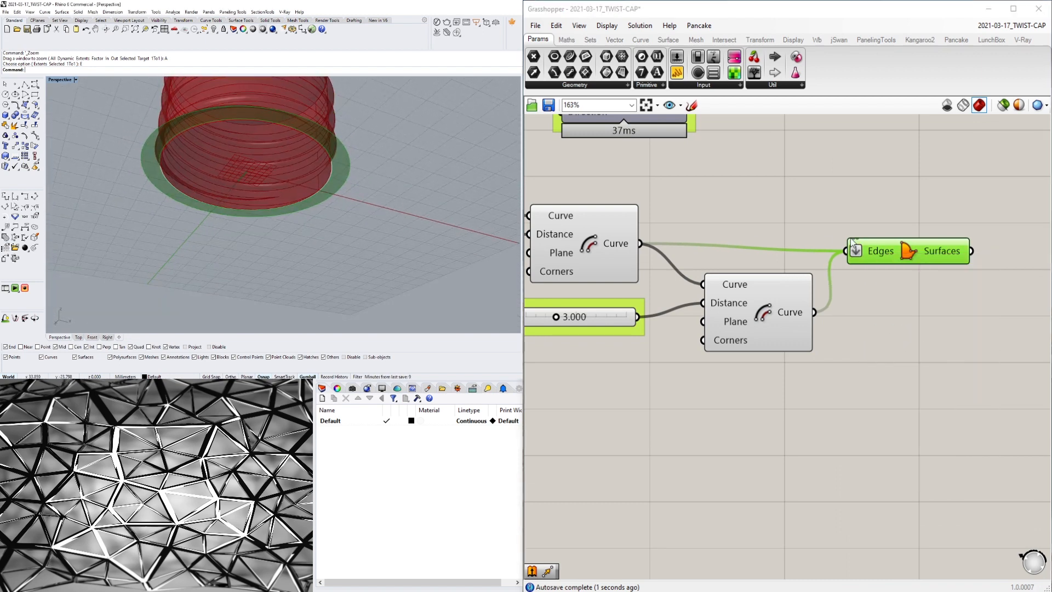
scroll(340, 155, up, 5)
scroll(340, 159, down, 5)
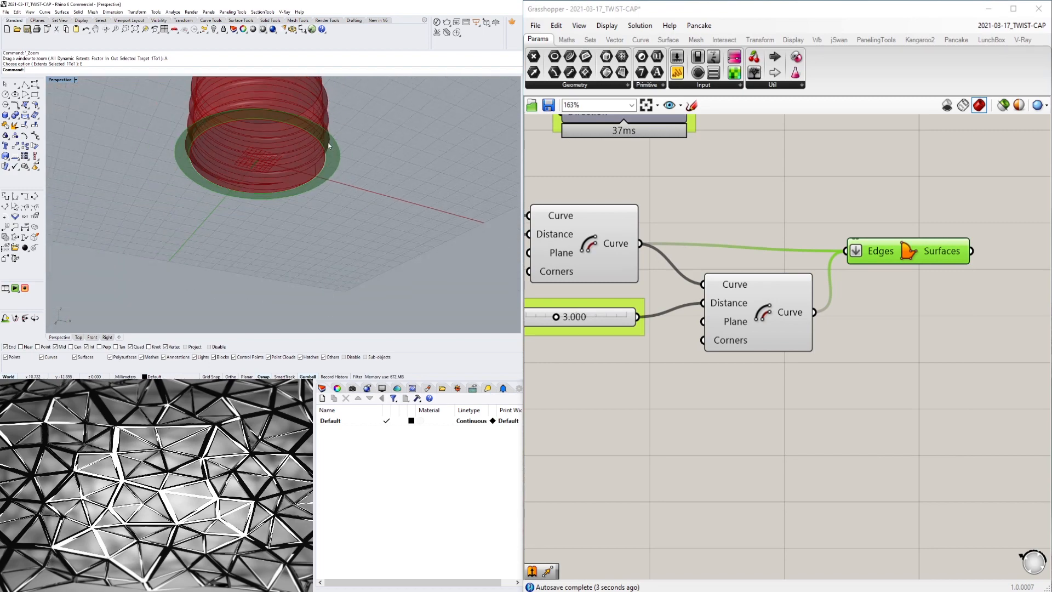
- Try a slightly different CAP-WALLS thickness and reset the slider to 3.000
right_drag(734, 321, 866, 322)
scroll(701, 320, up, 3)
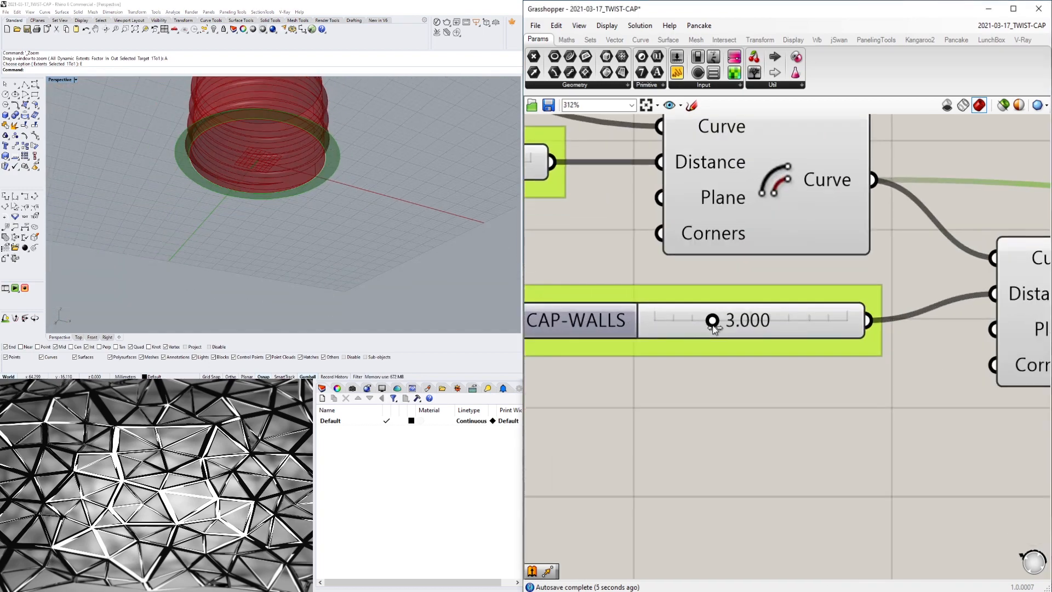
mouse_move(712, 322)
mouse_down()
mouse_move(823, 328)
mouse_move(688, 320)
mouse_move(712, 319)
mouse_up()
double_click(737, 321)
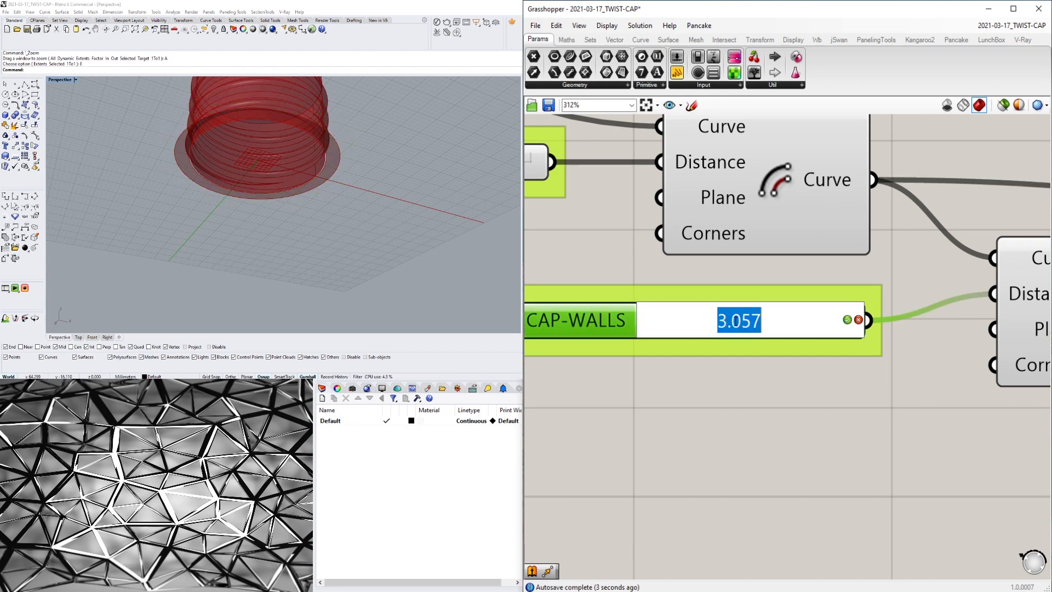
text(3)
key(Return)
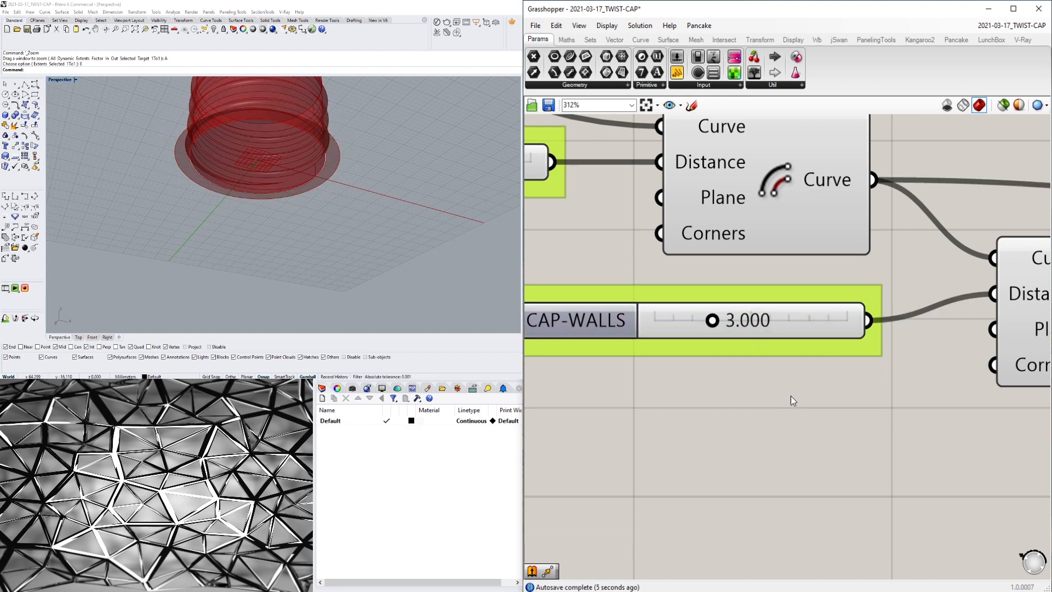
- Add an Extrude component beside the new Boundary Surfaces component and feed the ring surface into its Base input
scroll(618, 370, down, 4)
drag(772, 262, 772, 256)
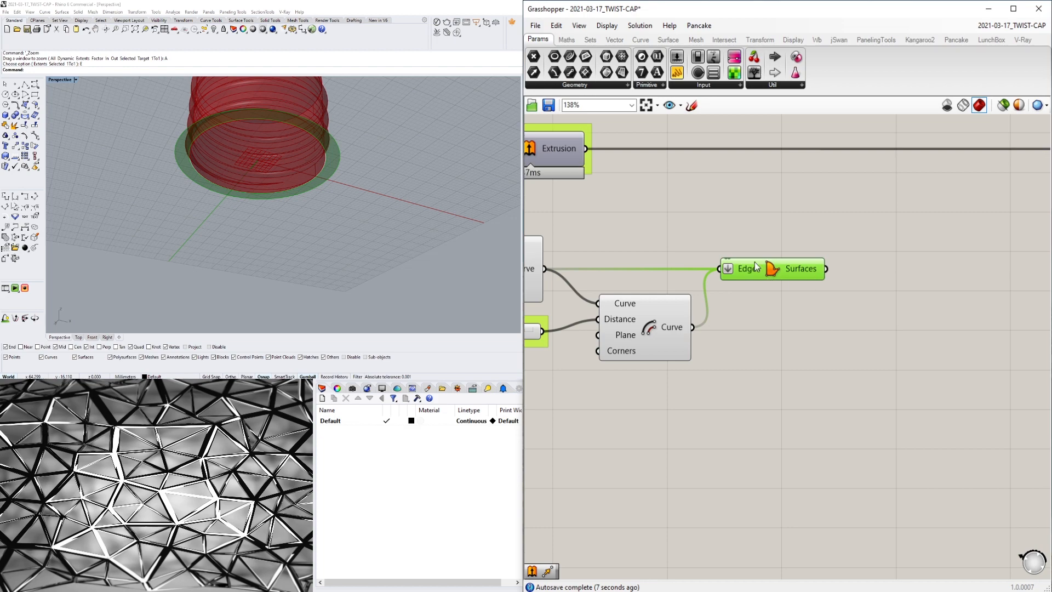
right_drag(362, 241, 351, 187)
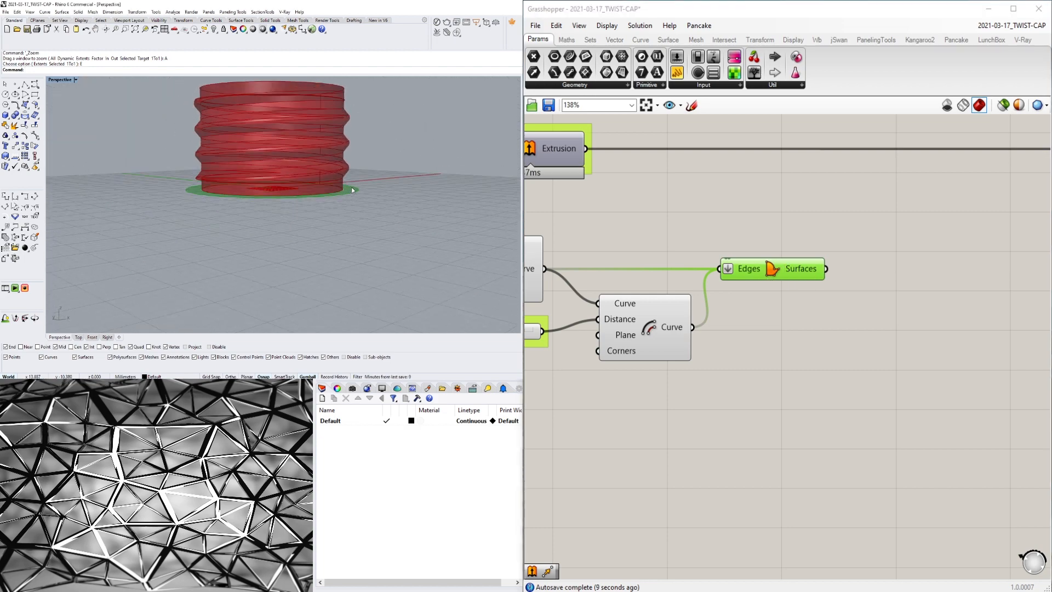
double_click(859, 308)
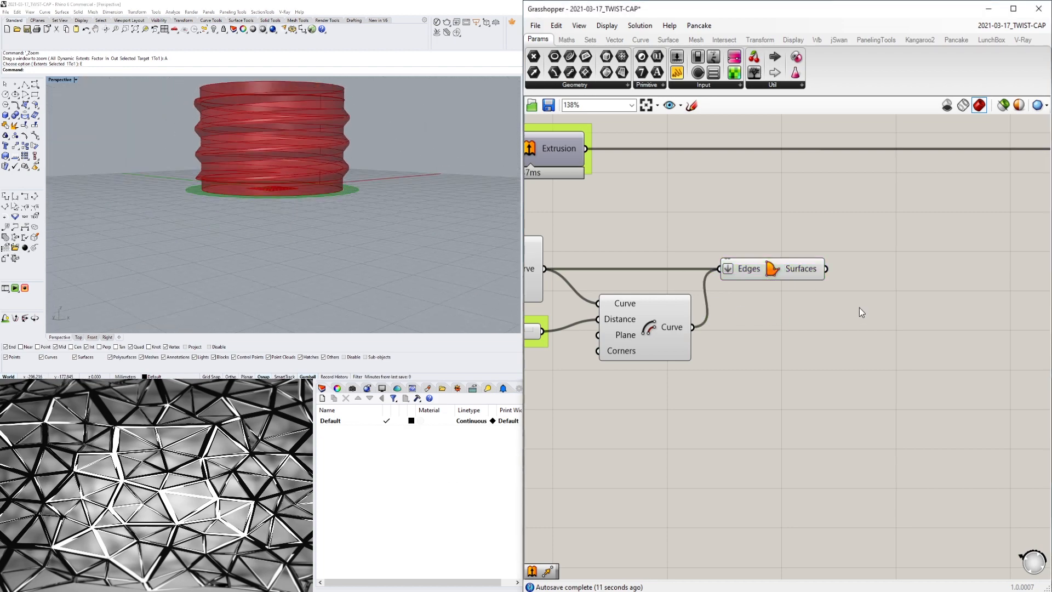
text(EXTRUDE)
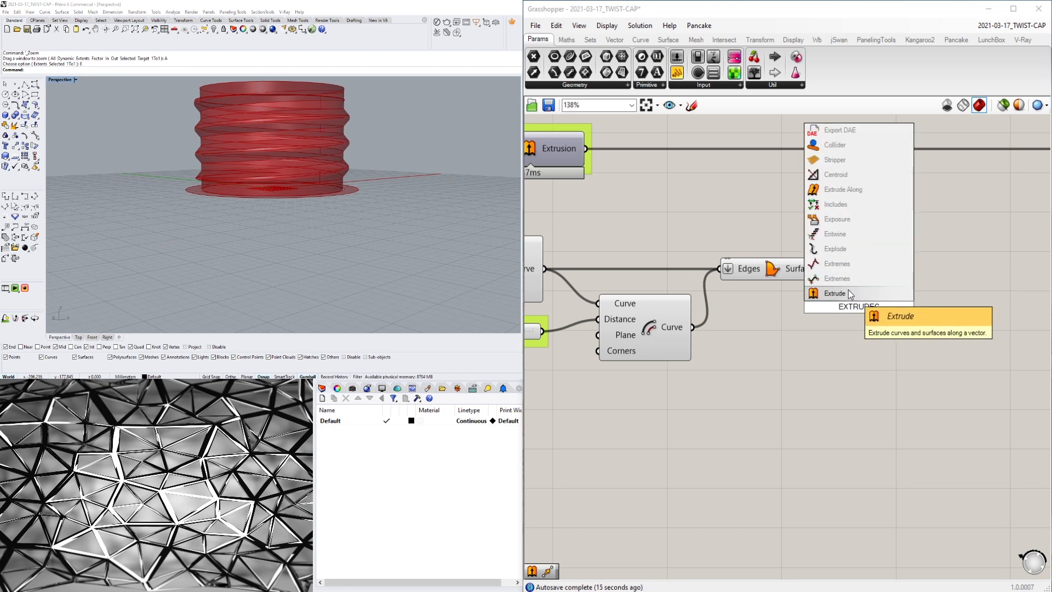
click(849, 293)
drag(875, 319, 975, 315)
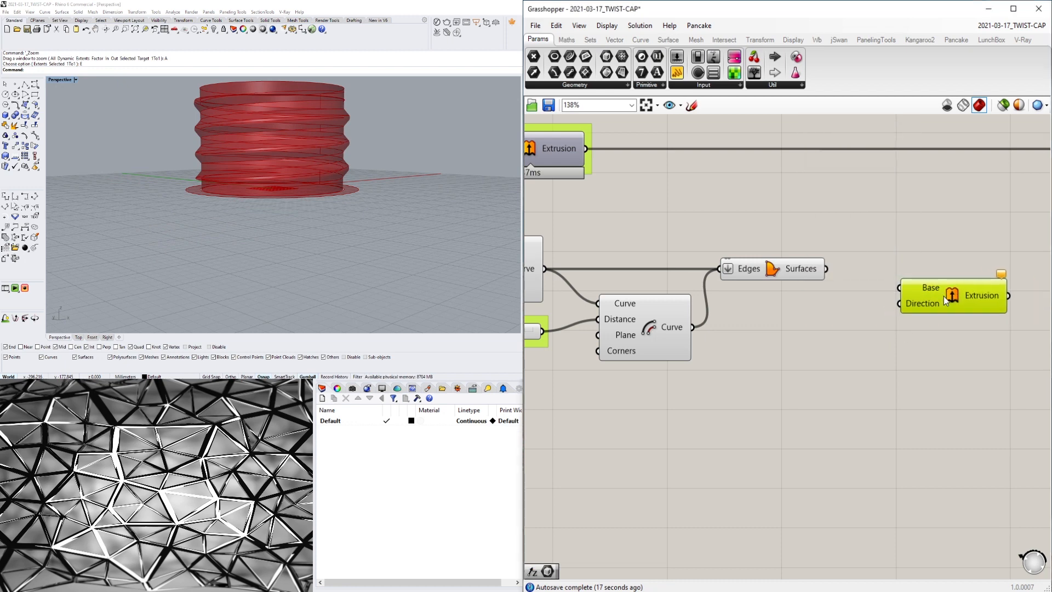
click(760, 265)
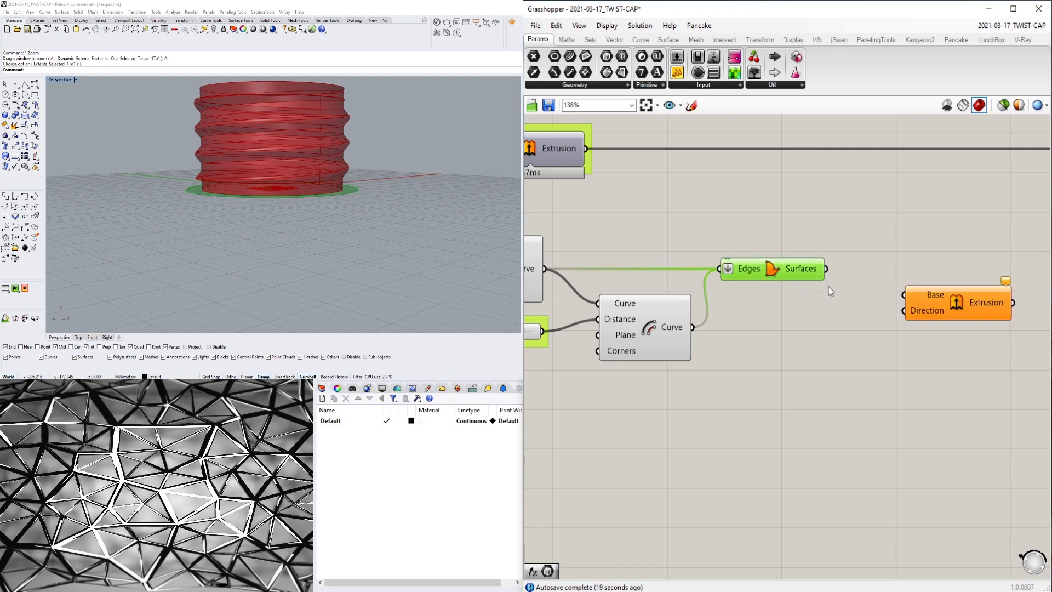
drag(826, 269, 933, 323)
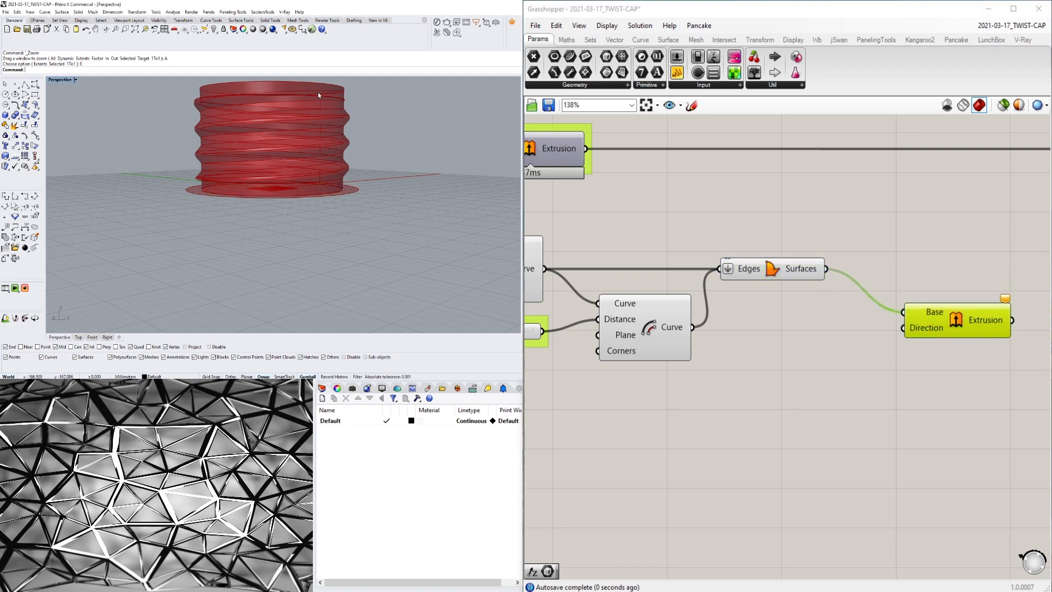
- Turn on the preview of the threaded body's existing Extrude component
right_drag(696, 257, 817, 367)
right_drag(313, 107, 280, 111)
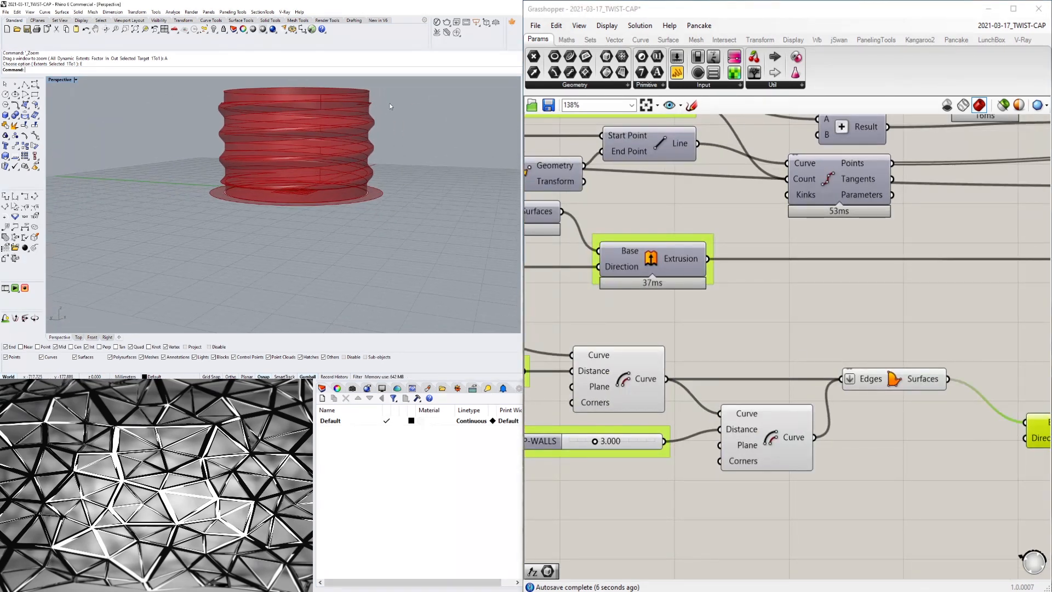
scroll(985, 328, down, 3)
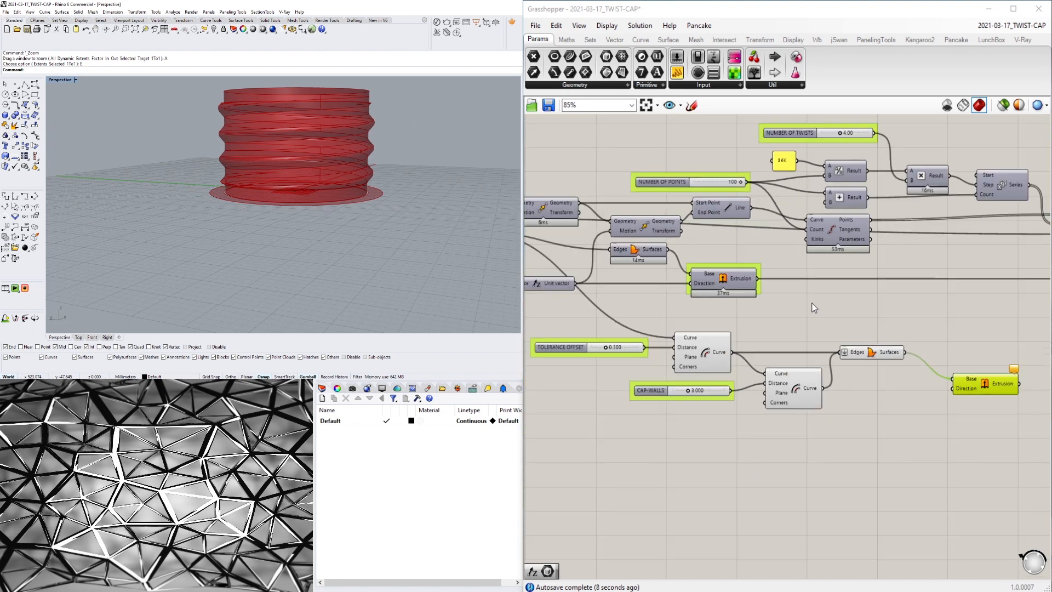
right_click(833, 269)
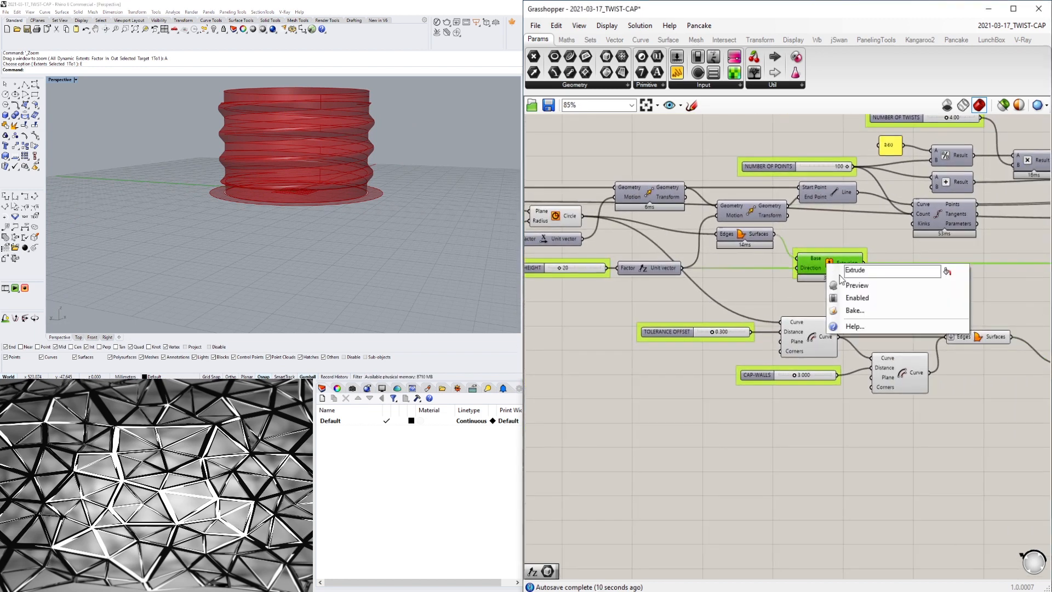
click(857, 285)
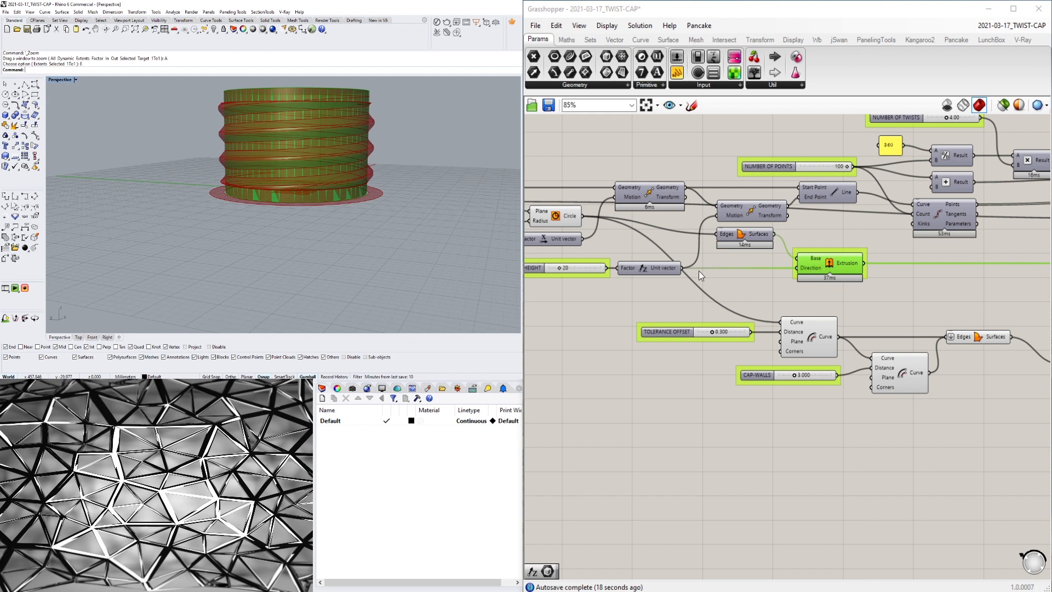
- Feed the CAP HEIGHT Unit Z vector into the new Extrude component's Direction input and inspect the extruded cap wall from above
right_drag(658, 262, 779, 262)
drag(765, 289, 708, 264)
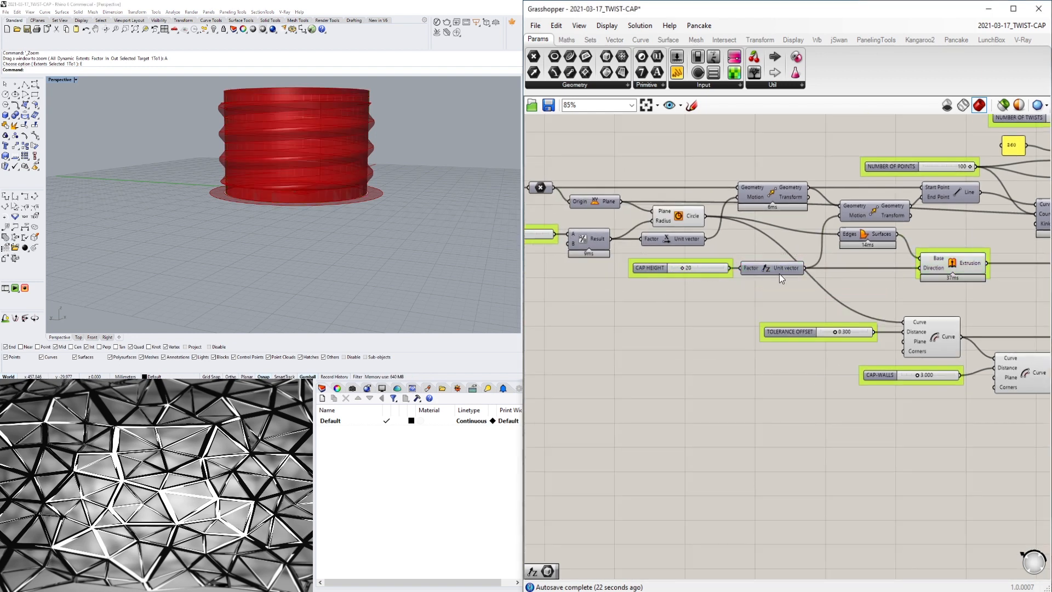
click(766, 268)
right_drag(947, 319, 755, 293)
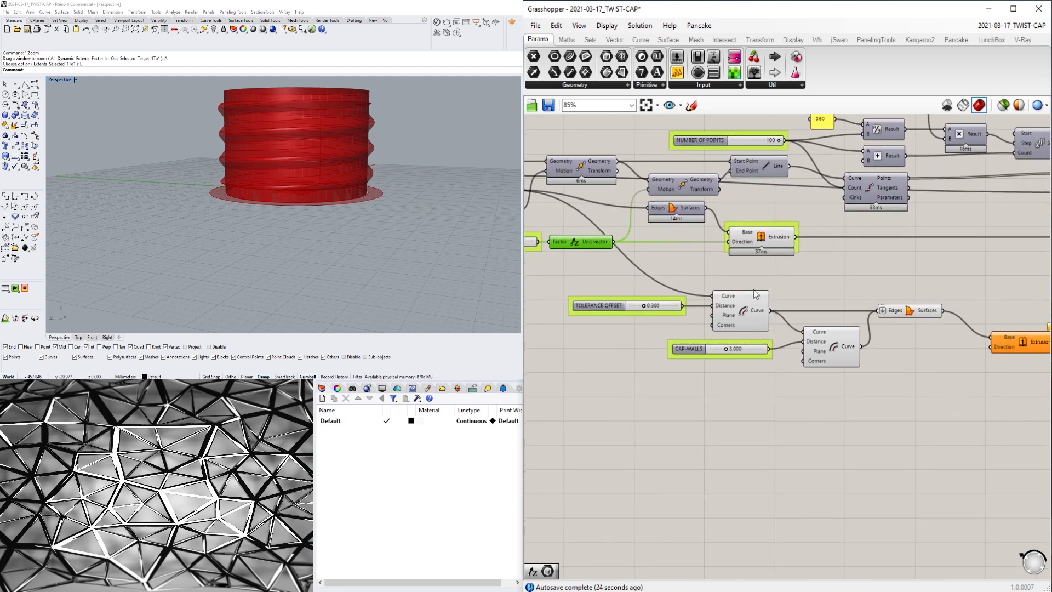
drag(1029, 353, 1011, 299)
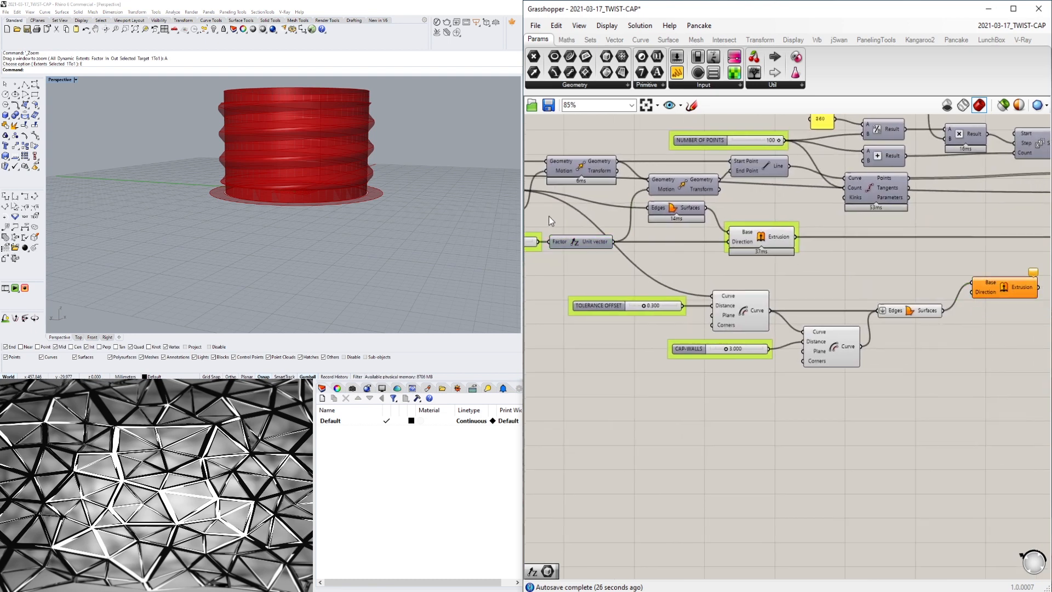
drag(613, 243, 973, 292)
click(991, 297)
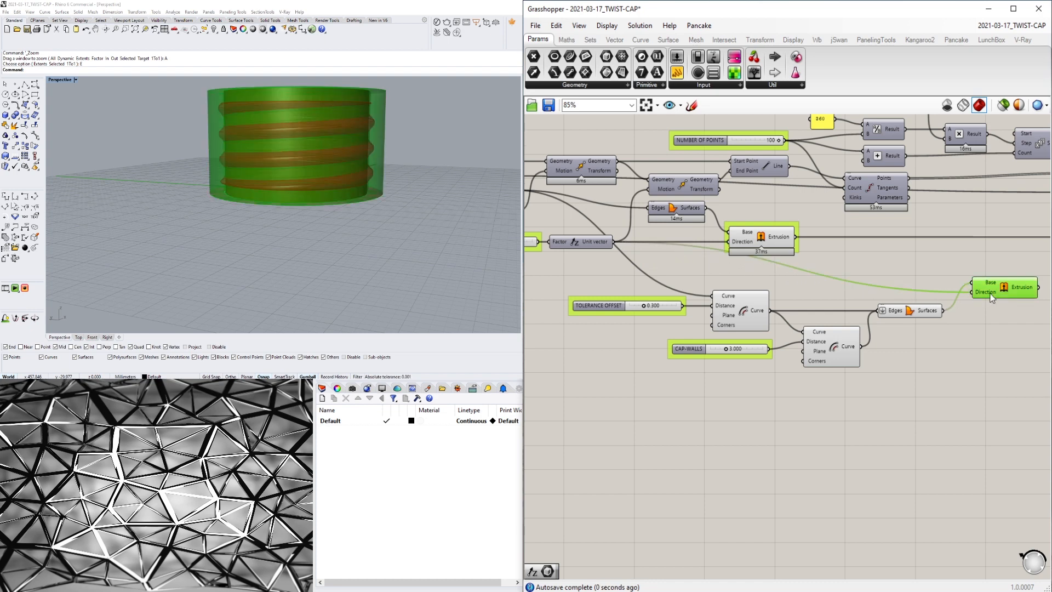
right_drag(399, 115, 389, 187)
click(929, 363)
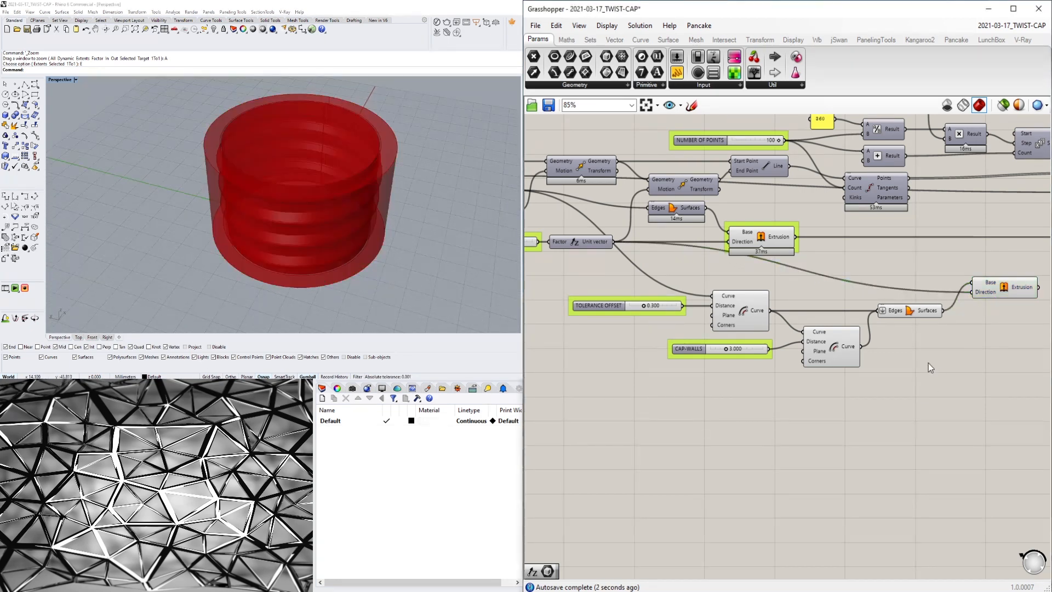
- Hide the preview of the two Offset Curve components and the ring's Boundary Surfaces component
drag(888, 405, 651, 282)
key(space)
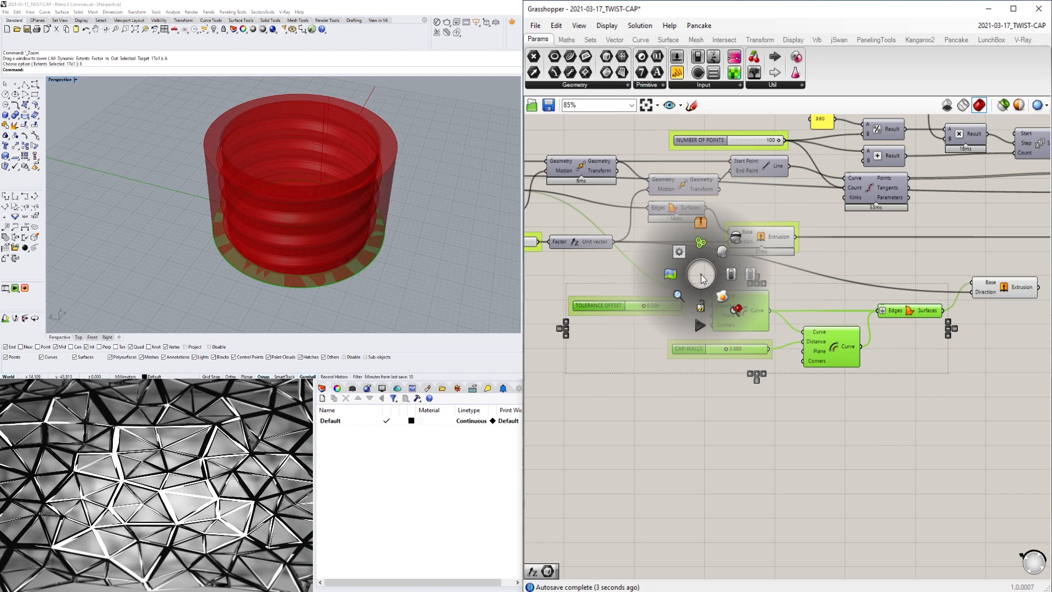
click(723, 251)
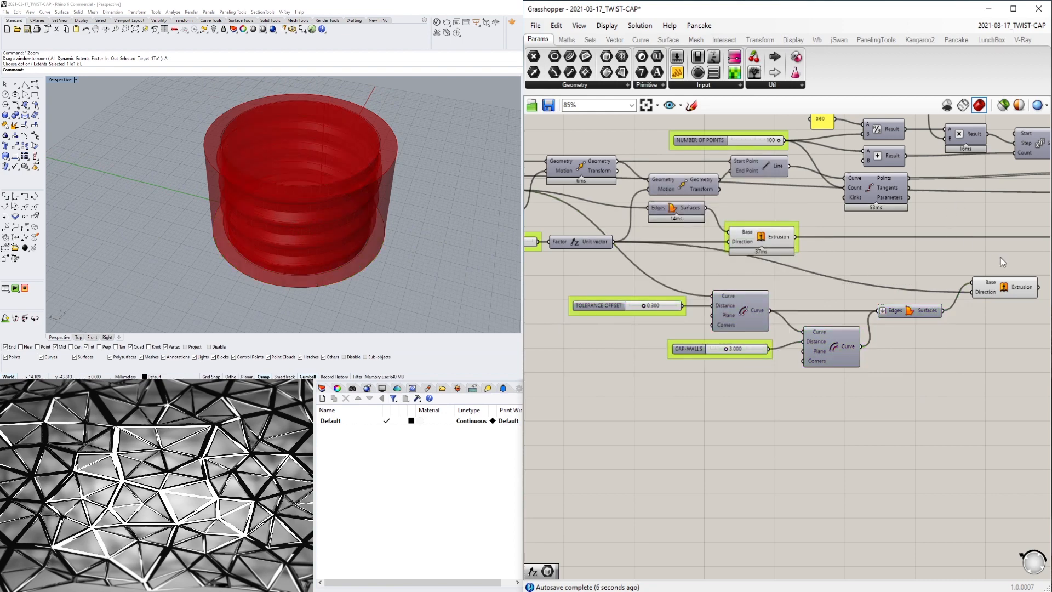
- Select the cap wall Extrude component and examine its ring around the threaded body from several angles
right_drag(1000, 258, 862, 251)
click(865, 280)
right_drag(364, 183, 330, 222)
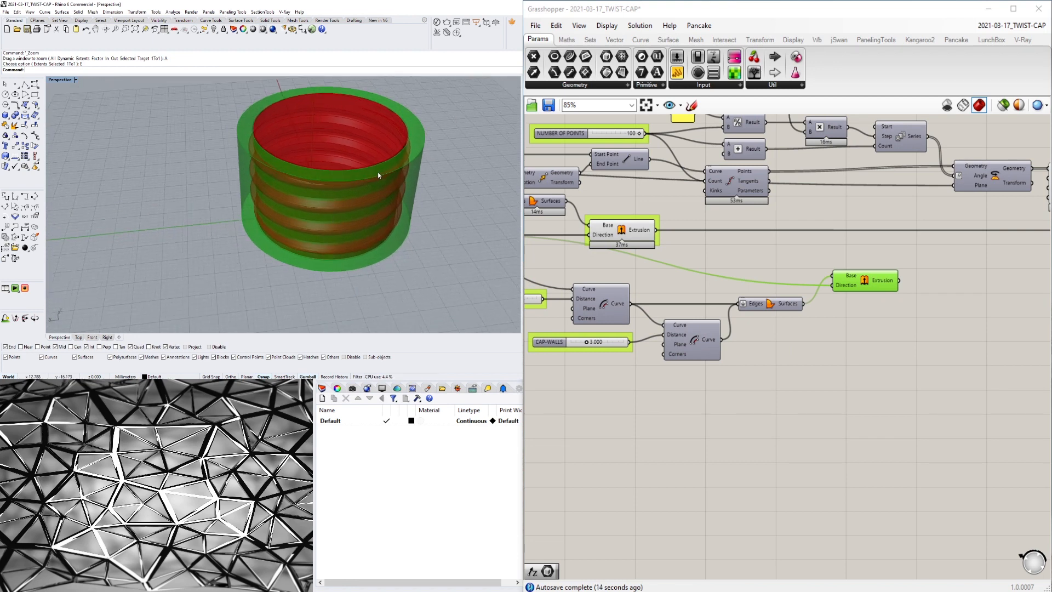
click(912, 333)
click(875, 281)
right_drag(231, 223, 252, 225)
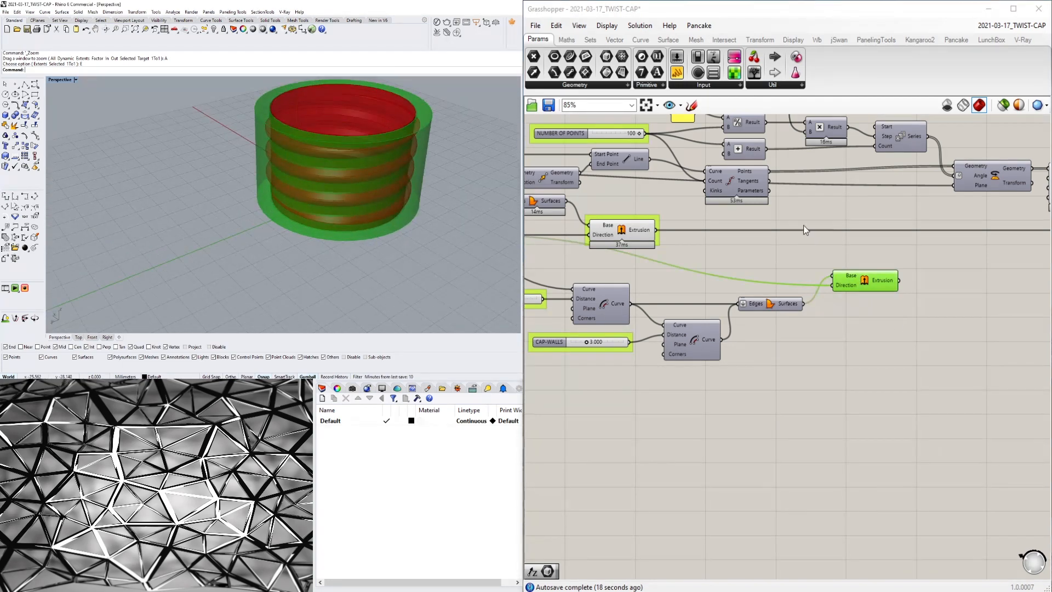
- Turn on the preview of the Cap Holes component that closes the lower Sweep2 thread
right_drag(806, 247, 724, 373)
right_drag(830, 394, 636, 357)
scroll(639, 357, down, 3)
right_drag(841, 355, 544, 332)
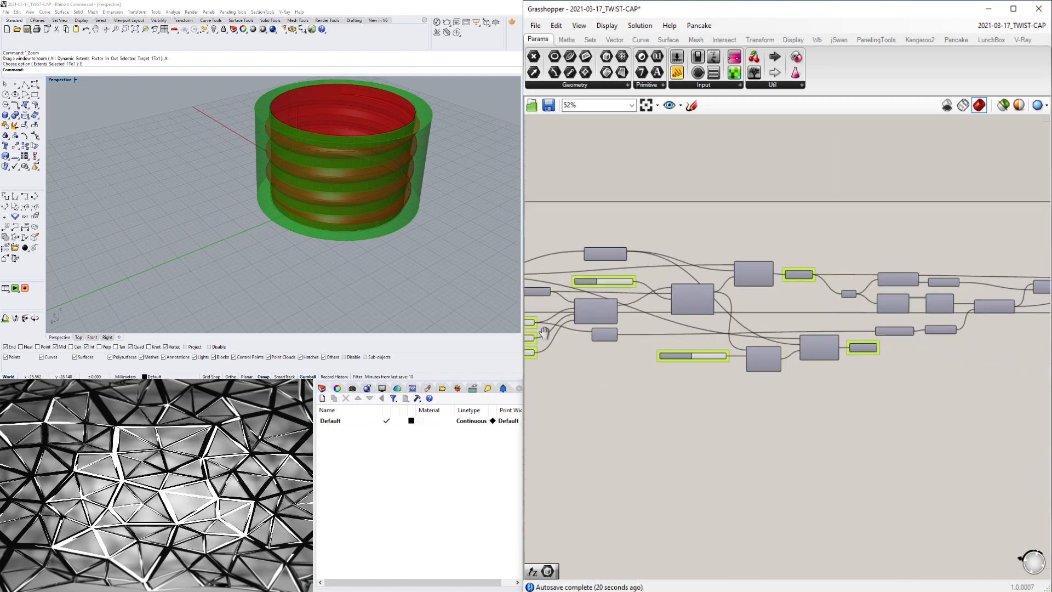
click(862, 346)
scroll(854, 341, up, 5)
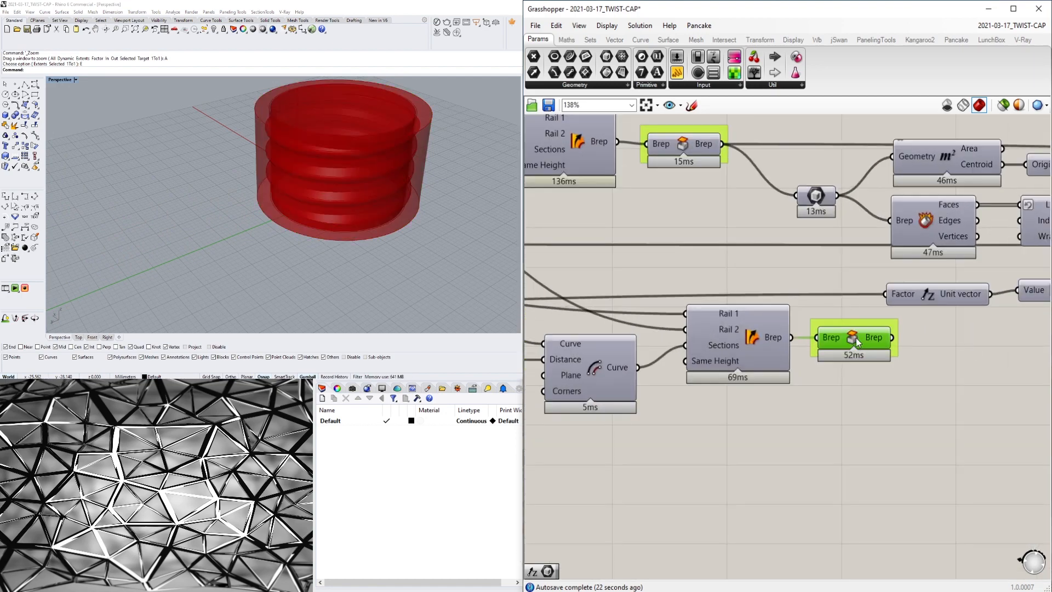
right_click(859, 341)
click(889, 355)
- Examine how the capped offset thread overlaps the extruded cap wall, up close and against the selected wall
scroll(412, 110, up, 5)
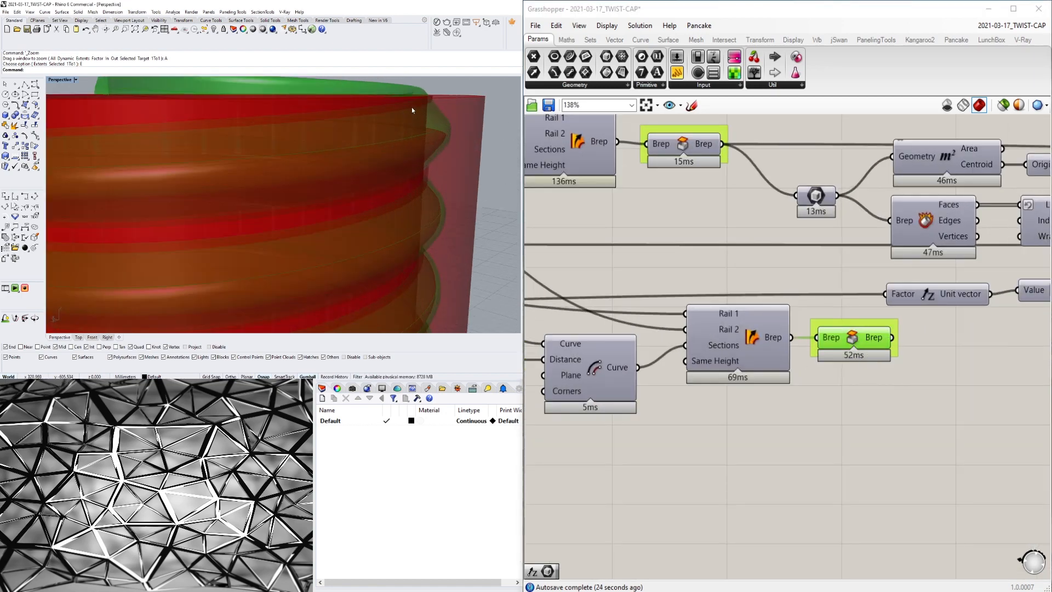
right_drag(412, 111, 397, 197)
scroll(384, 161, down, 5)
right_drag(252, 210, 298, 192)
scroll(665, 370, down, 5)
scroll(686, 329, up, 3)
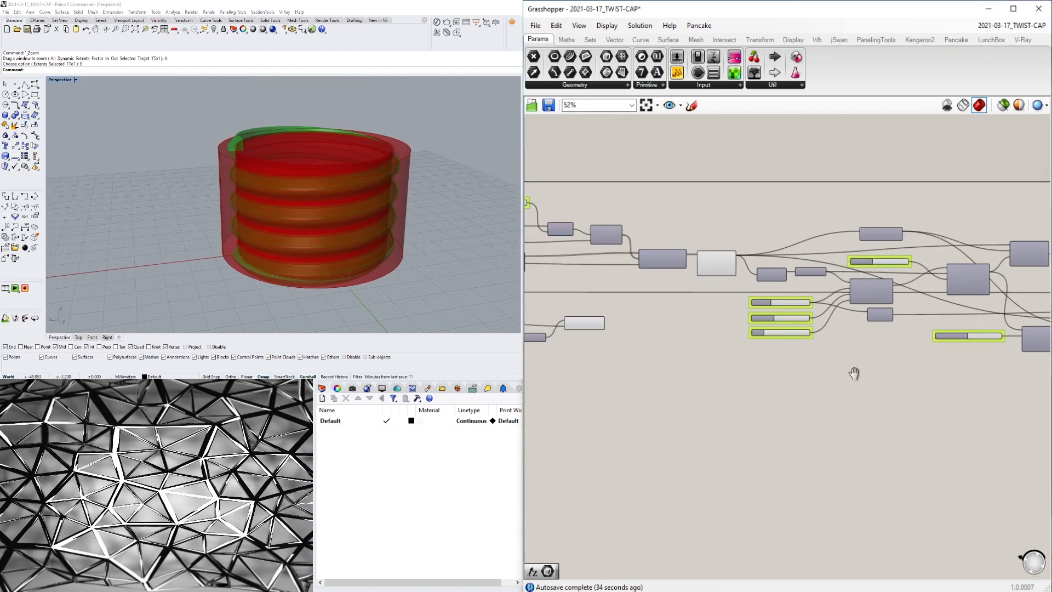
click(662, 314)
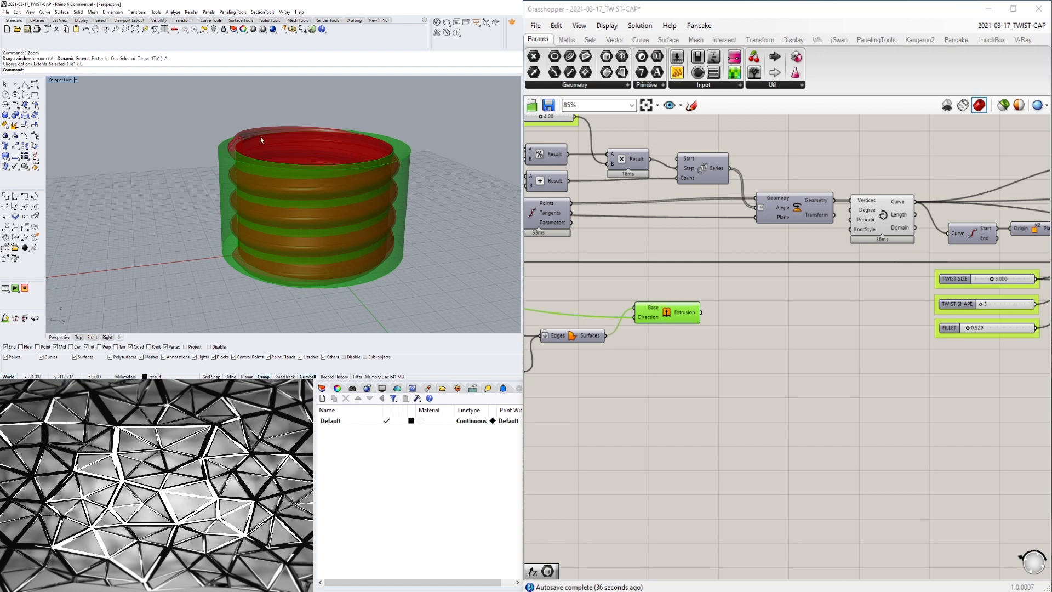
double_click(767, 369)
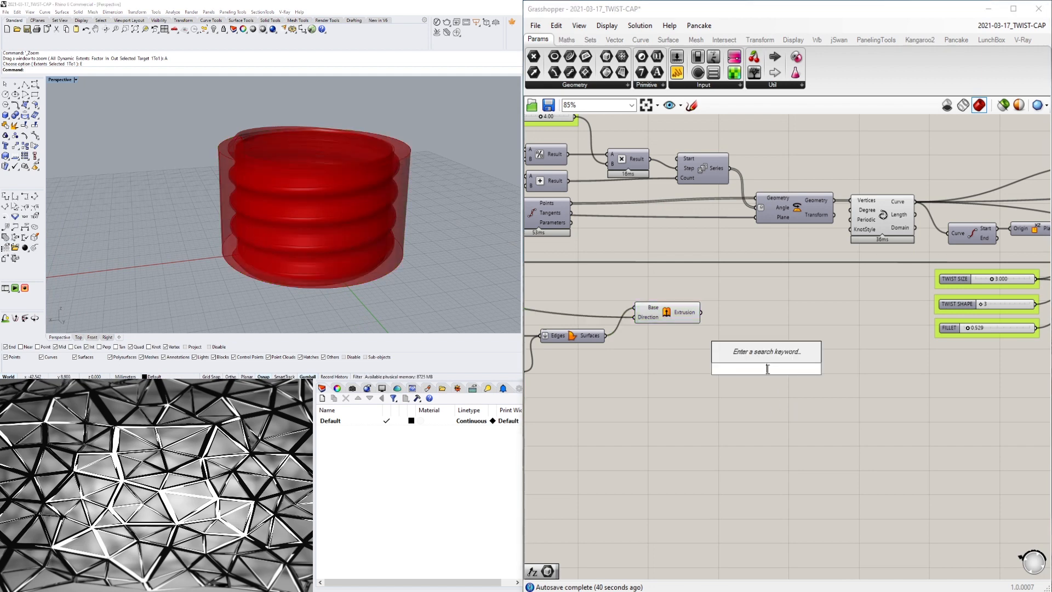
text(DIF)
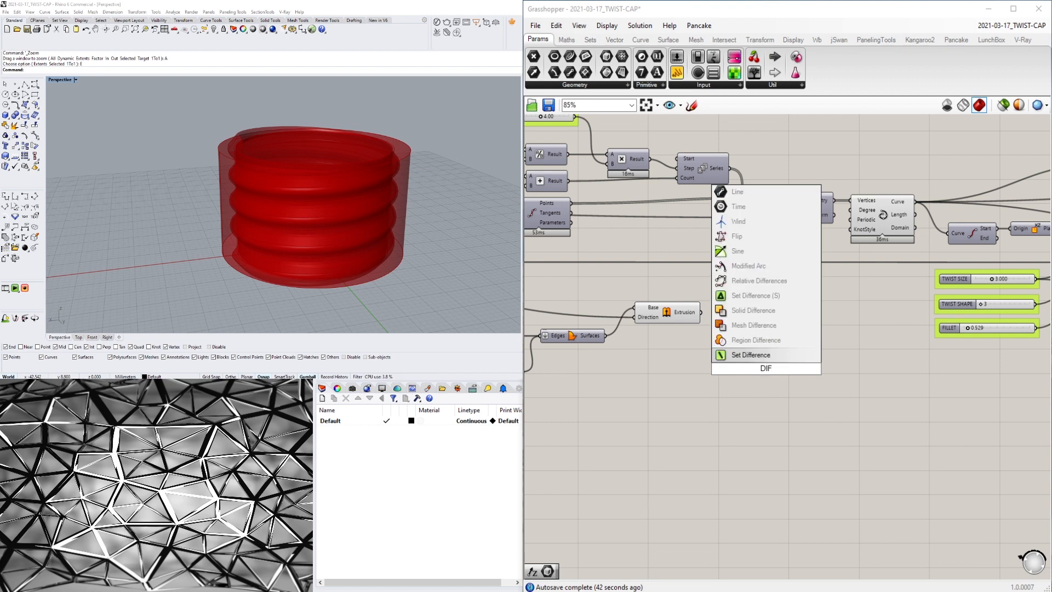
click(751, 301)
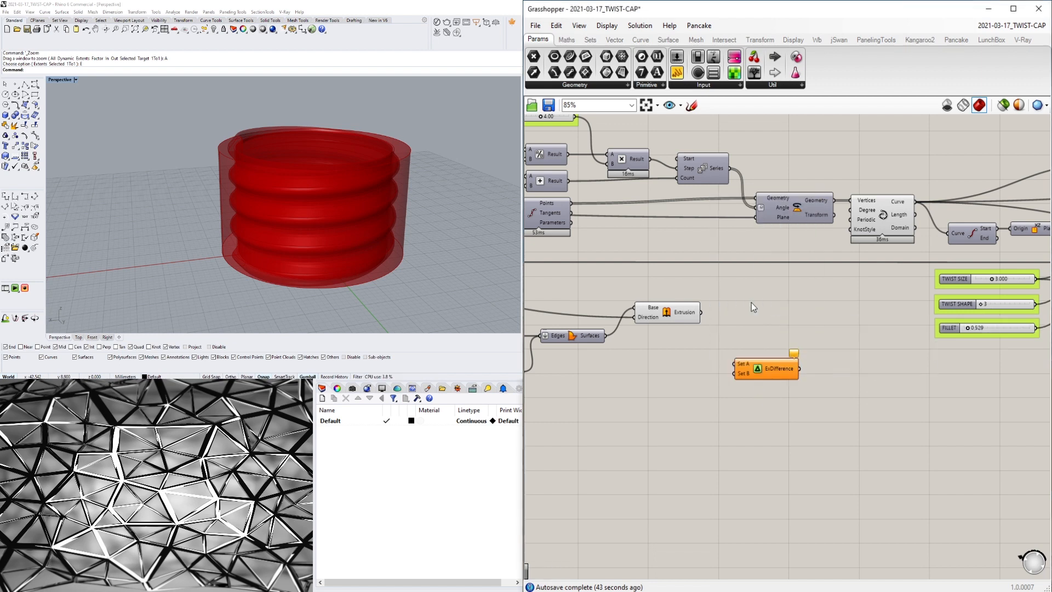
key(Delete)
- Add a Solid Difference component, group the cap wall Extrude component and feed its Extrusion into Breps A
double_click(758, 367)
text(DIF)
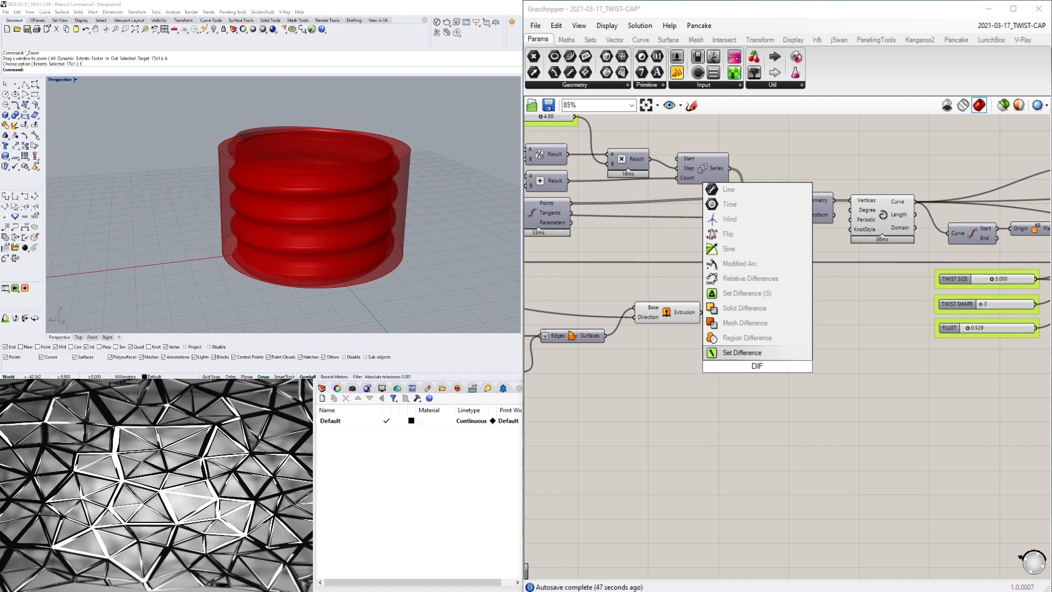
click(737, 308)
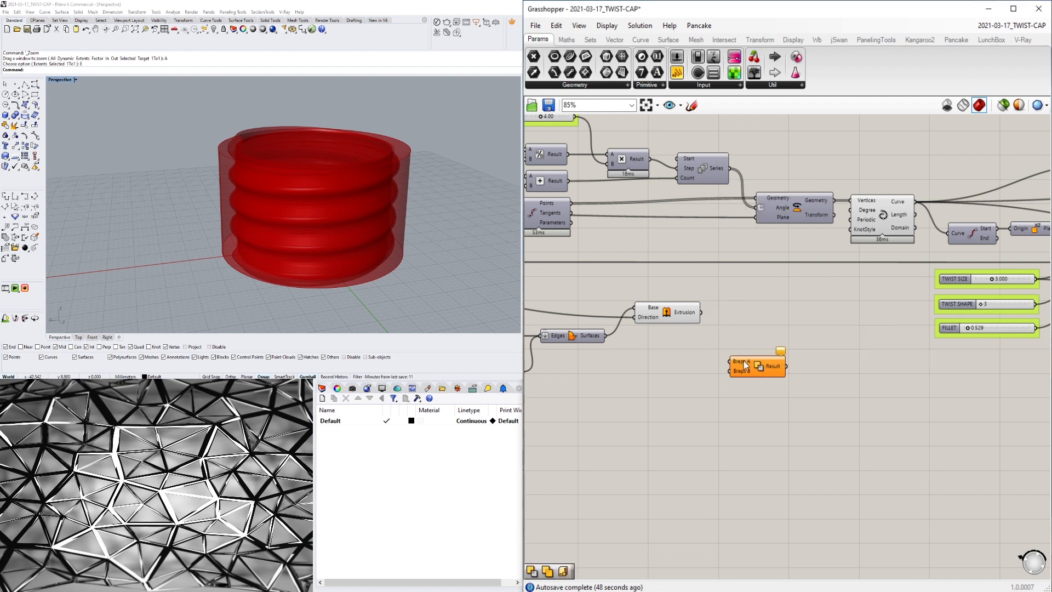
drag(781, 356, 783, 353)
click(670, 312)
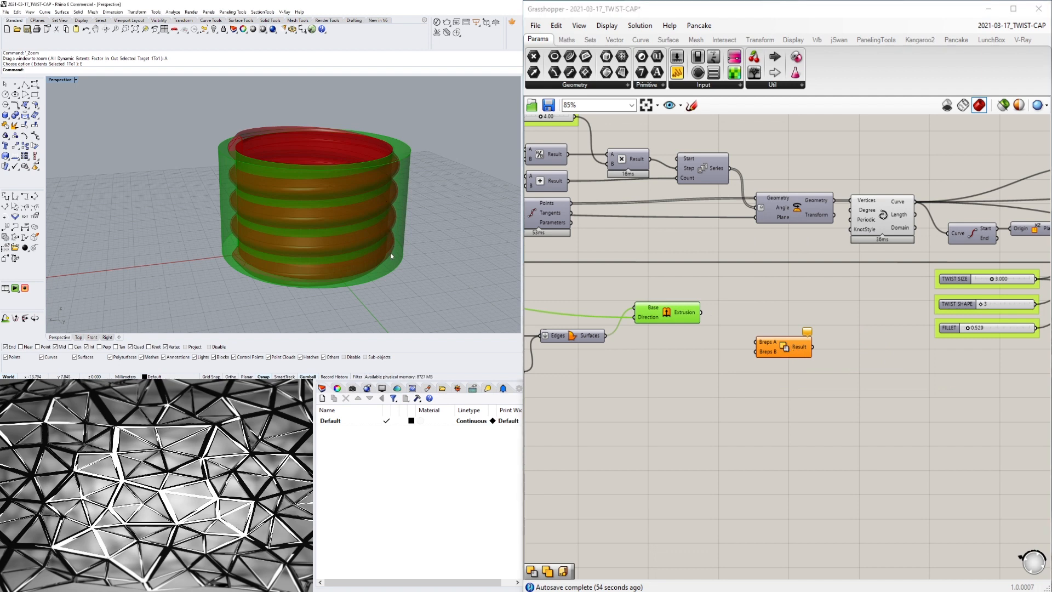
drag(700, 312, 756, 341)
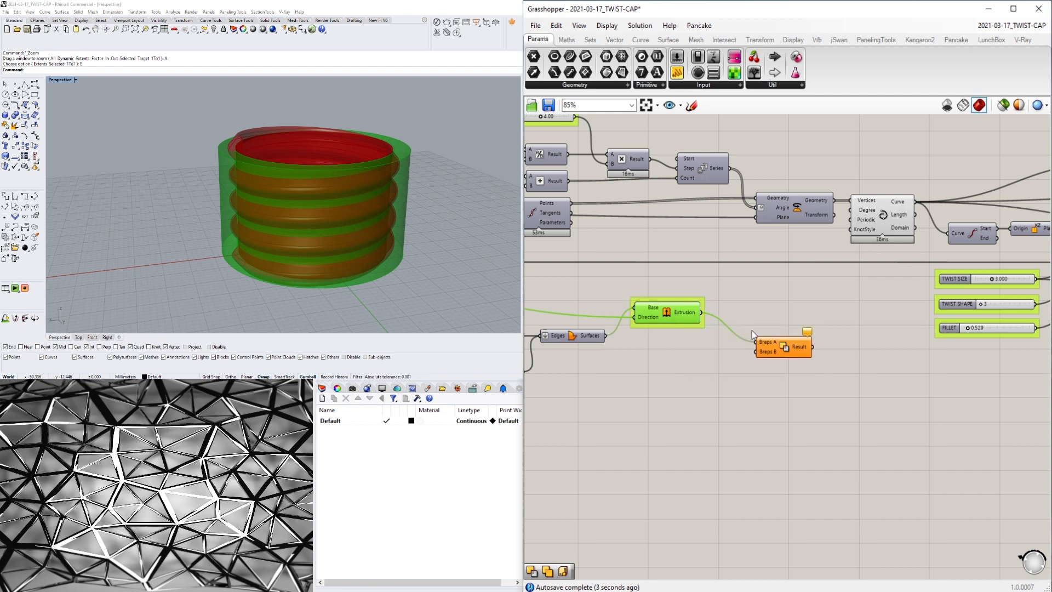
- Move the Solid Difference component beside the Cap Holes component of the lower sweep
click(773, 345)
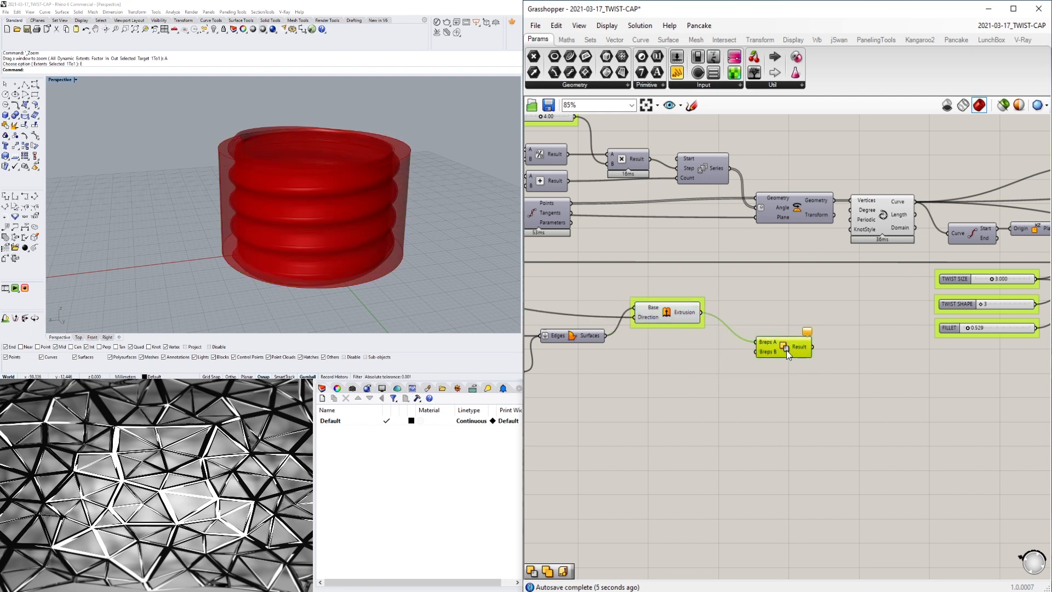
scroll(788, 355, down, 2)
right_drag(809, 375, 594, 381)
scroll(580, 355, down, 1)
drag(580, 356, 1036, 364)
scroll(899, 351, up, 5)
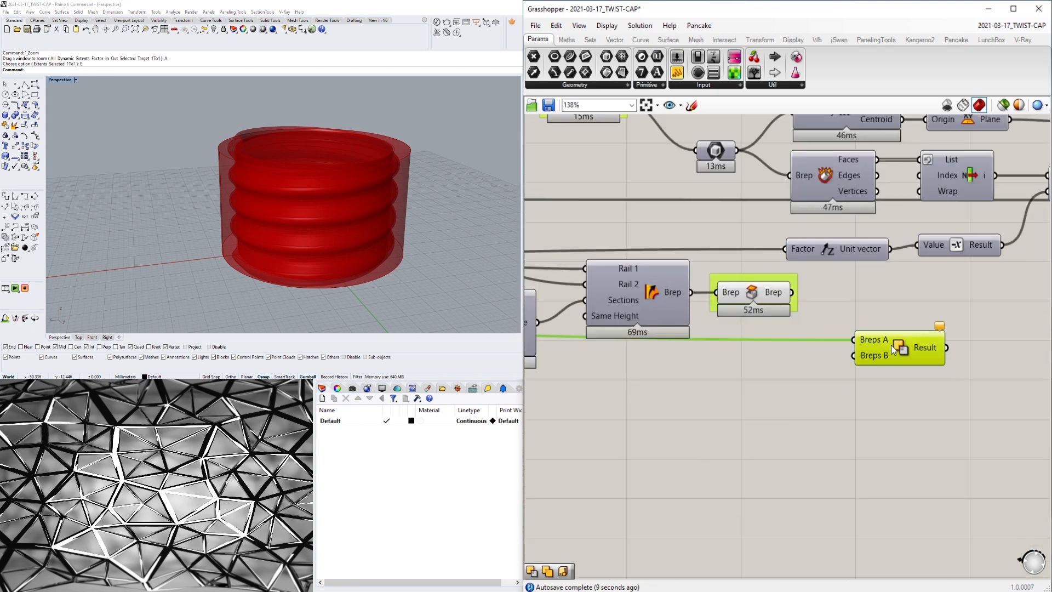
drag(894, 349, 886, 339)
- Feed the capped thread Brep into Breps B of the Solid Difference and select the component to highlight its result
click(803, 307)
drag(793, 292, 847, 354)
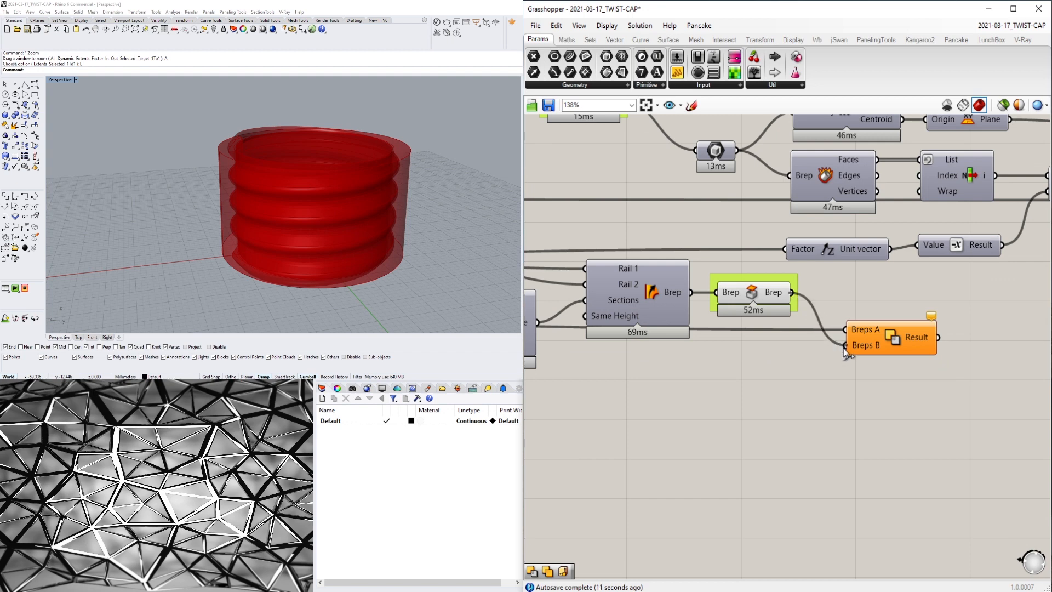
click(893, 344)
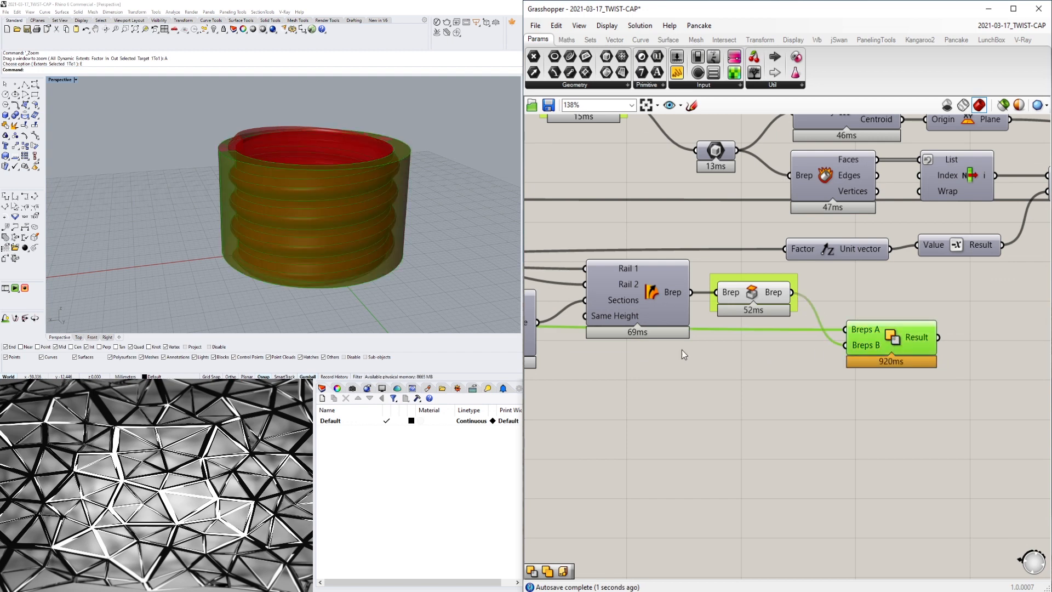
- Hide the previews of the lower sweep's Cap Holes component and the cap wall Extrude component
click(751, 293)
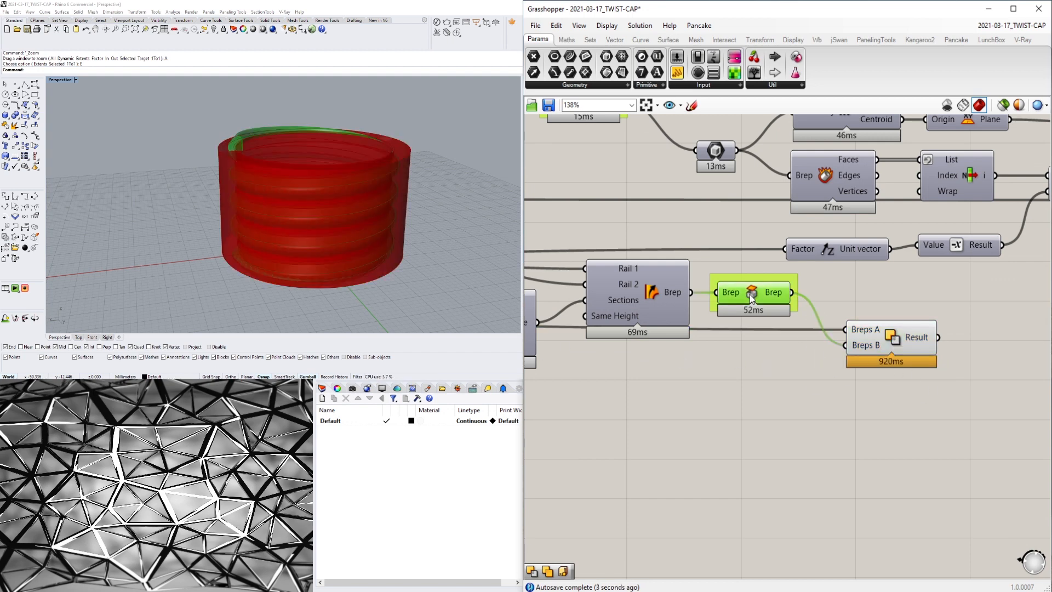
right_click(749, 294)
click(764, 314)
scroll(756, 316, down, 4)
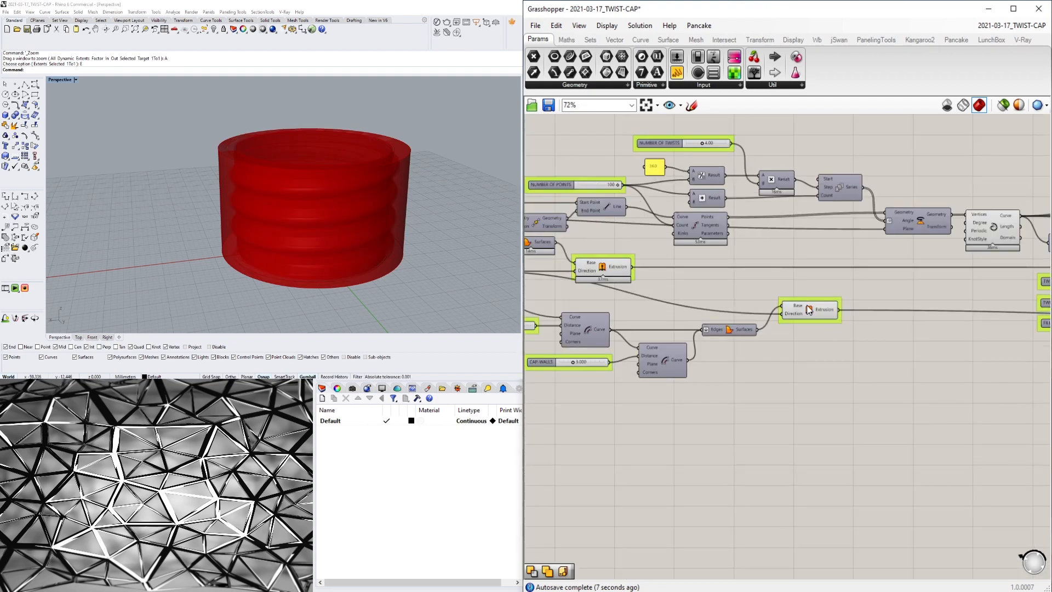
click(810, 311)
right_click(811, 310)
click(824, 327)
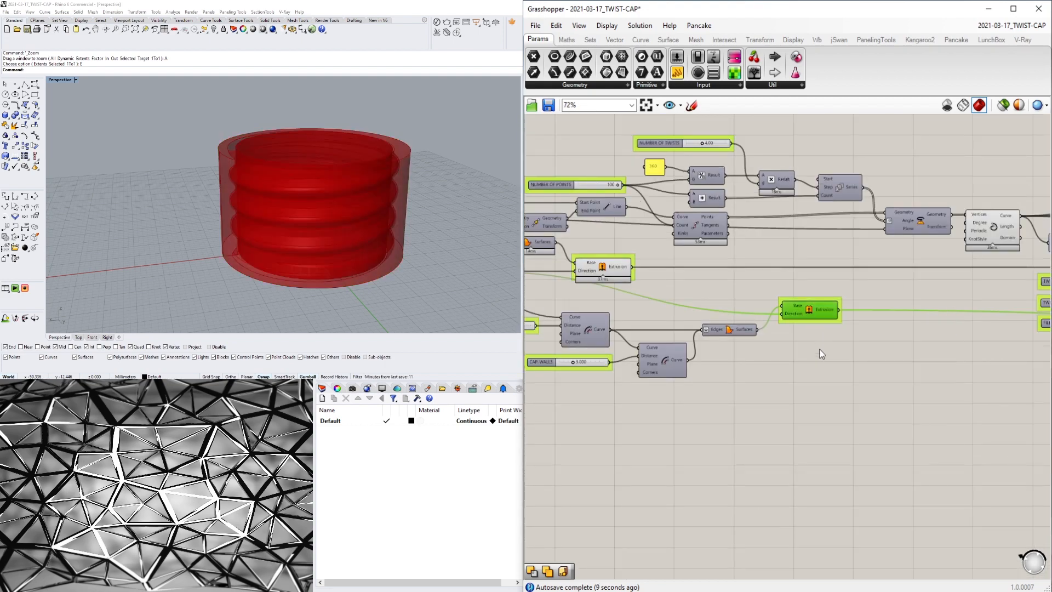
- Examine the Solid Difference cap result together with the threaded body's Solid Union result
scroll(823, 355, down, 5)
right_drag(944, 441, 763, 406)
scroll(802, 315, up, 5)
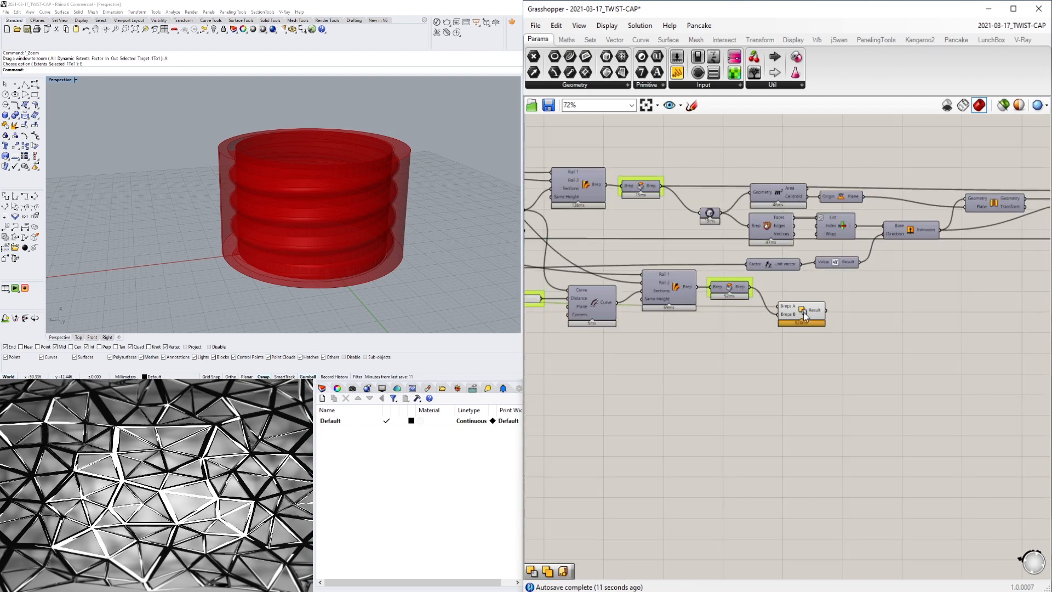
click(803, 312)
scroll(804, 312, down, 2)
right_drag(899, 364, 738, 400)
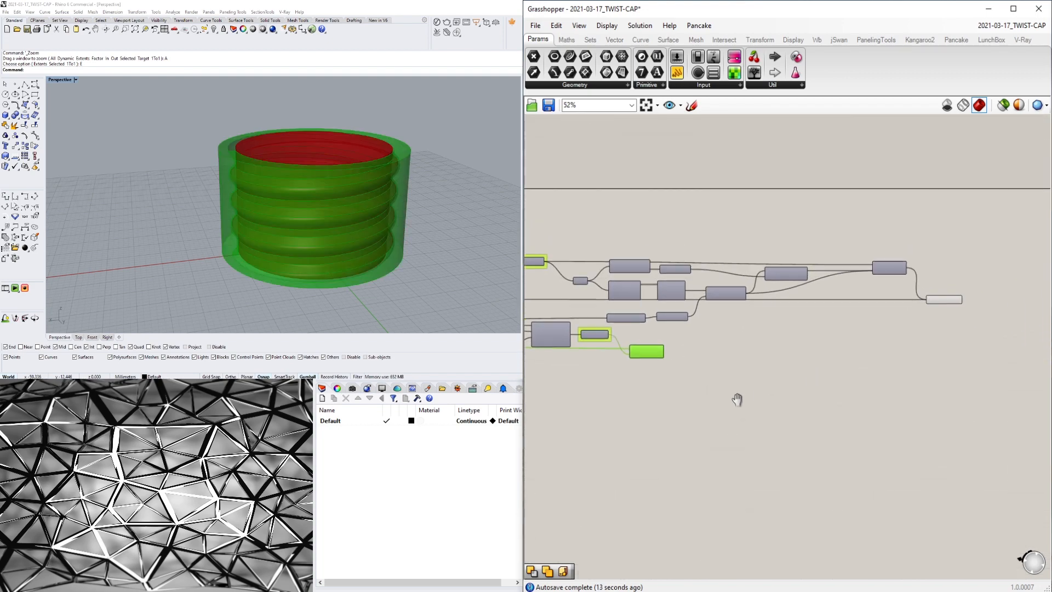
scroll(915, 296, up, 3)
click(930, 278)
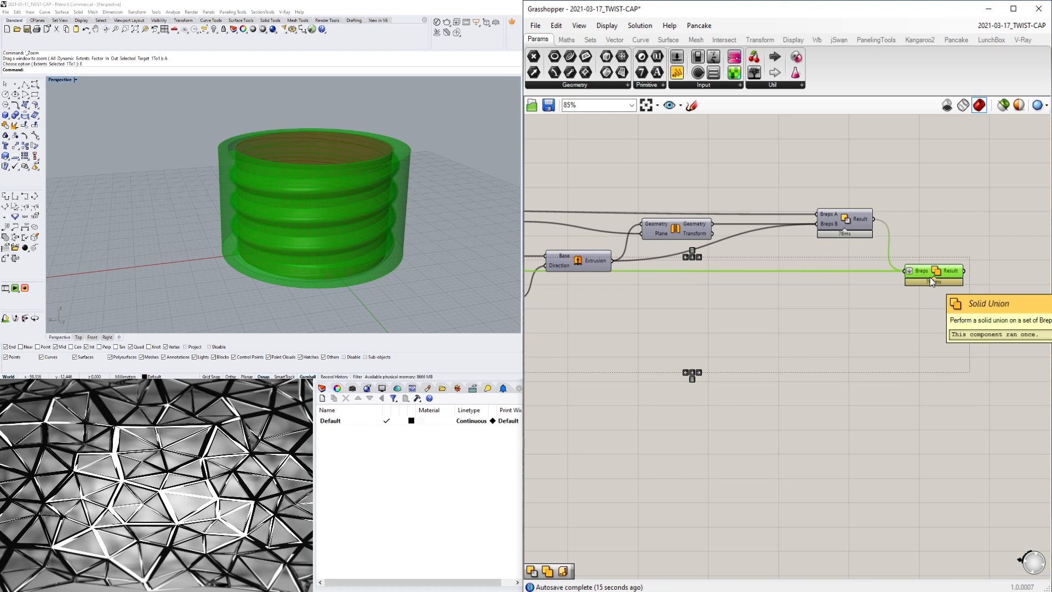
middle_click(929, 277)
click(858, 355)
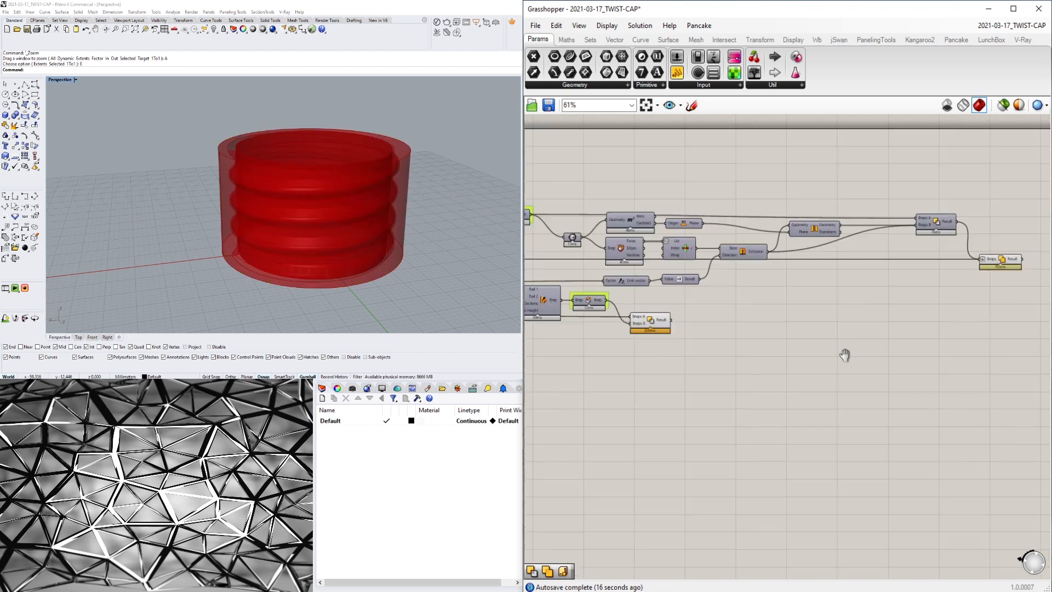
scroll(844, 354, down, 2)
- Put the Solid Difference and the final Solid Union components each in their own highlight group
click(741, 301)
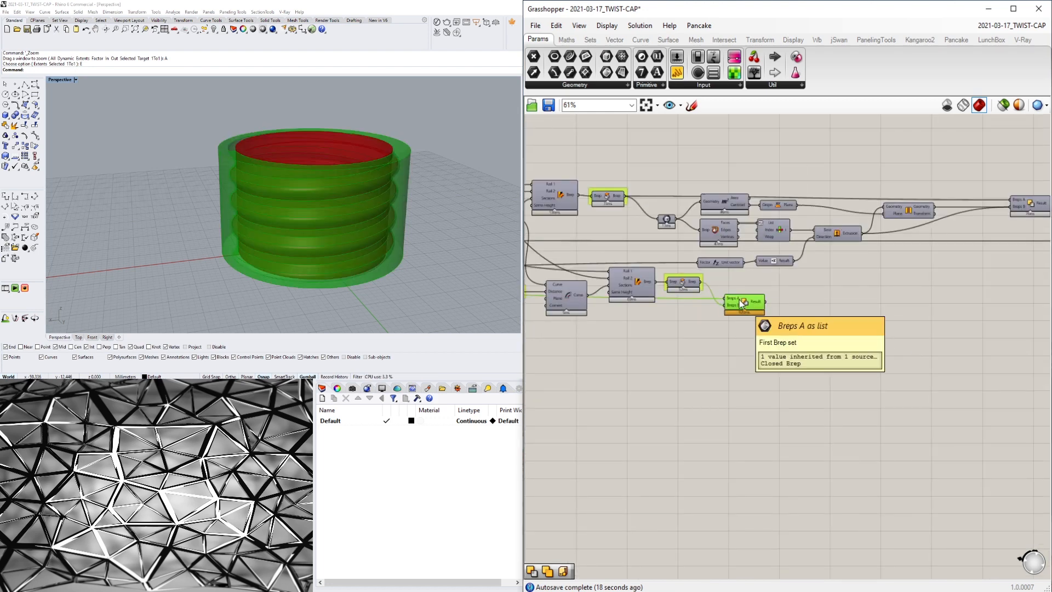
right_drag(833, 340, 736, 368)
click(945, 341)
right_drag(945, 341, 880, 337)
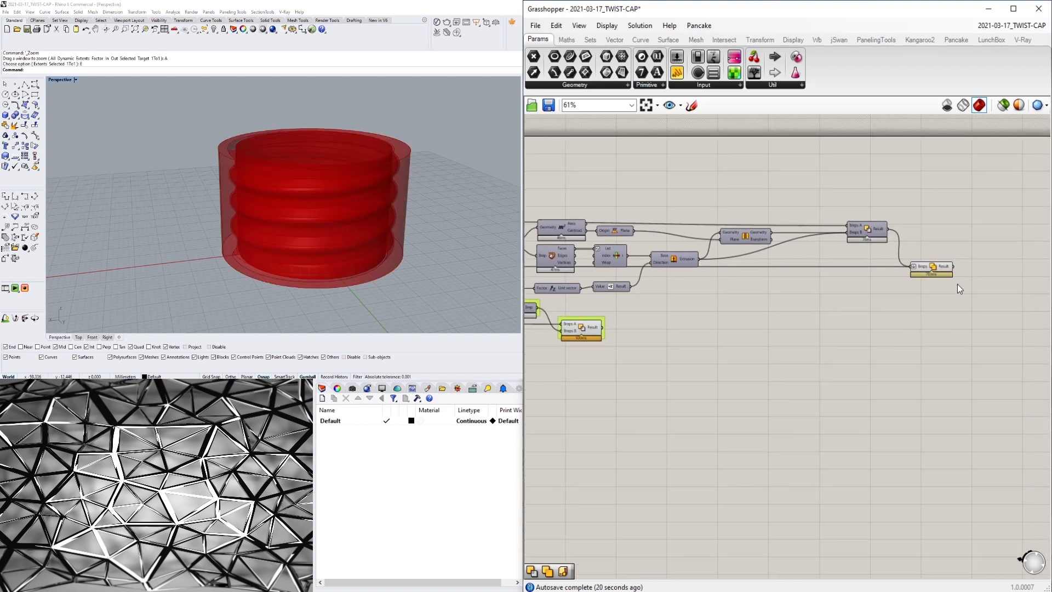
click(929, 268)
click(949, 306)
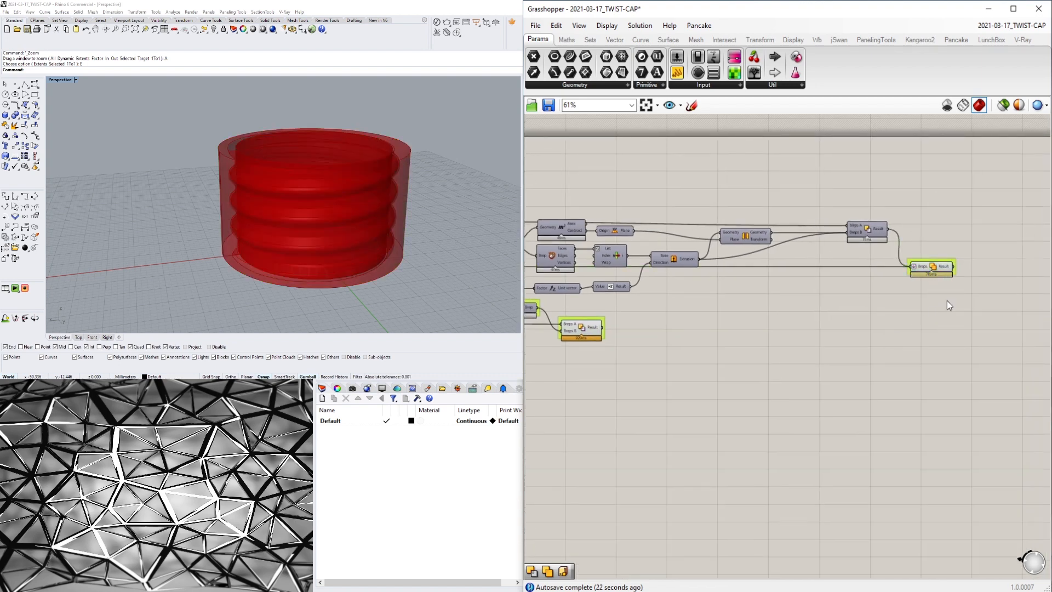
- Bake the Solid Difference and Solid Union results together into the Rhino model
click(582, 329)
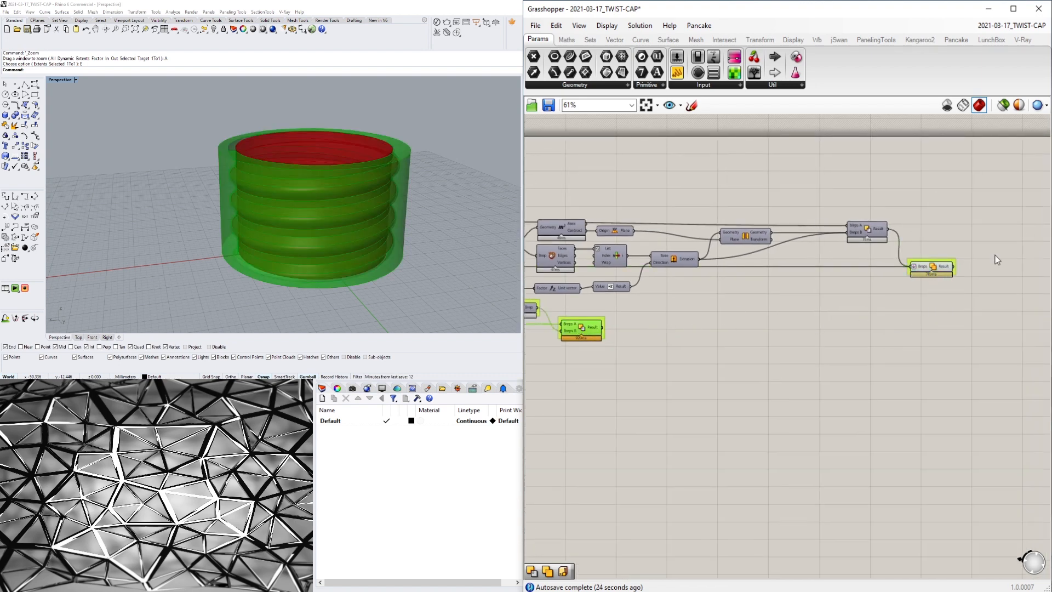
shift+click(932, 270)
middle_click(932, 271)
click(952, 287)
click(352, 539)
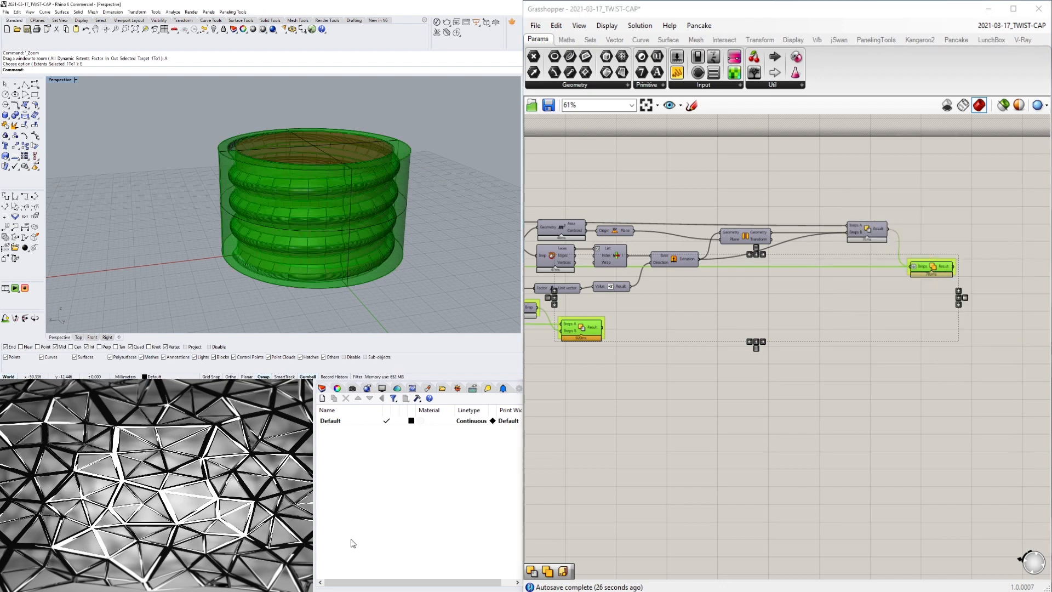
- In Rhino, select both baked polysurfaces and move them along the X axis, clear of the Grasshopper preview
drag(168, 131, 380, 267)
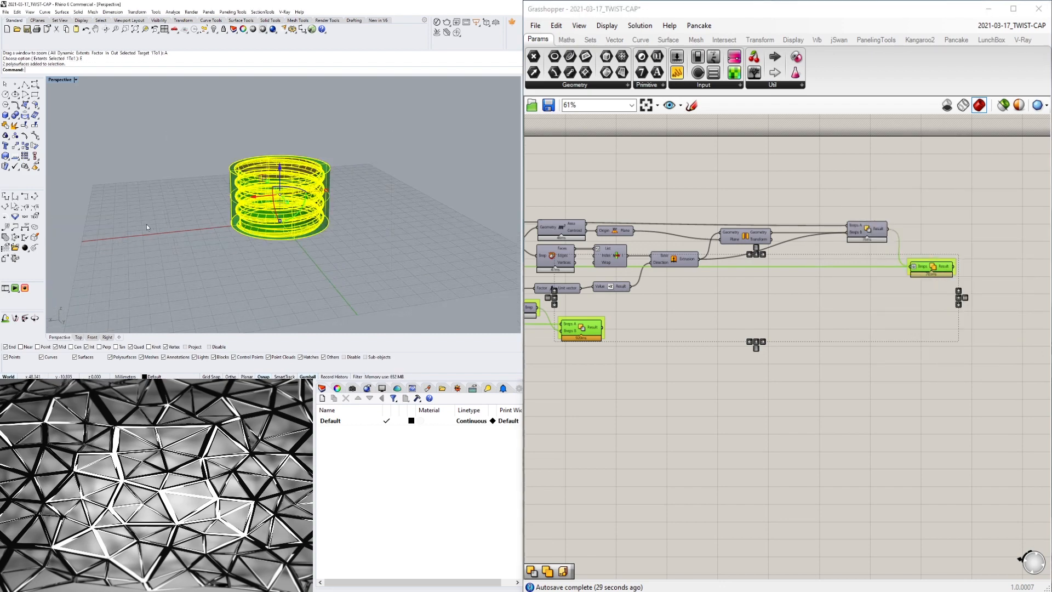
right_drag(147, 227, 195, 169)
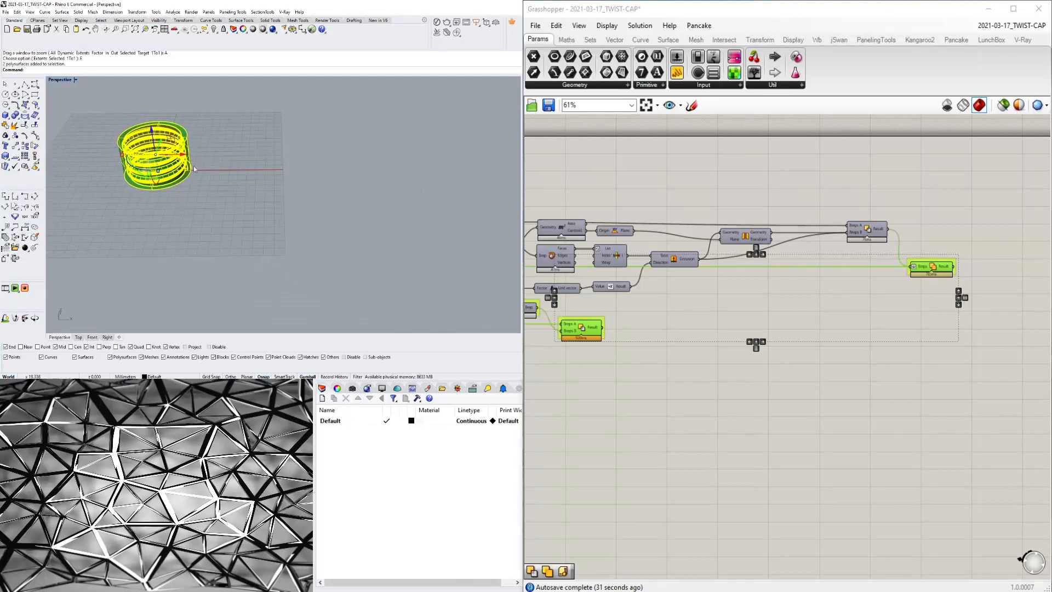
drag(195, 169, 388, 207)
click(395, 206)
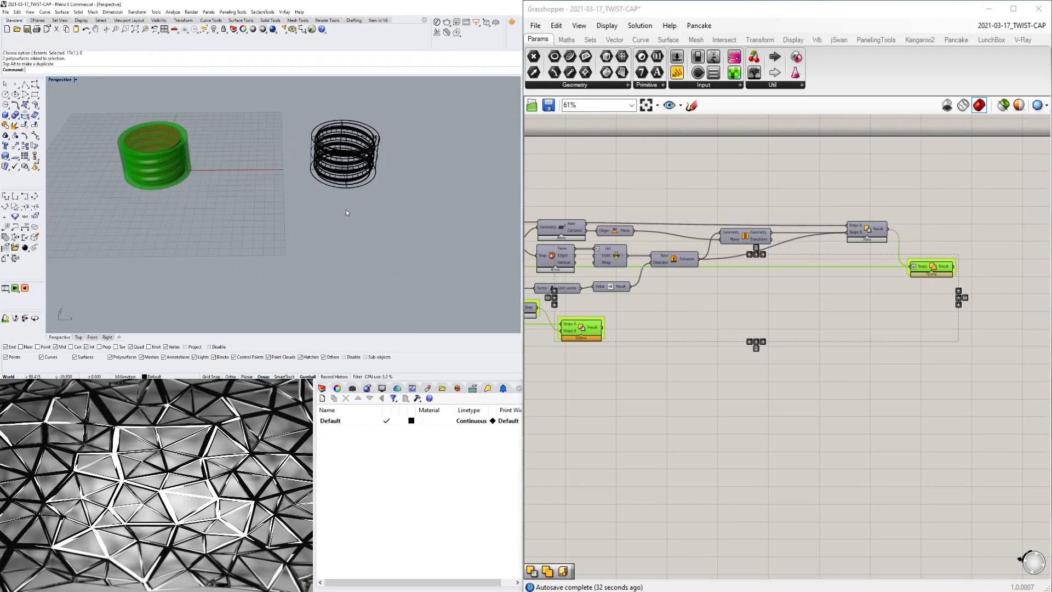
- Switch the Perspective viewport to Shaded display and view the baked cap and threaded body up close
click(63, 80)
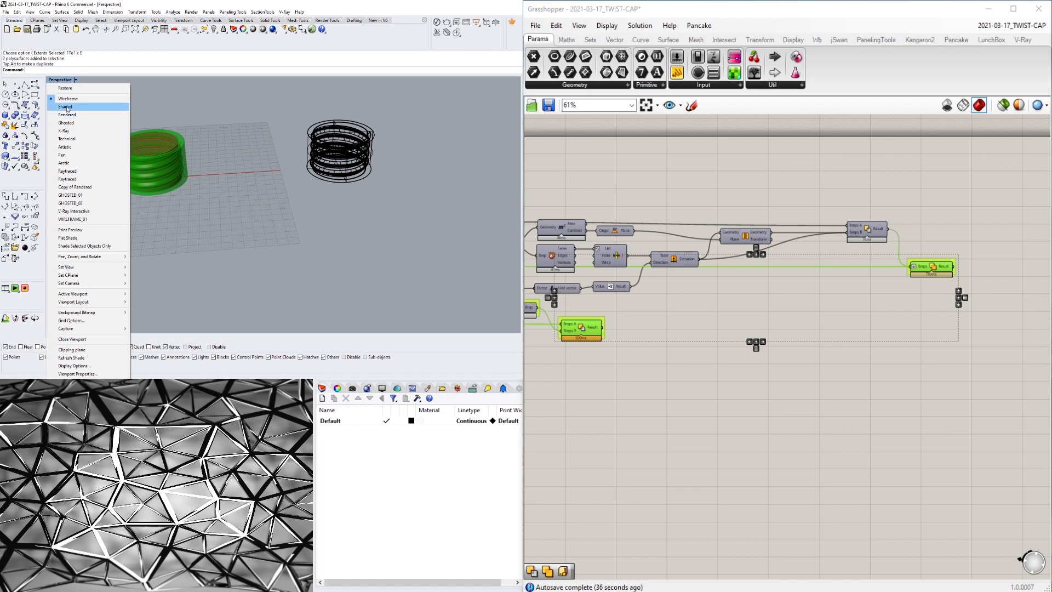
click(67, 109)
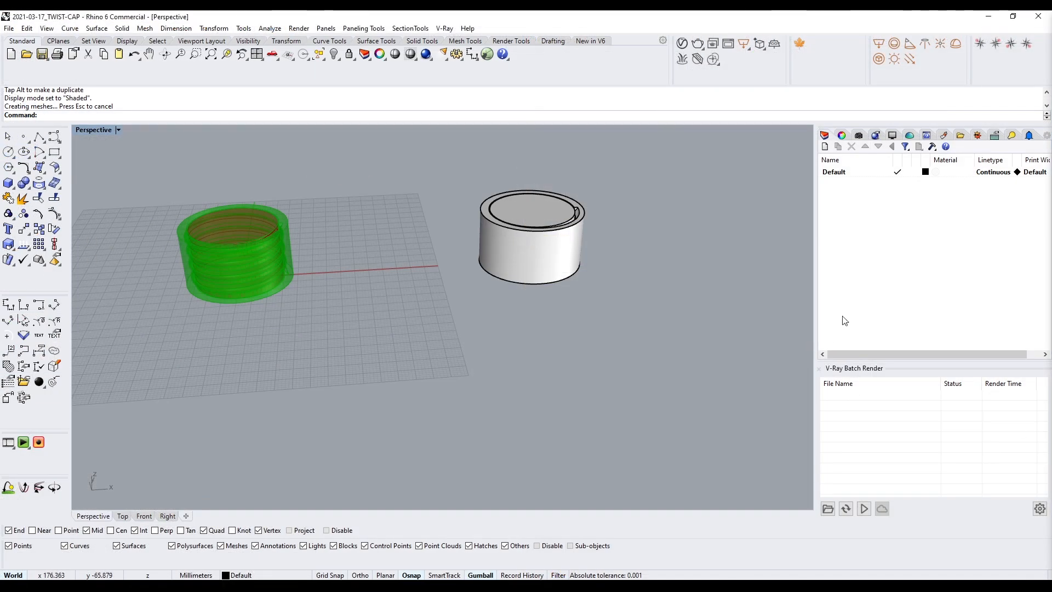
scroll(410, 368, up, 5)
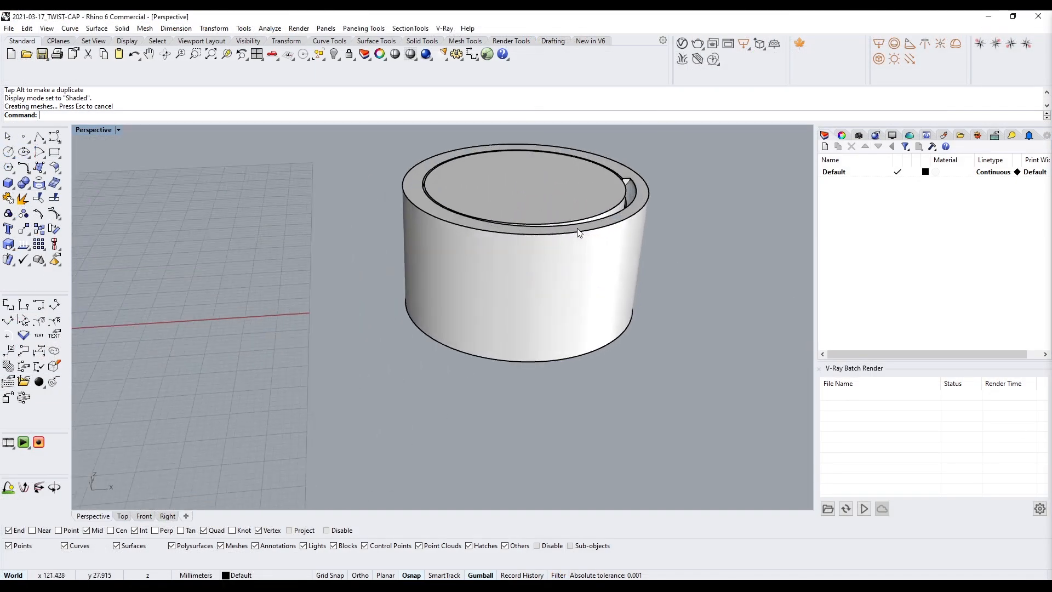
right_drag(410, 368, 465, 369)
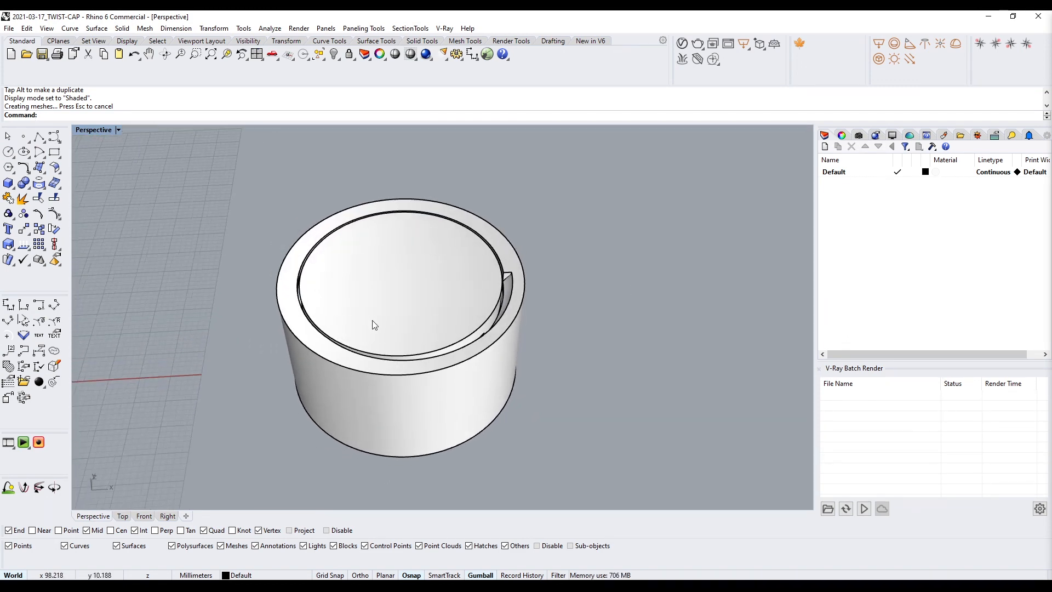
right_drag(345, 403, 378, 363)
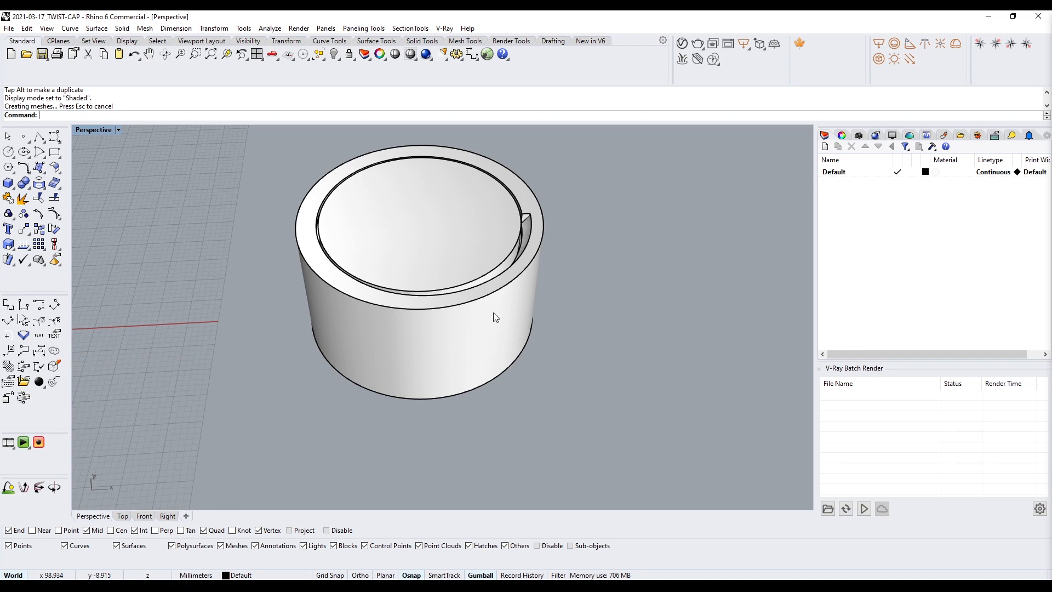
- Create a new layer named SECTION
click(843, 137)
click(826, 135)
click(825, 146)
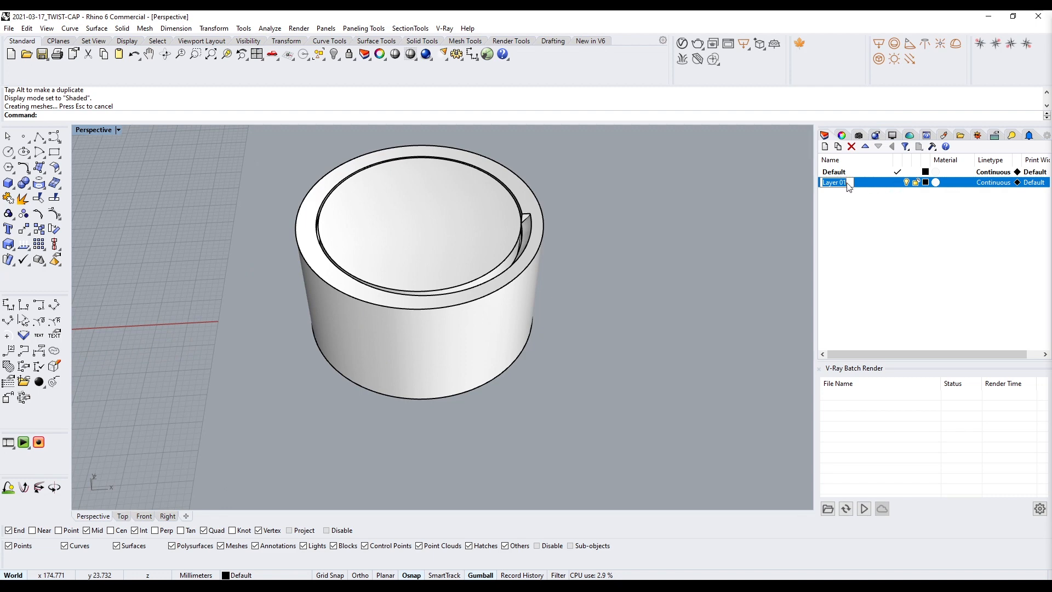
text(SECTION)
key(Return)
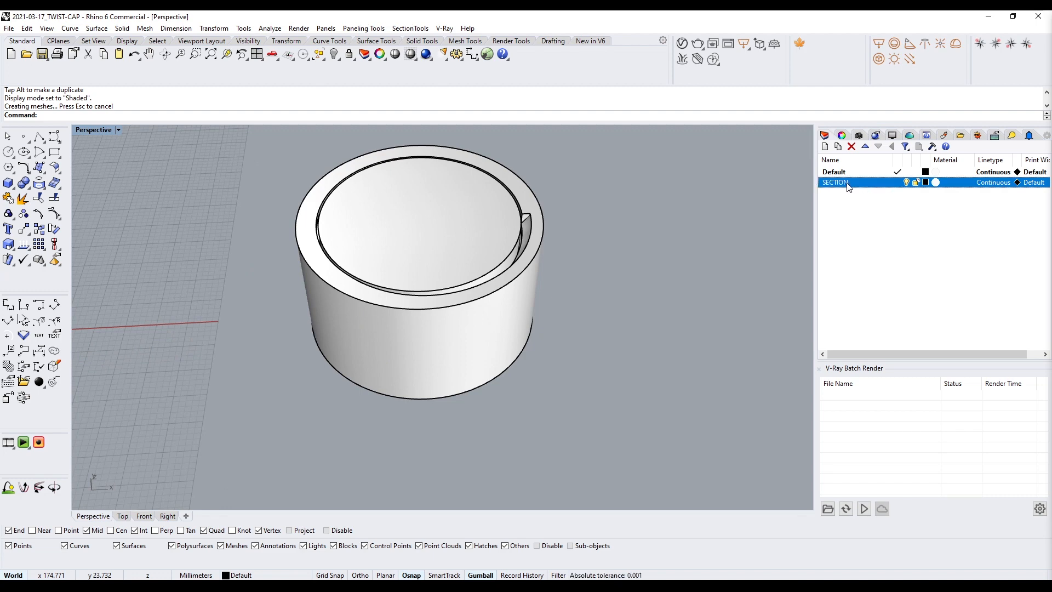
- Make the SECTION layer current and set its colour to Red
click(898, 183)
click(925, 182)
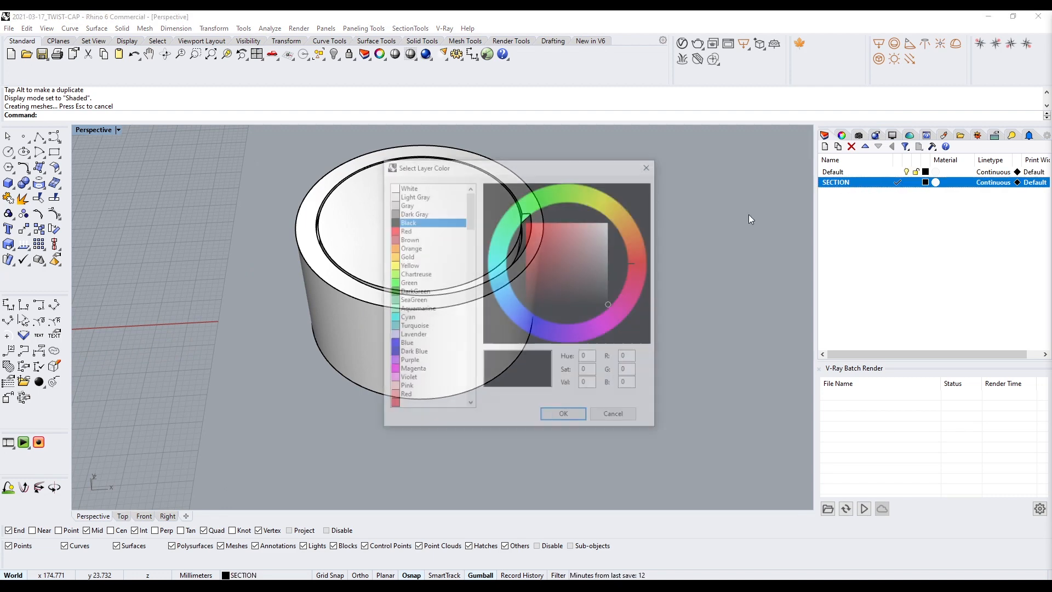
click(404, 231)
key(Return)
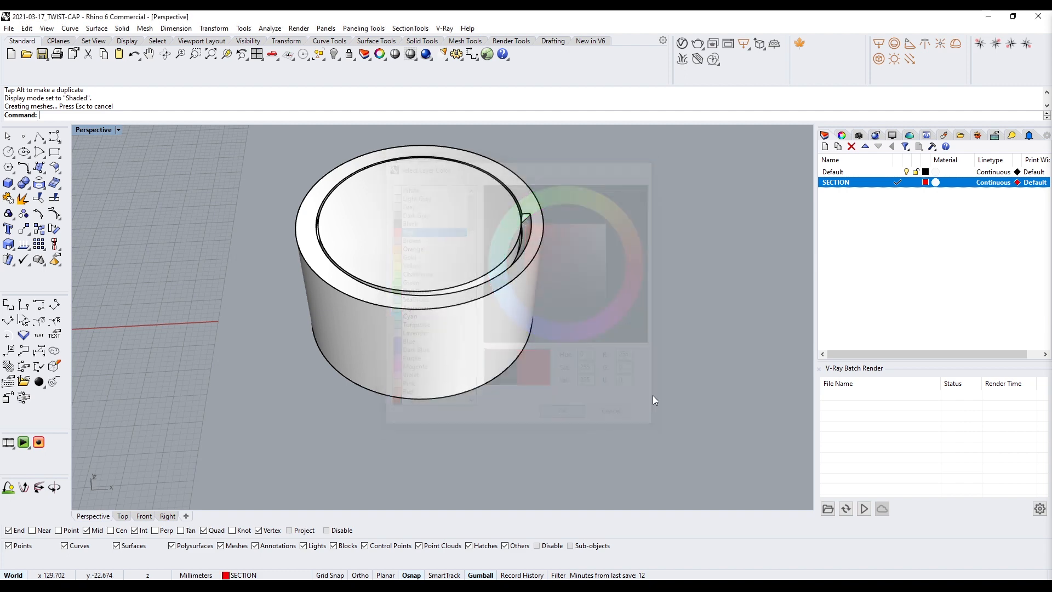
- Place a vertical ClippingPlane along the X direction from the cap's bottom edge through its middle, using the width as the height
right_drag(685, 285, 704, 342)
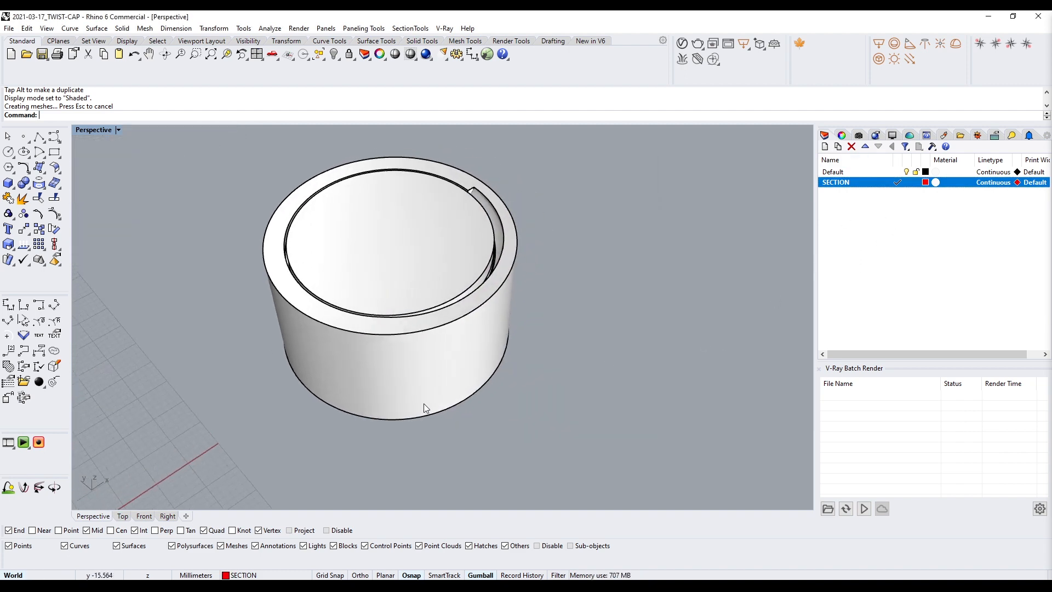
shift+right_drag(423, 403, 557, 301)
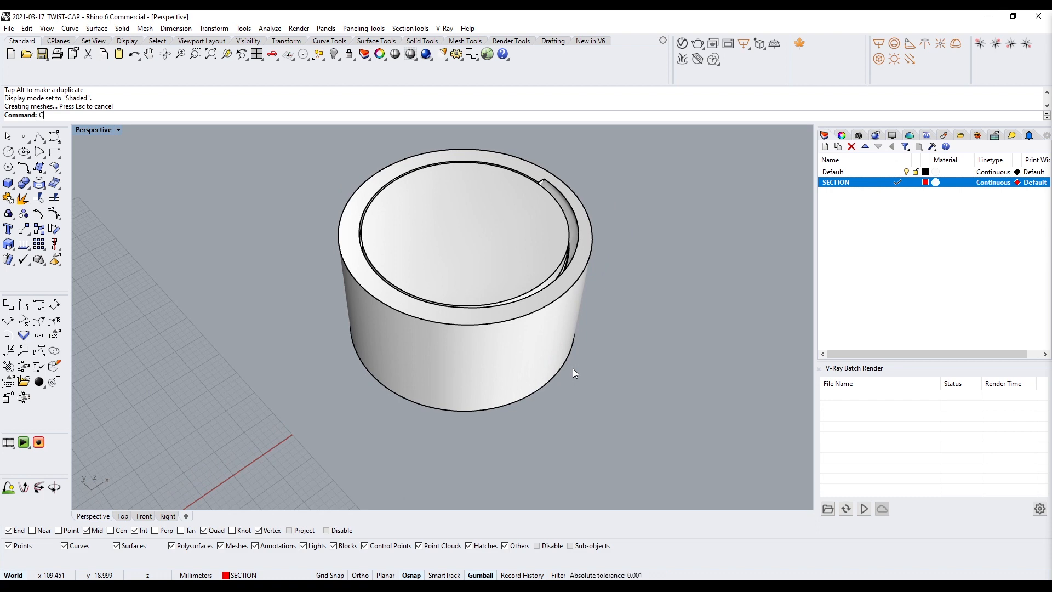
text(lippingPlane)
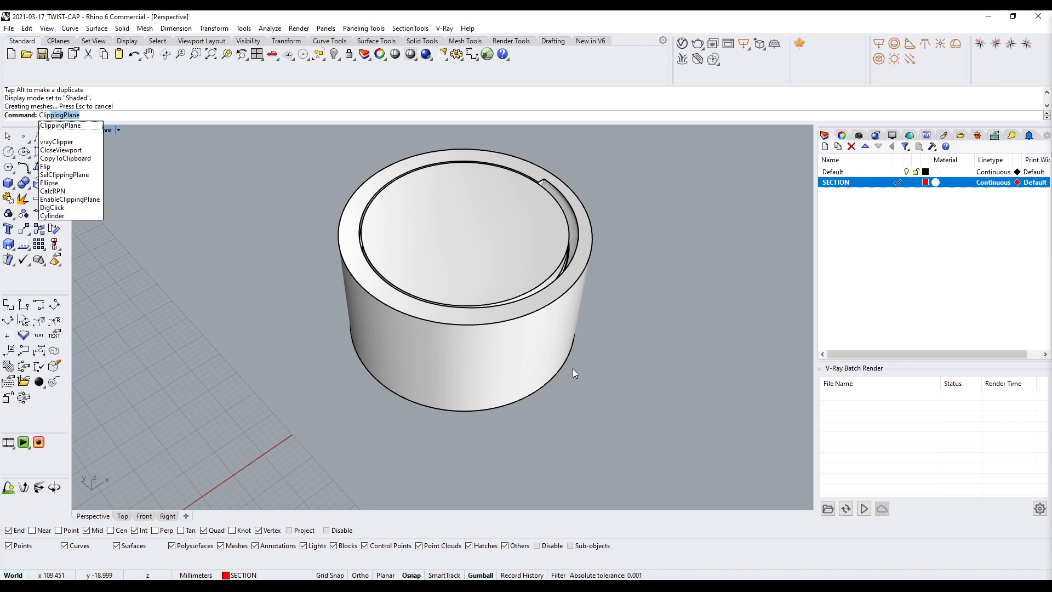
key(Return)
click(116, 115)
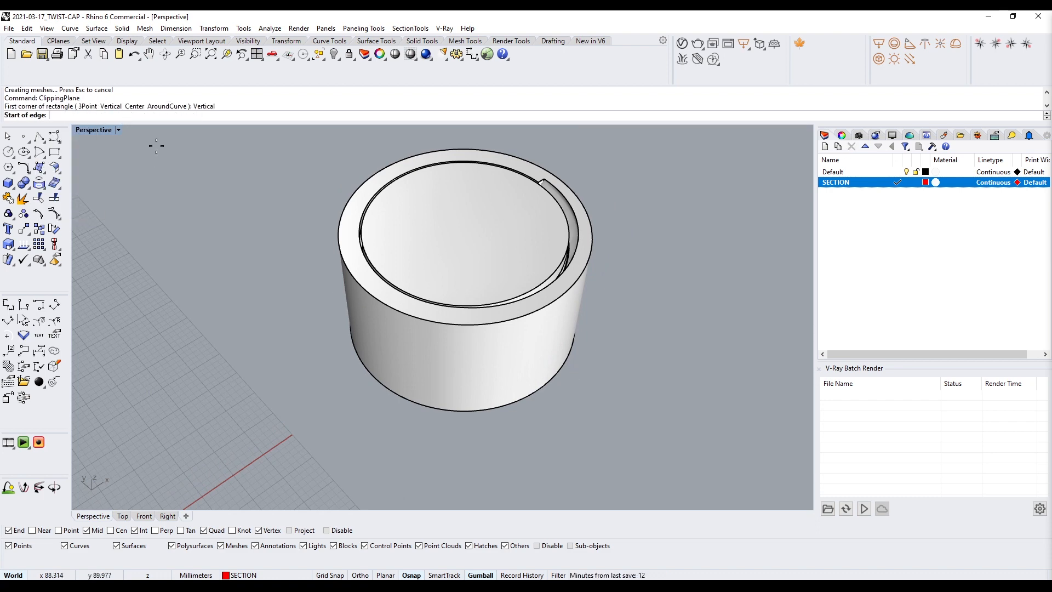
click(377, 379)
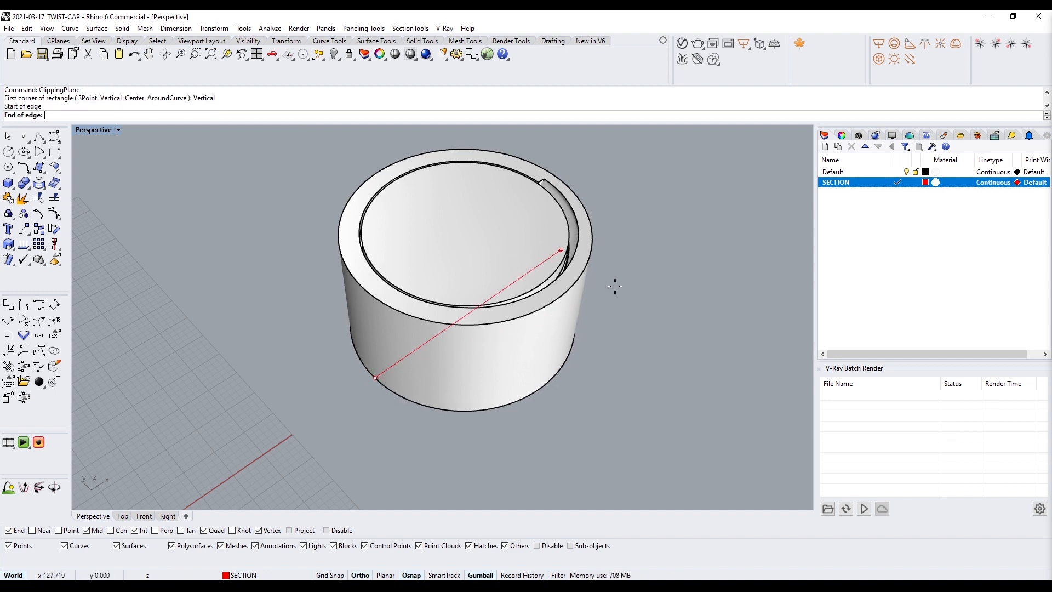
click(619, 266)
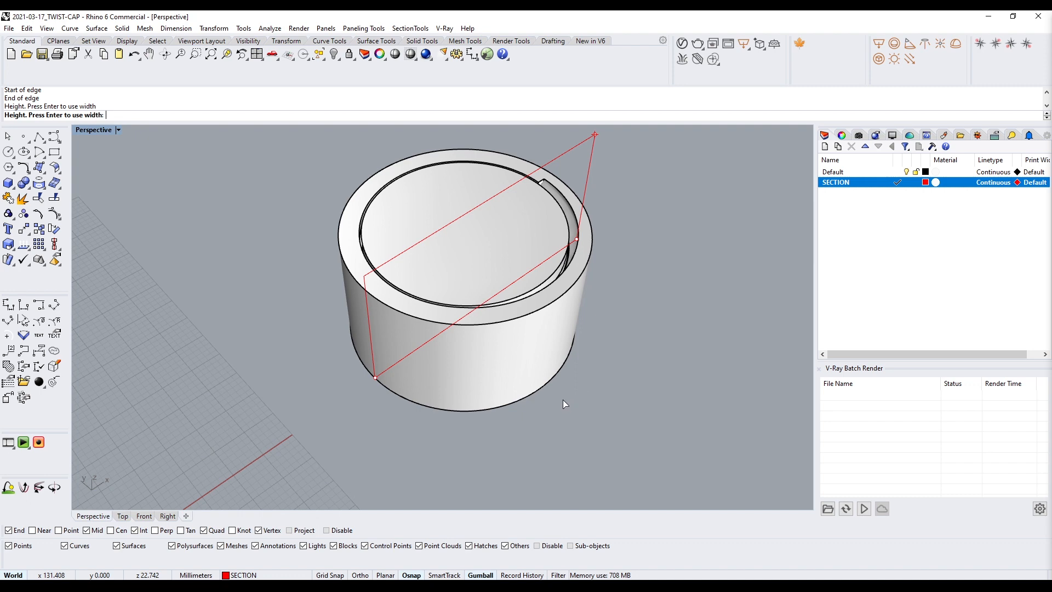
key(Return)
- Examine the section cut for the thread profile and the clearance gap between cap and threaded body on both sides
right_drag(583, 409, 456, 308)
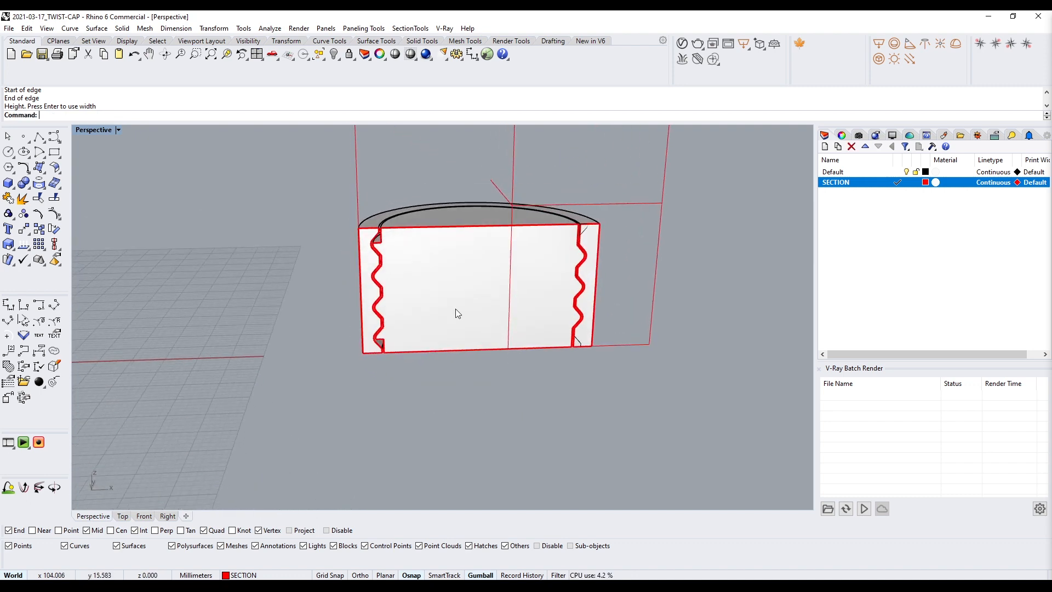
scroll(387, 249, up, 6)
scroll(387, 249, up, 5)
scroll(400, 285, down, 8)
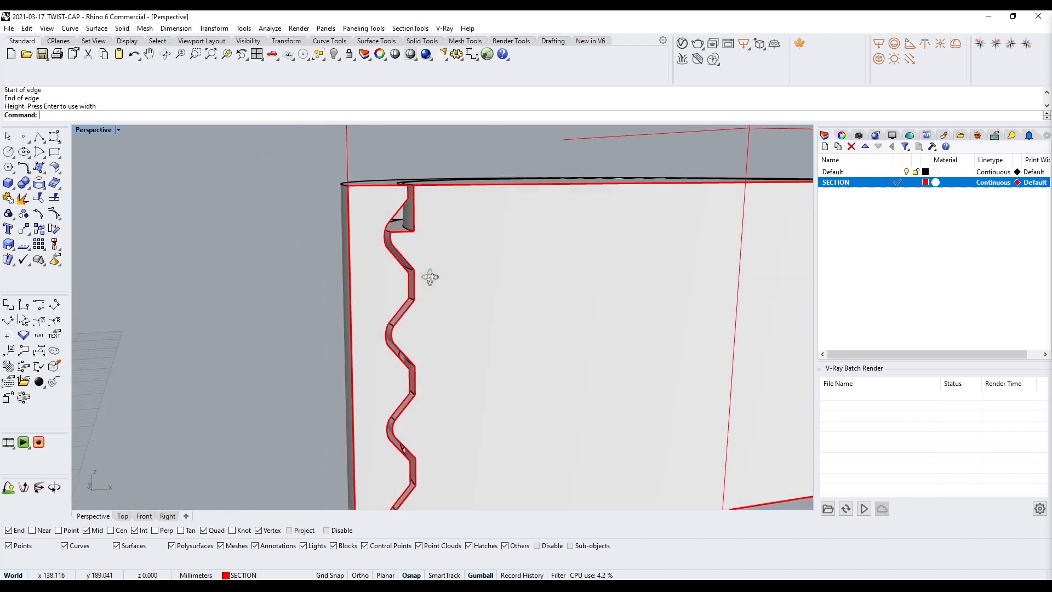
scroll(398, 271, up, 6)
scroll(362, 458, down, 2)
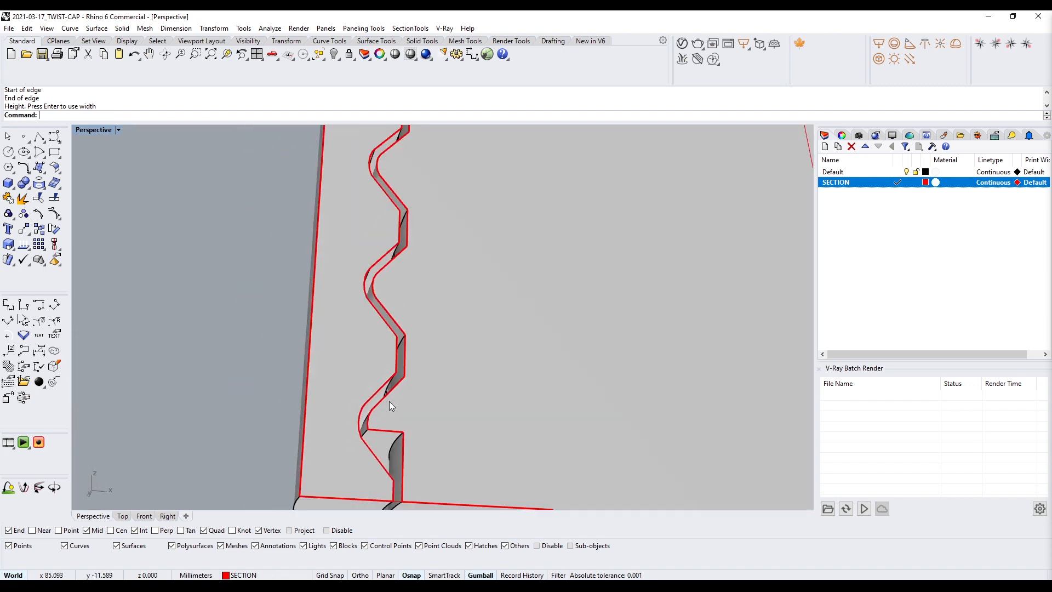
scroll(440, 367, down, 4)
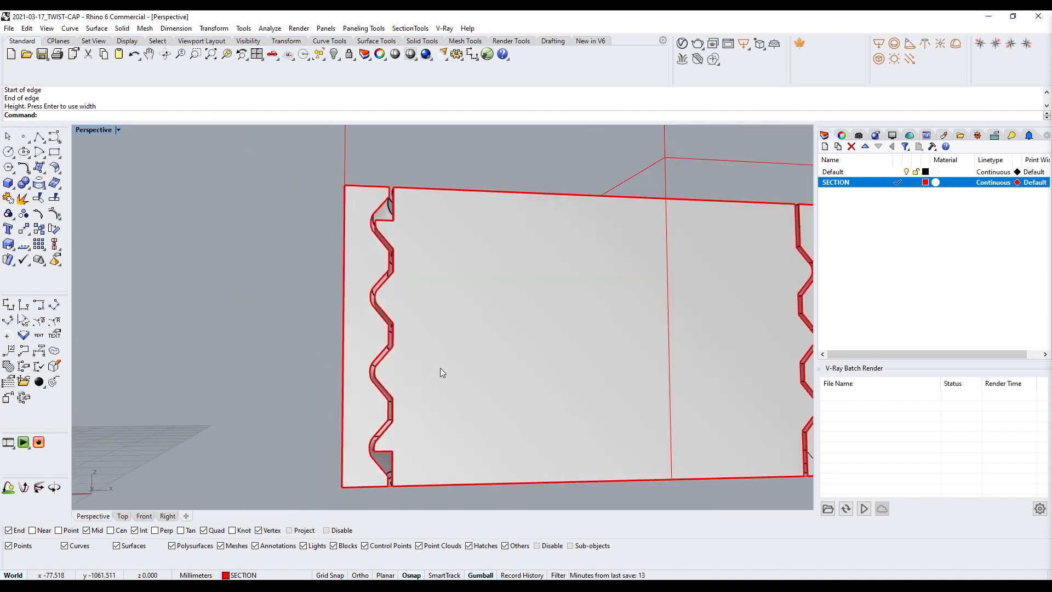
mouse_move(440, 367)
right_down()
mouse_move(462, 359)
mouse_move(493, 384)
mouse_move(528, 333)
mouse_move(384, 348)
right_up()
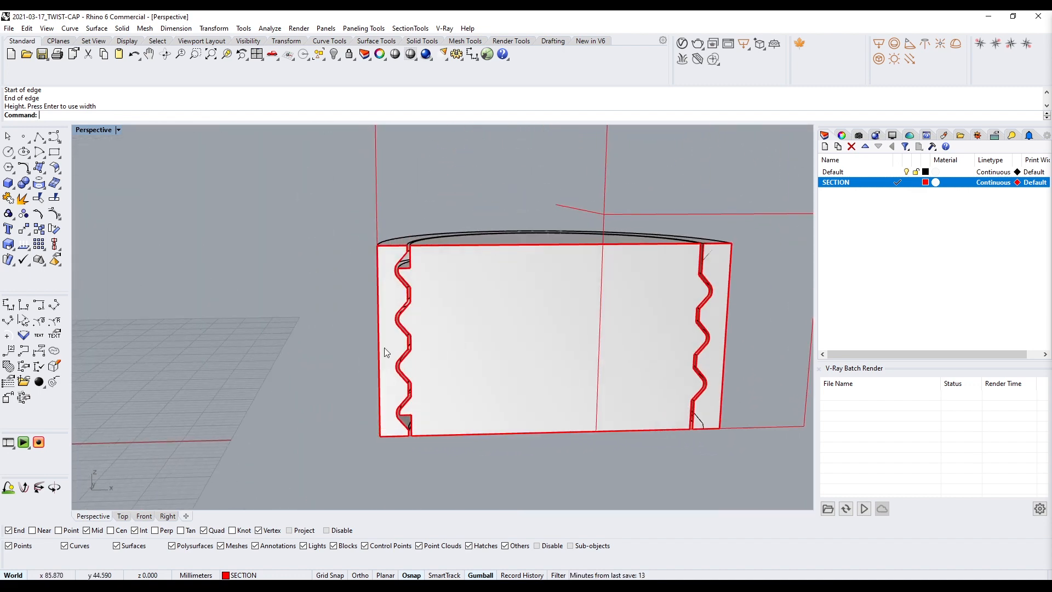
scroll(452, 430, up, 5)
mouse_move(452, 430)
right_down()
mouse_move(422, 366)
mouse_move(314, 373)
right_up()
scroll(441, 382, down, 2)
scroll(422, 366, down, 3)
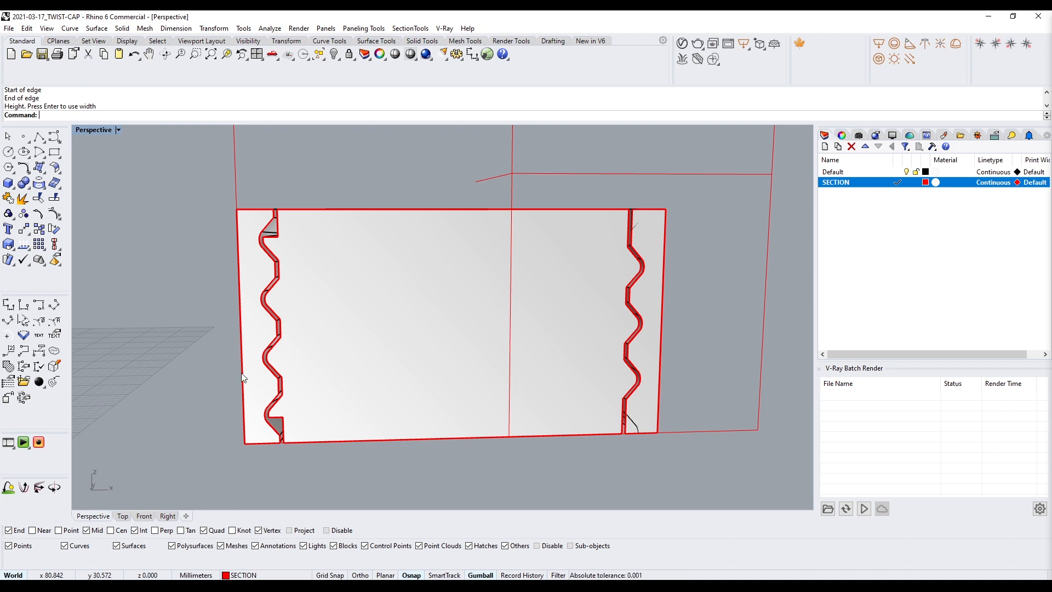
scroll(256, 307, up, 4)
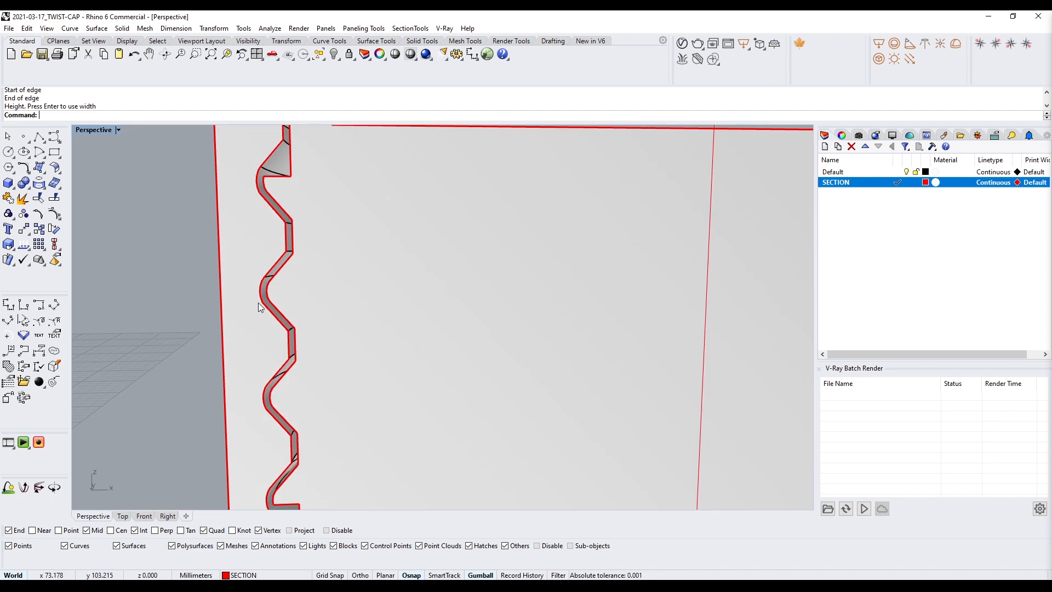
scroll(319, 305, down, 7)
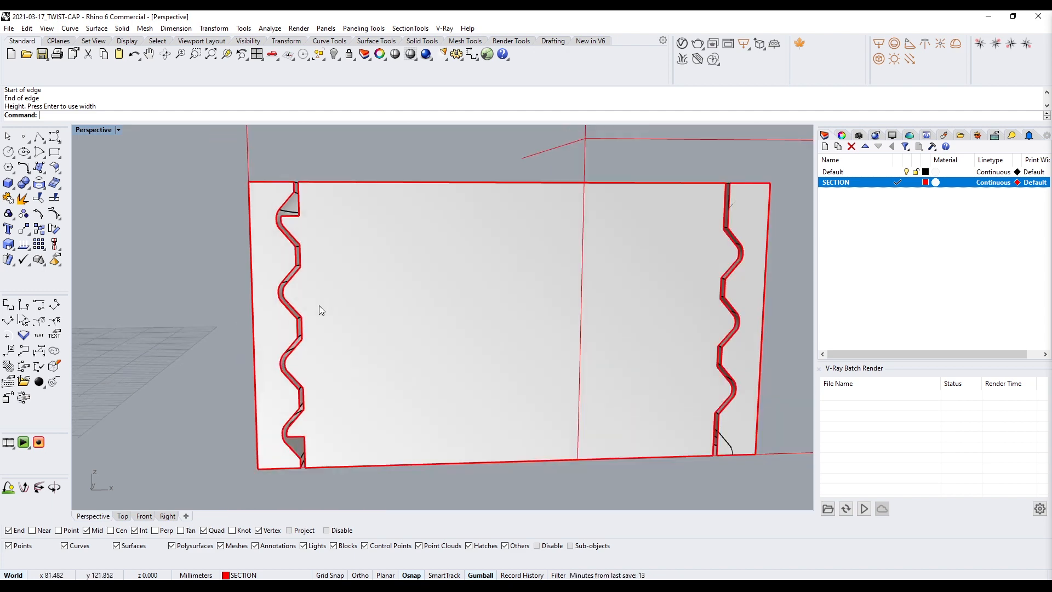
right_drag(322, 290, 455, 381)
scroll(322, 283, up, 2)
scroll(323, 284, up, 5)
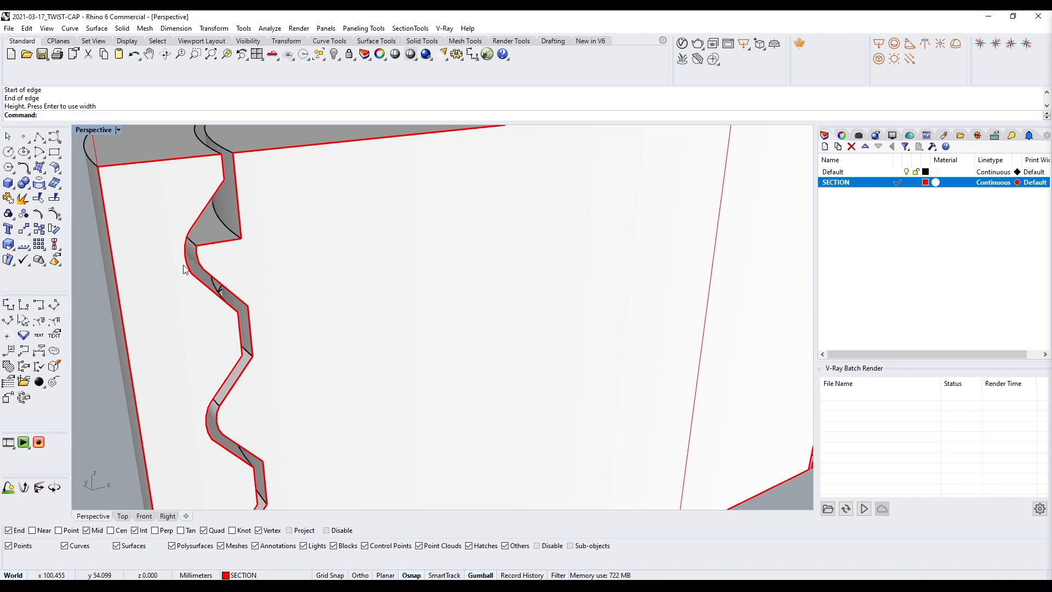
- Select the clipping plane that cuts through the cap and threaded body
scroll(458, 266, down, 5)
mouse_move(498, 355)
right_down()
mouse_move(672, 349)
mouse_move(480, 344)
right_up()
scroll(479, 344, down, 5)
click(556, 192)
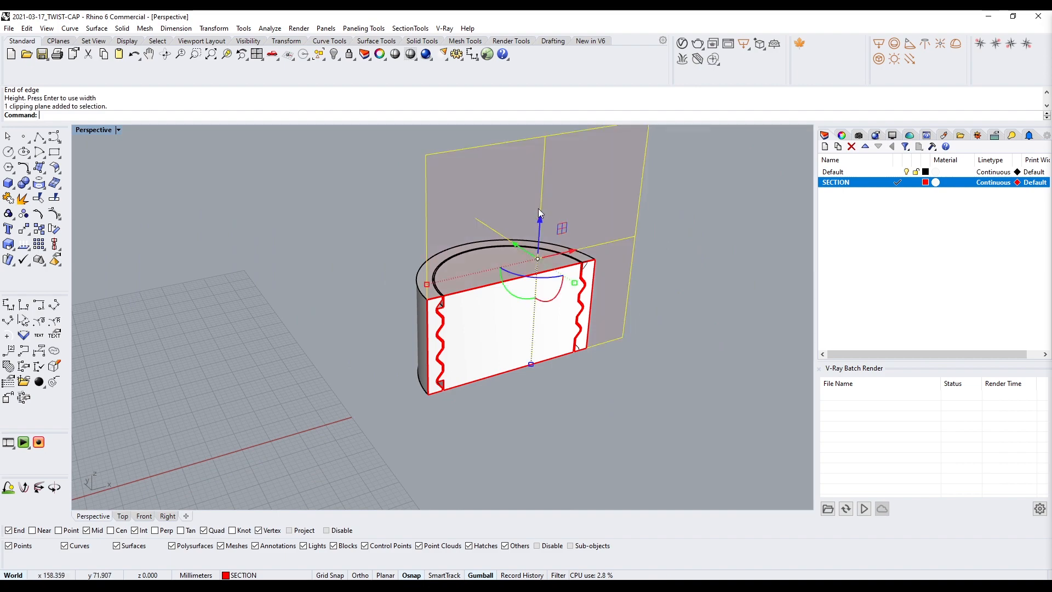
- Try removing the clipping plane from the sectioned cap, and undo the deletion
scroll(558, 191, down, 5)
key(Delete)
scroll(551, 242, up, 5)
scroll(610, 248, up, 2)
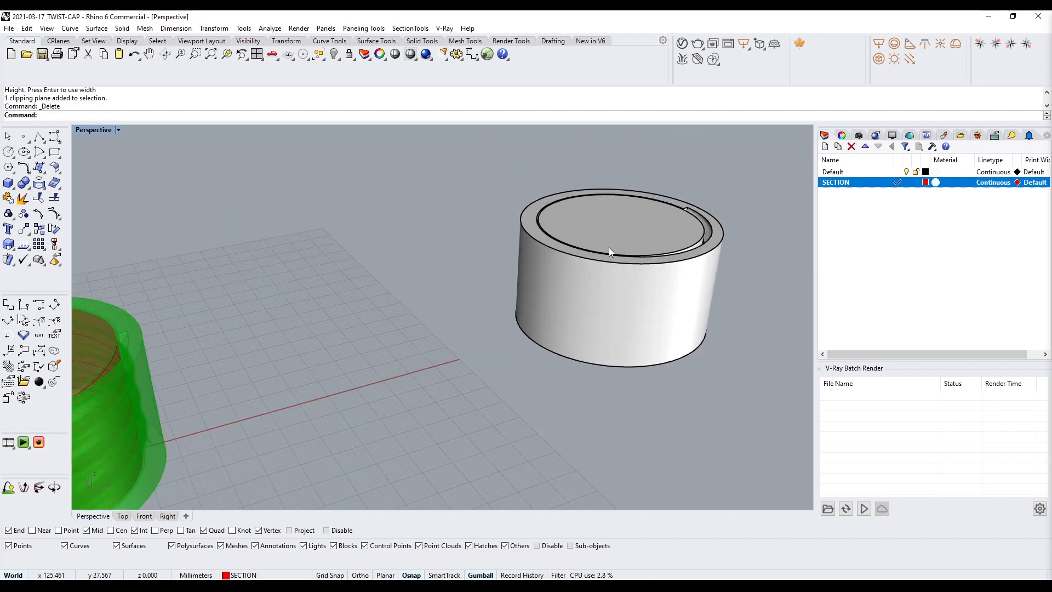
scroll(610, 247, down, 2)
key(ctrl+z)
key(Escape)
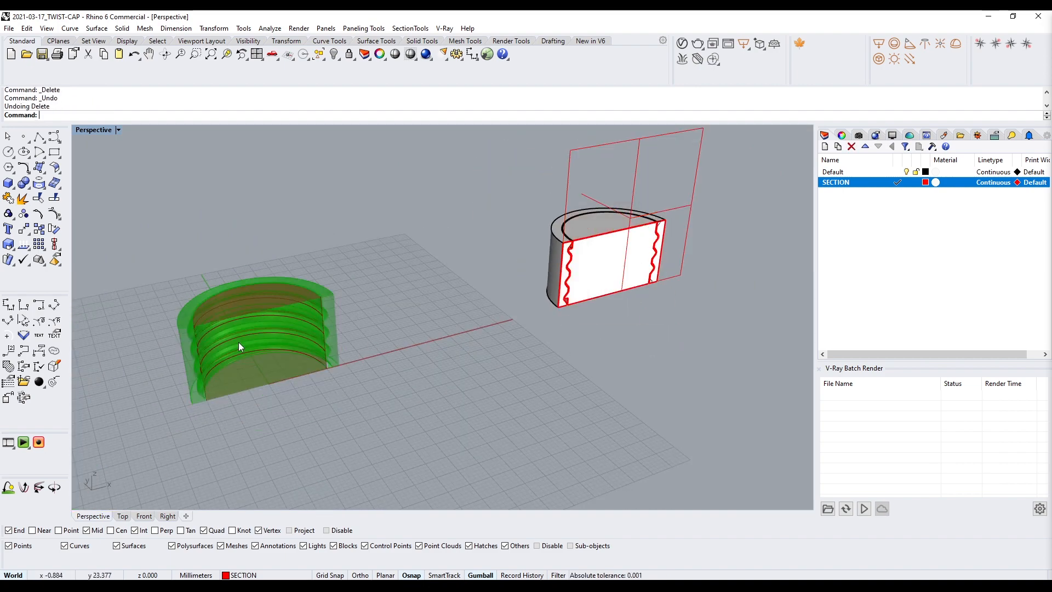
- Move the two red threaded polysurfaces from the grid along the X axis, placing them beside the sectioned cap
scroll(238, 345, up, 5)
scroll(558, 321, down, 5)
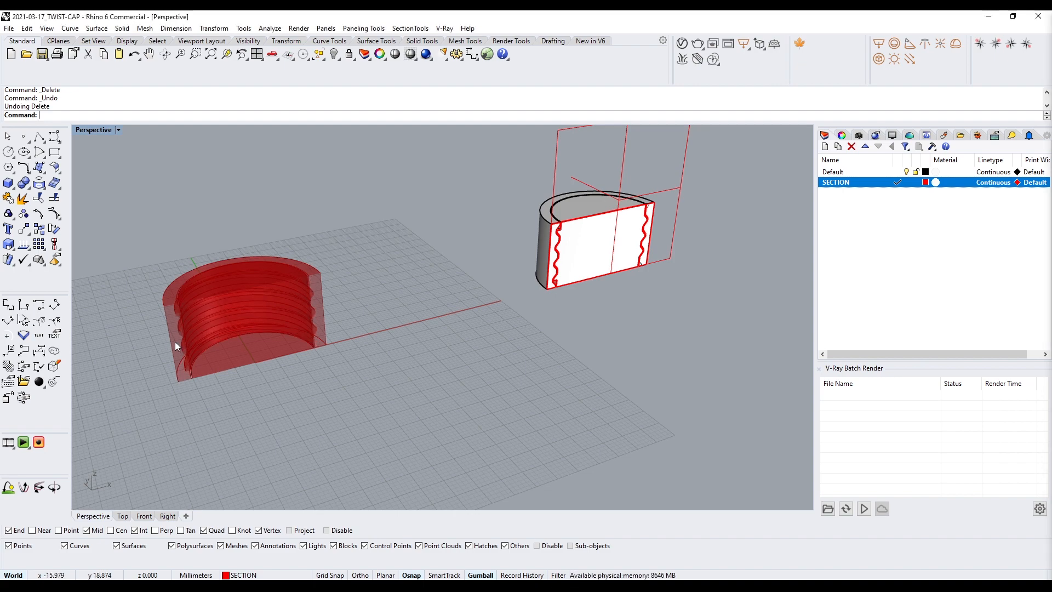
scroll(328, 321, up, 5)
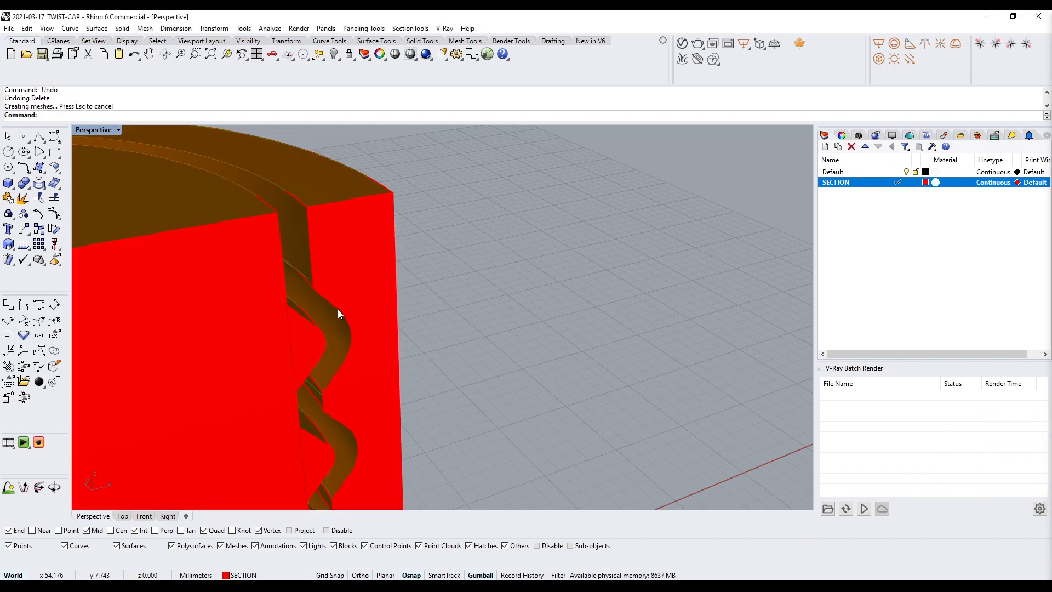
scroll(337, 312, down, 6)
drag(137, 226, 354, 370)
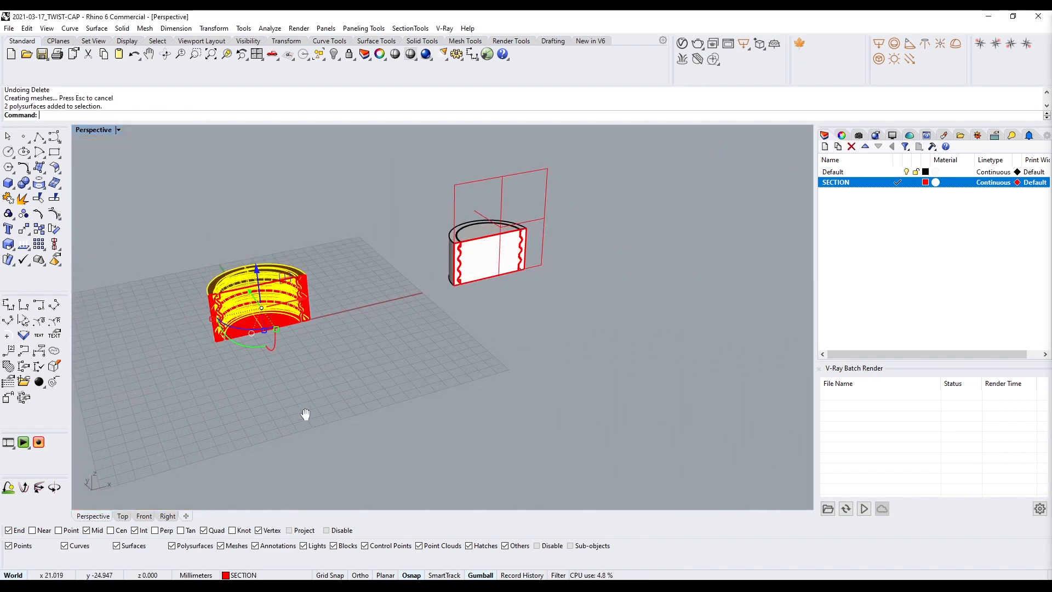
shift+right_drag(371, 413, 330, 477)
drag(266, 372, 641, 291)
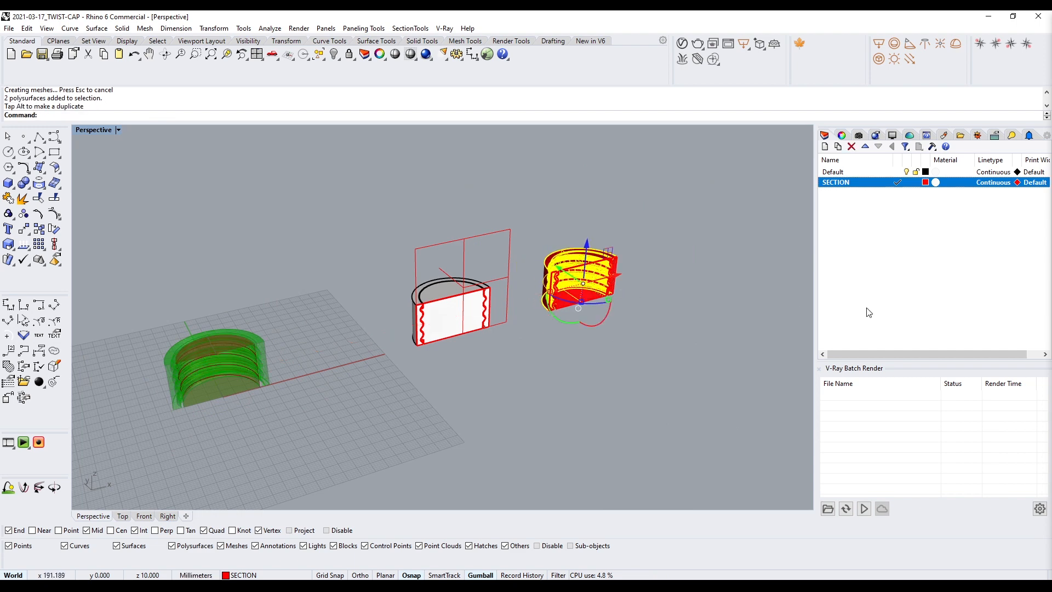
- Change the two relocated threaded polysurfaces to the Default layer and clear the selection
right_click(906, 277)
click(724, 376)
drag(722, 376, 534, 215)
right_click(877, 175)
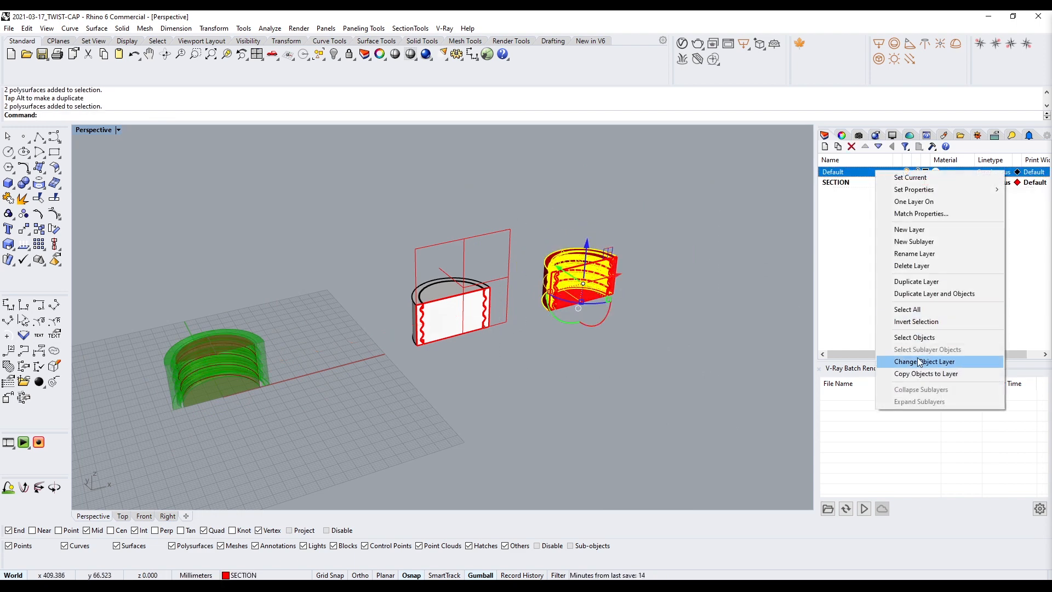
click(939, 361)
key(Escape)
- Examine the gap between the inner and outer threads in the cross-sections of both cap versions
right_drag(561, 277, 494, 263)
scroll(455, 254, up, 6)
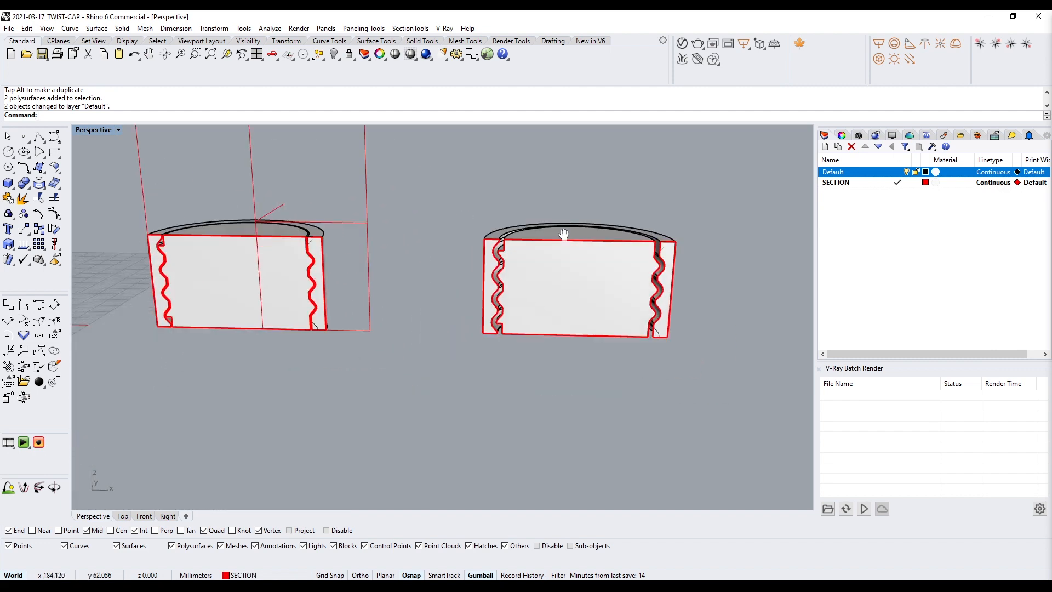
scroll(482, 236, up, 5)
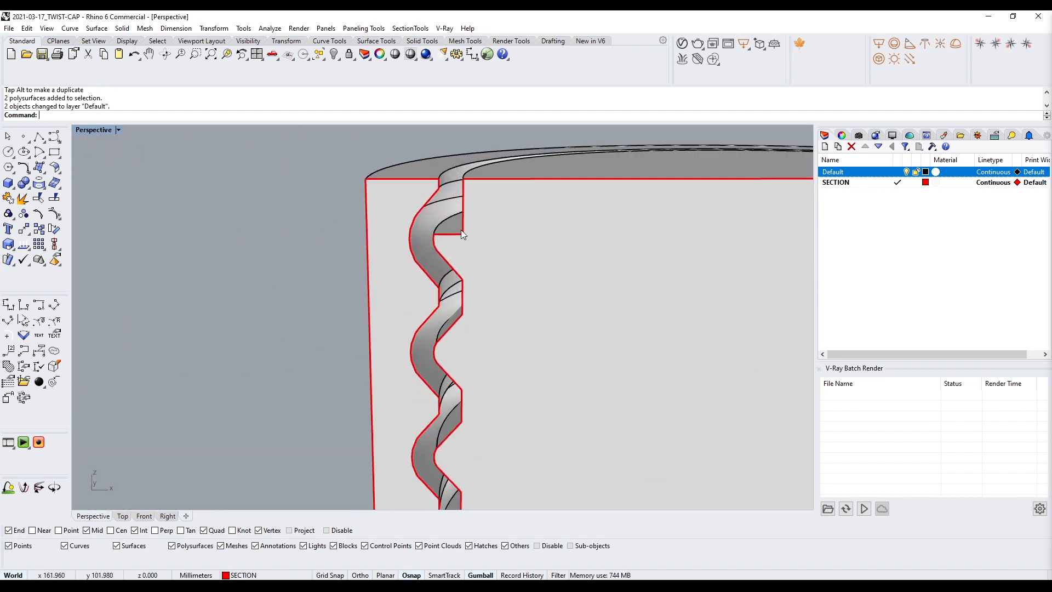
scroll(443, 220, down, 5)
mouse_move(393, 254)
right_down()
mouse_move(594, 265)
mouse_move(384, 247)
right_up()
scroll(353, 219, up, 8)
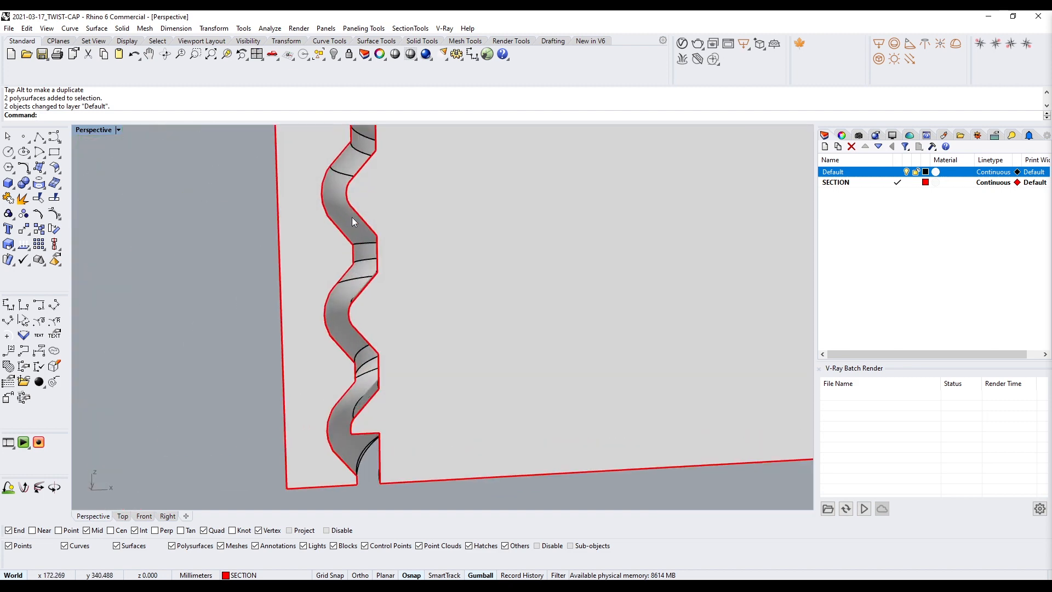
right_drag(311, 227, 305, 271)
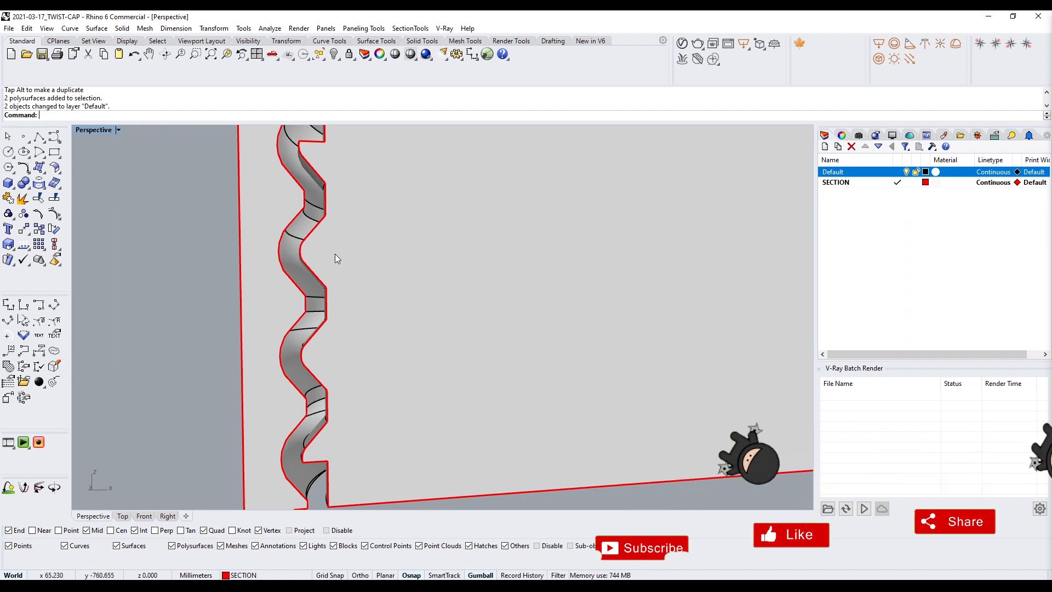
scroll(416, 300, down, 6)
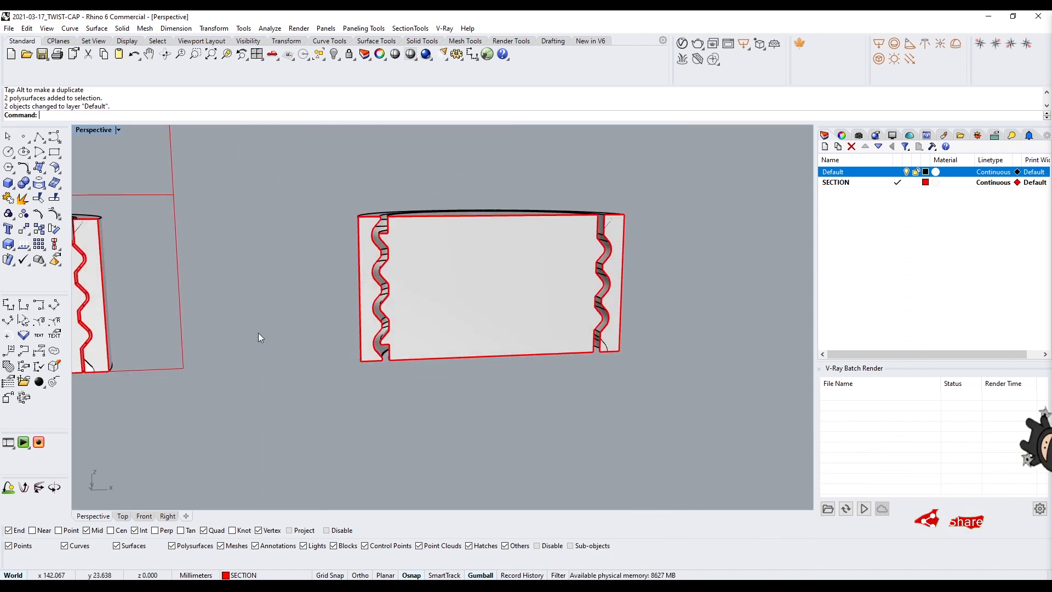
right_drag(259, 333, 625, 321)
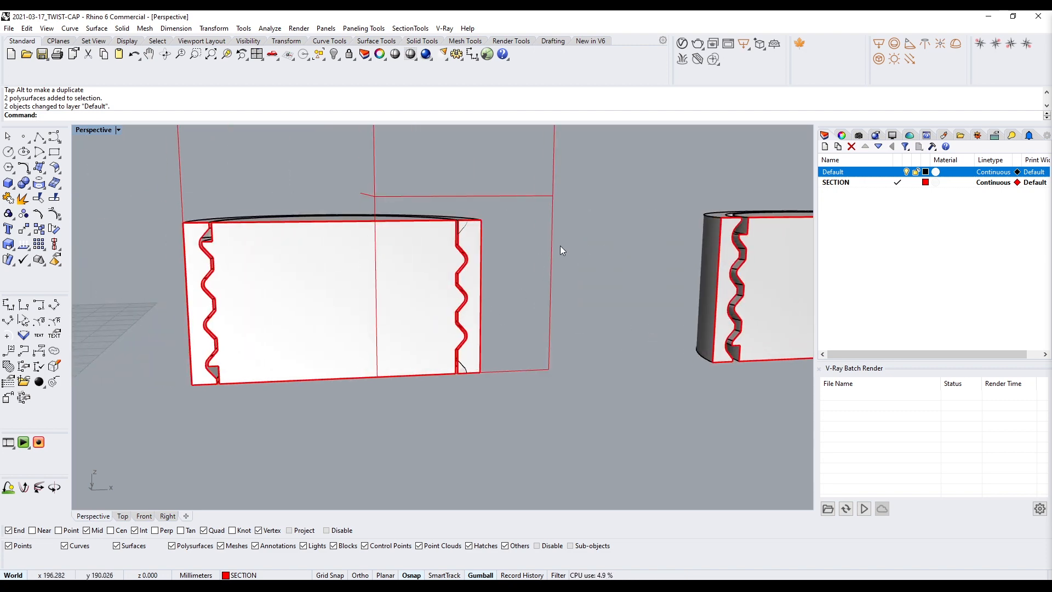
- Delete the clipping plane and both pairs of baked cap polysurfaces
scroll(560, 246, down, 5)
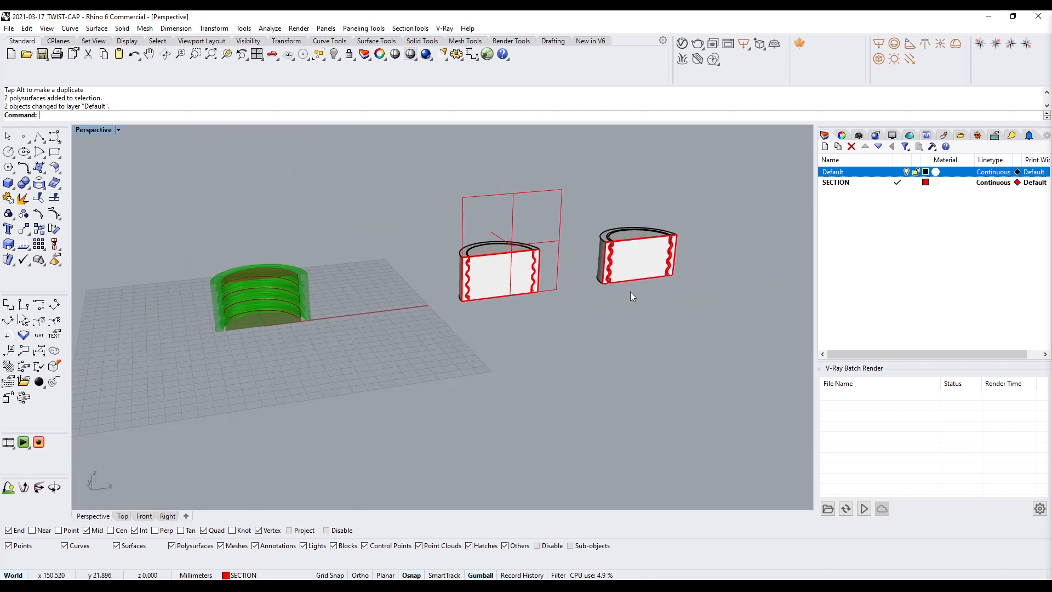
drag(731, 330, 482, 186)
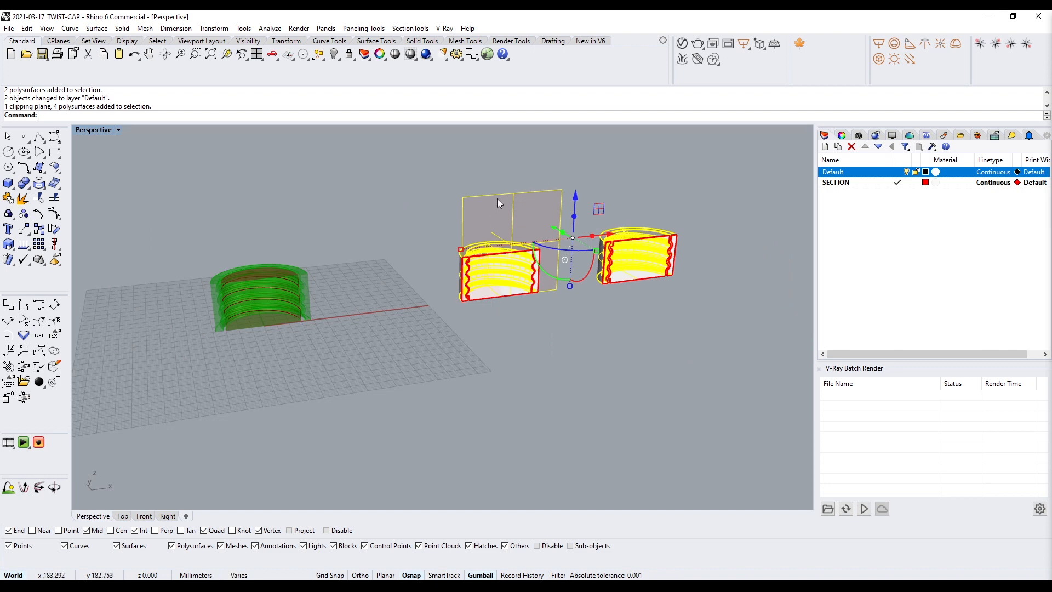
key(Delete)
- Examine the complete threaded cap preview from different distances and angles
scroll(272, 312, up, 4)
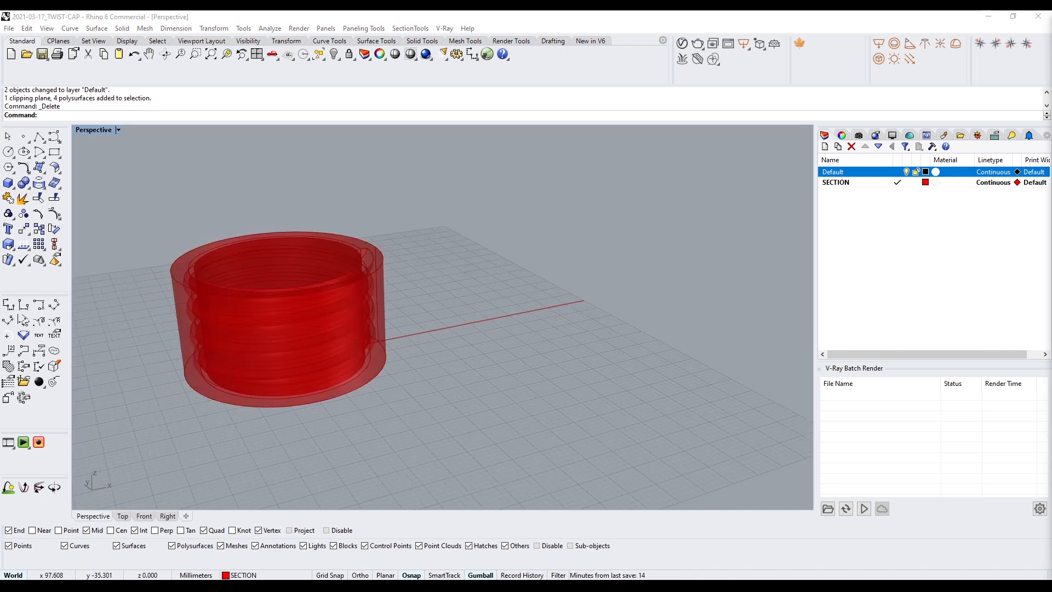
scroll(390, 365, down, 2)
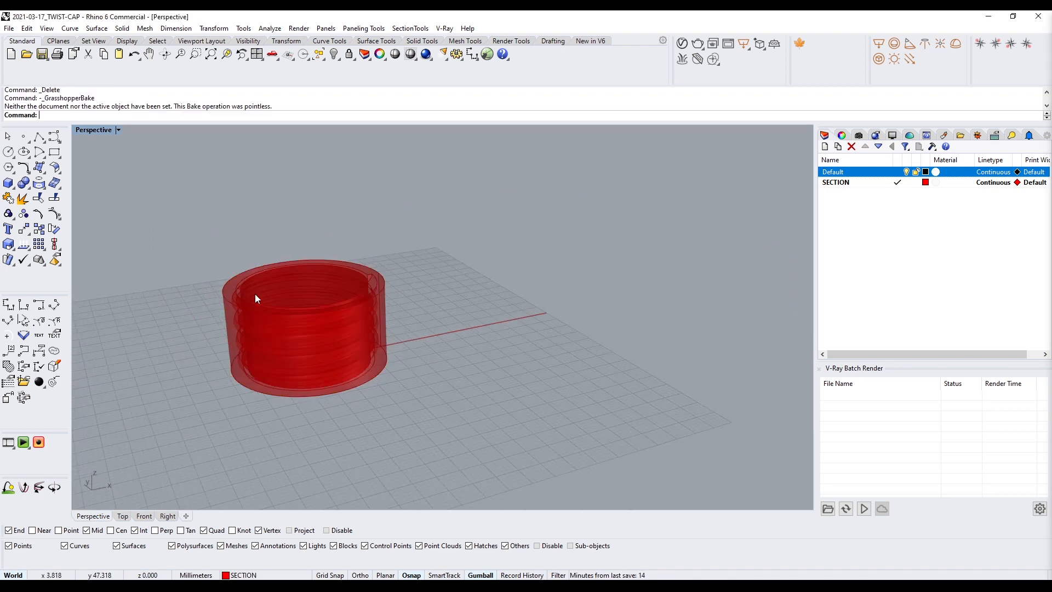
scroll(254, 293, up, 4)
scroll(256, 234, down, 2)
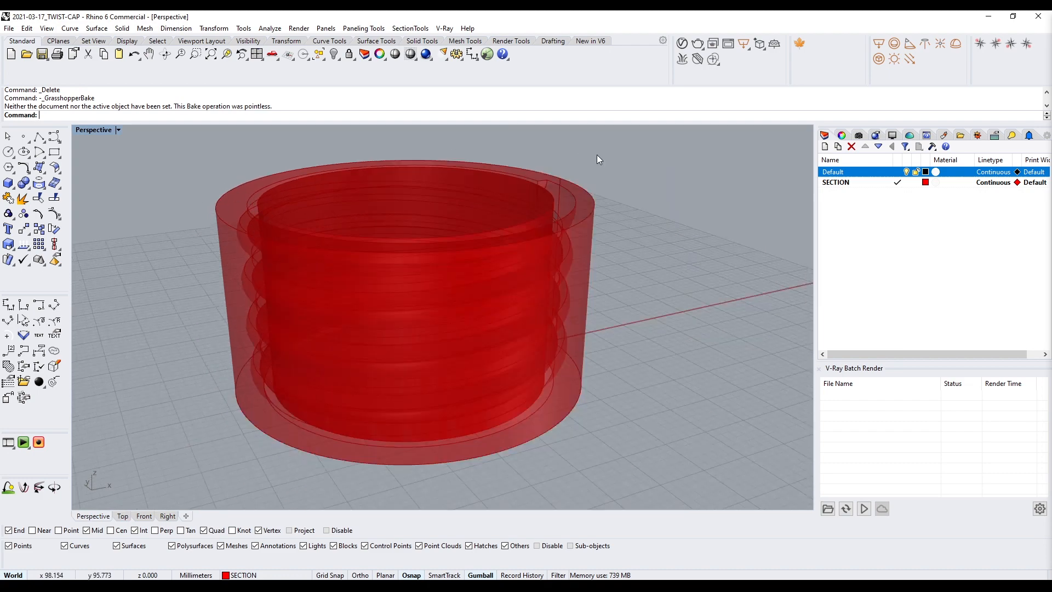
scroll(325, 218, down, 3)
right_drag(317, 296, 436, 364)
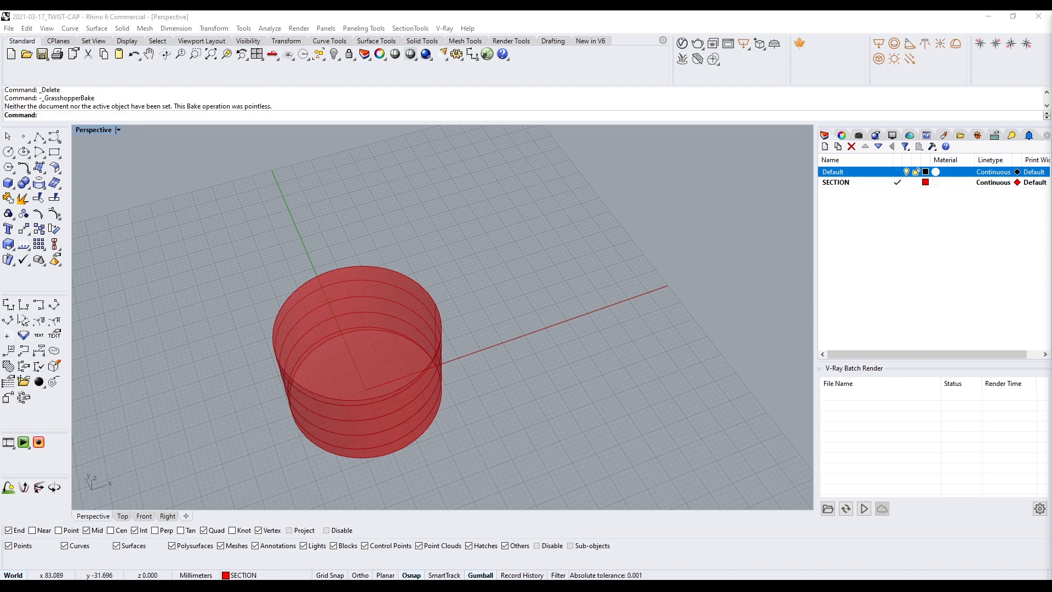
- Examine the previewed cylinder's base, its inner offset circle and the ring closing its underside
right_drag(305, 418, 368, 321)
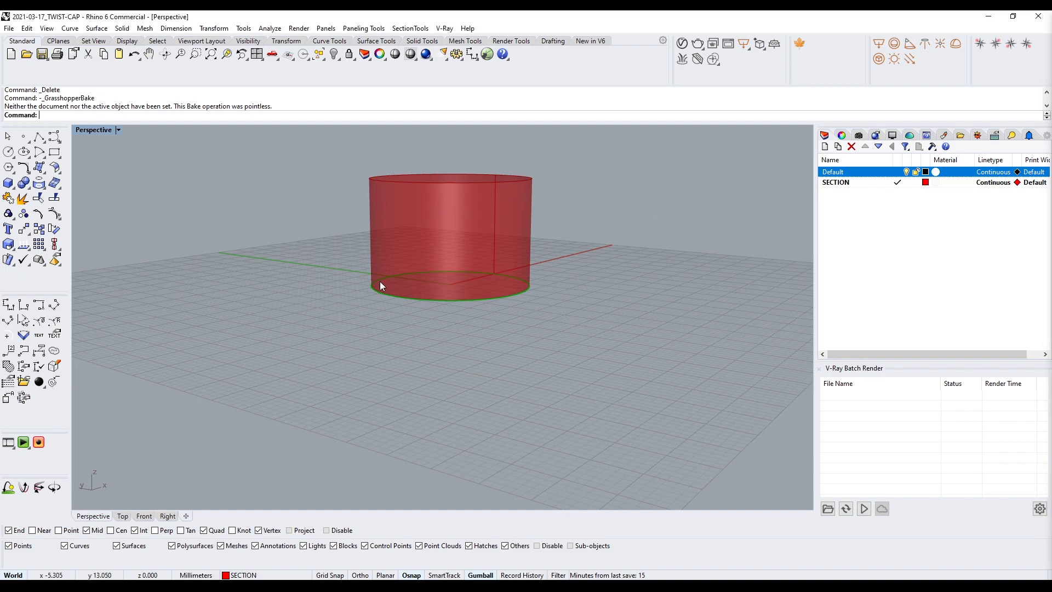
scroll(378, 283, up, 3)
scroll(406, 288, down, 2)
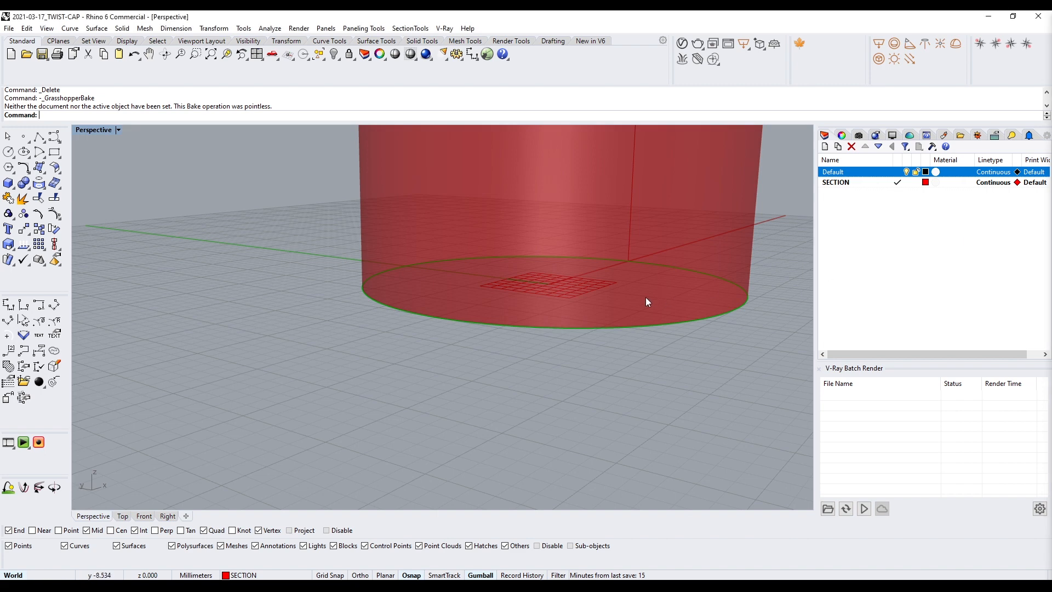
shift+right_drag(646, 297, 222, 331)
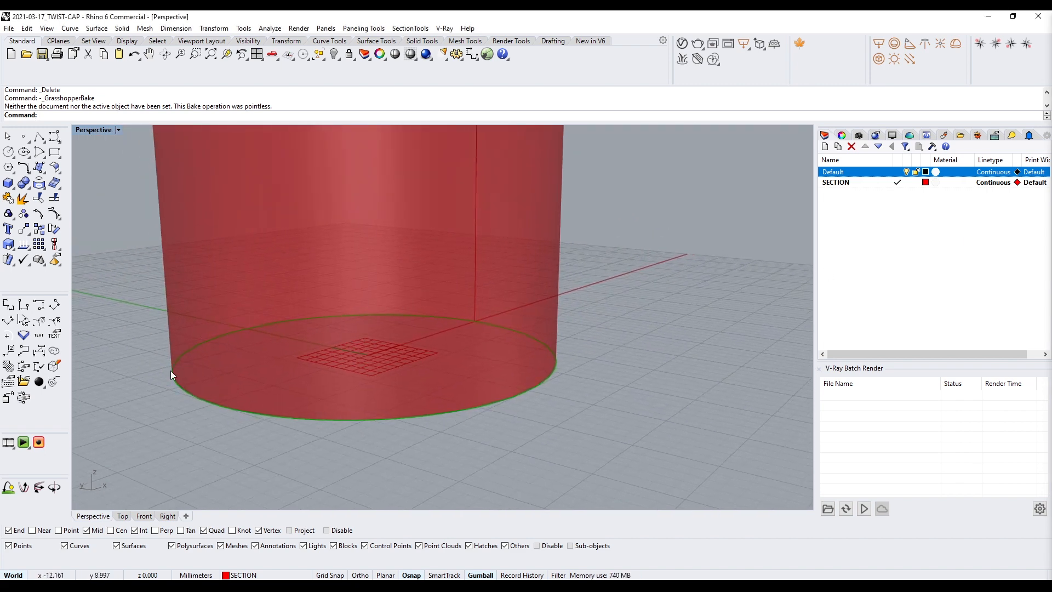
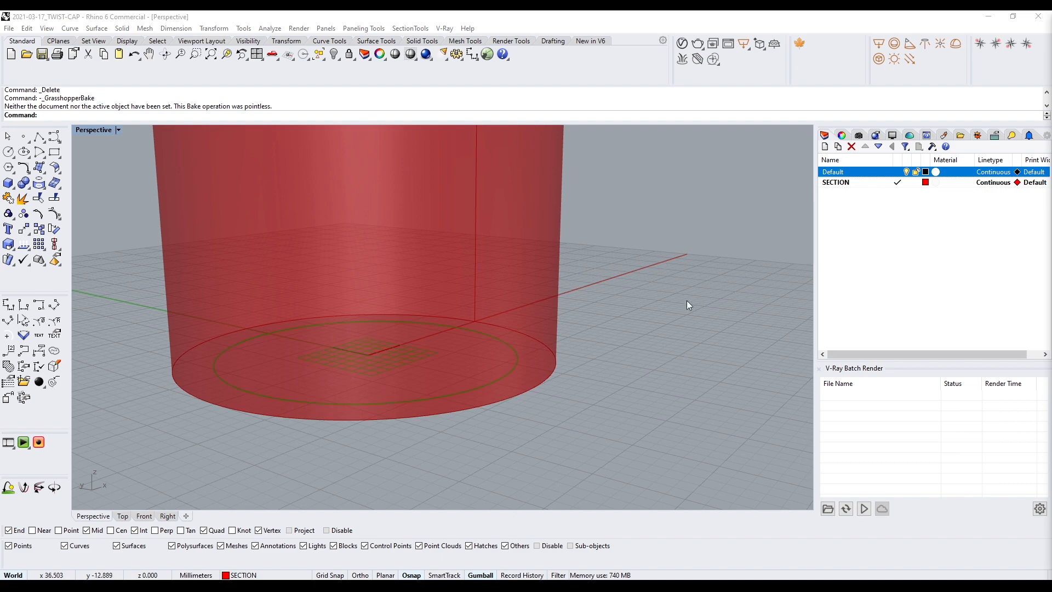
scroll(686, 300, down, 5)
scroll(623, 386, up, 4)
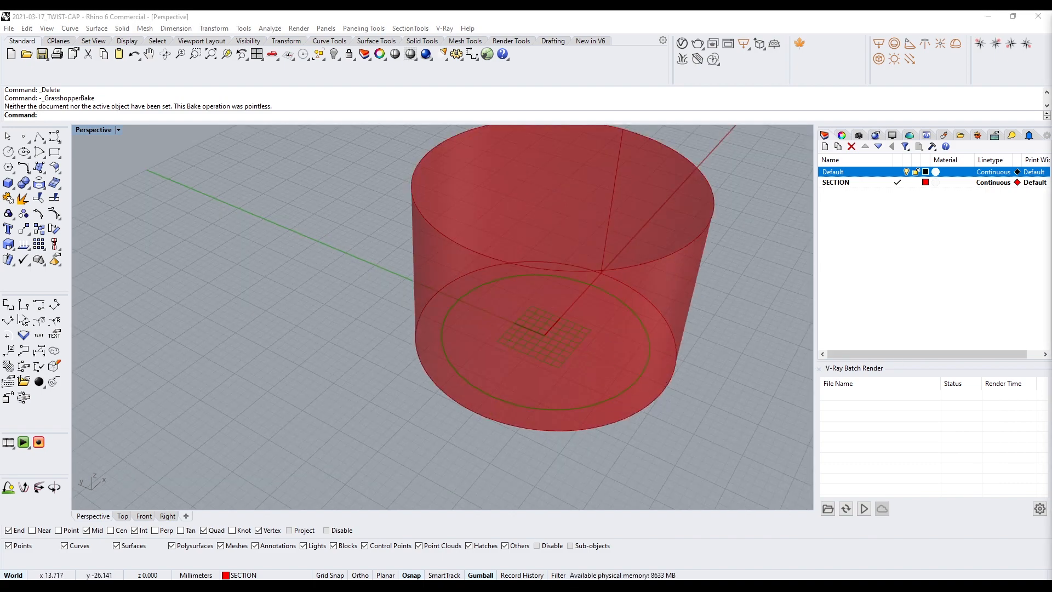
right_drag(608, 416, 686, 163)
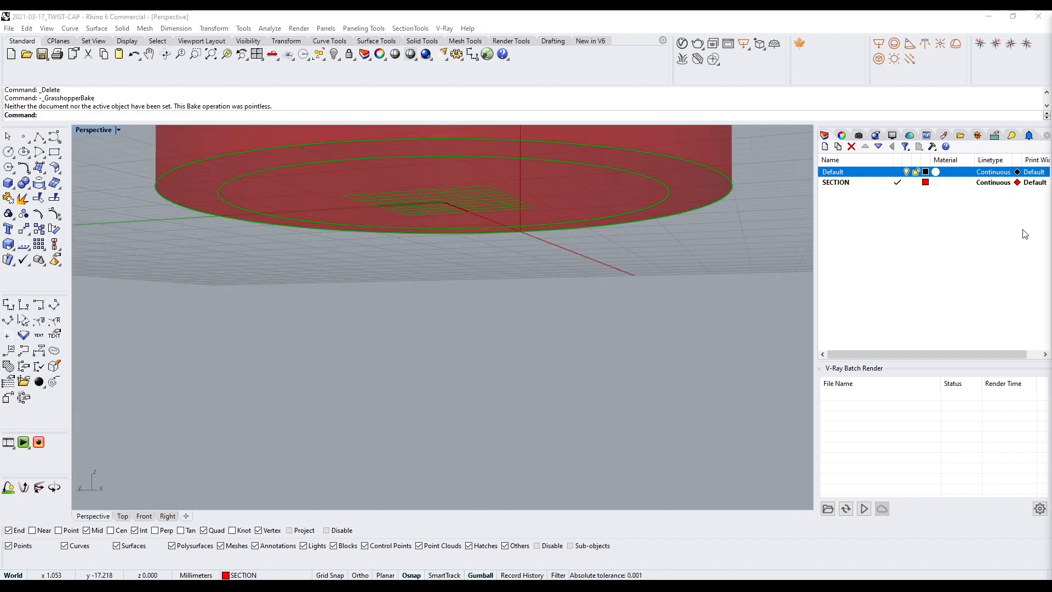
scroll(588, 254, down, 9)
shift+right_drag(590, 255, 524, 383)
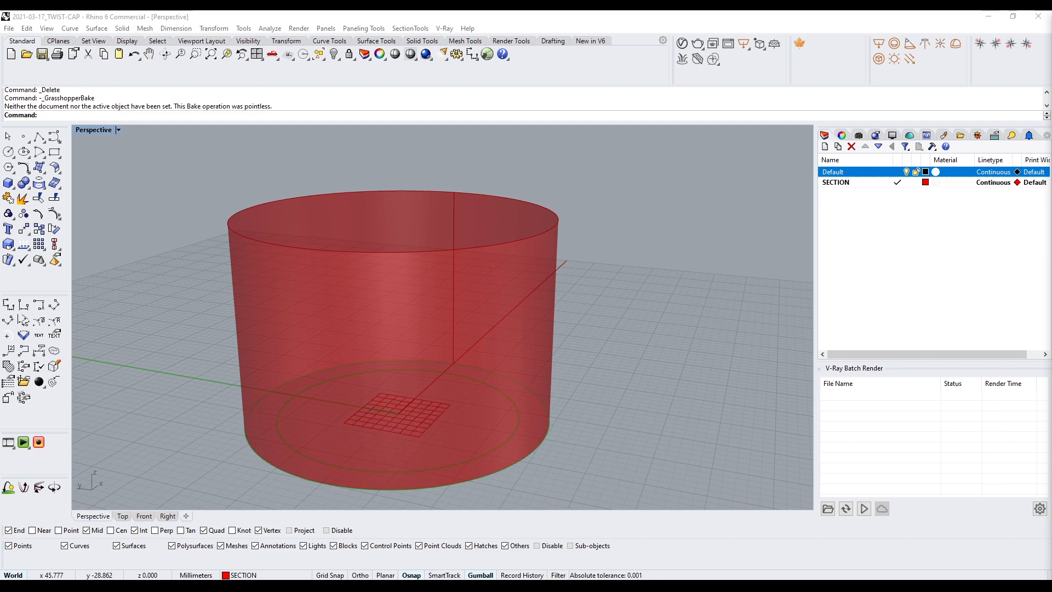
right_drag(452, 361, 584, 183)
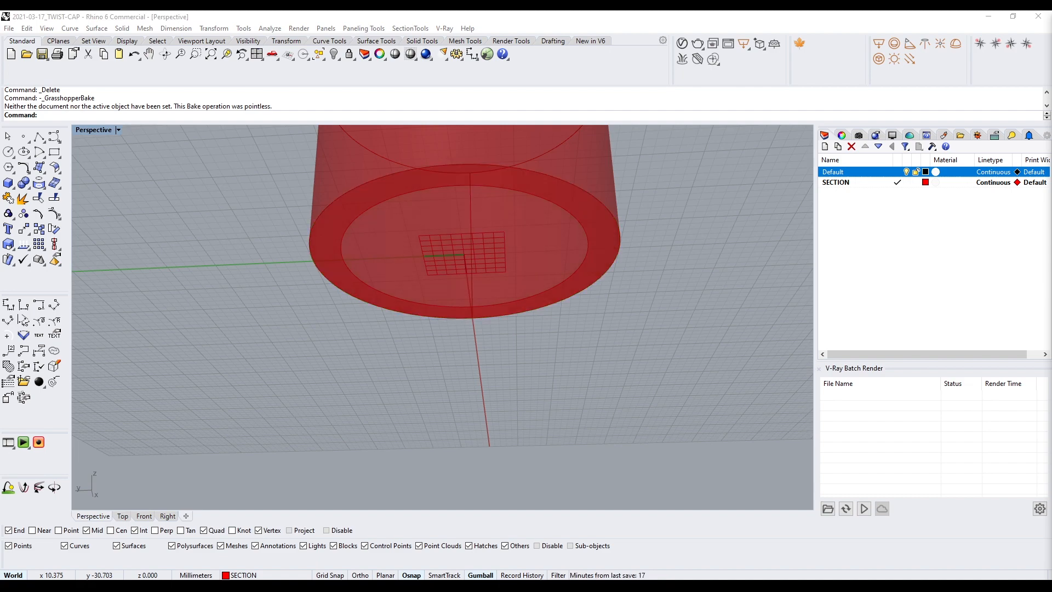
right_drag(552, 232, 563, 271)
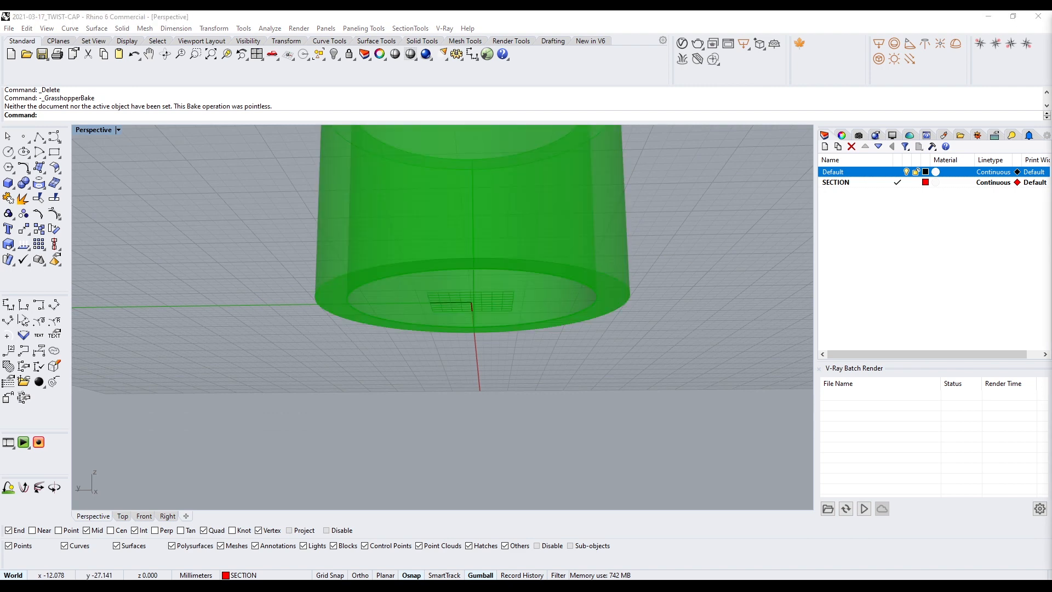
- Examine the hollow threaded neck and how it sits inside the outer cap preview
scroll(481, 292, down, 3)
right_drag(481, 291, 487, 384)
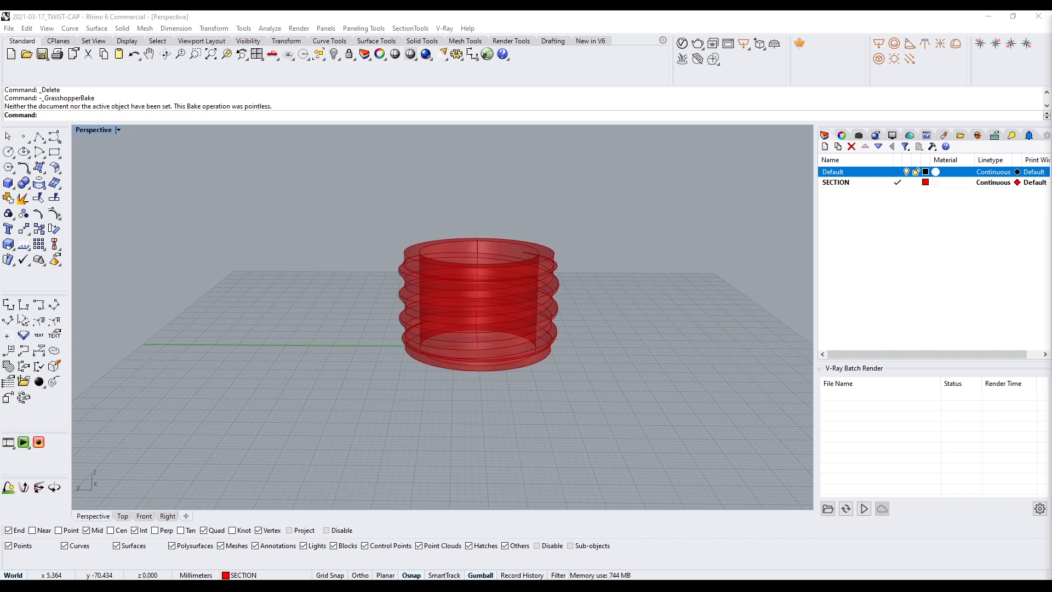
right_drag(188, 341, 444, 358)
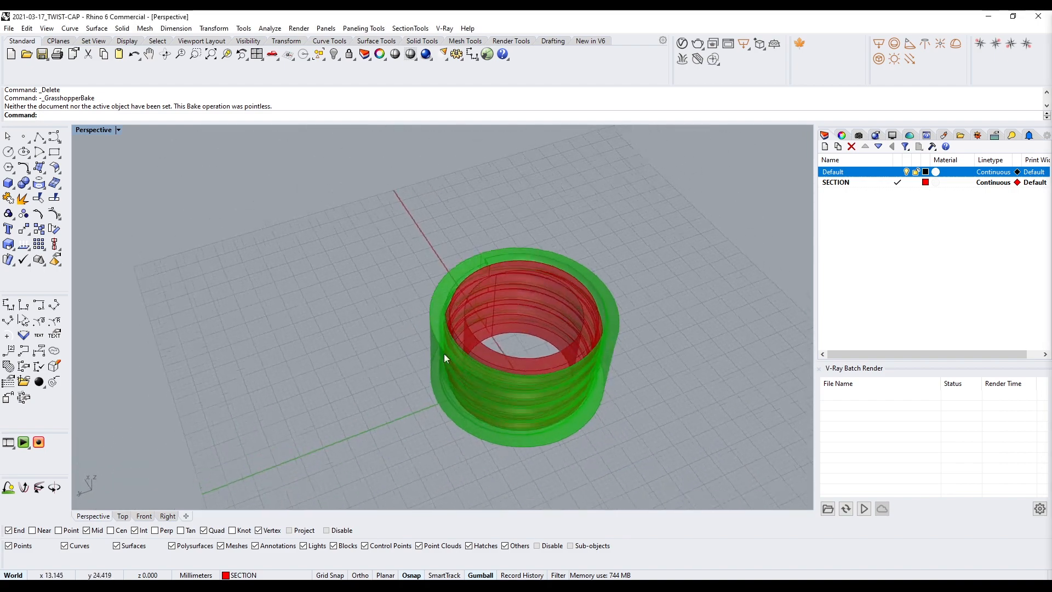
scroll(696, 316, up, 5)
scroll(455, 335, down, 4)
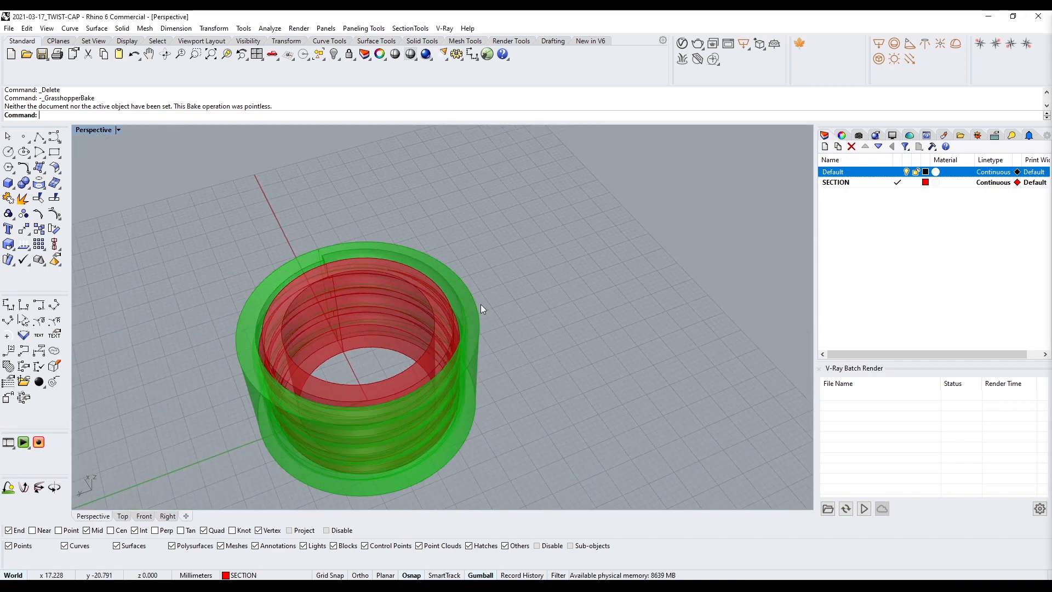
scroll(390, 425, up, 6)
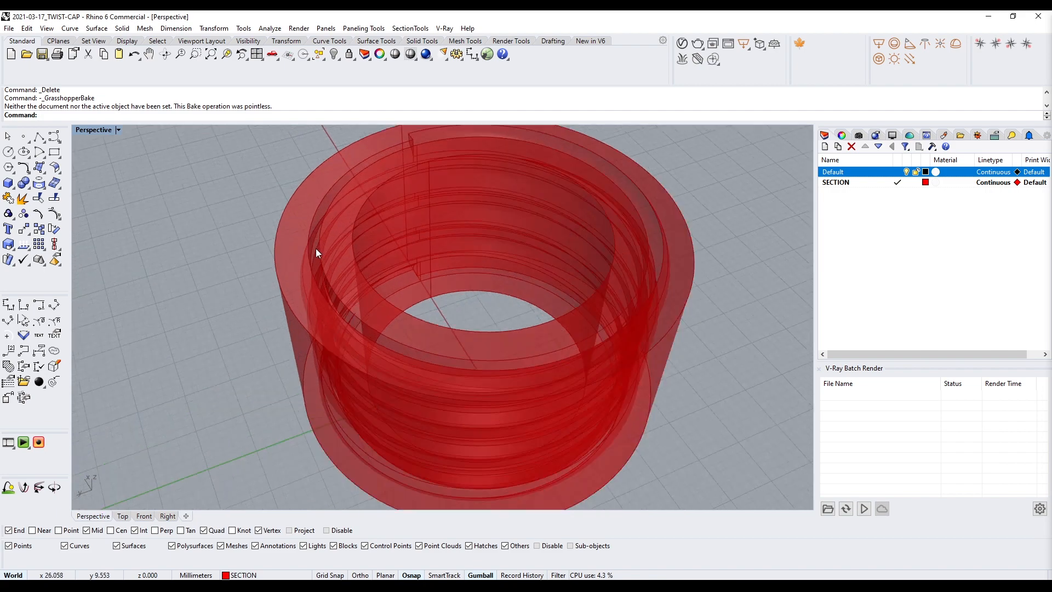
scroll(320, 251, down, 3)
right_drag(325, 252, 295, 265)
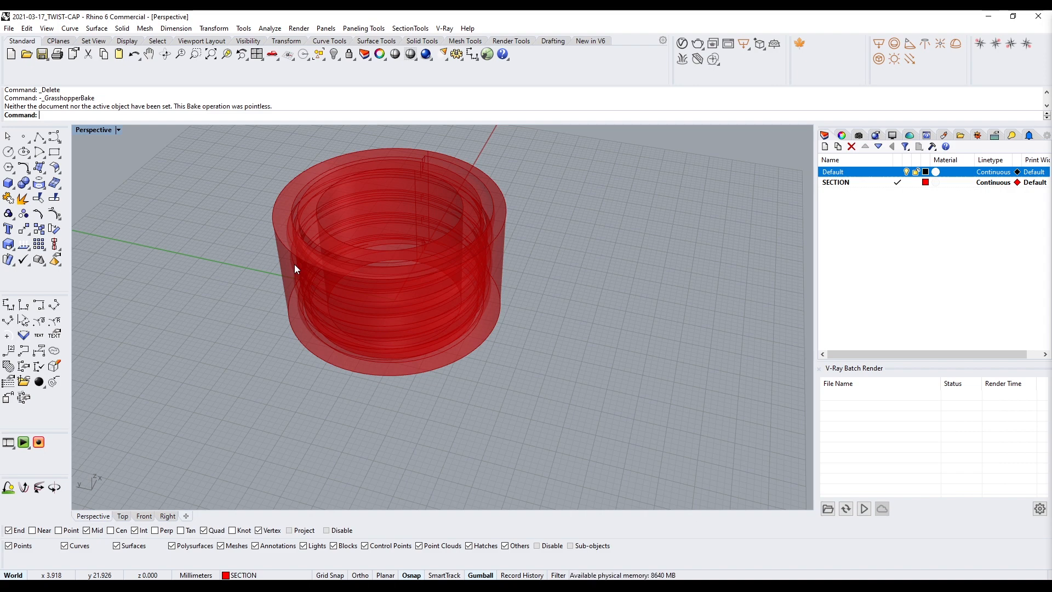
right_drag(588, 221, 518, 329)
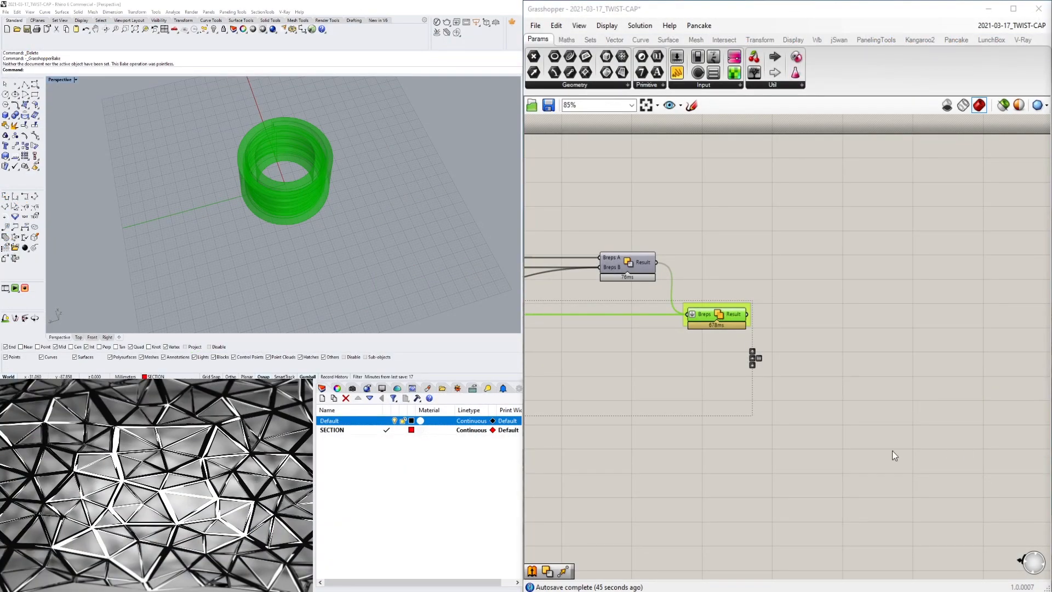
- Review the component network from the final solid differences back to the base circle, height, wall and tolerance parameters
click(806, 422)
scroll(683, 406, down, 2)
right_drag(684, 405, 919, 349)
scroll(663, 359, down, 2)
right_drag(663, 359, 782, 346)
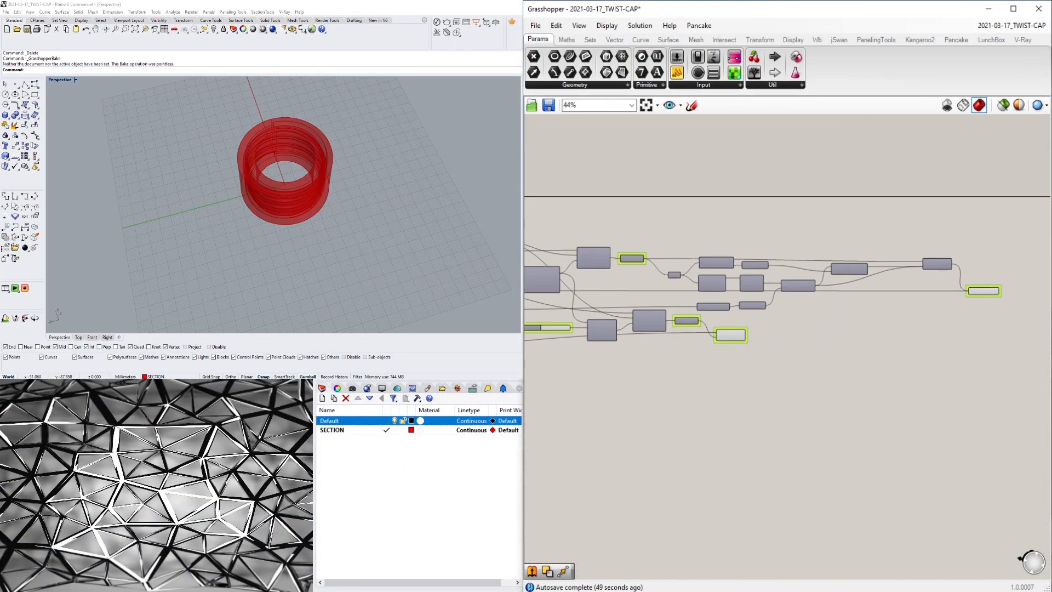
scroll(731, 330, up, 5)
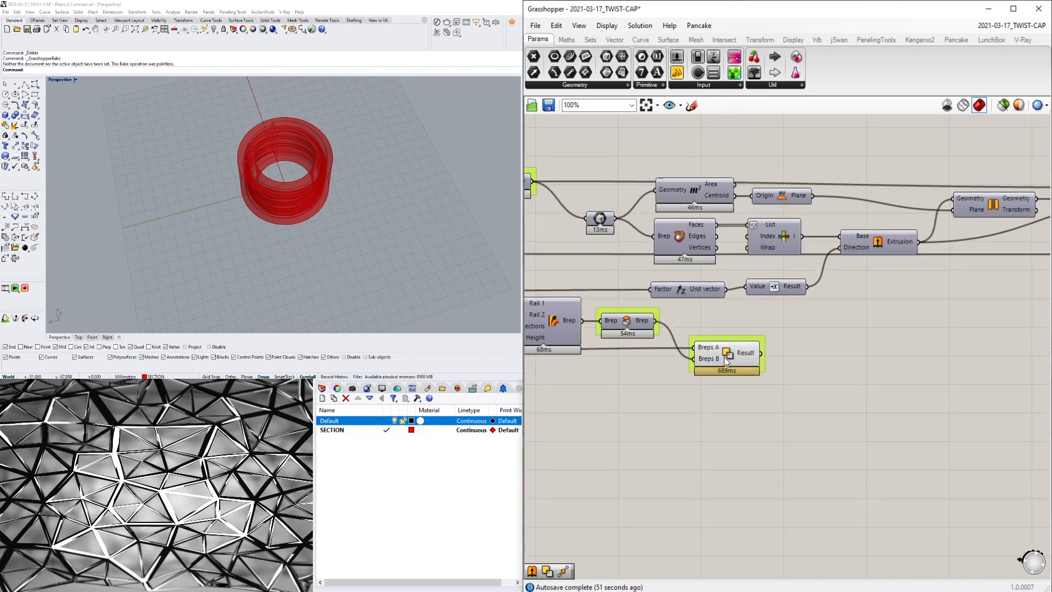
click(725, 358)
click(668, 427)
right_drag(584, 405, 894, 387)
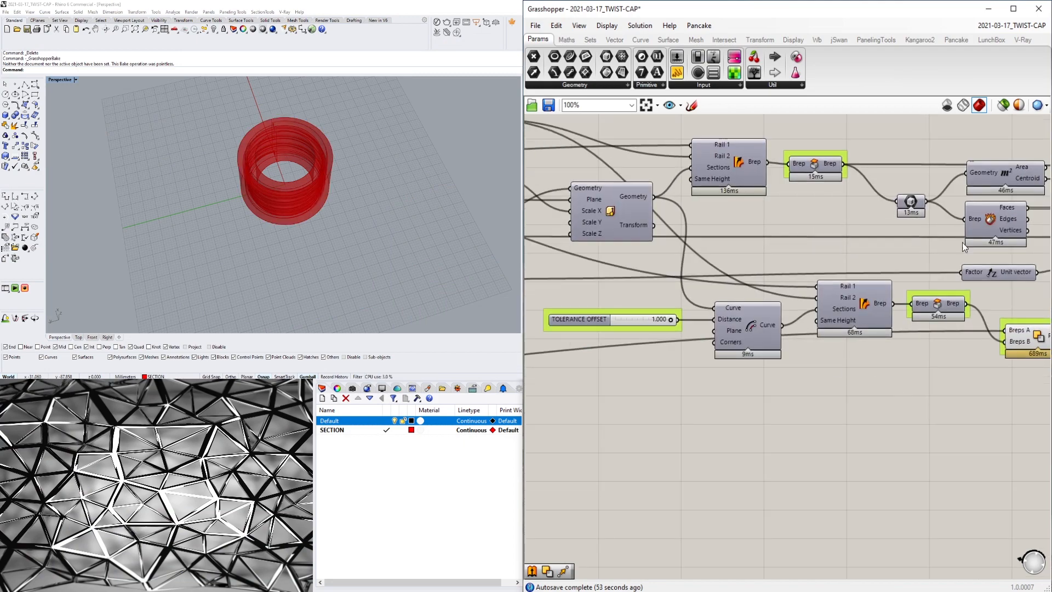
mouse_move(651, 378)
right_down()
mouse_move(700, 383)
mouse_move(643, 392)
right_up()
scroll(643, 392, down, 5)
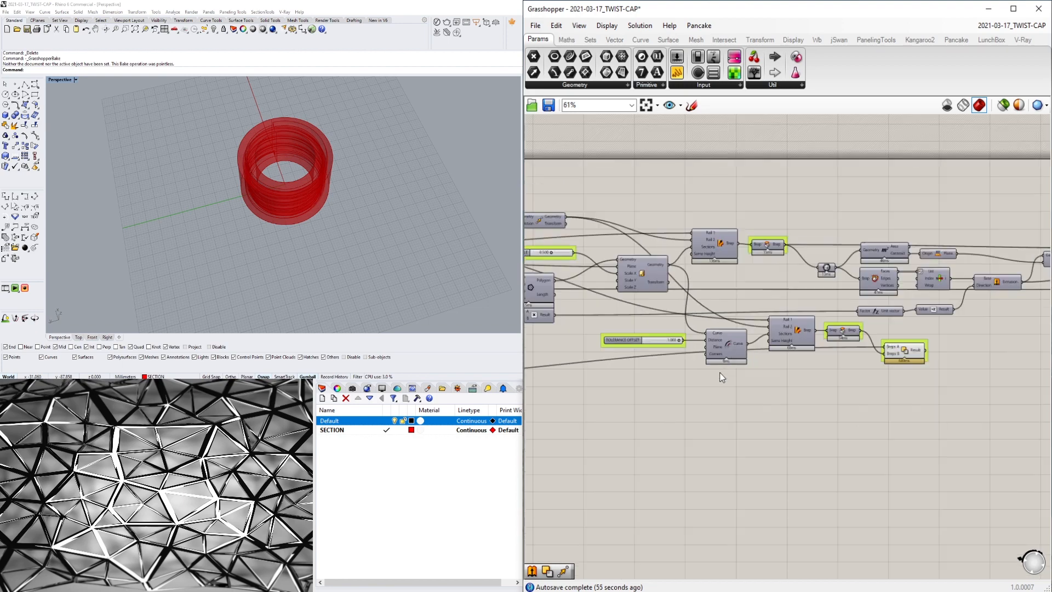
right_drag(873, 393, 783, 324)
scroll(874, 359, up, 2)
scroll(763, 327, up, 2)
scroll(779, 332, down, 1)
right_drag(619, 248, 765, 292)
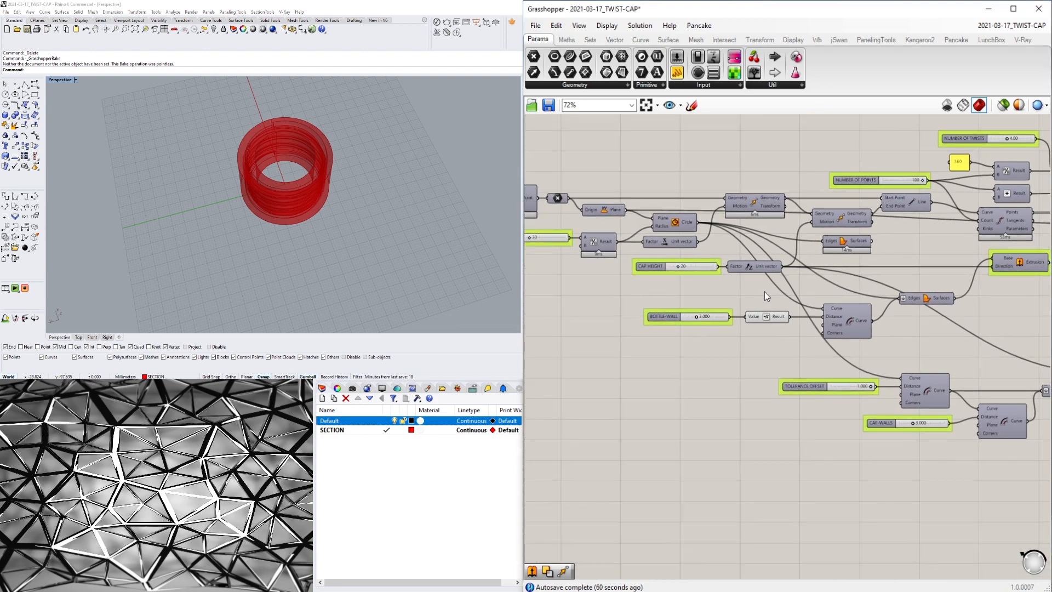
- Turn on the previews of the base circle and the bottle-wall offset curve and inspect both at the neck's base
right_click(676, 222)
right_drag(263, 201, 391, 205)
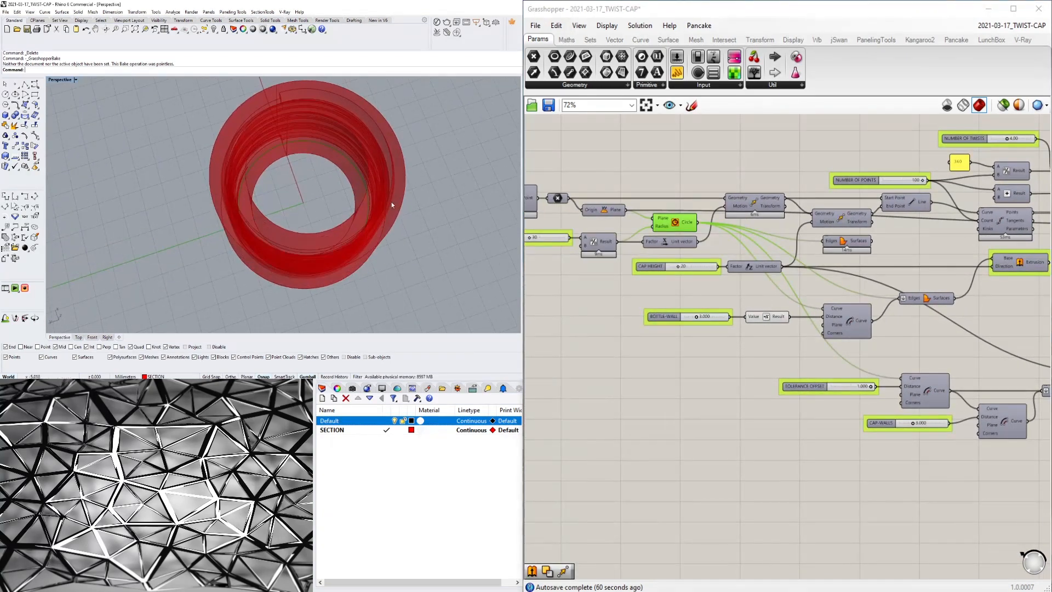
right_drag(846, 291, 709, 279)
right_click(704, 311)
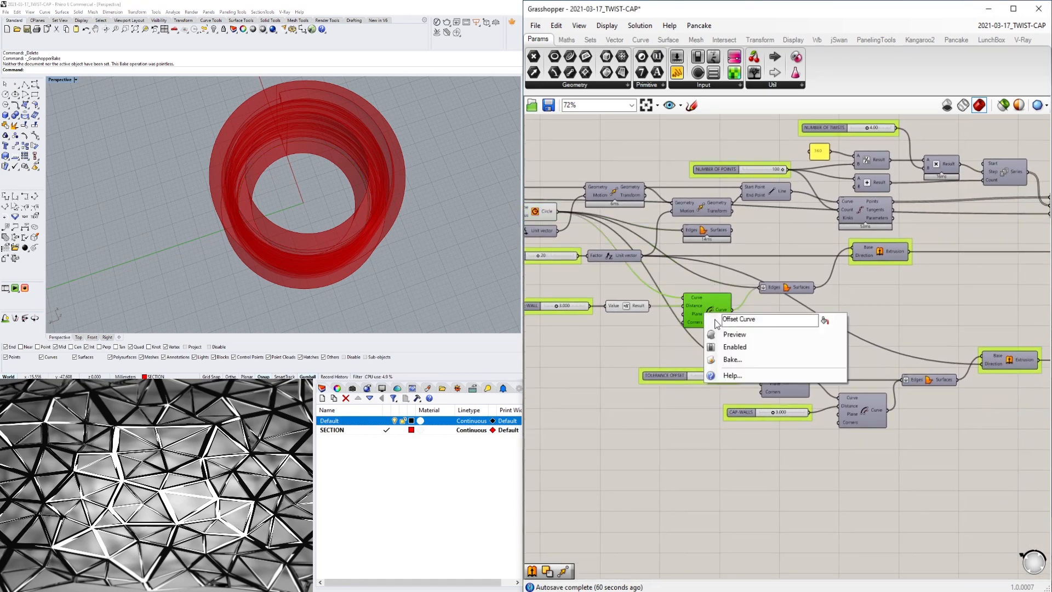
click(724, 331)
right_drag(307, 219, 268, 192)
right_drag(275, 228, 243, 186)
right_drag(847, 311, 865, 352)
- Turn on the preview of the bottle-wall Boundary Surfaces ring and inspect it inside the cap
click(806, 327)
right_click(806, 328)
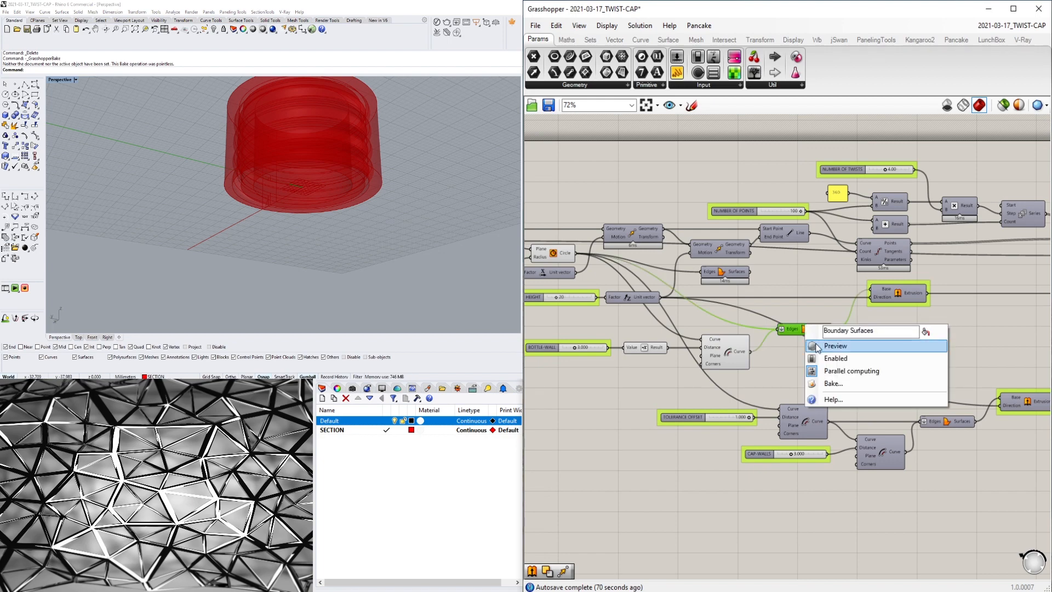
click(822, 346)
scroll(257, 167, up, 5)
scroll(226, 146, down, 2)
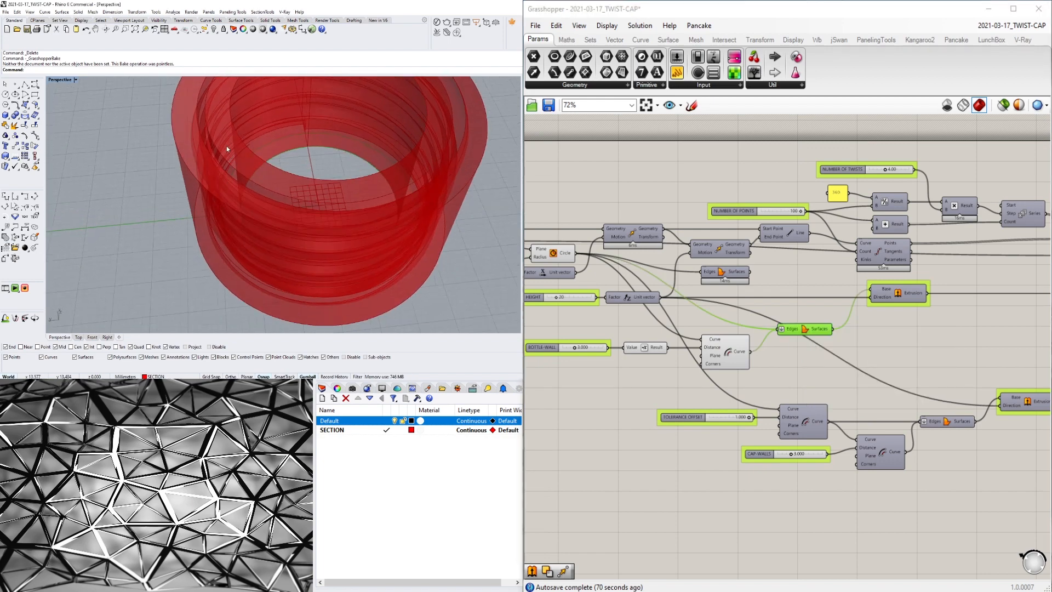
scroll(251, 111, down, 3)
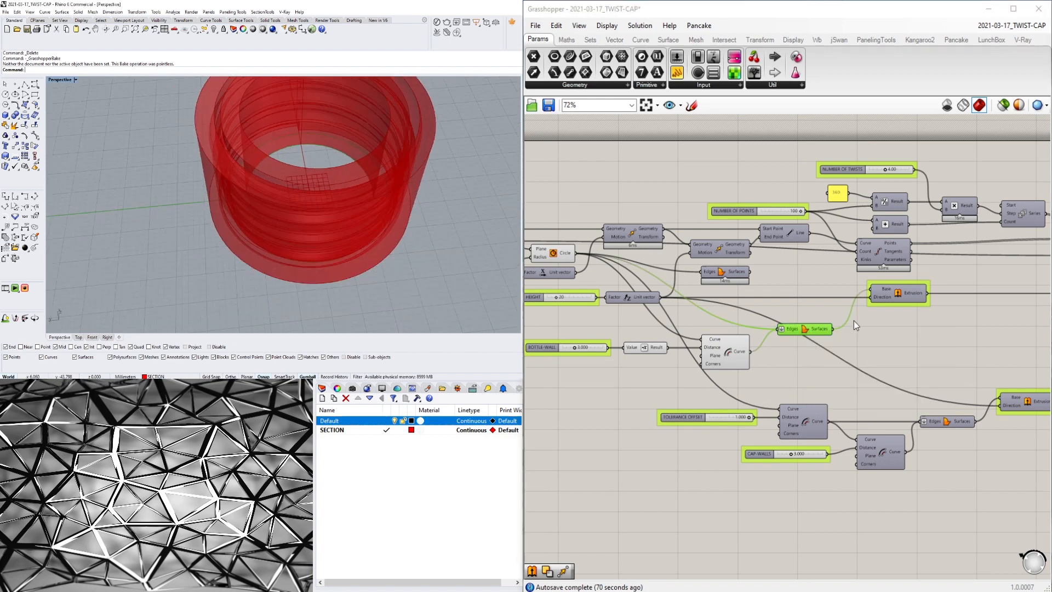
- Hide the previews of the bottle-wall offset curve and its Boundary Surfaces component together
right_drag(854, 324, 834, 335)
drag(880, 414, 705, 333)
middle_click(749, 315)
click(778, 291)
click(967, 347)
- Bake the two final solid difference results, the cap and the threaded neck, into Rhino
scroll(969, 347, down, 2)
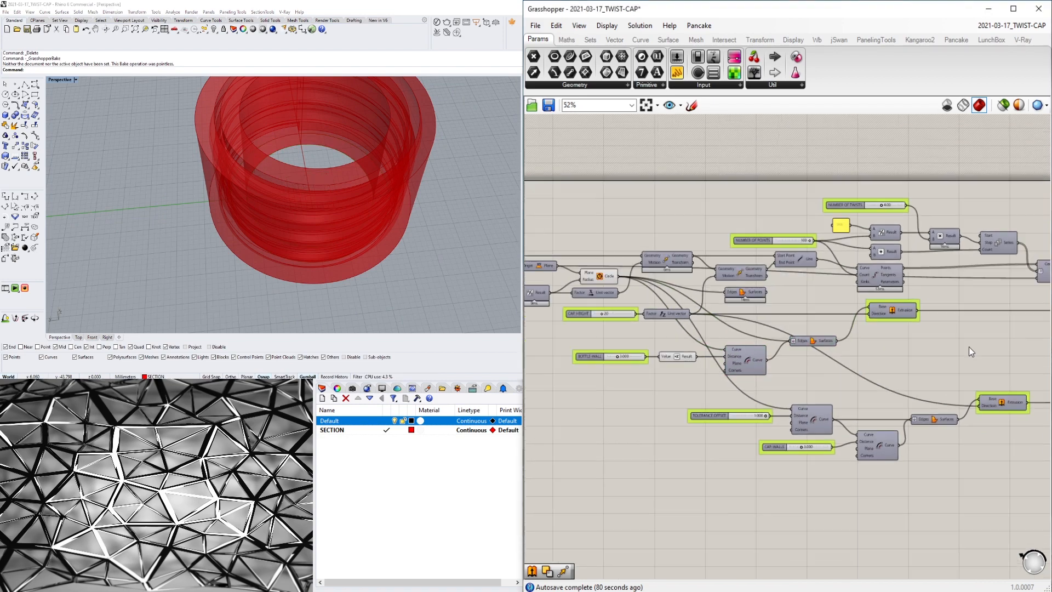
scroll(969, 347, down, 2)
scroll(880, 373, down, 2)
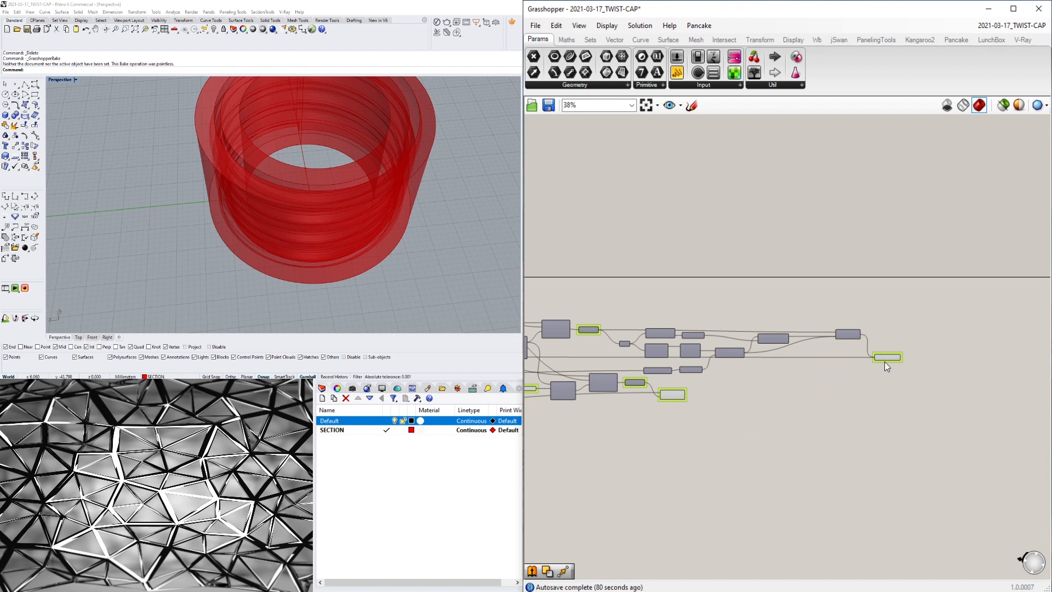
click(886, 359)
shift+click(678, 396)
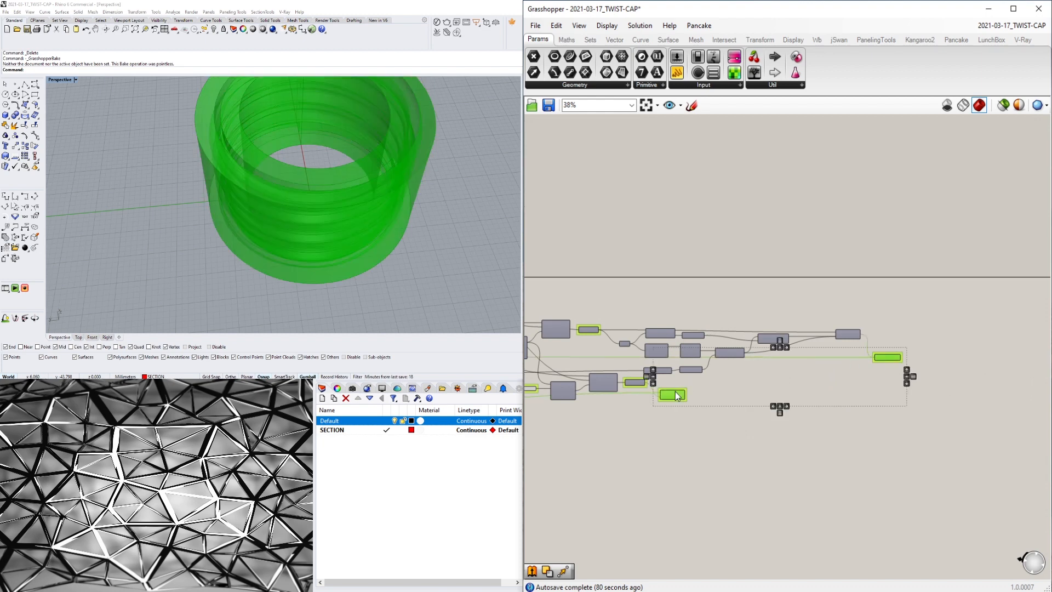
middle_click(678, 396)
click(696, 413)
scroll(301, 184, down, 3)
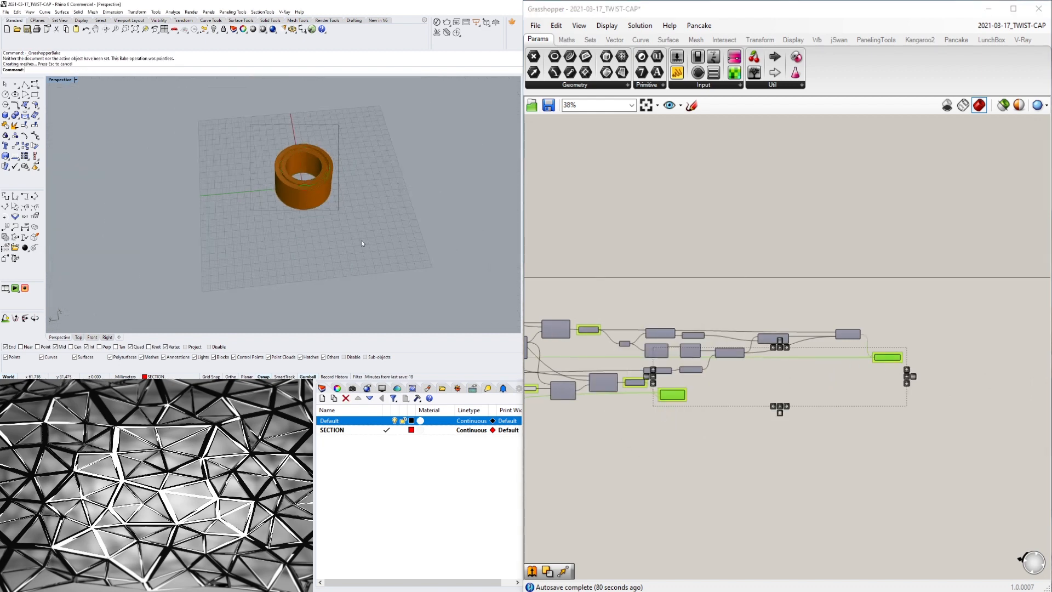
scroll(337, 186, down, 1)
- Move the two baked polysurfaces beside the preview, assign them to the Default layer and inspect their threads
drag(362, 240, 181, 187)
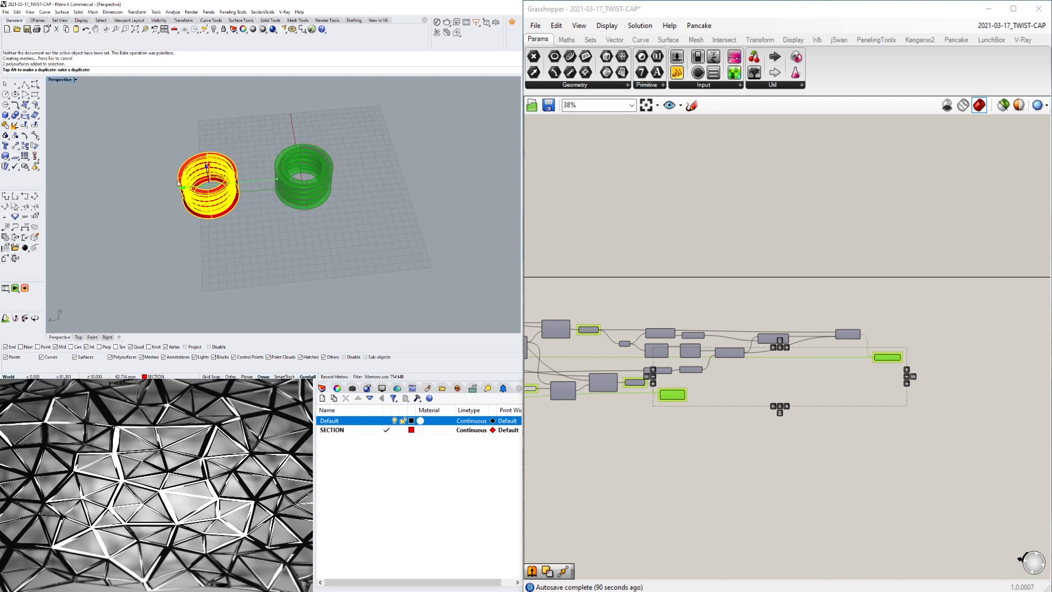
right_click(360, 422)
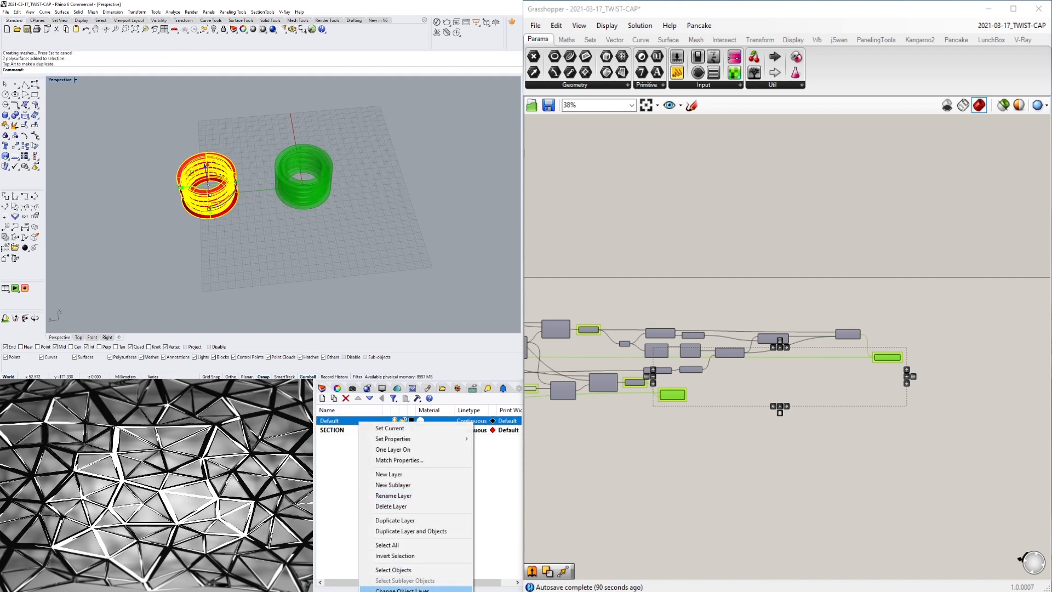
click(391, 589)
scroll(200, 173, up, 5)
right_drag(200, 172, 301, 218)
scroll(312, 279, up, 5)
scroll(312, 279, down, 2)
scroll(349, 255, down, 5)
- Delete the two baked polysurfaces while keeping the Default layer
drag(463, 308, 354, 130)
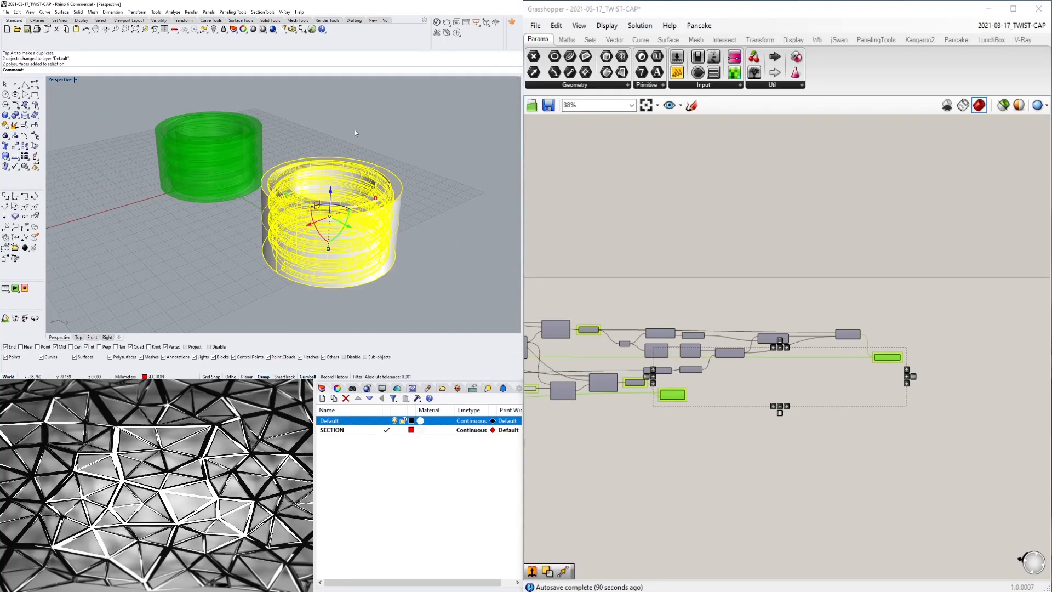
key(Delete)
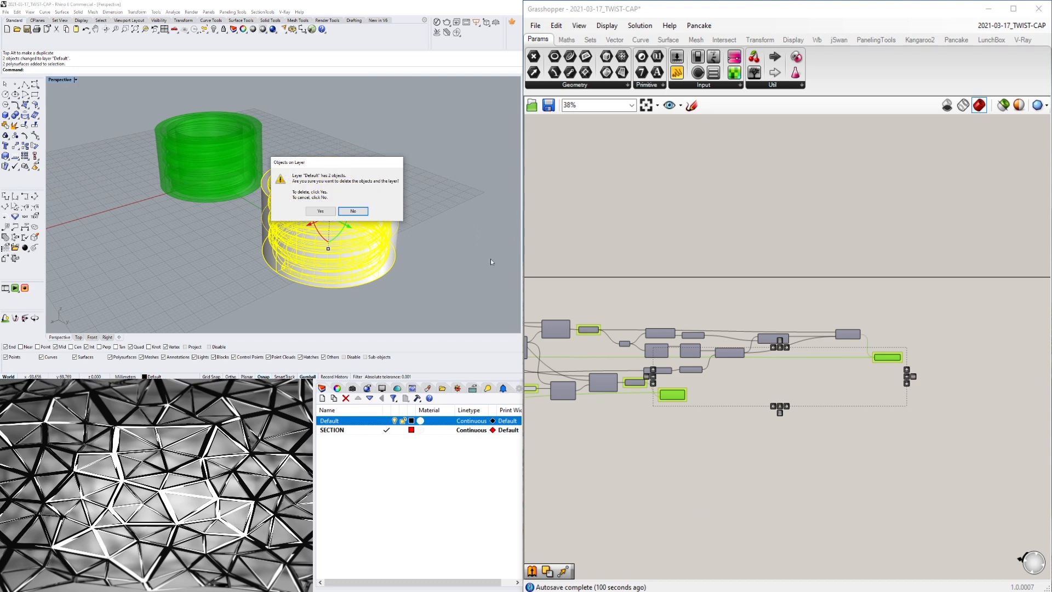
click(353, 211)
key(Delete)
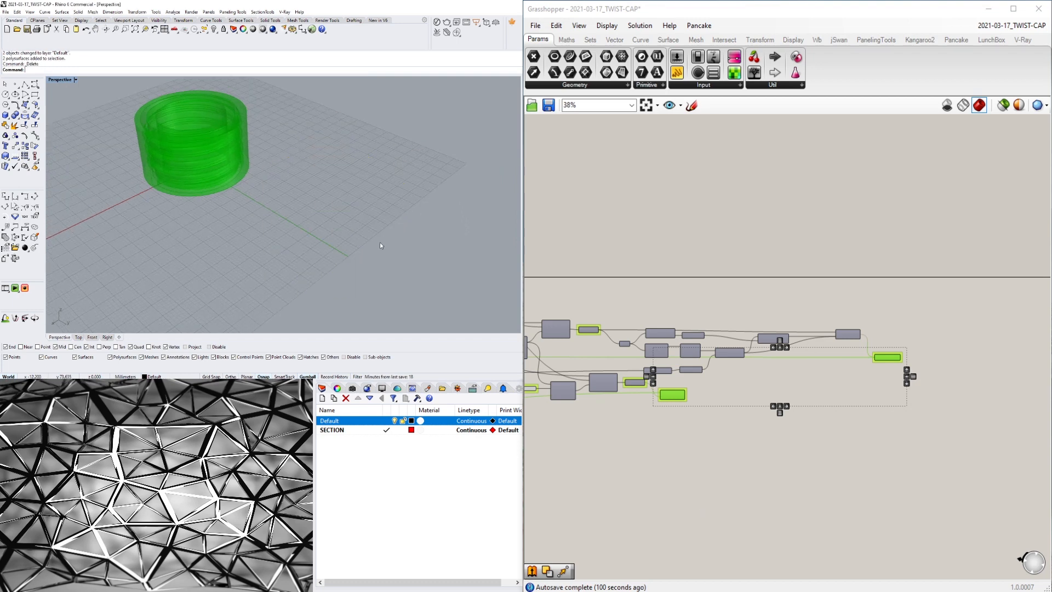
- Examine the nested cap and neck preview from the side and trace the component network back to its input sliders
right_drag(380, 243, 440, 235)
scroll(304, 233, down, 3)
scroll(647, 417, up, 3)
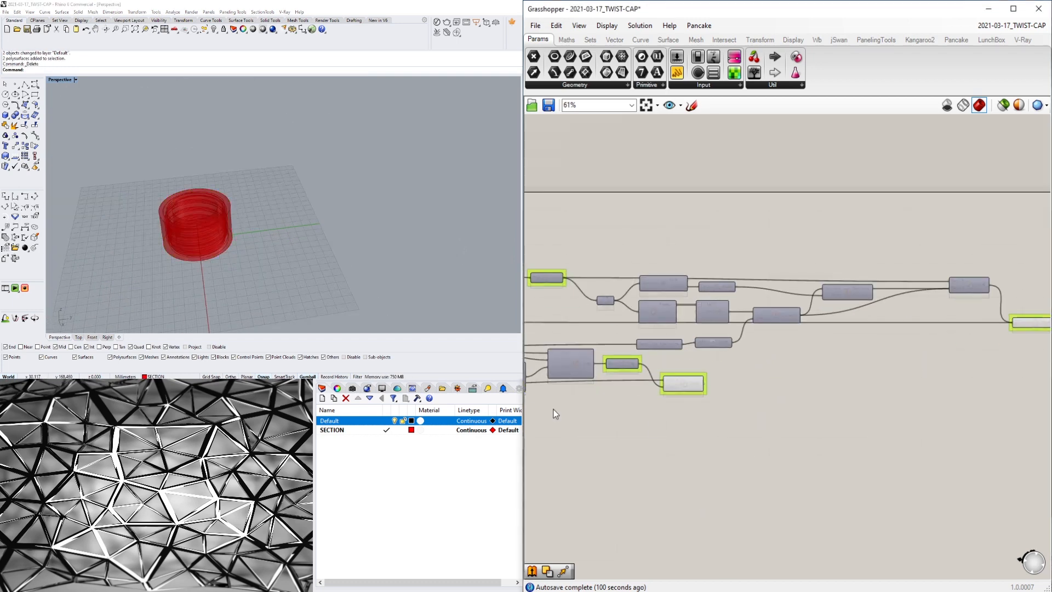
scroll(245, 229, up, 6)
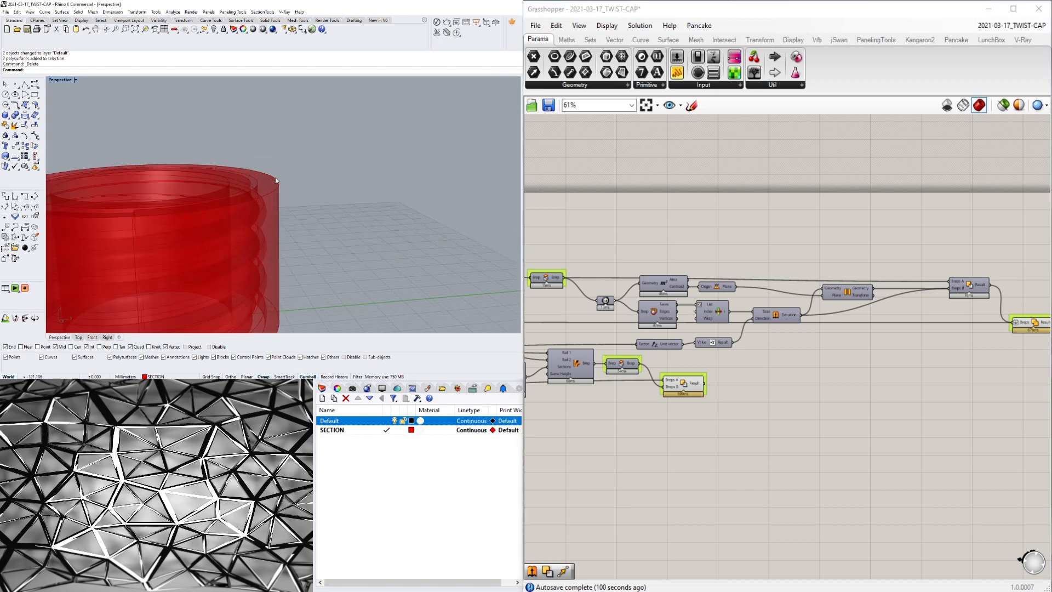
right_drag(278, 182, 325, 172)
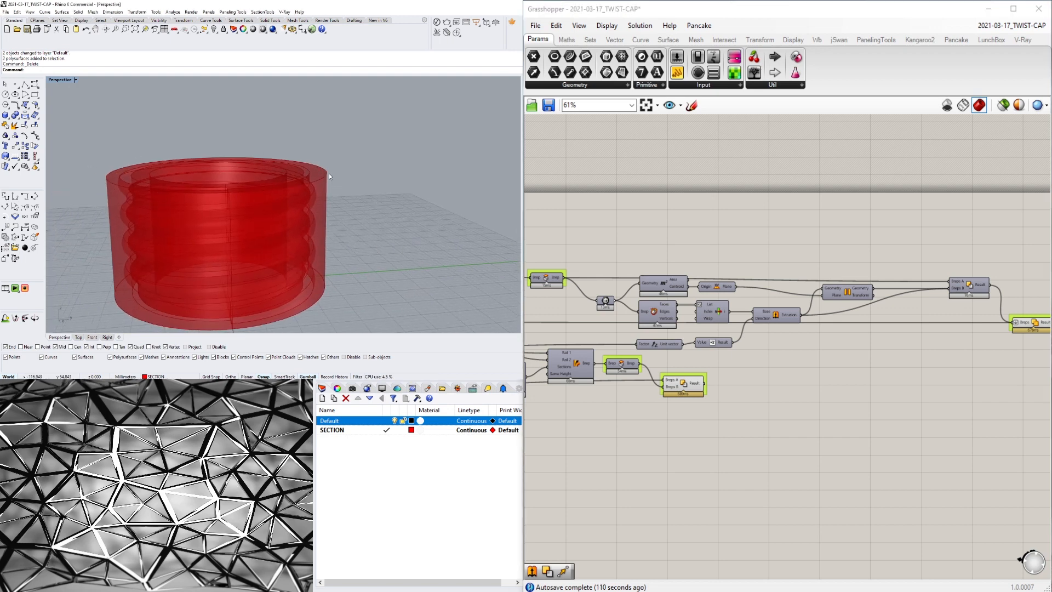
scroll(771, 441, down, 2)
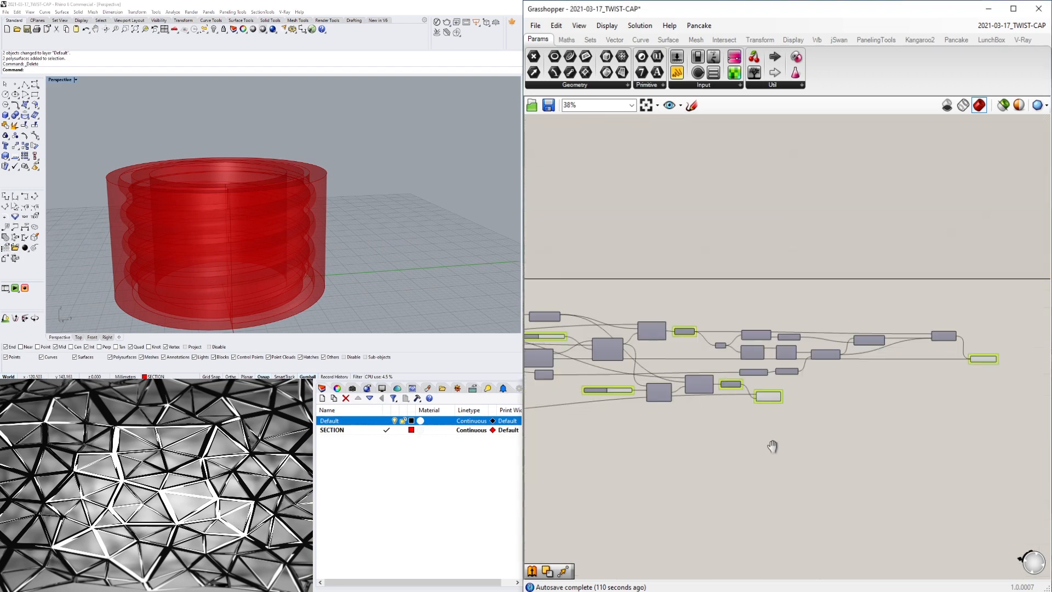
scroll(836, 404, up, 3)
right_drag(851, 411, 1028, 410)
right_drag(731, 371, 938, 342)
scroll(843, 332, down, 2)
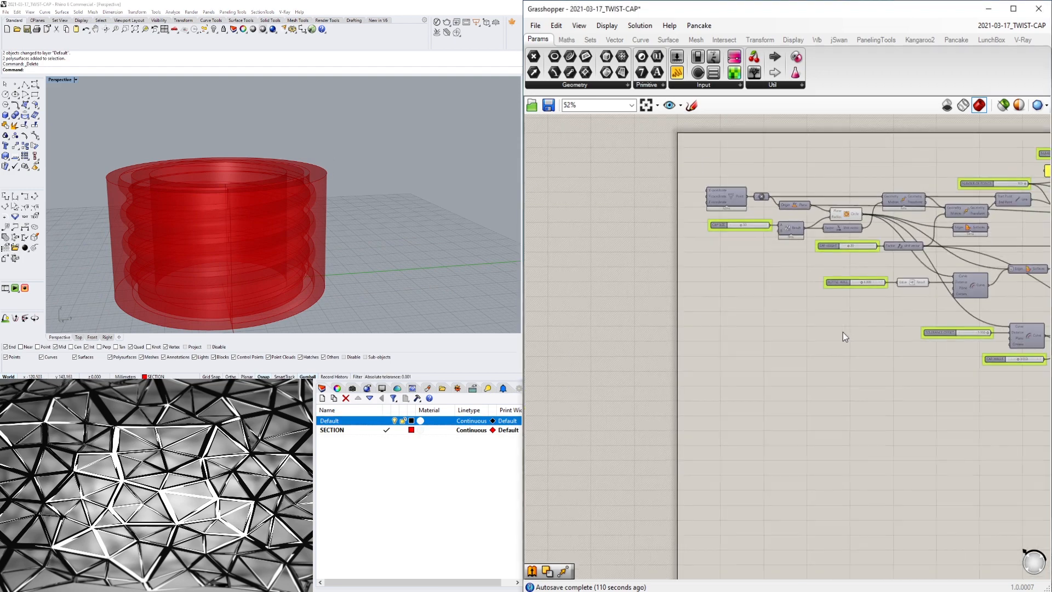
right_drag(836, 327, 527, 267)
scroll(686, 282, up, 3)
right_drag(686, 281, 800, 323)
right_drag(678, 216, 775, 278)
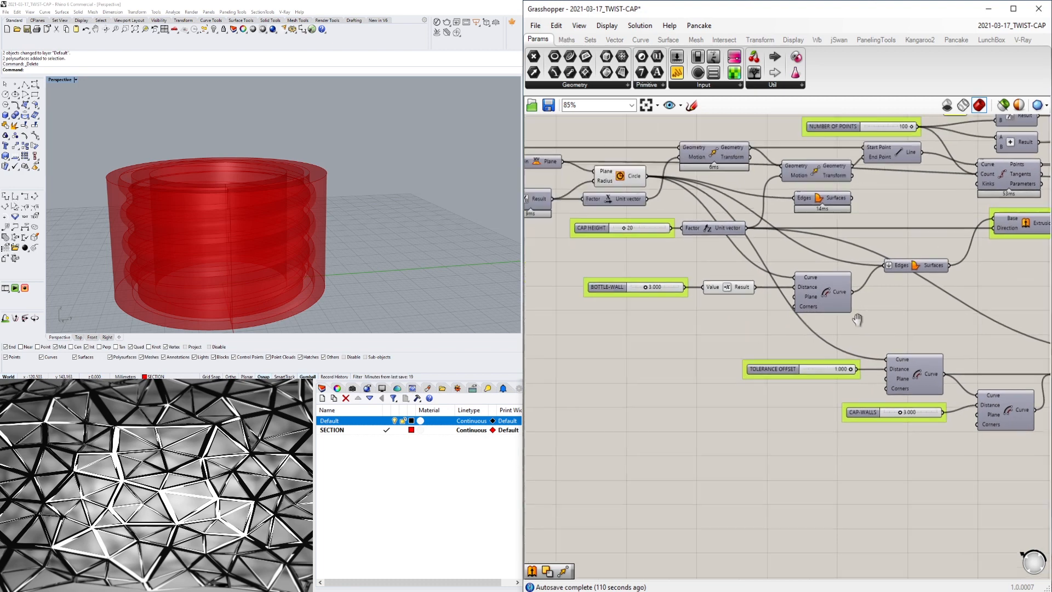
- Locate the base circle against the cap preview and hide the circle's own preview
click(660, 187)
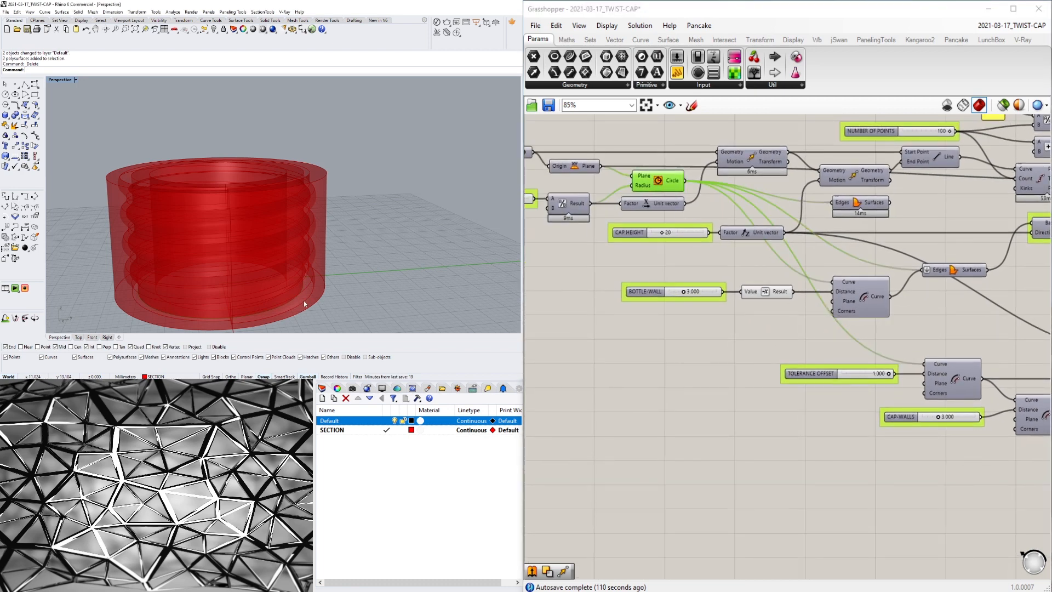
right_drag(466, 205, 268, 222)
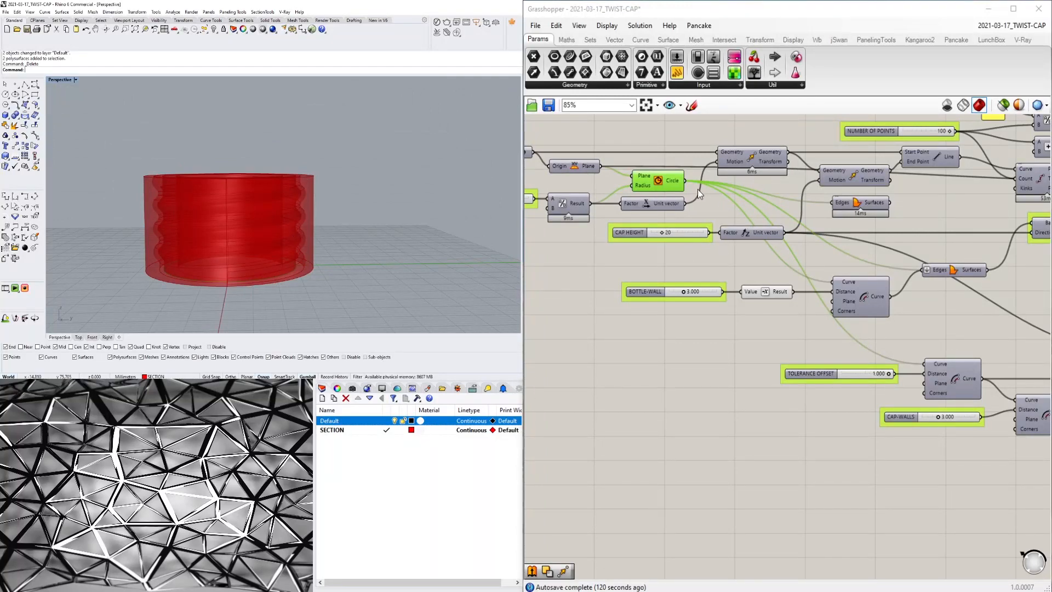
right_drag(868, 266, 783, 242)
right_click(600, 170)
key(Escape)
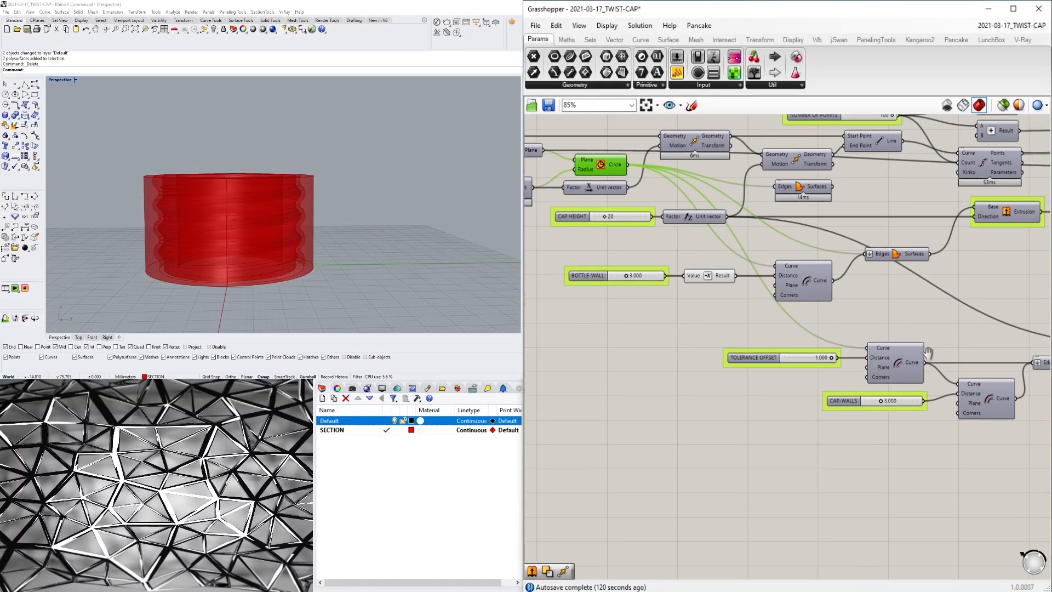
- Turn on the preview of the CAP-WALLS offset curve and inspect its outline around the cap's base
right_drag(998, 390, 785, 356)
click(773, 365)
right_click(772, 366)
click(775, 387)
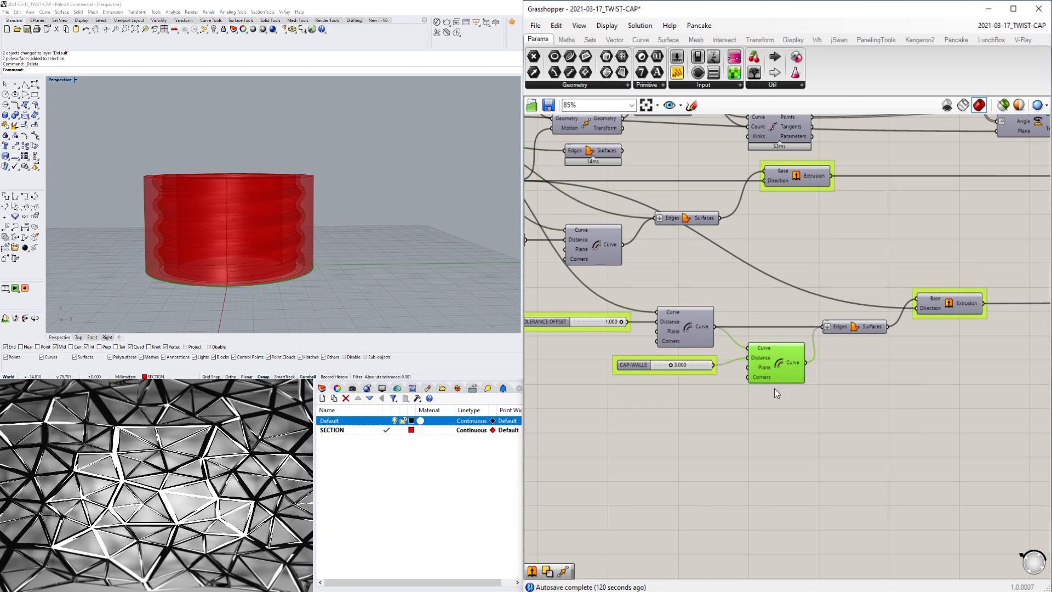
right_drag(355, 257, 314, 271)
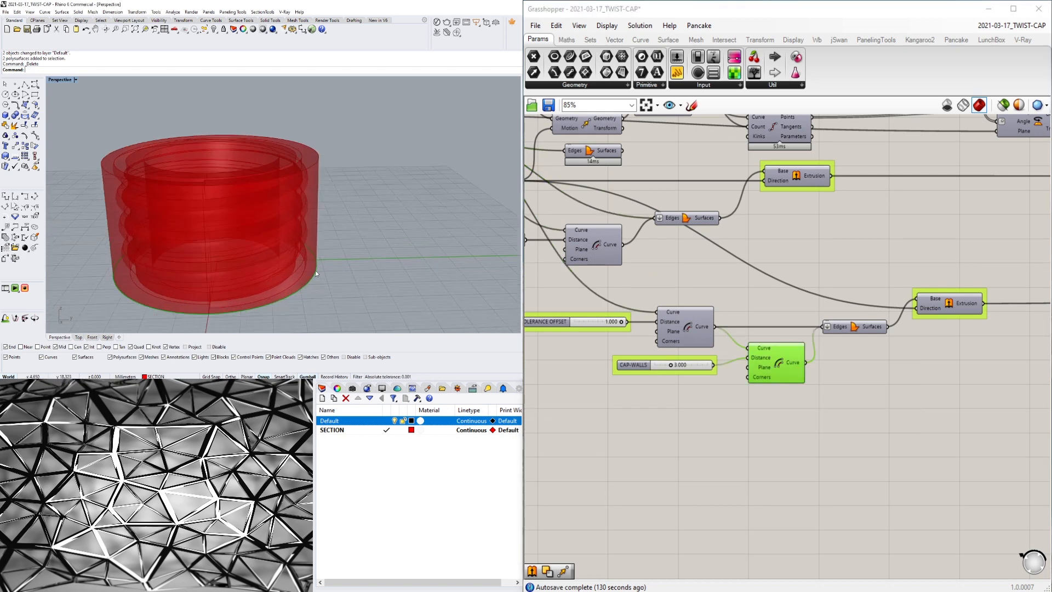
scroll(719, 455, down, 2)
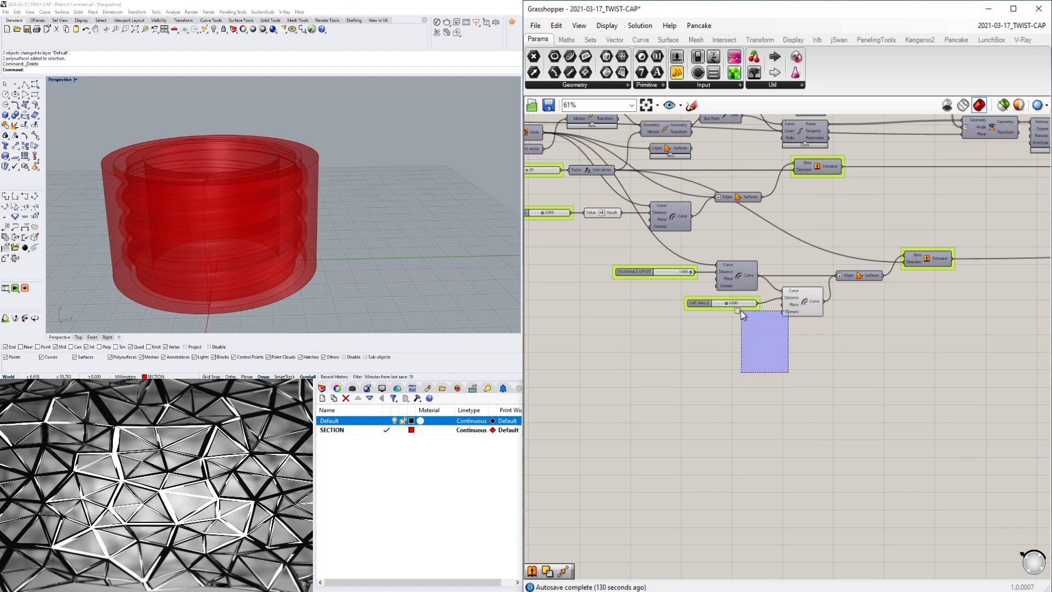
drag(792, 300, 789, 307)
click(622, 379)
right_drag(619, 378, 641, 395)
click(833, 320)
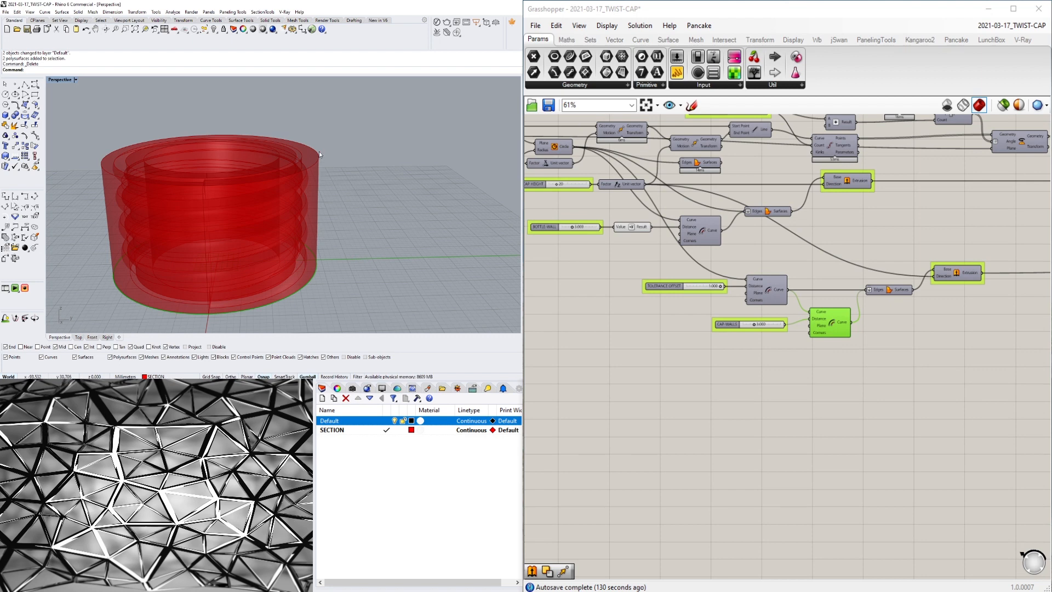
right_drag(745, 307, 856, 314)
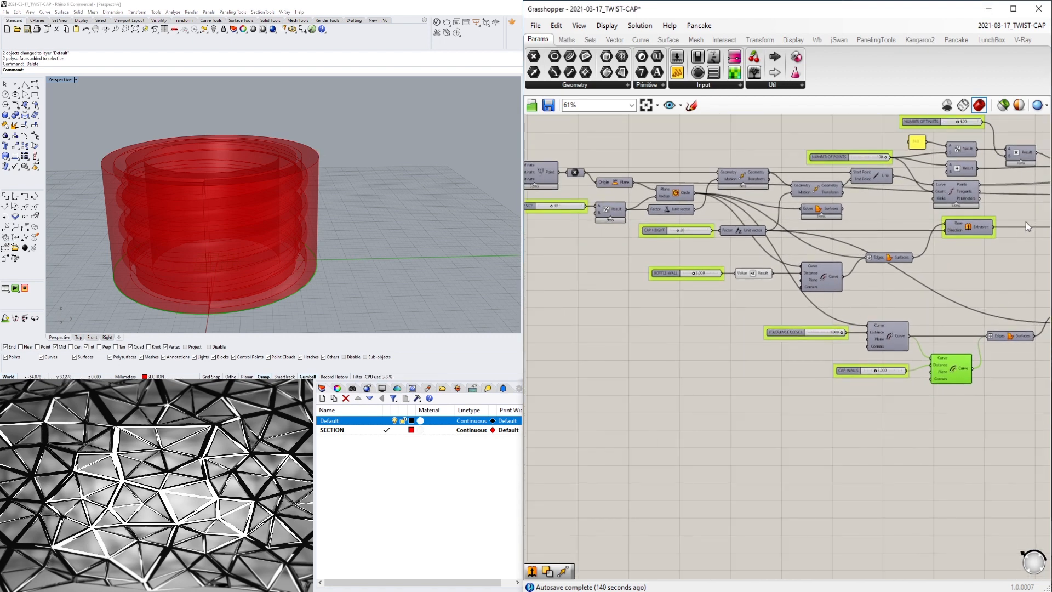
- Toggle the preview of the bottle-wall ring's extrusion on and back off
click(971, 226)
right_click(970, 226)
click(984, 247)
right_drag(983, 295, 922, 279)
right_click(907, 213)
click(919, 232)
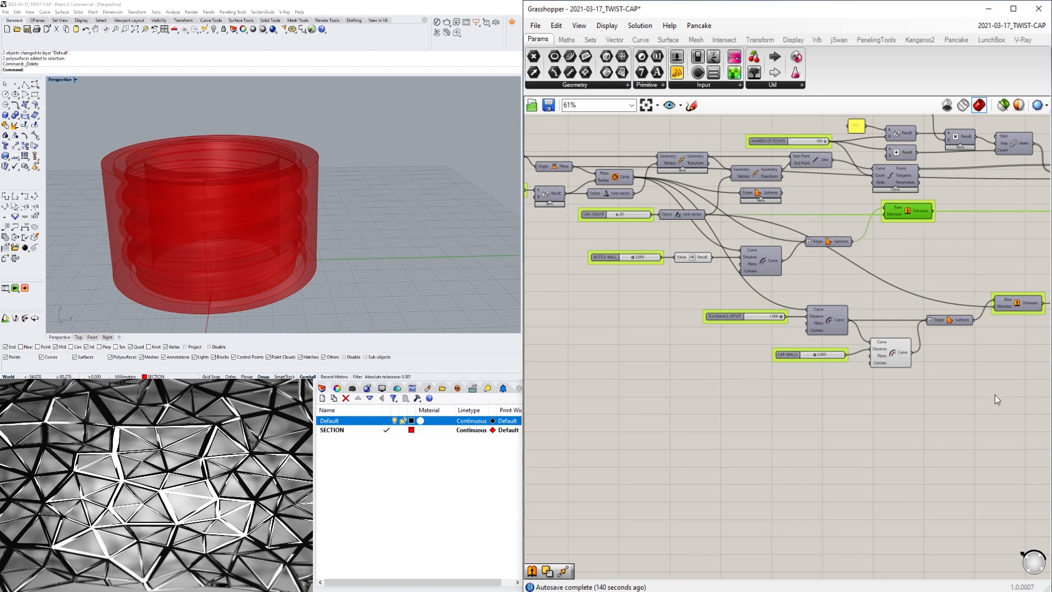
double_click(997, 396)
text(offset)
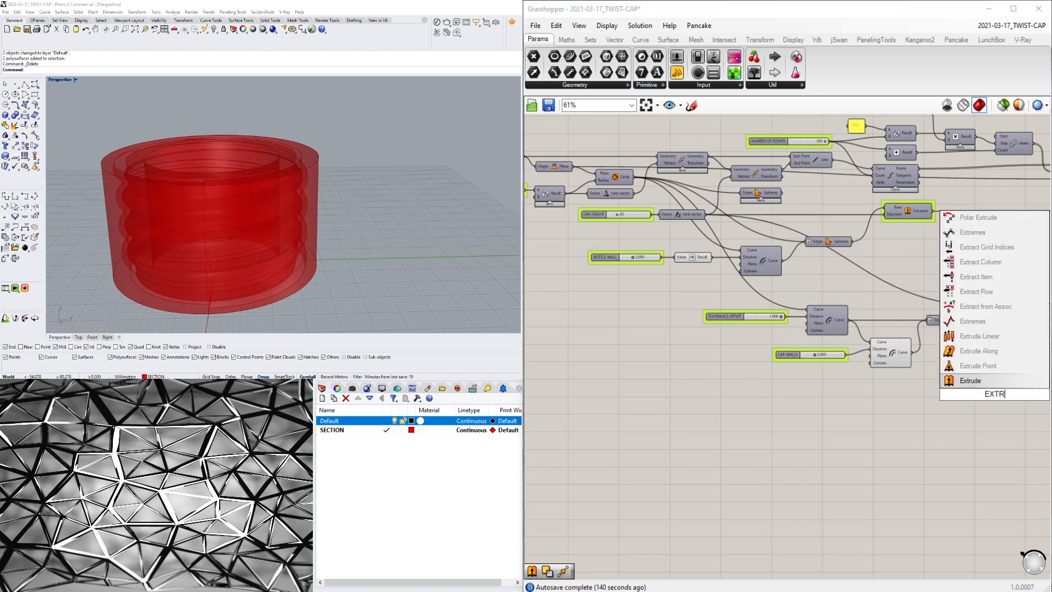
key(Escape)
- Add a Move component and feed the CAP-WALLS offset curve into its geometry input
double_click(1002, 395)
text(mo)
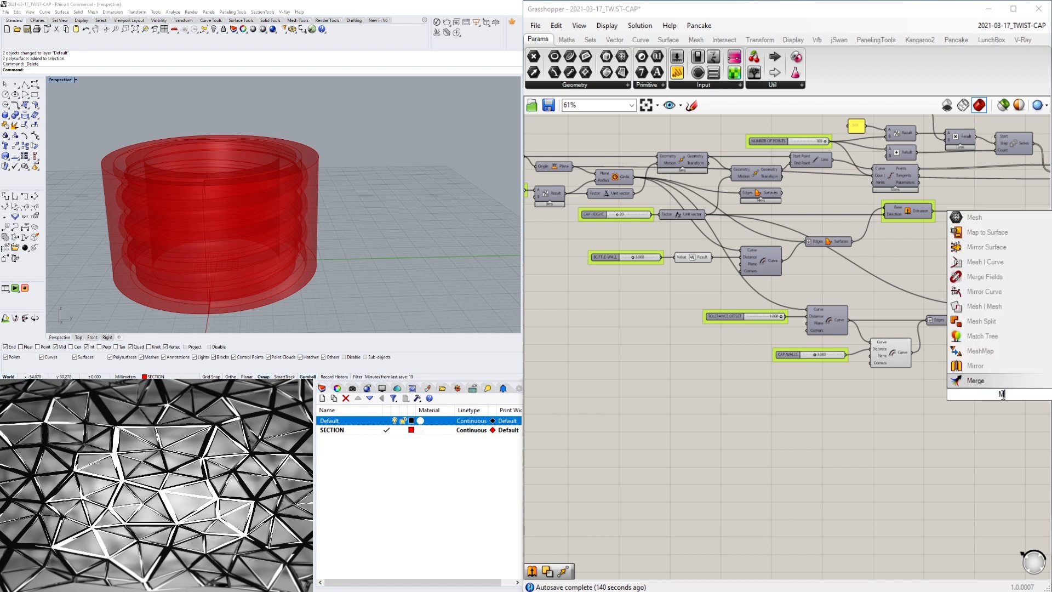
click(981, 366)
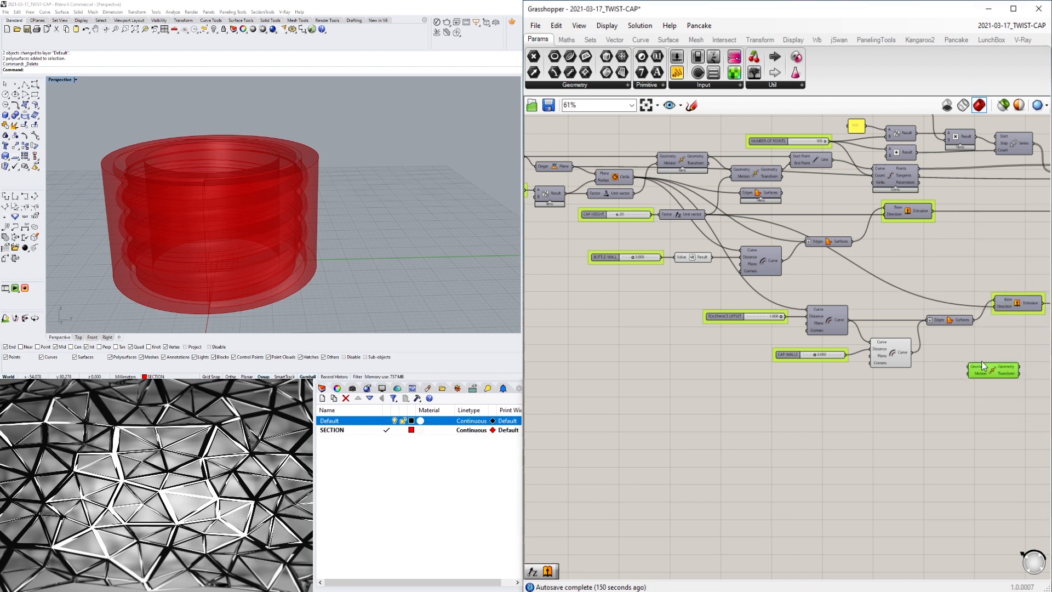
drag(907, 354, 996, 272)
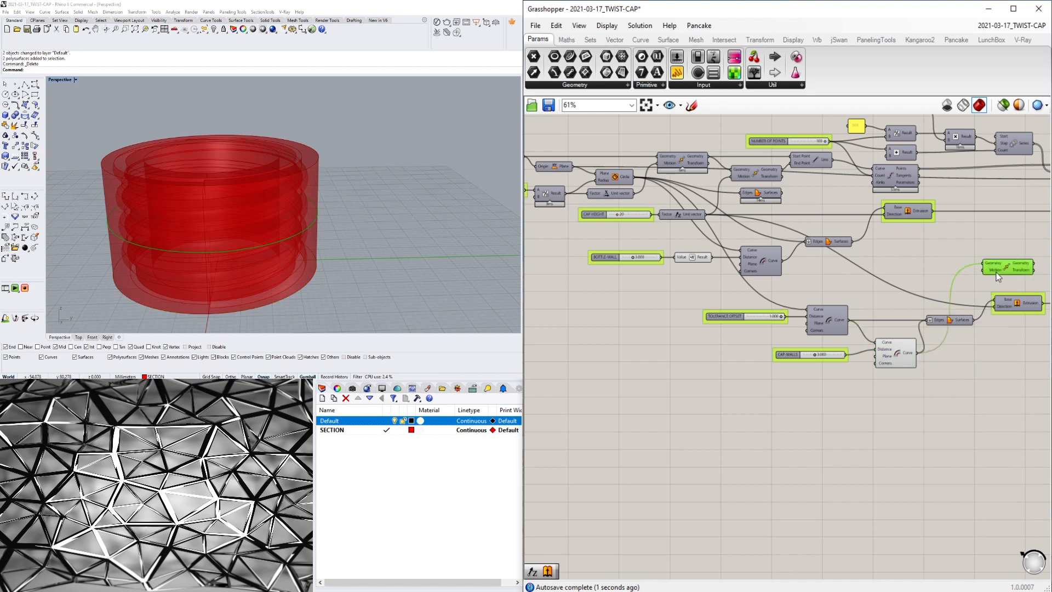
right_drag(997, 274, 861, 286)
drag(879, 280, 894, 277)
- Wire the CAP HEIGHT unit vector into the motion input of the Move component for the outer wall curve
right_drag(693, 240, 765, 241)
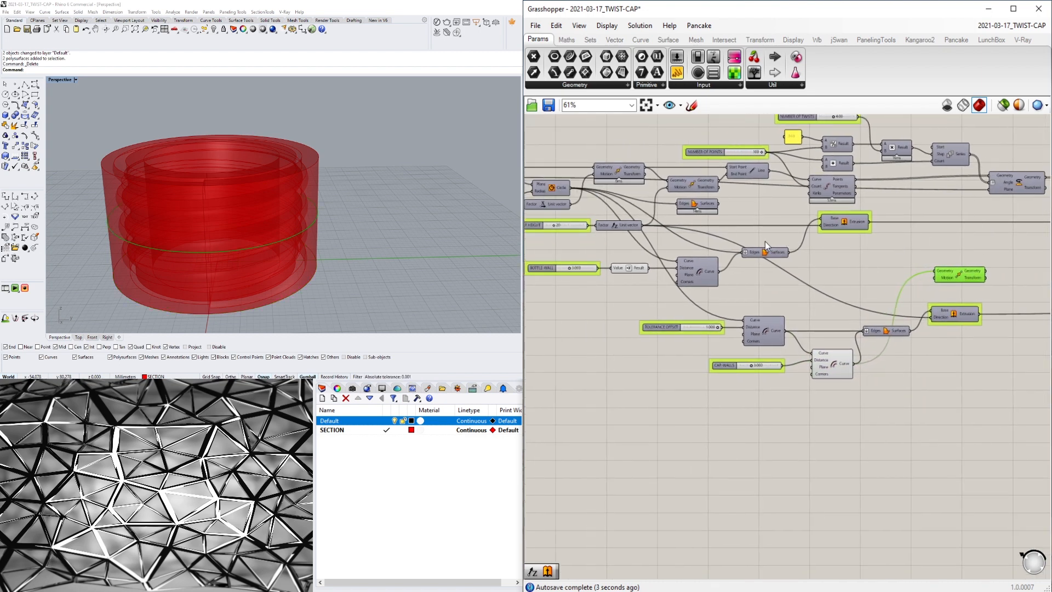
right_drag(634, 236, 667, 233)
drag(674, 223, 985, 285)
click(828, 258)
drag(802, 251, 902, 219)
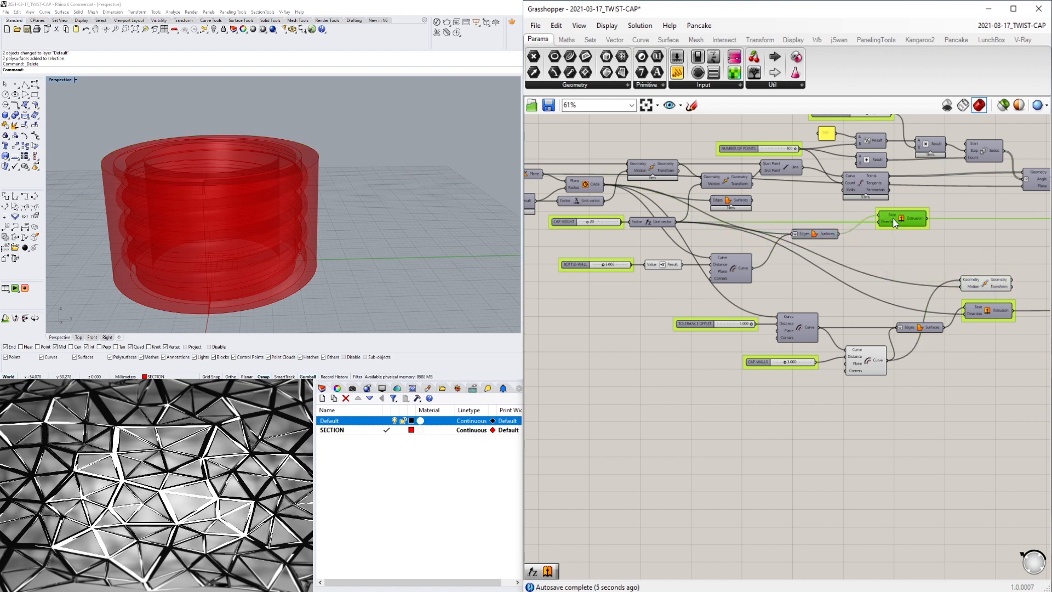
click(926, 265)
right_drag(926, 266, 816, 247)
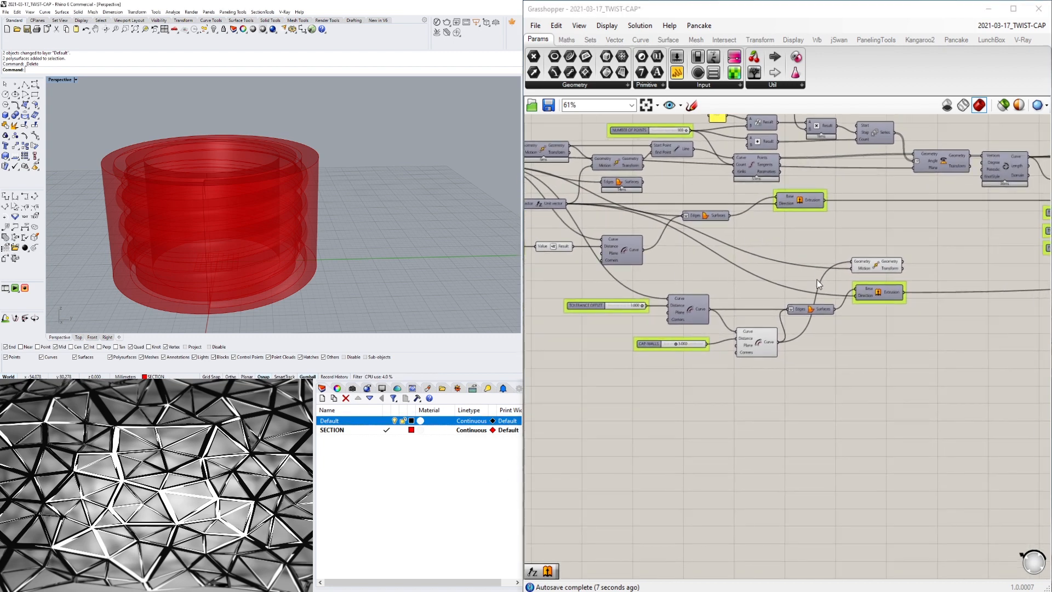
- Check the moved curve at the cap's upper rim and reposition the Move component below the cap wall's extrusion
click(875, 265)
right_drag(874, 371, 791, 368)
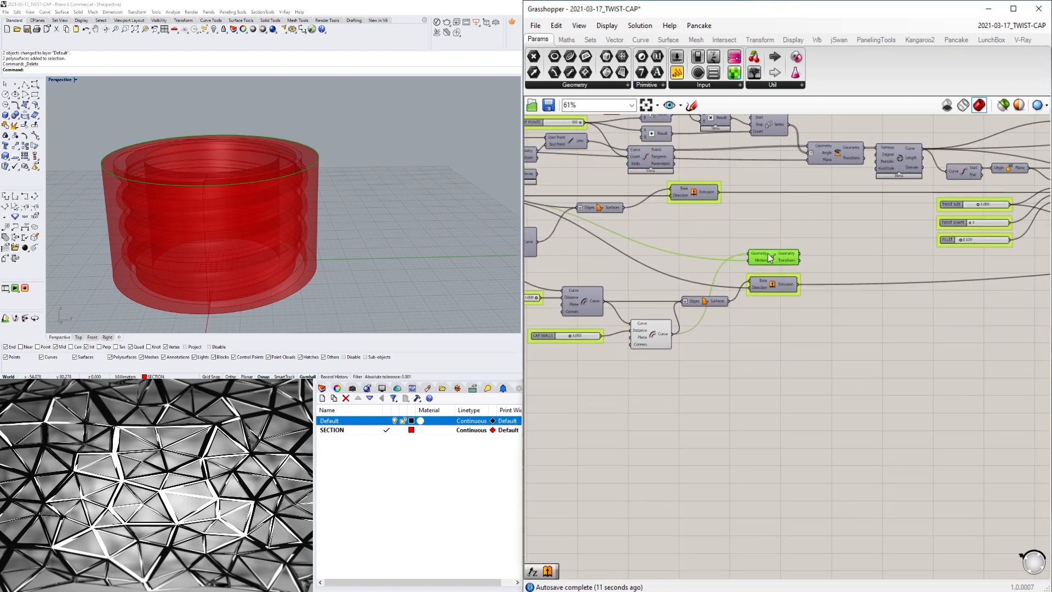
drag(770, 251, 768, 317)
click(765, 354)
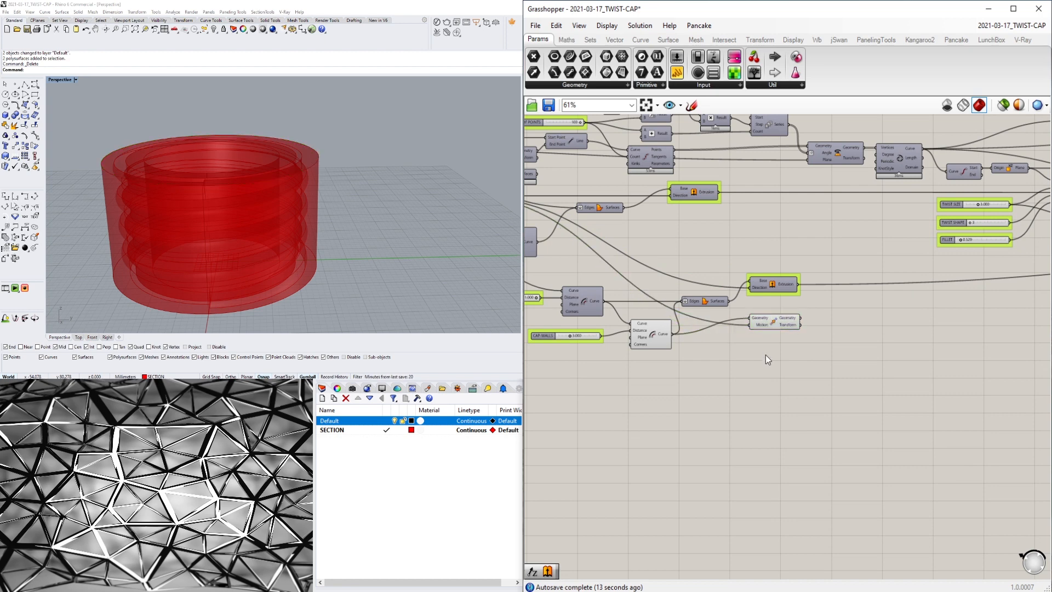
- Add a Boundary Surfaces component fed by the moved curve and check the surface across the cap's top
double_click(840, 329)
text(BOUND)
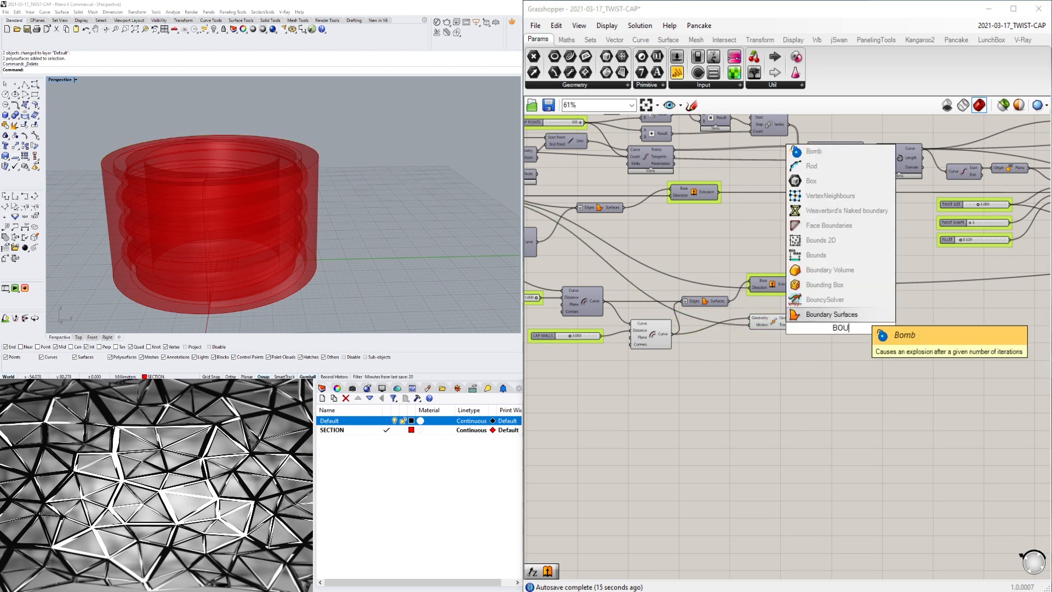
click(823, 315)
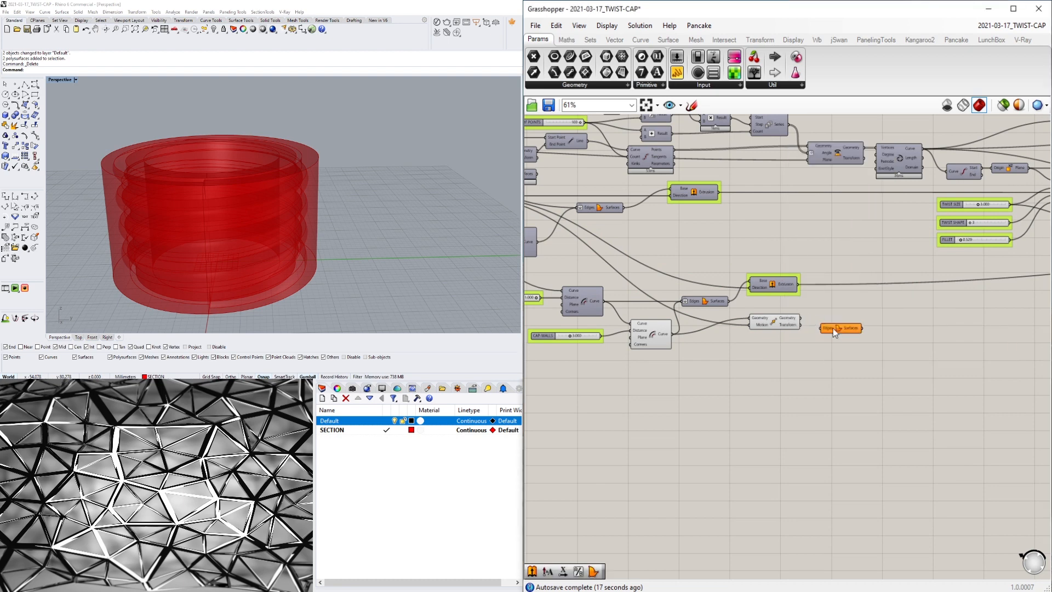
scroll(828, 329, up, 2)
drag(828, 329, 805, 312)
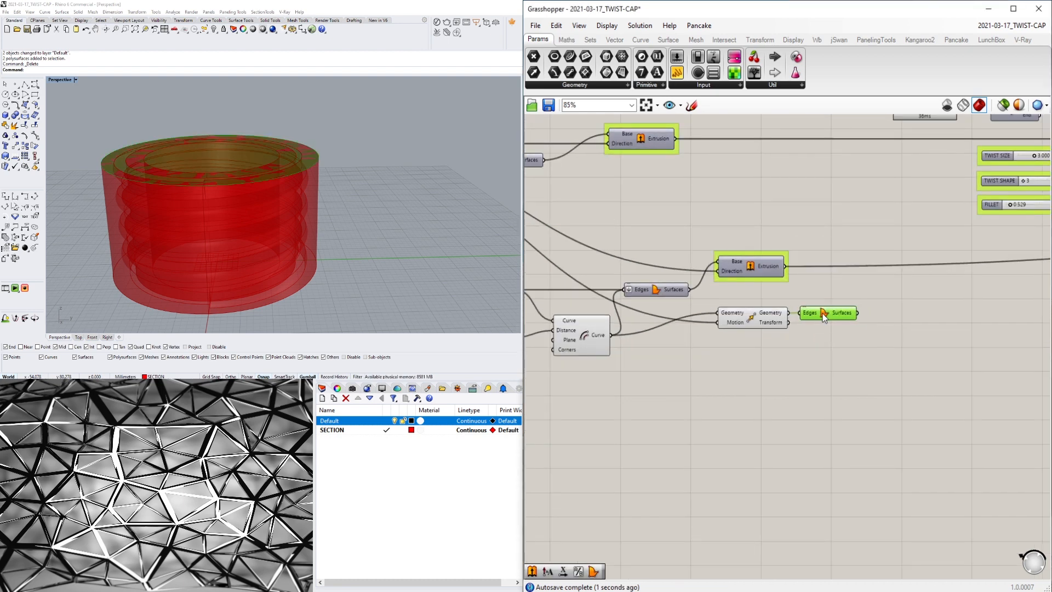
click(897, 401)
click(828, 315)
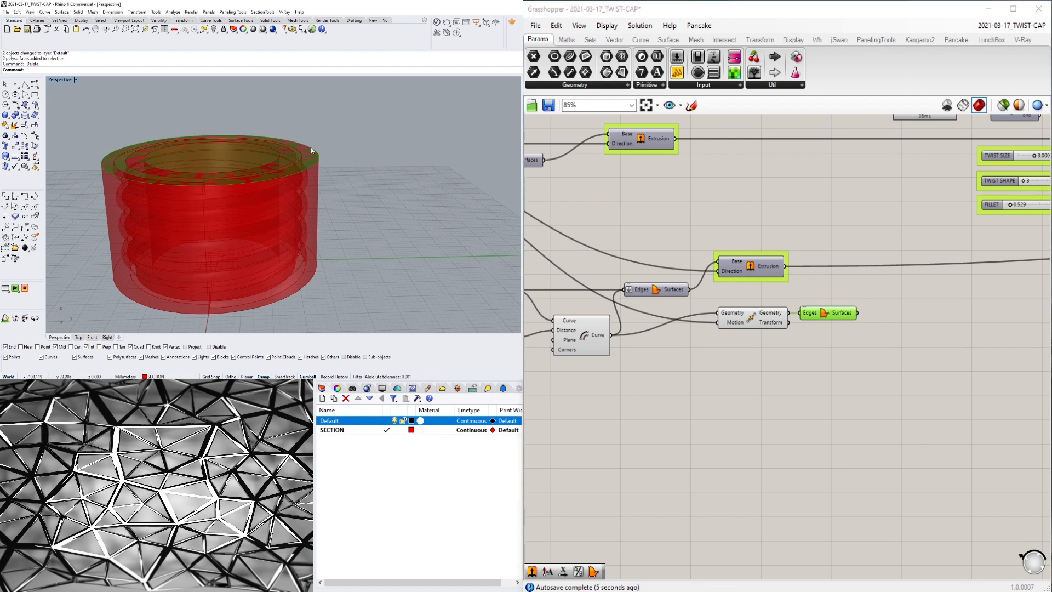
- Add an Extrude component and connect the cap top's boundary surface to its base input
double_click(898, 327)
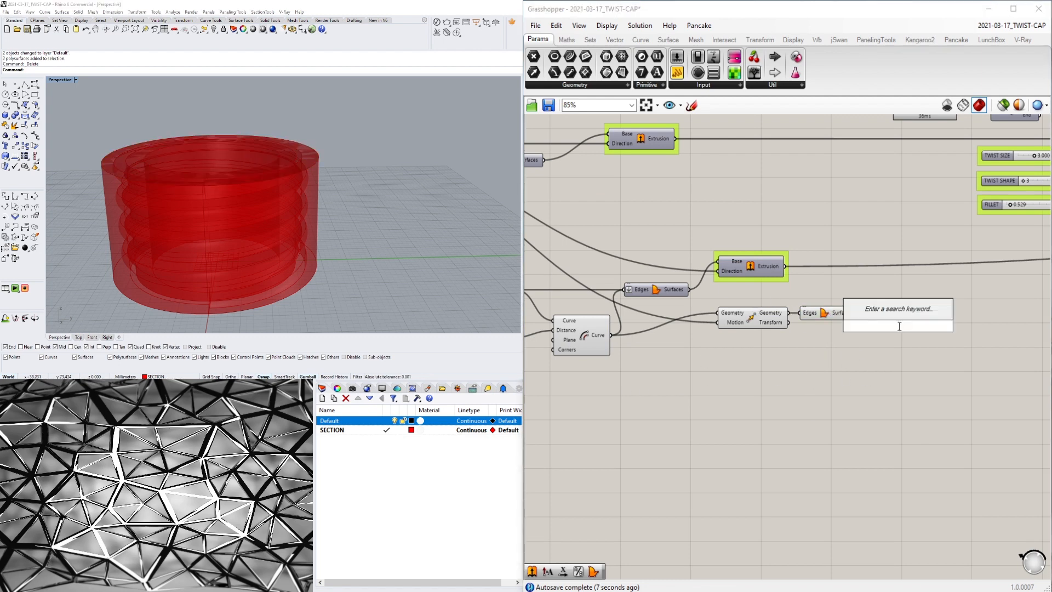
text(extr)
key(Return)
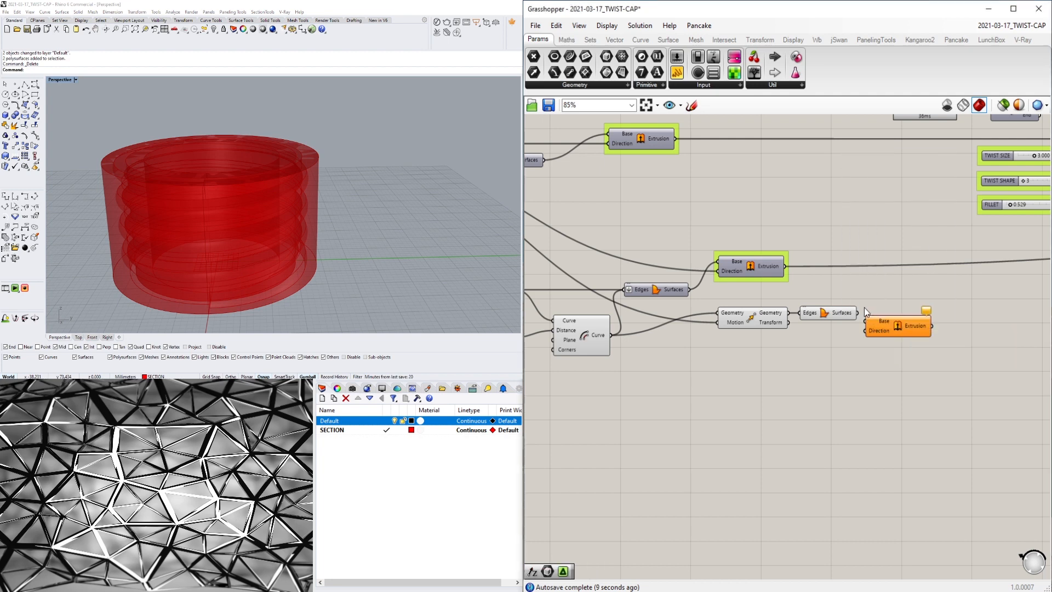
mouse_move(909, 325)
mouse_down()
mouse_move(946, 327)
mouse_move(924, 325)
mouse_up()
click(847, 314)
drag(945, 324, 947, 311)
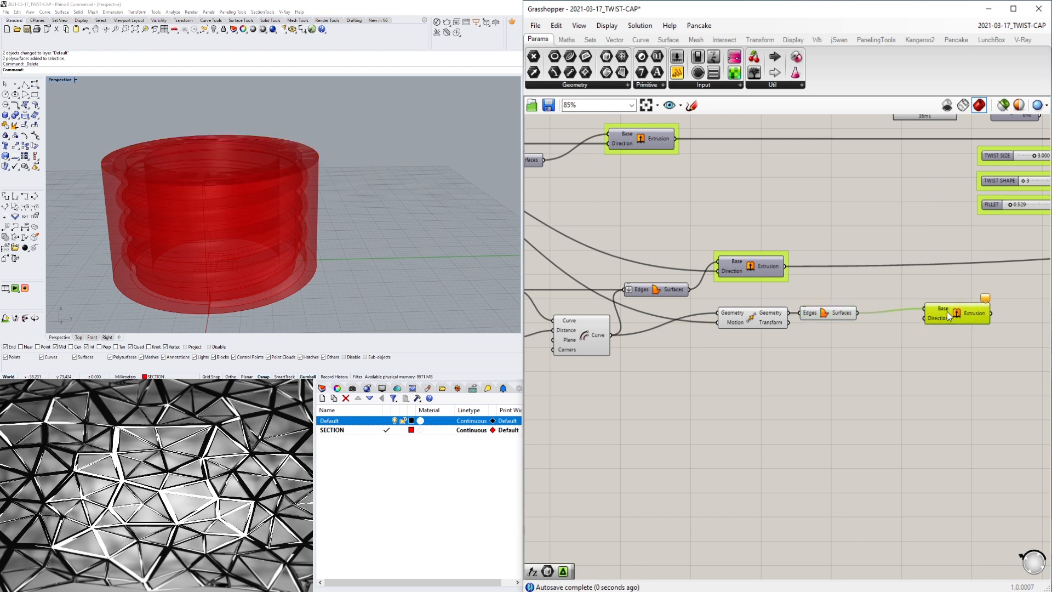
- Add a Unit Z vector component below the cap top's boundary surface component
double_click(874, 354)
text(unit)
key(Return)
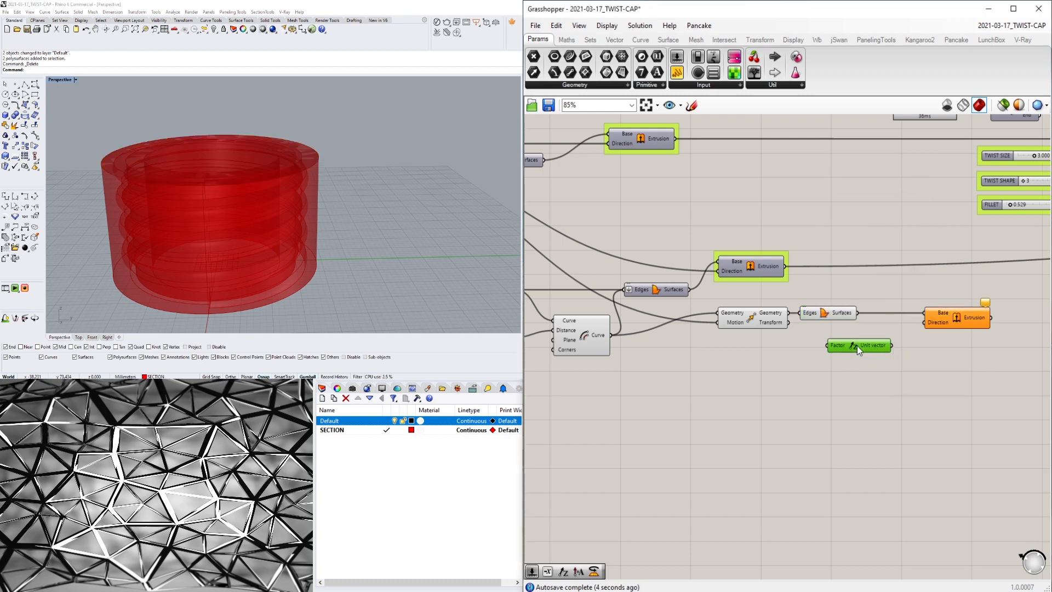
click(811, 383)
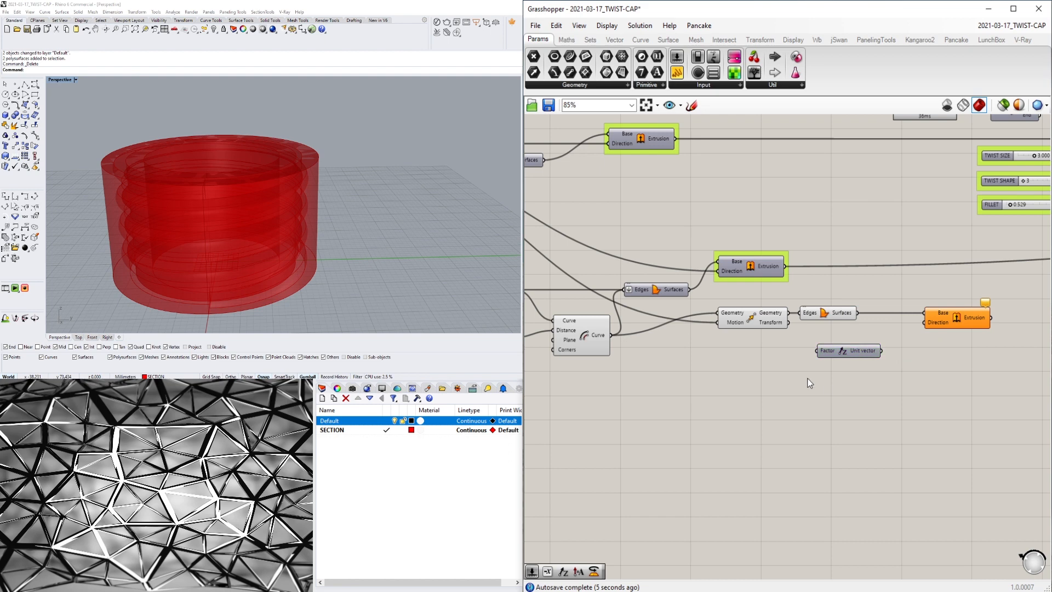
- Add a number slider with the value 3.00 beside the new unit vector and rename it CAP-TOP
double_click(705, 379)
text(3)
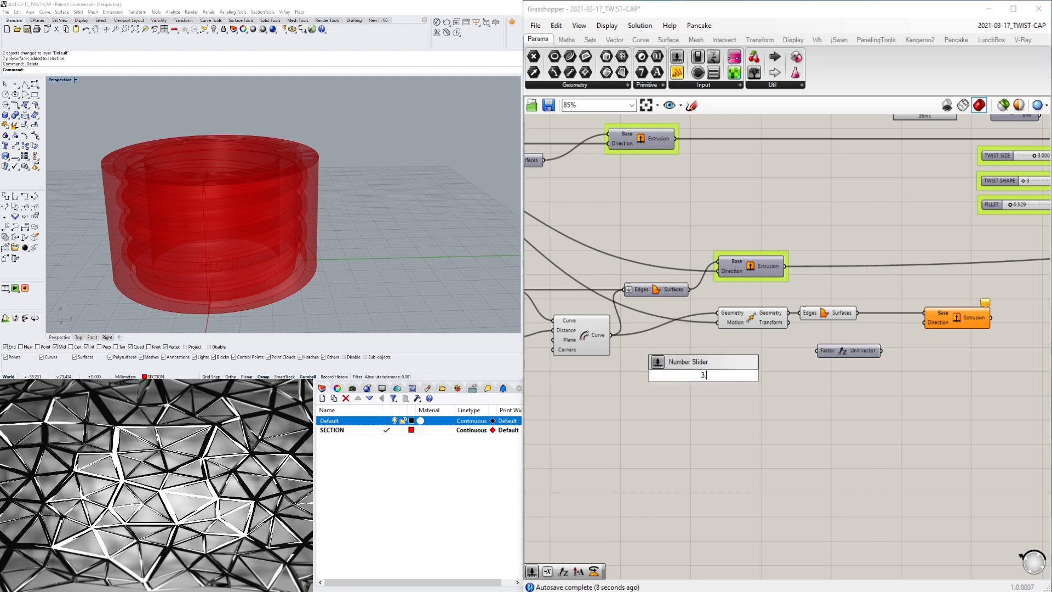
text(.00)
key(Return)
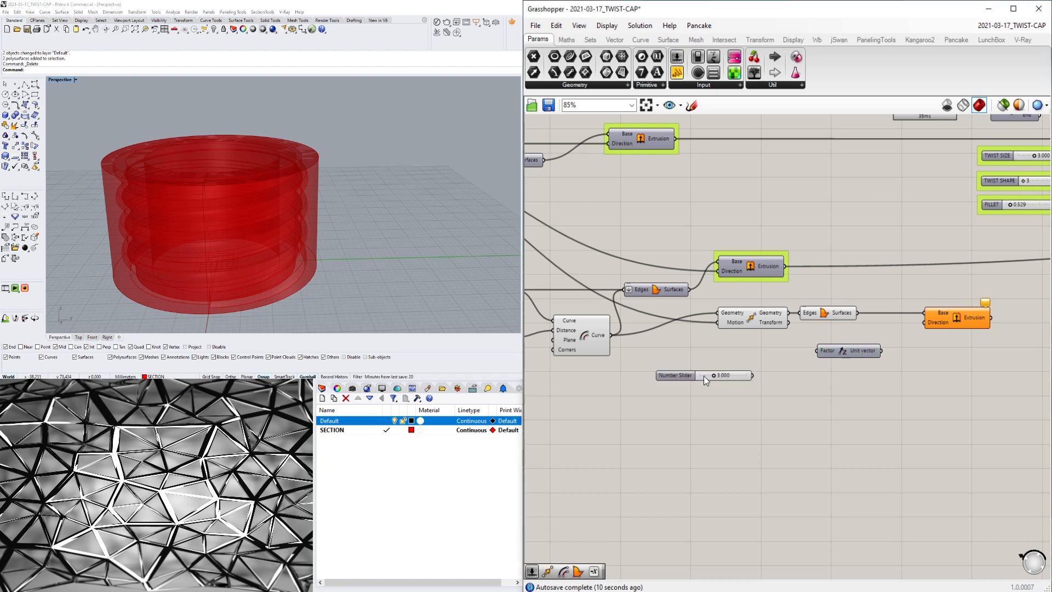
drag(686, 377, 727, 355)
right_click(726, 356)
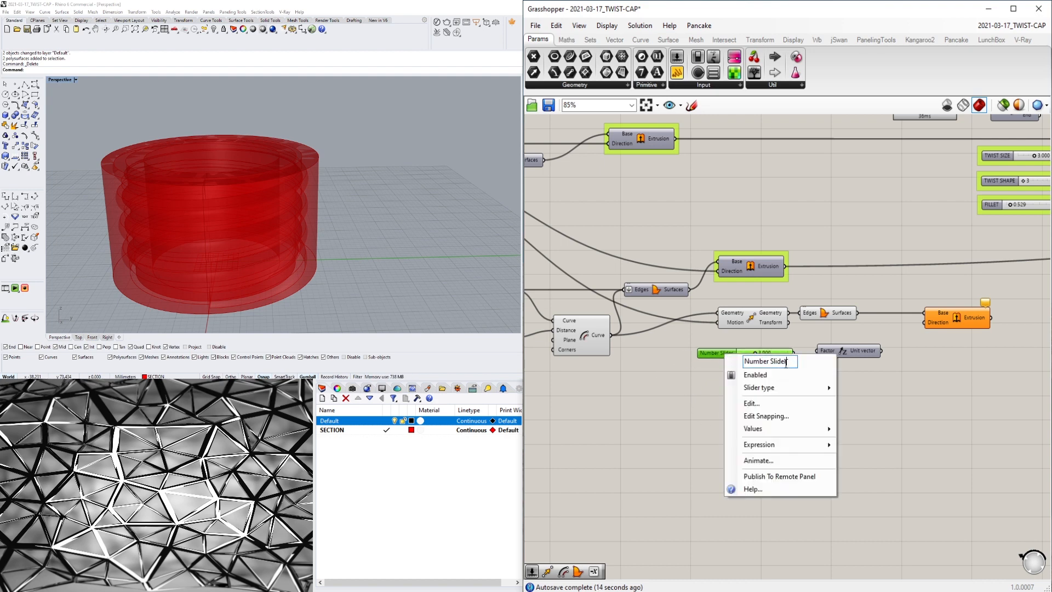
drag(789, 362, 687, 345)
text(CAP-)
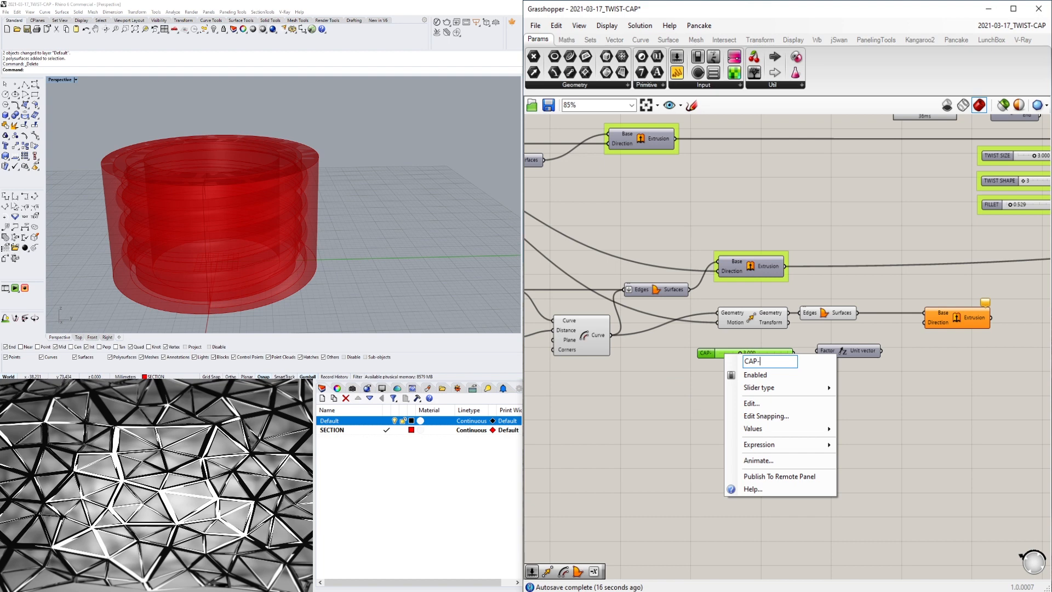
text(TOP)
key(Return)
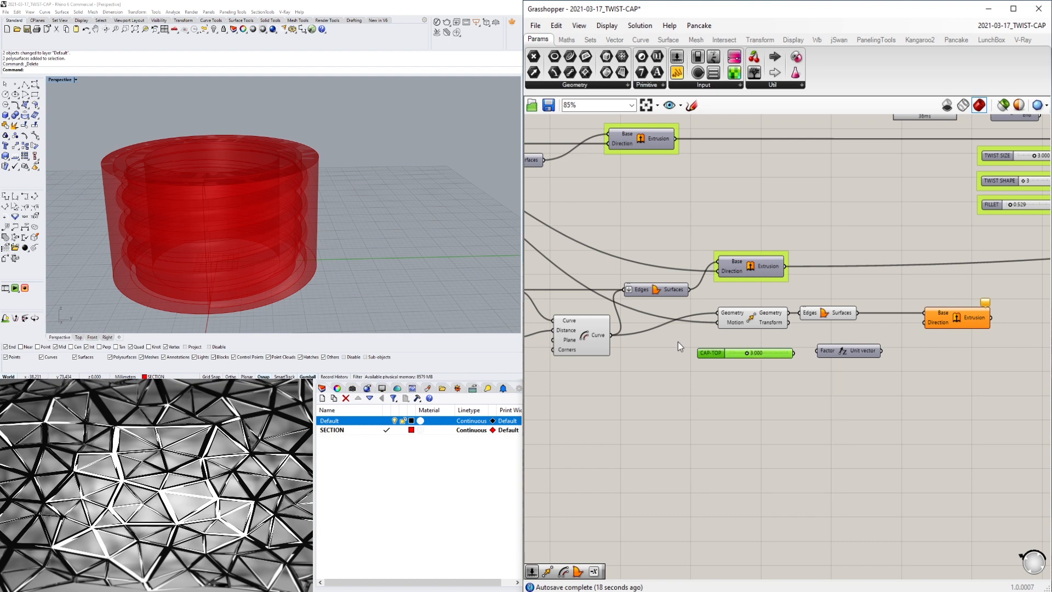
- Wire the CAP-TOP slider through the unit vector into the top extrusion's direction and raise the slider to about 3.659
click(736, 357)
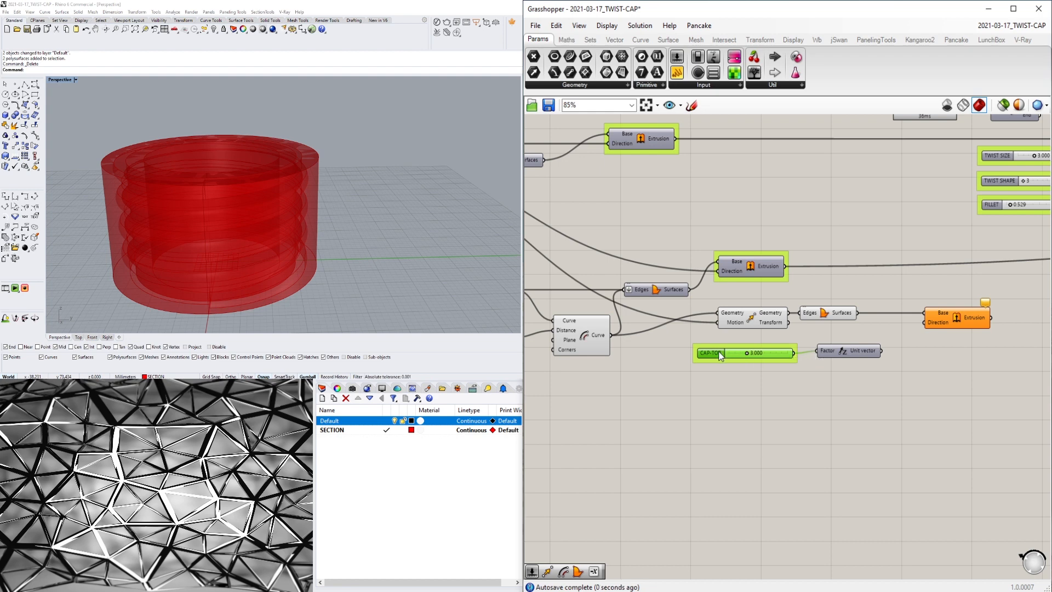
drag(715, 353, 731, 354)
drag(881, 351, 925, 322)
click(947, 410)
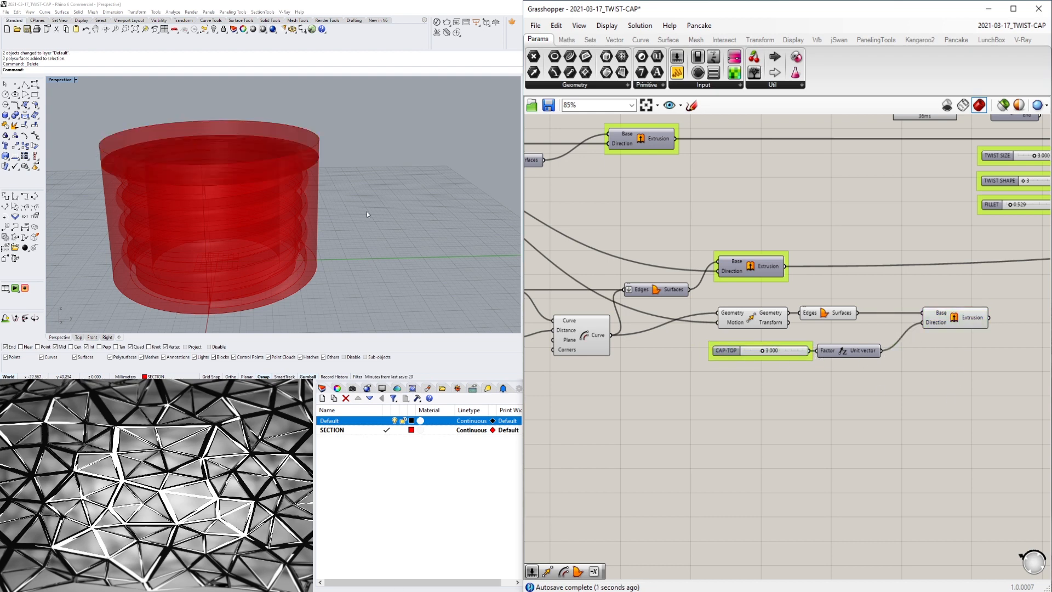
click(423, 584)
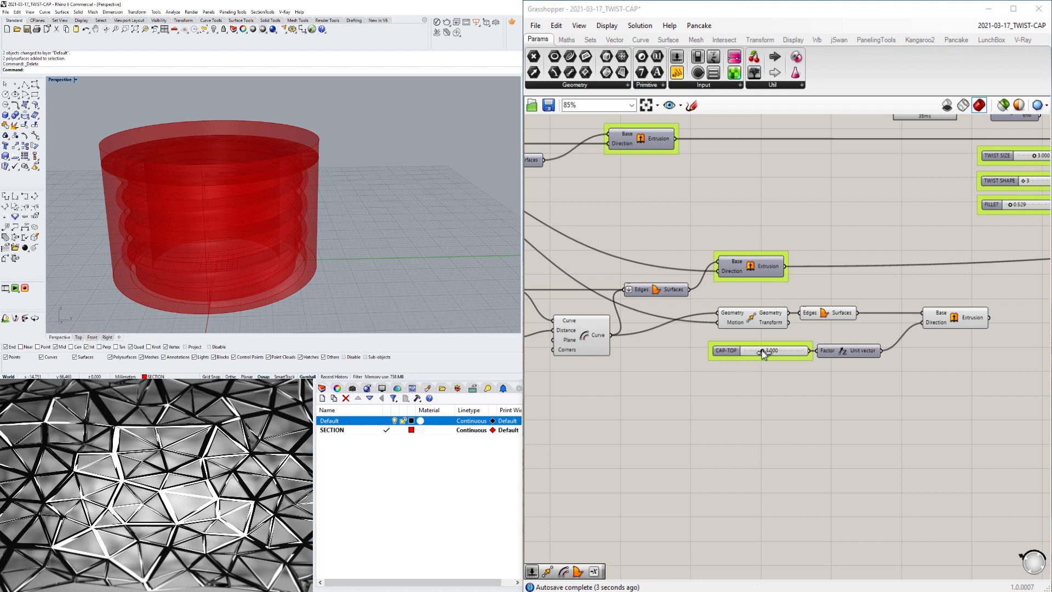
drag(762, 351, 767, 351)
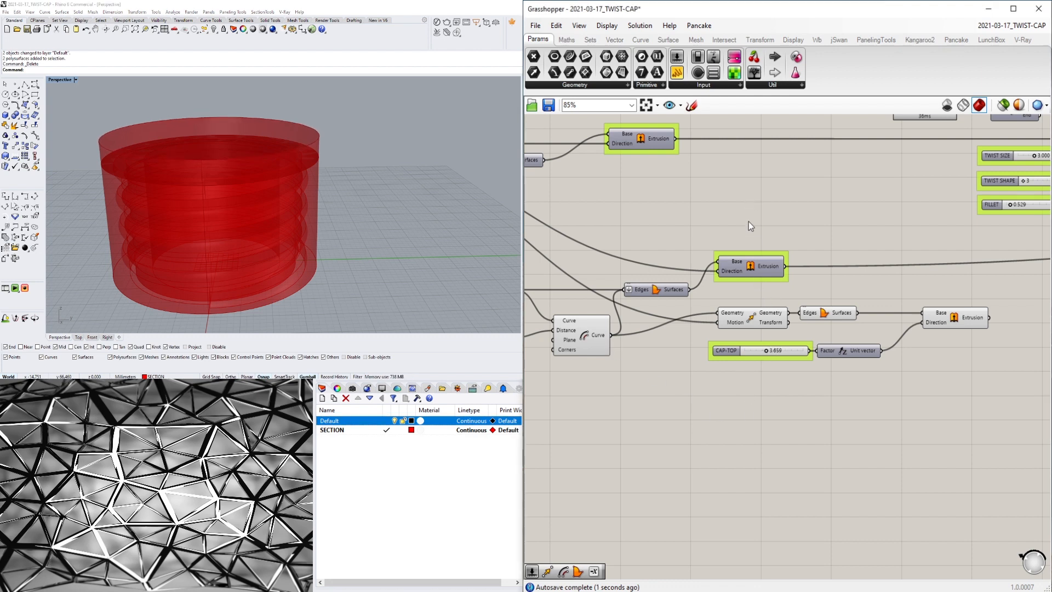
- Set the TOLERANCE OFFSET slider that drives the twist profile's offset to 0.3 and view the cap from the side
scroll(749, 221, down, 3)
scroll(662, 291, up, 4)
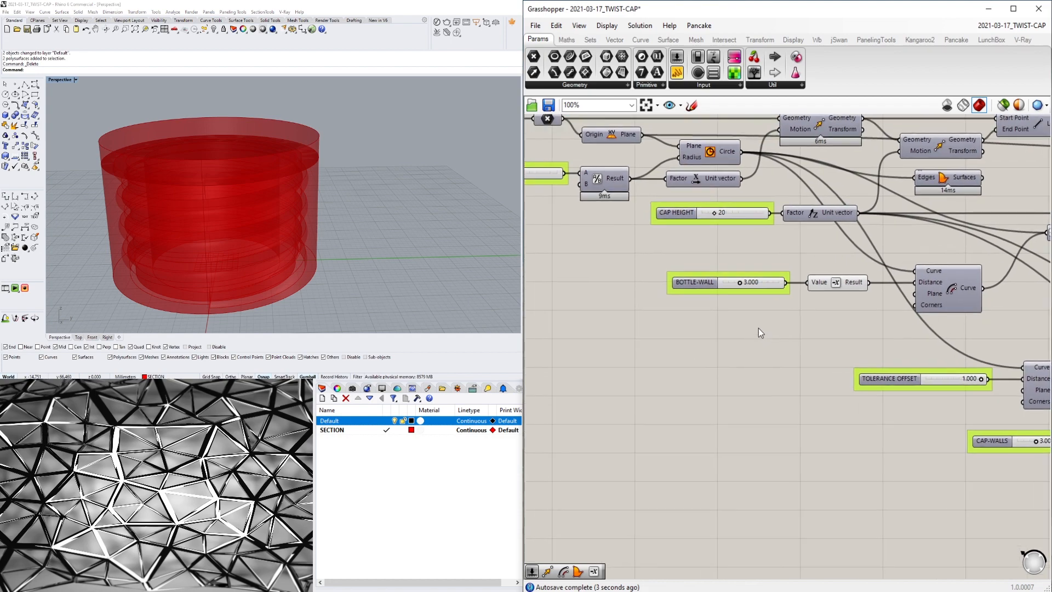
scroll(744, 293, down, 4)
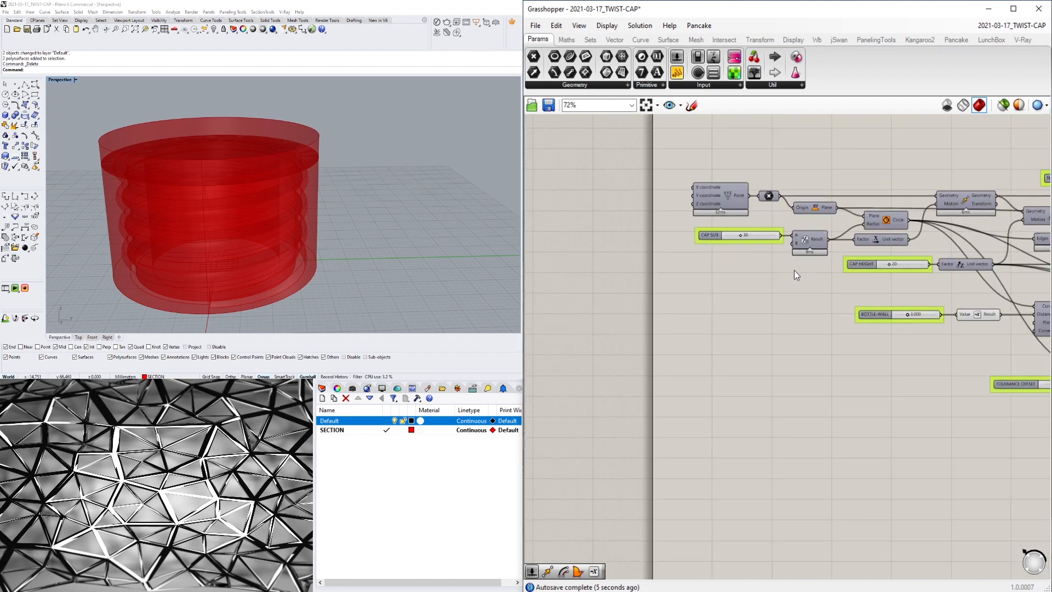
scroll(886, 260, up, 3)
scroll(876, 284, up, 5)
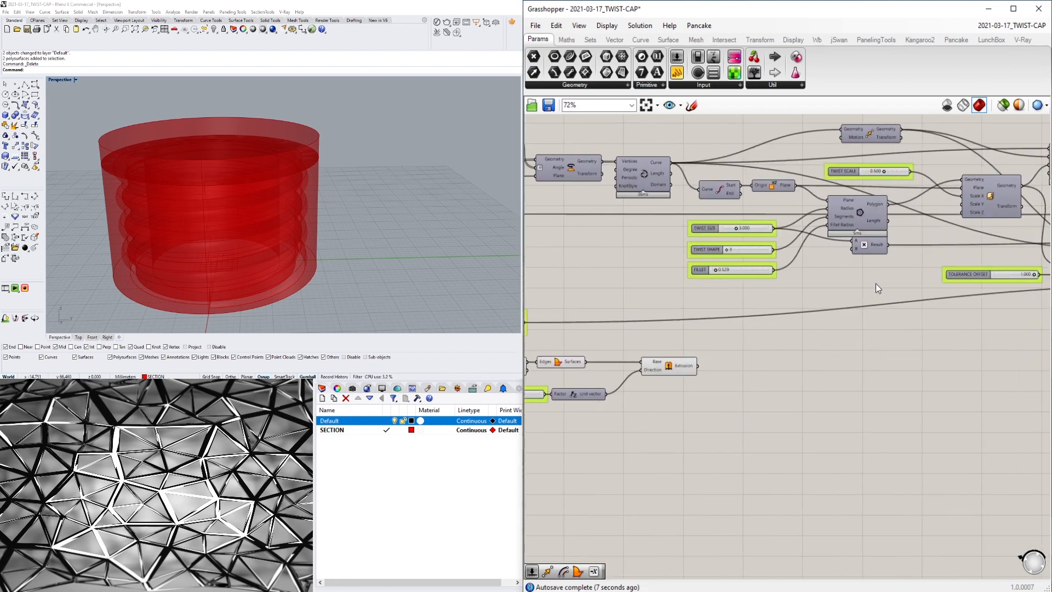
double_click(837, 280)
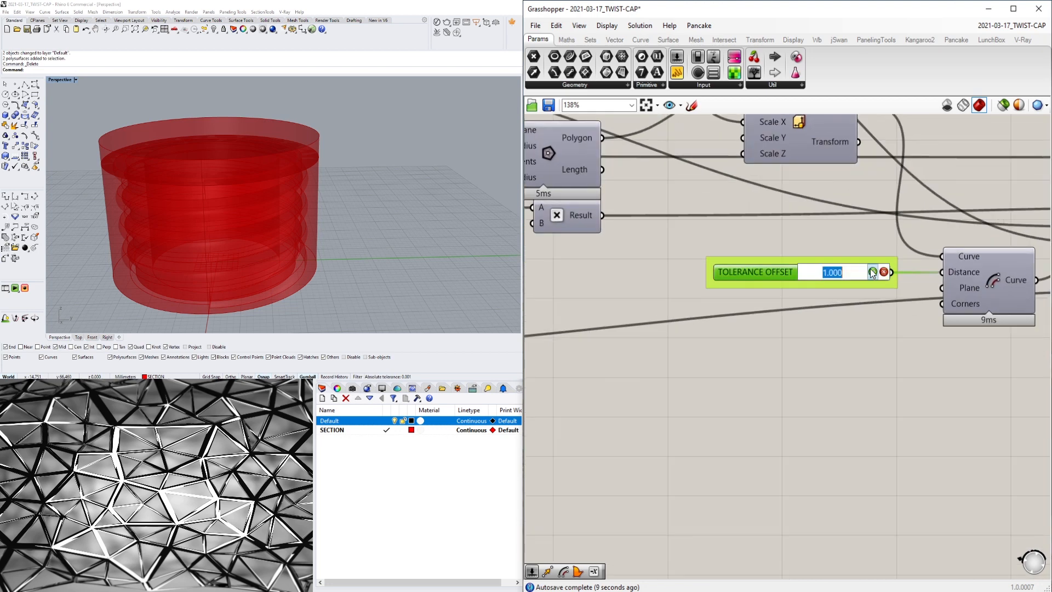
text(.3)
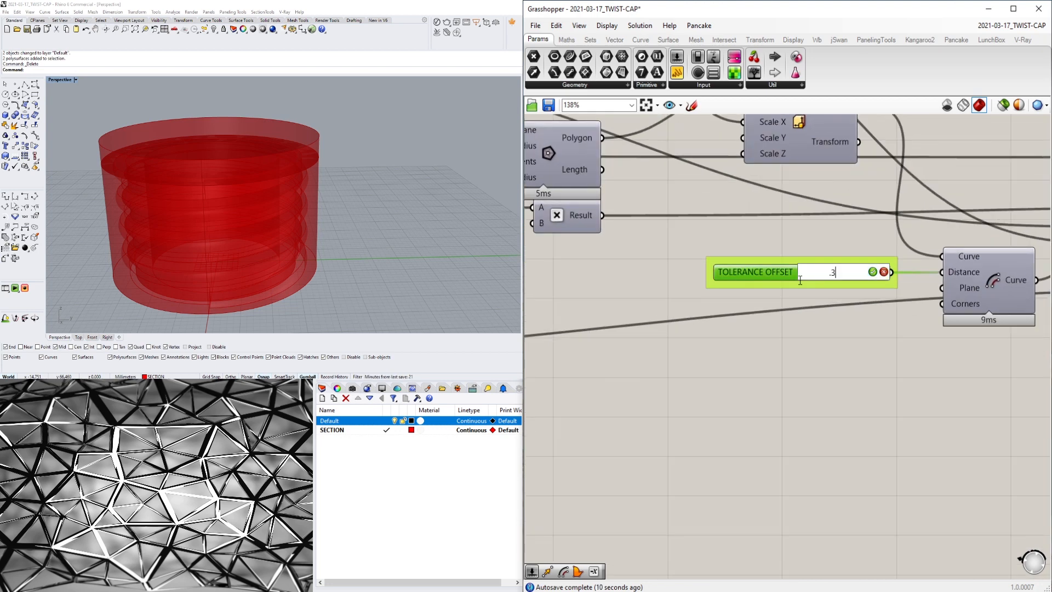
key(Return)
right_drag(307, 263, 309, 221)
- Set the TOLERANCE OFFSET slider that drives the offset before the cap walls to 0.3 and check the cap from above
scroll(741, 320, down, 5)
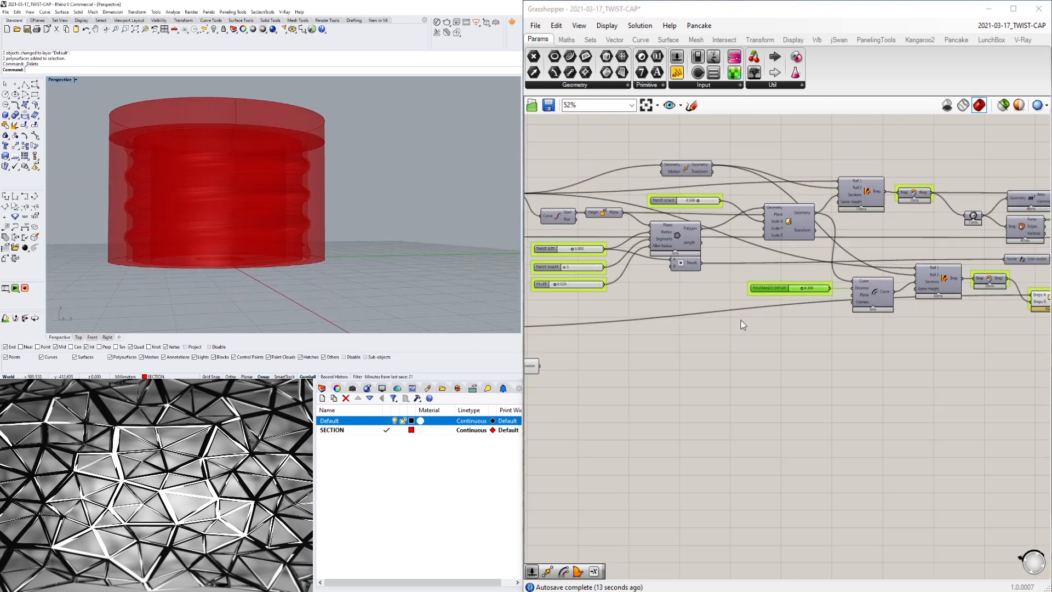
scroll(636, 346, up, 4)
key(ctrl+z)
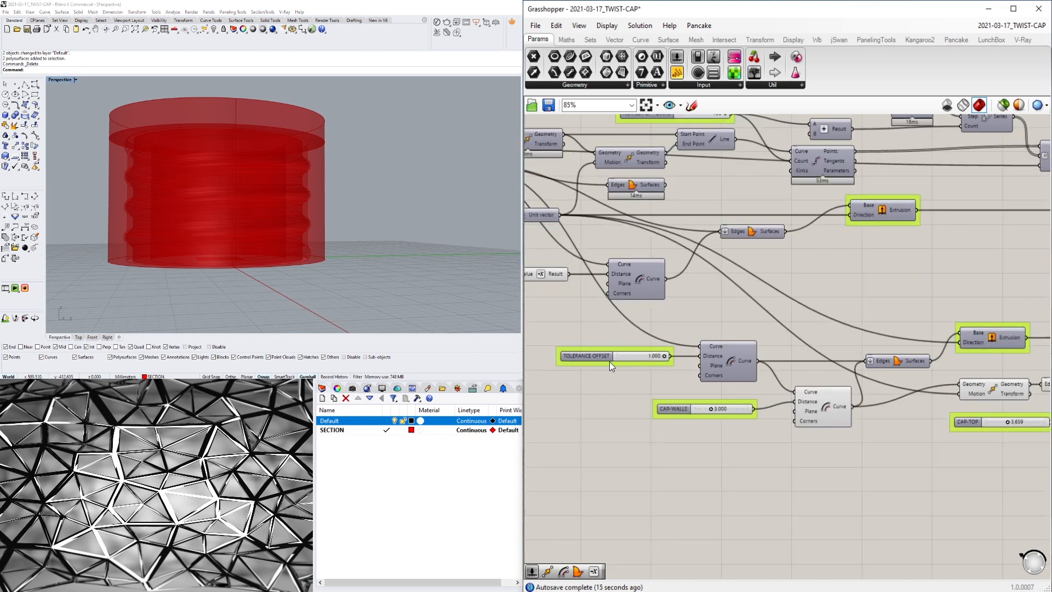
scroll(630, 364, up, 5)
double_click(645, 354)
text(.)
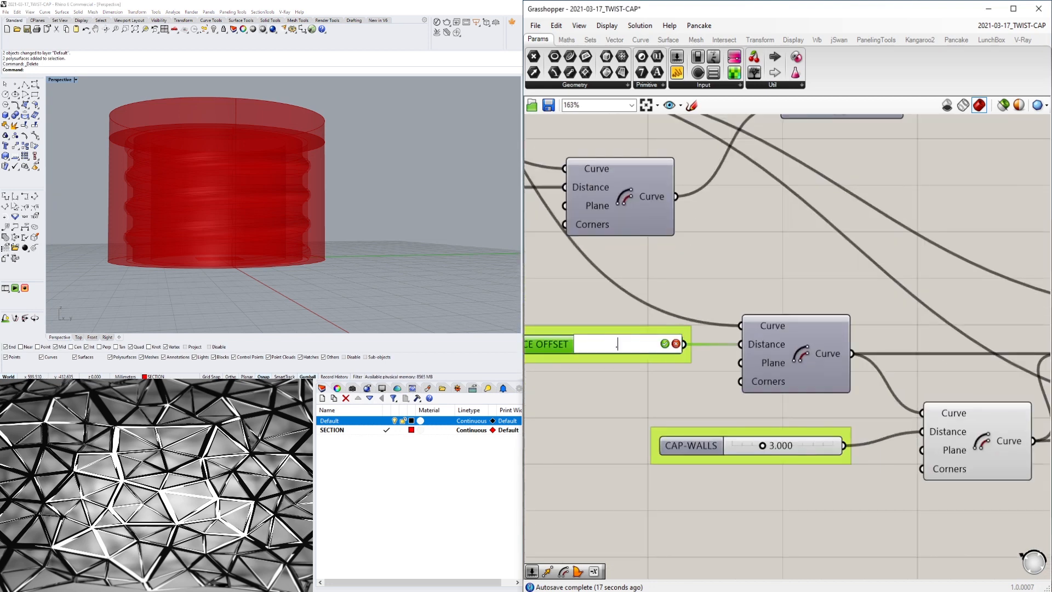
text(3)
key(Return)
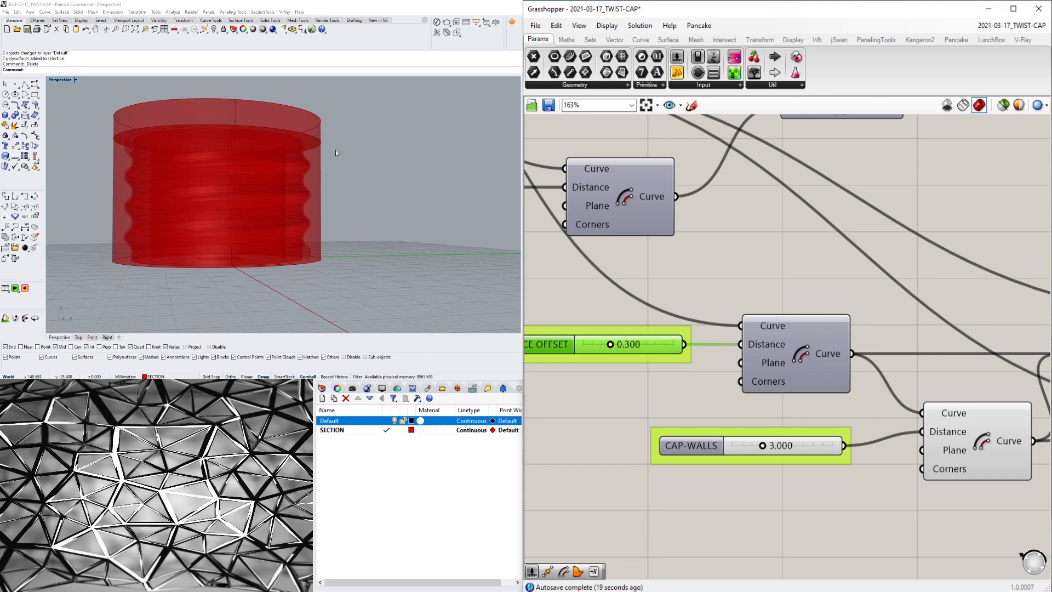
right_drag(336, 153, 294, 144)
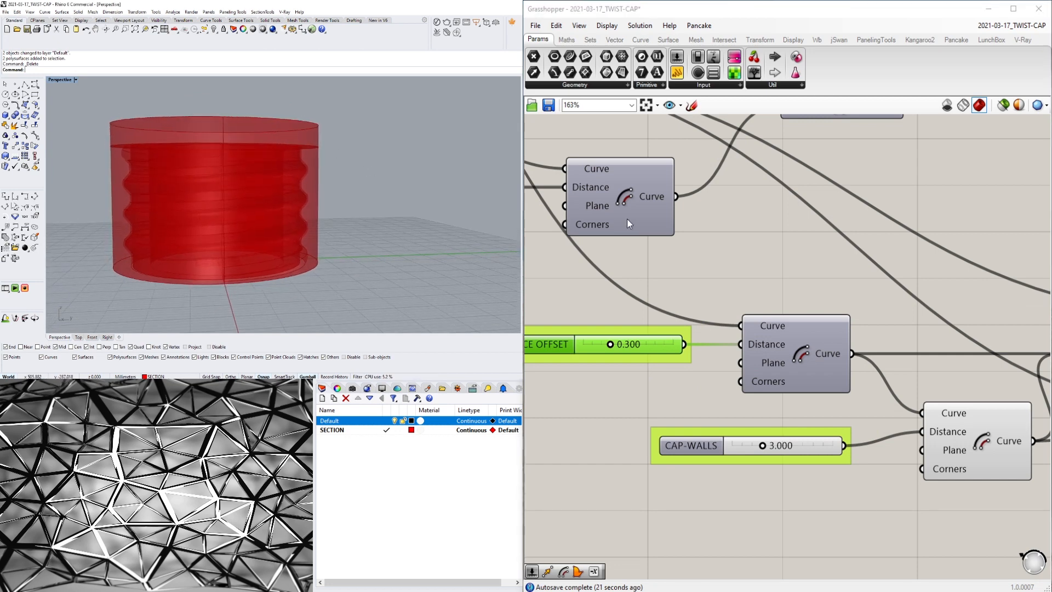
- Set the CAP-TOP slider that drives the top extrusion's height to 4 and check the cap from above
scroll(627, 218, down, 5)
scroll(701, 259, up, 3)
click(731, 309)
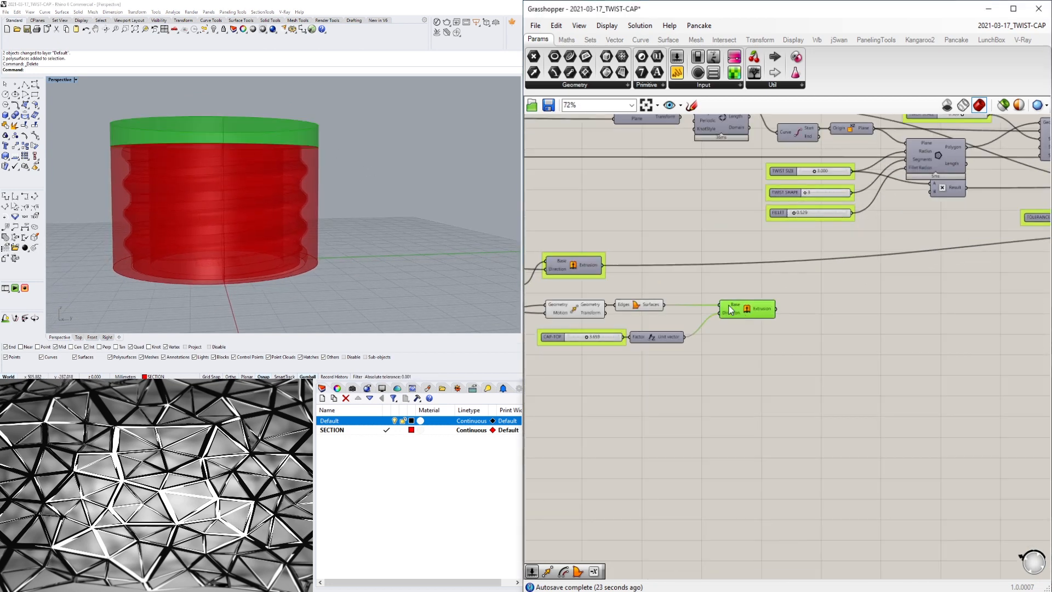
scroll(702, 317, up, 5)
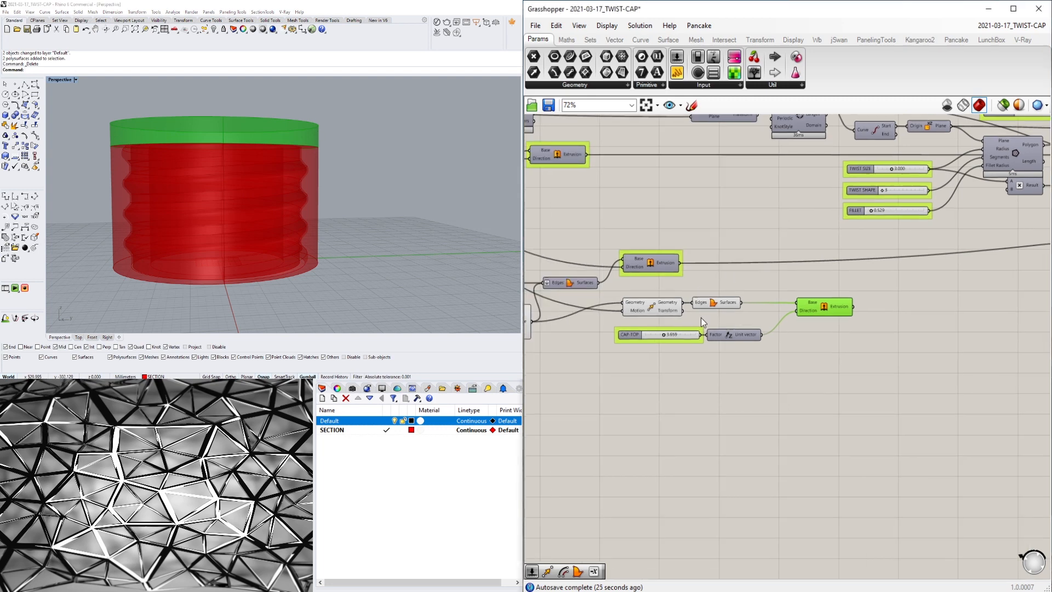
double_click(684, 313)
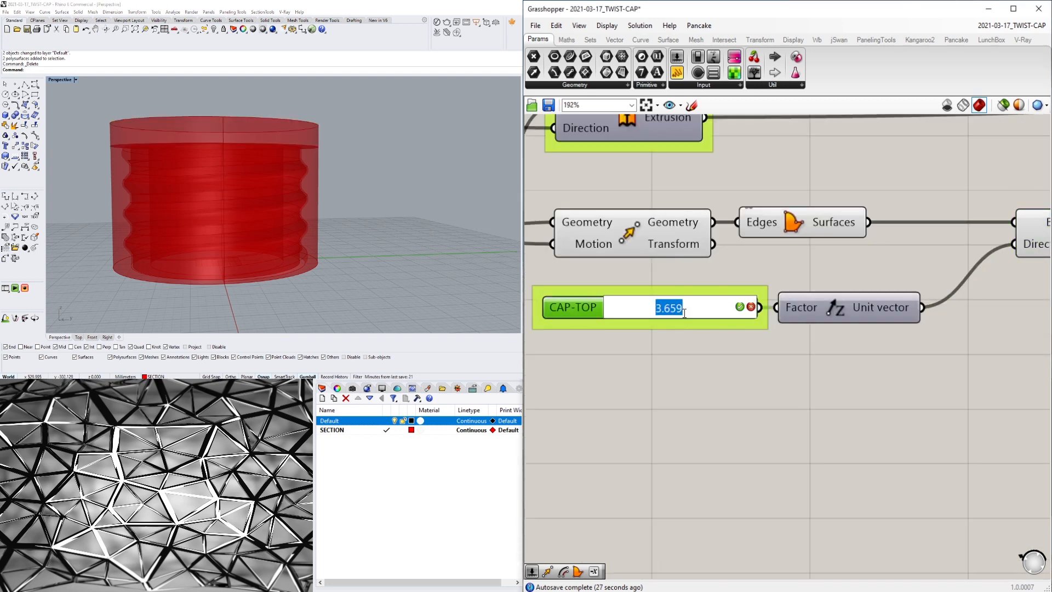
text(4)
key(Return)
right_drag(307, 209, 266, 230)
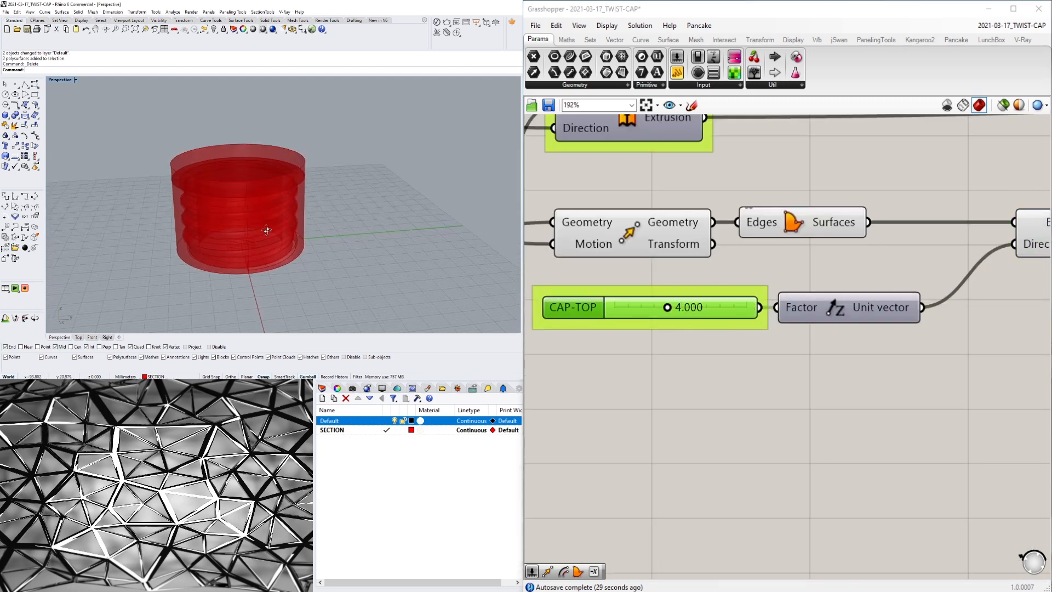
- Turn off the preview of the move and boundary surface components that feed the cap-top extrusion
click(795, 251)
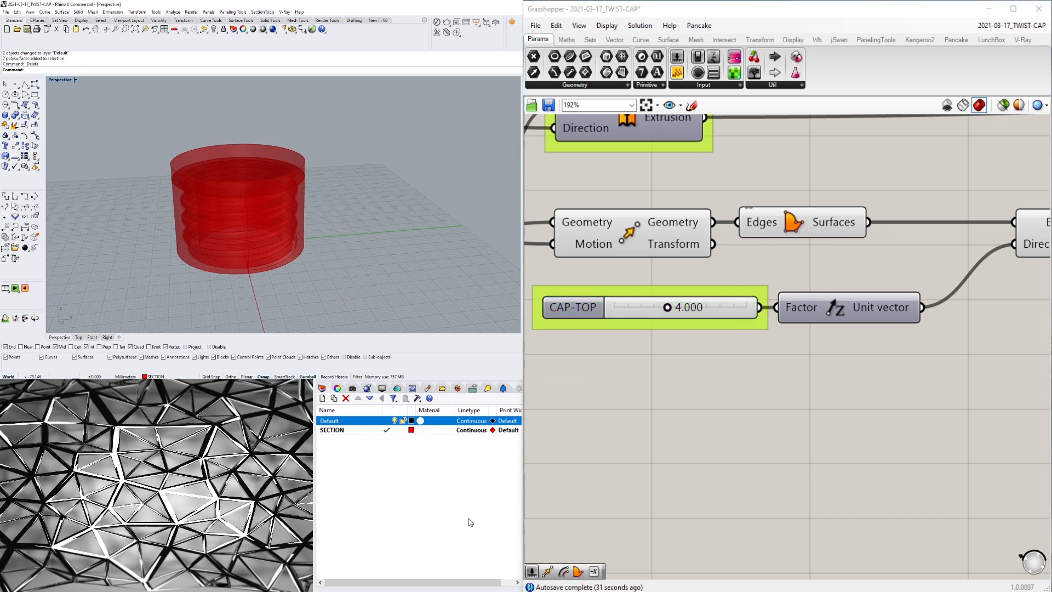
scroll(806, 320, down, 5)
click(798, 277)
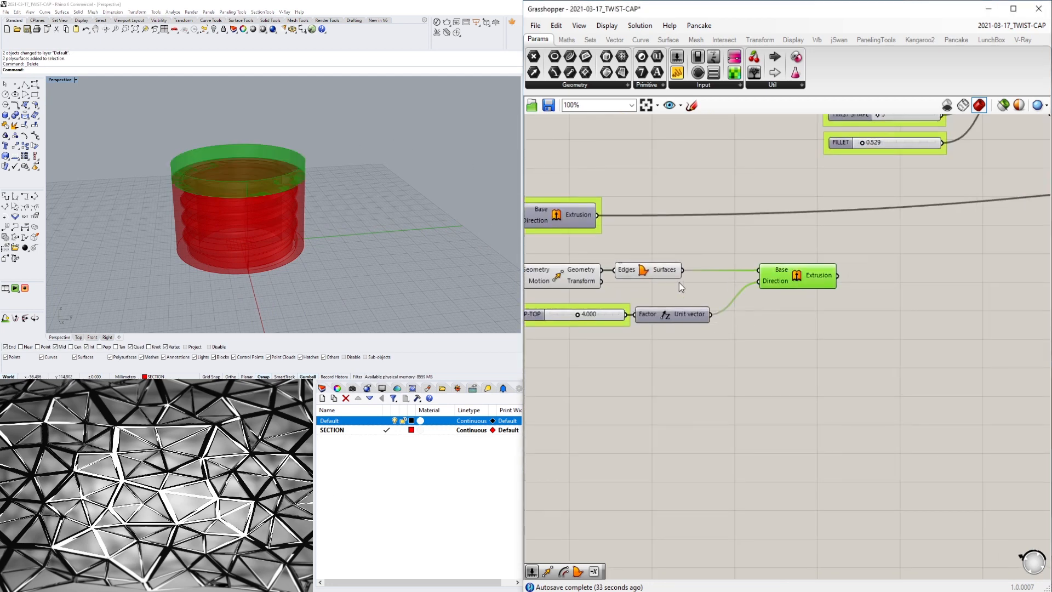
drag(633, 256, 637, 261)
drag(567, 278, 568, 278)
middle_click(594, 244)
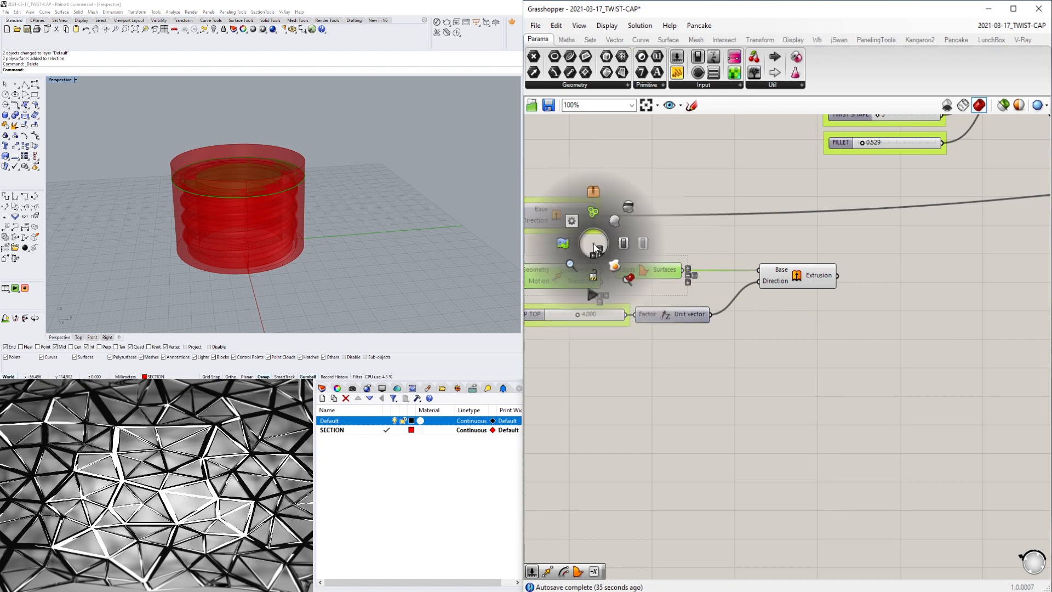
click(759, 326)
- Add a Solid Union component in the empty area beyond the cap-top extrusion
click(797, 276)
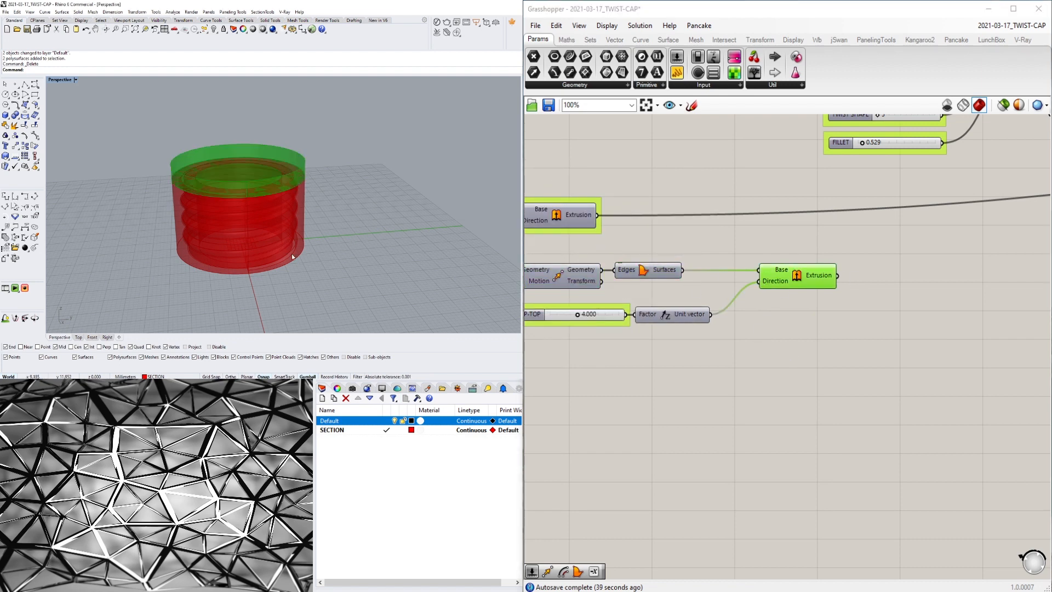
scroll(722, 303, down, 5)
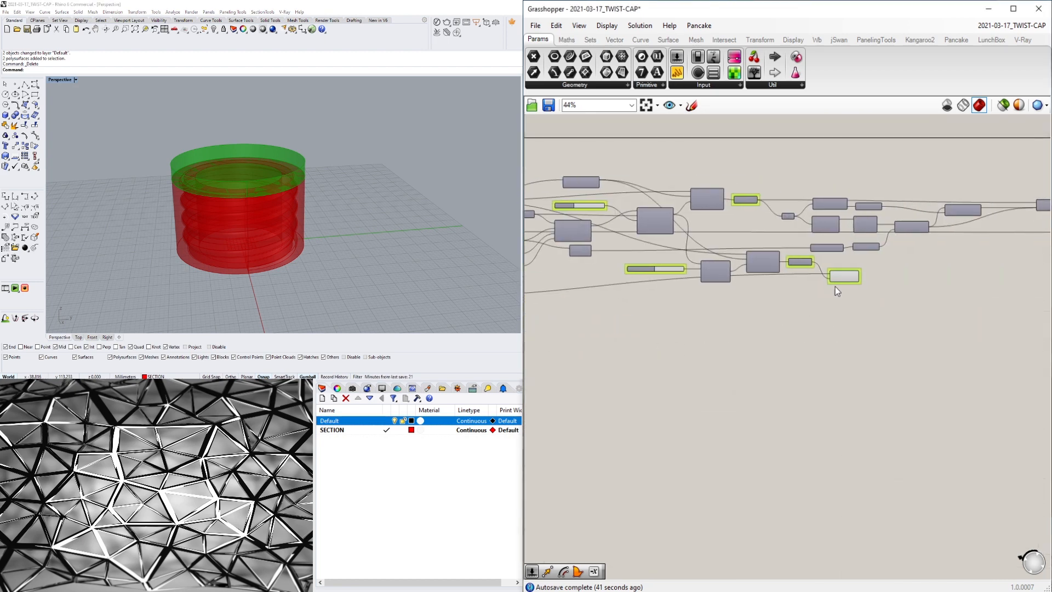
click(844, 277)
right_drag(510, 318, 741, 305)
click(741, 305)
click(686, 314)
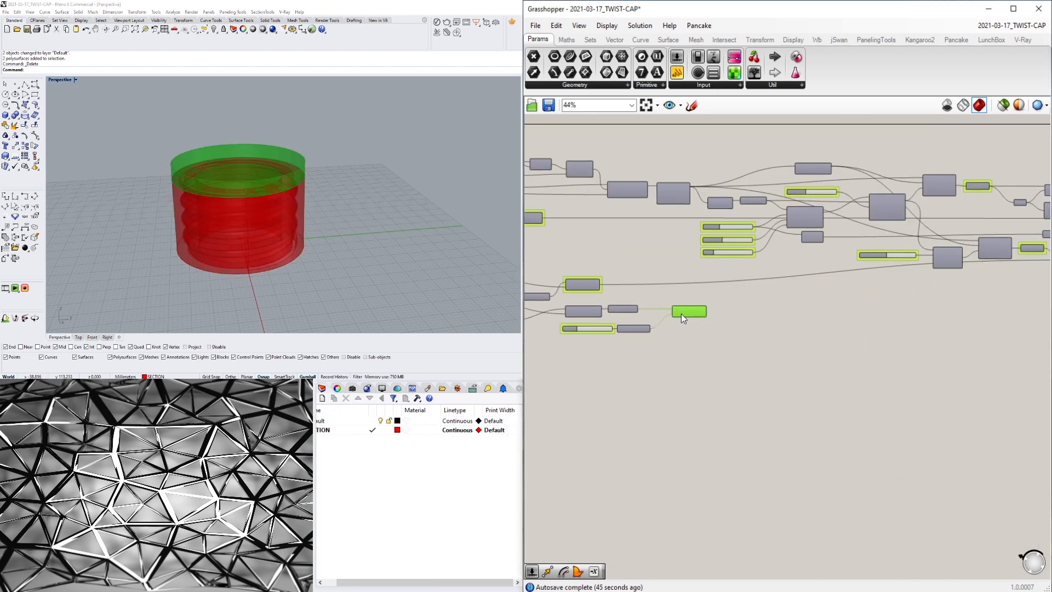
right_drag(816, 367, 764, 338)
double_click(807, 327)
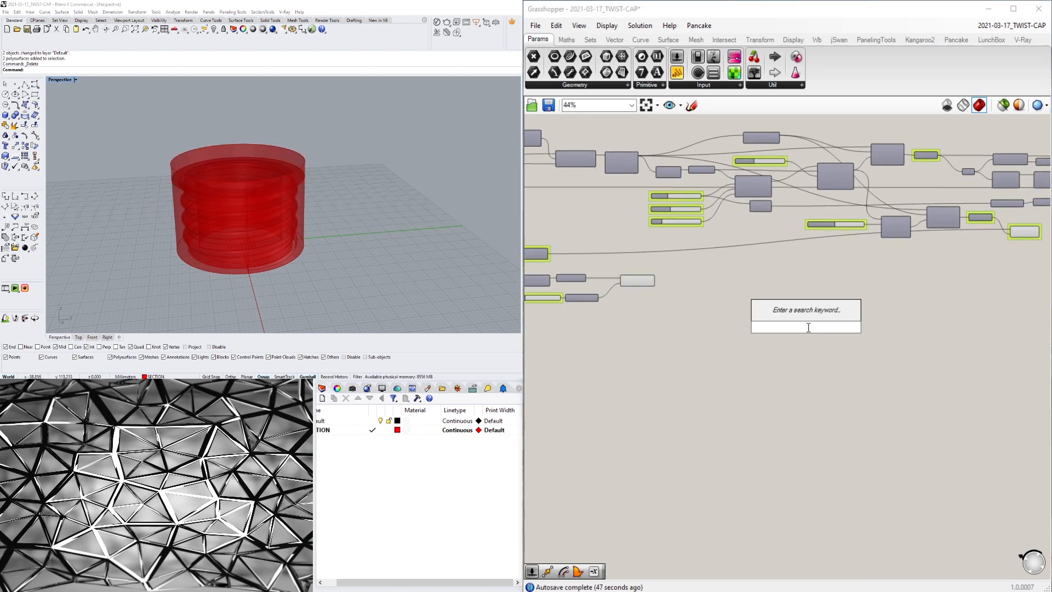
text(UNION)
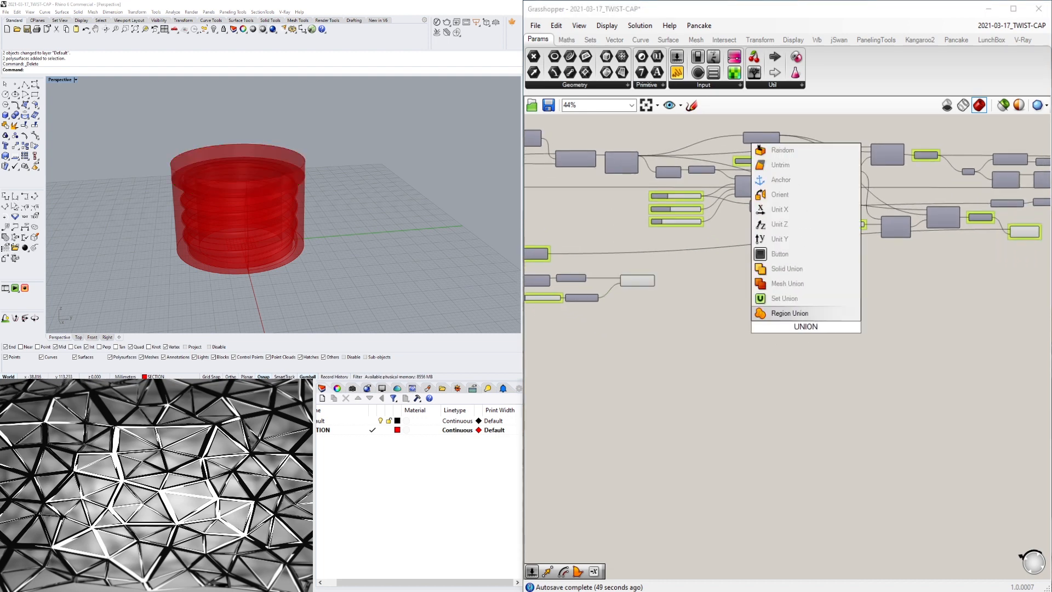
click(790, 270)
- Wire the cap-top extrusion and the cap's solid difference result into the new union's Breps input, placing the union beyond the difference
click(650, 283)
scroll(655, 283, up, 2)
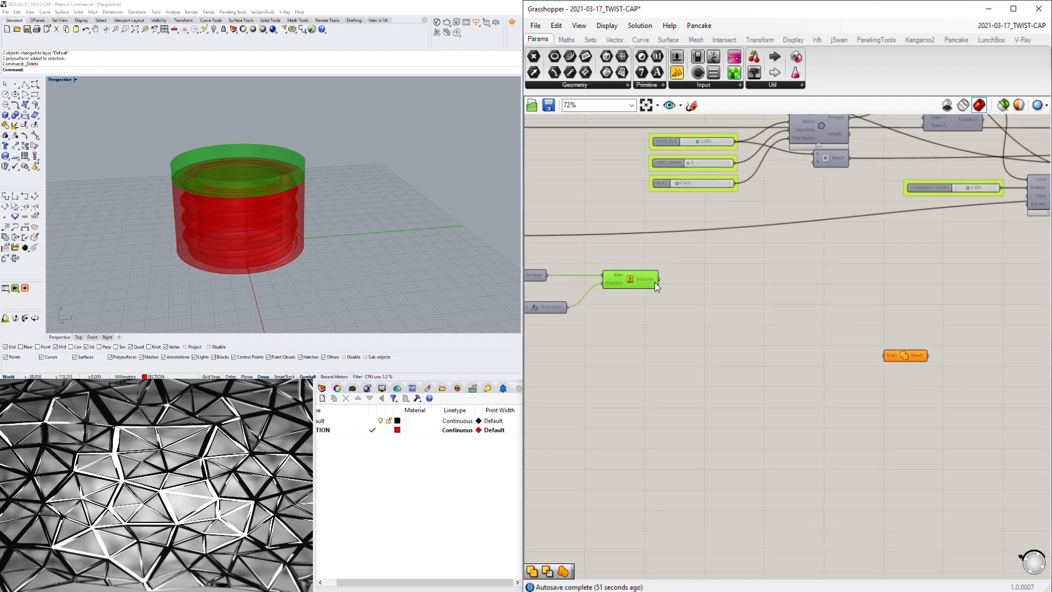
drag(660, 278, 927, 348)
scroll(889, 359, down, 2)
click(728, 358)
drag(729, 358, 1023, 267)
scroll(1021, 271, up, 3)
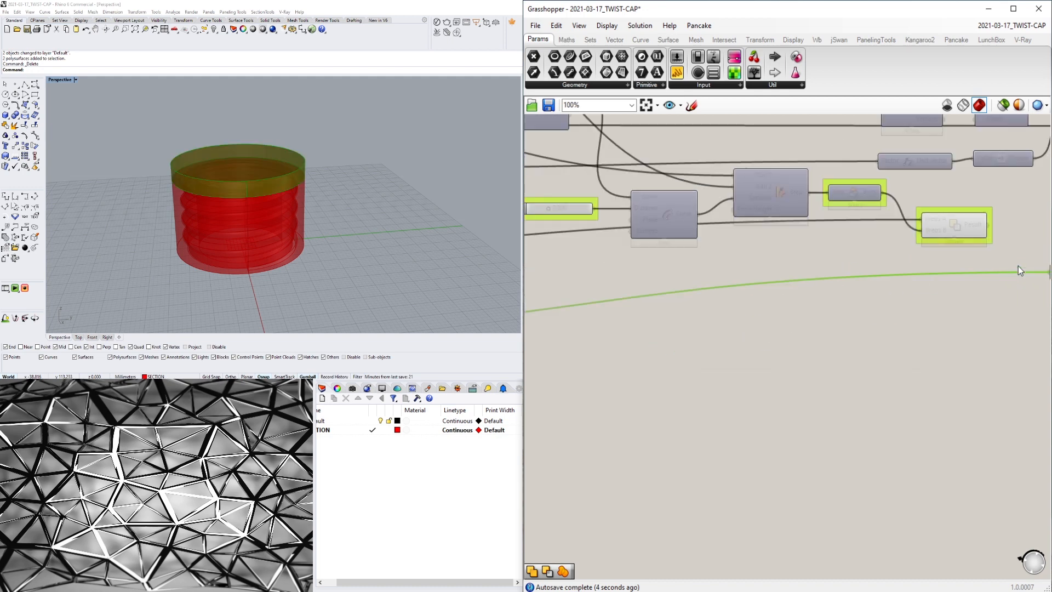
right_drag(1019, 266, 835, 276)
click(784, 247)
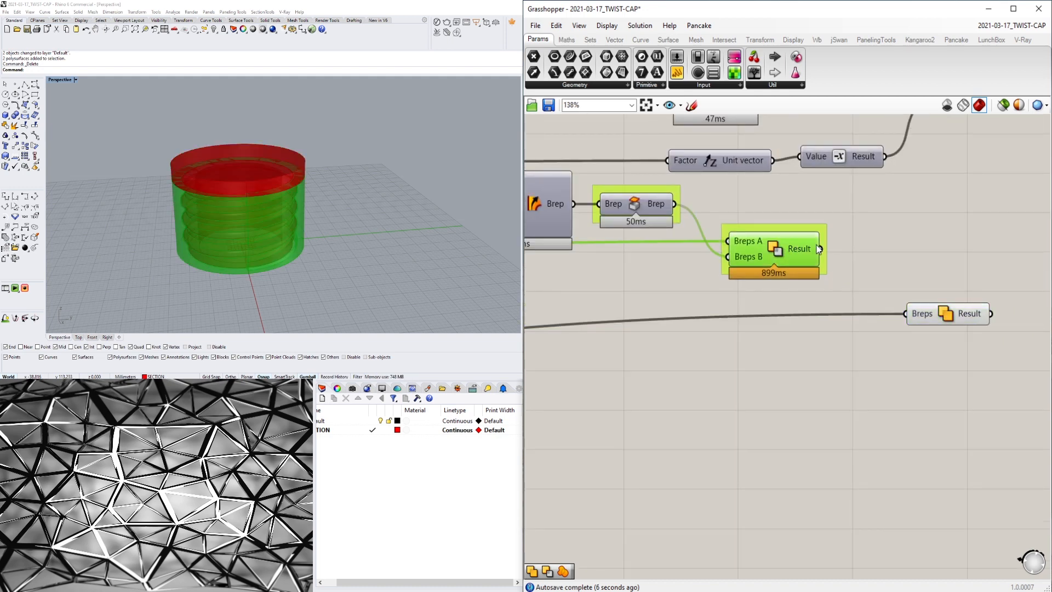
drag(894, 307, 935, 308)
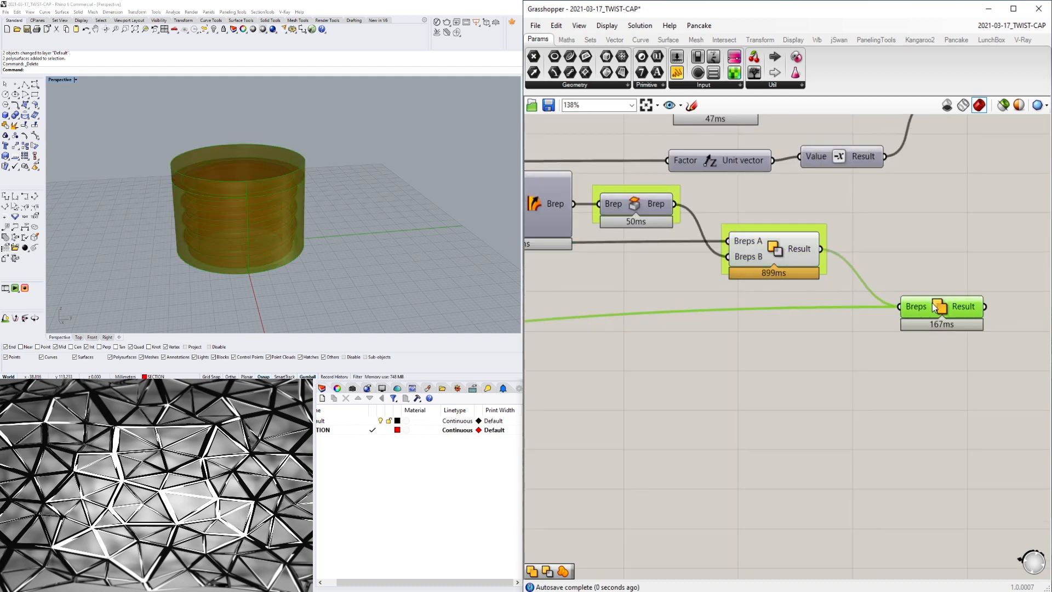
- Flatten the Breps input of the cap's solid union and shift the component slightly lower
right_click(926, 309)
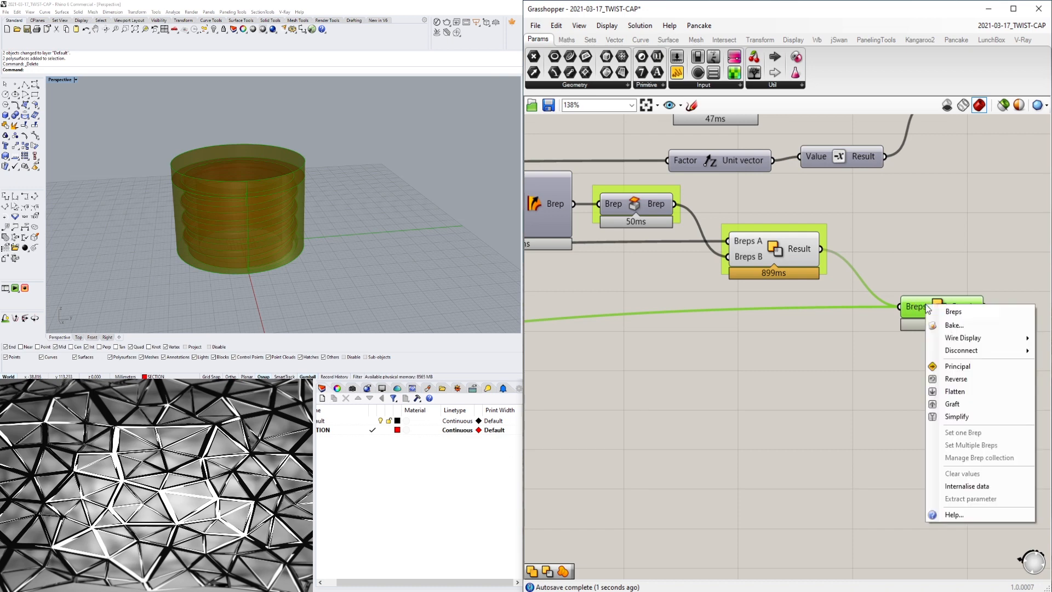
click(974, 390)
drag(935, 316, 939, 330)
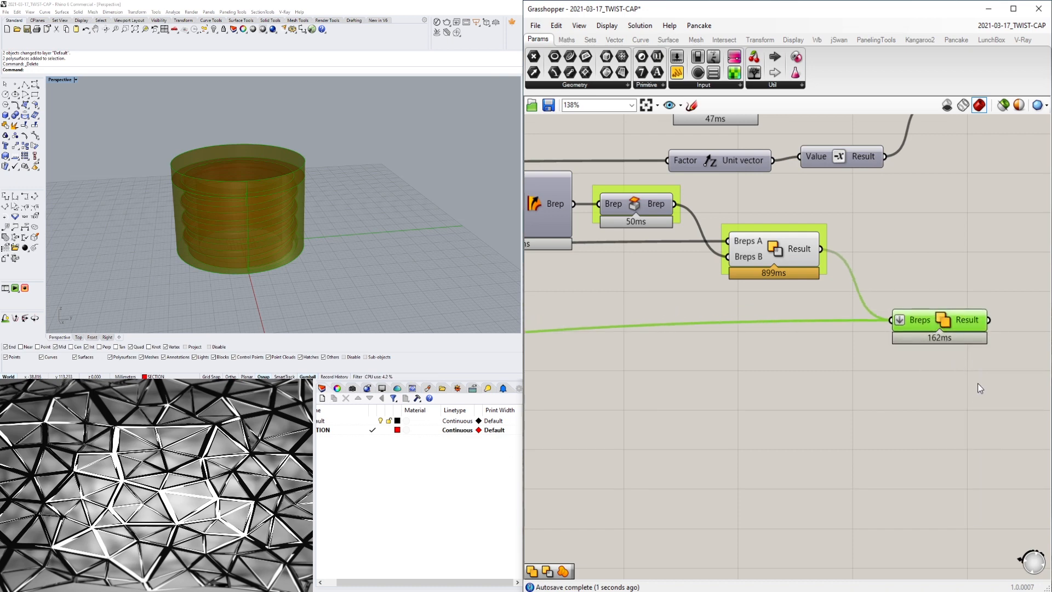
click(978, 383)
- Turn off the preview of the cap's solid difference and of the cap-top extrusion
click(783, 246)
right_click(782, 246)
click(801, 269)
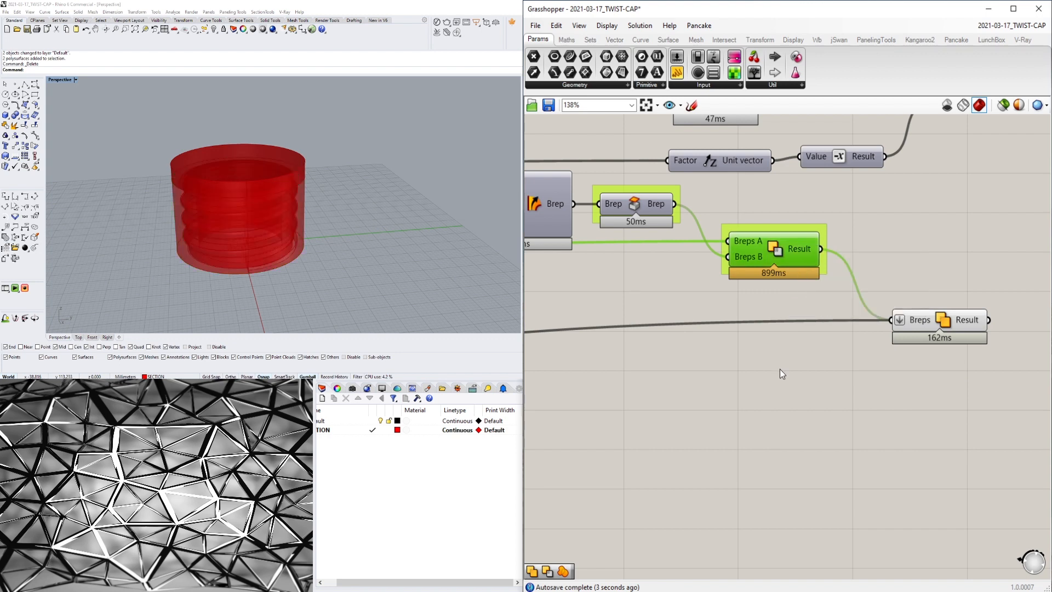
scroll(780, 369, down, 6)
click(746, 338)
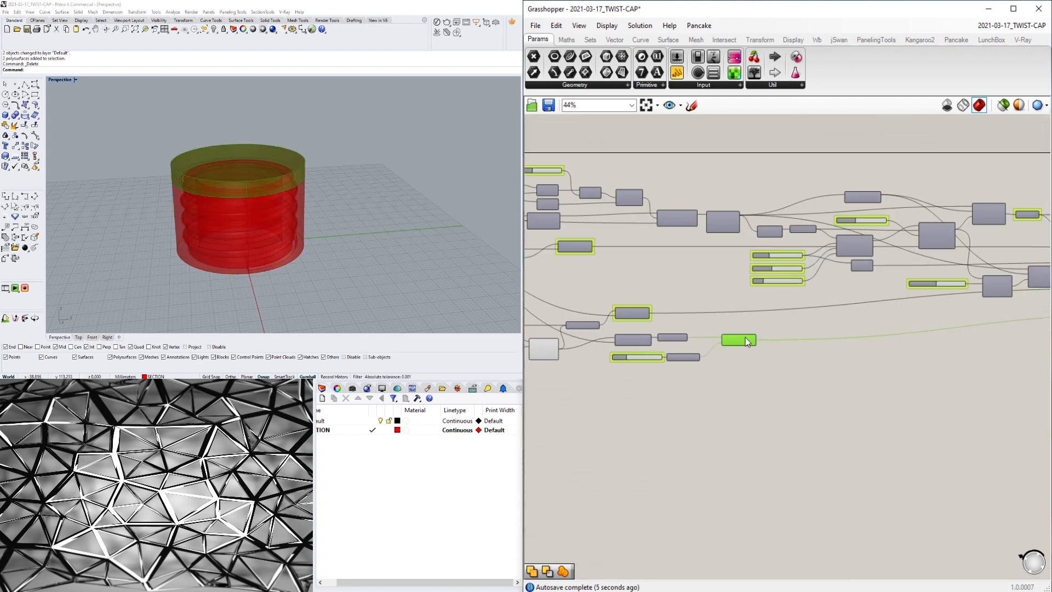
right_click(745, 337)
click(742, 310)
scroll(744, 341, up, 5)
click(778, 338)
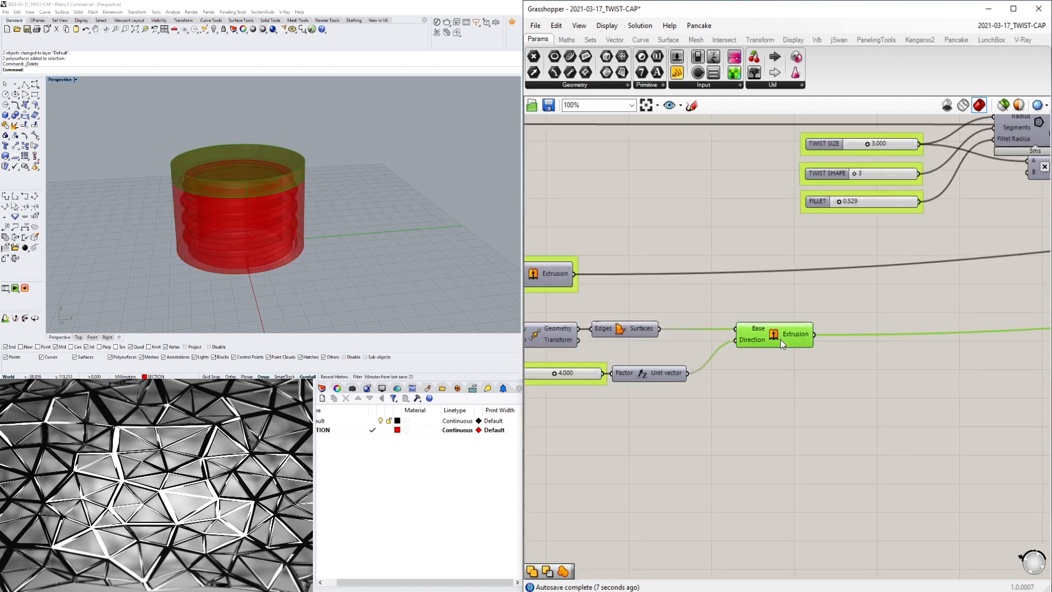
right_click(778, 337)
click(784, 355)
- Turn off the preview of the offset component driven by the CAP-WALLS slider
scroll(783, 355, down, 1)
scroll(669, 327, up, 1)
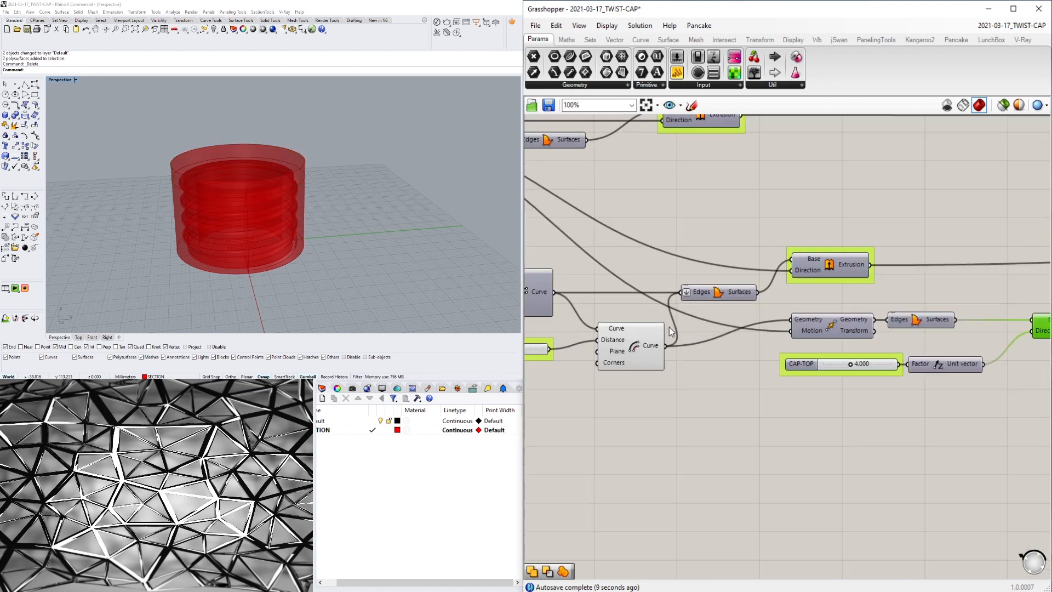
click(633, 340)
right_click(633, 340)
click(680, 366)
- Check the cap's solid union in the preview and review the definition back to its first components
scroll(676, 272, down, 3)
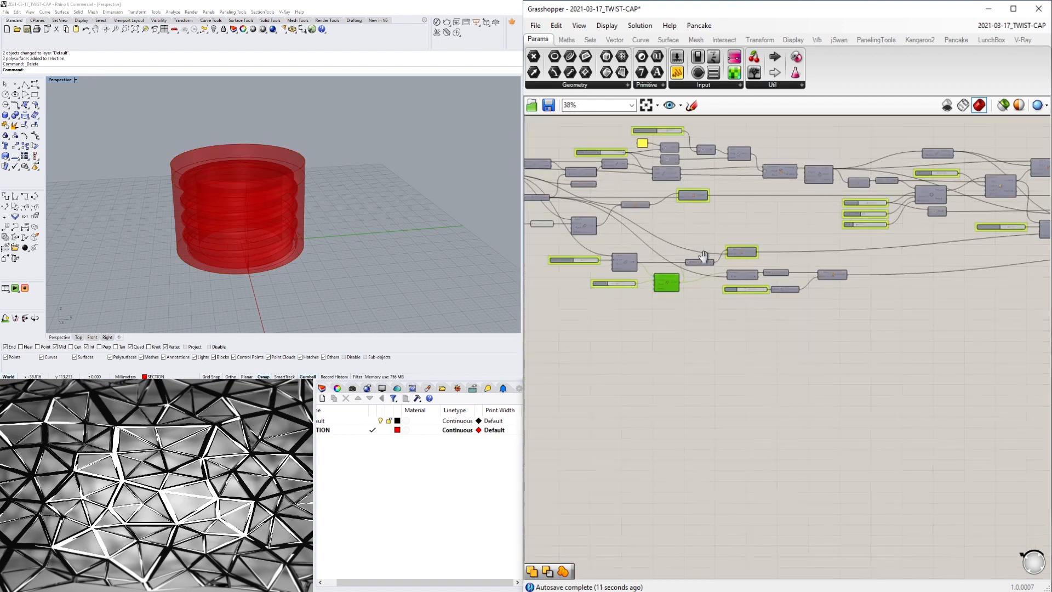
right_drag(629, 354, 712, 334)
scroll(712, 334, up, 3)
click(673, 366)
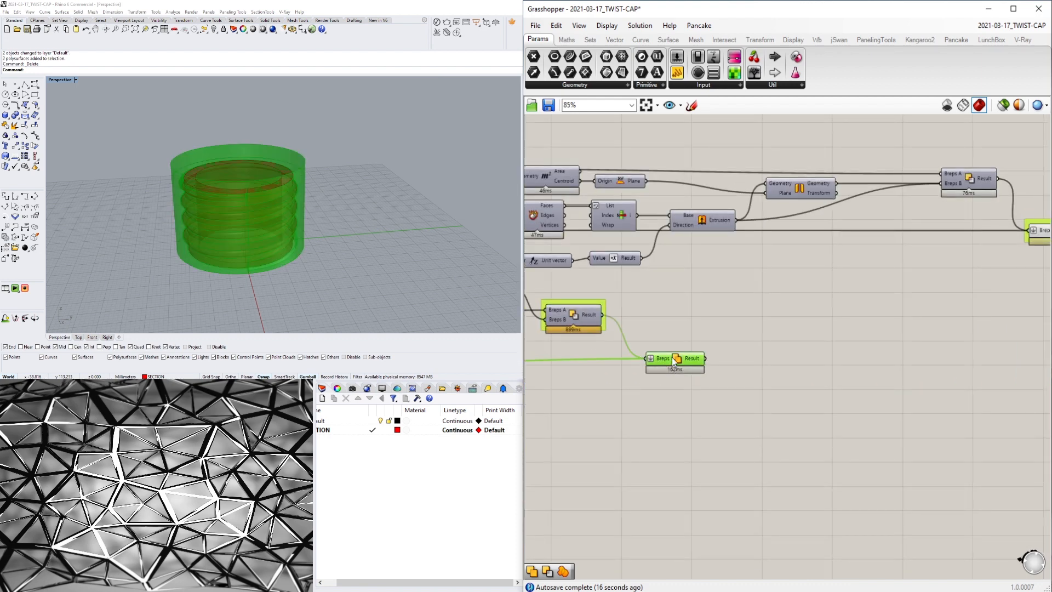
right_drag(853, 340, 732, 340)
scroll(685, 377, down, 2)
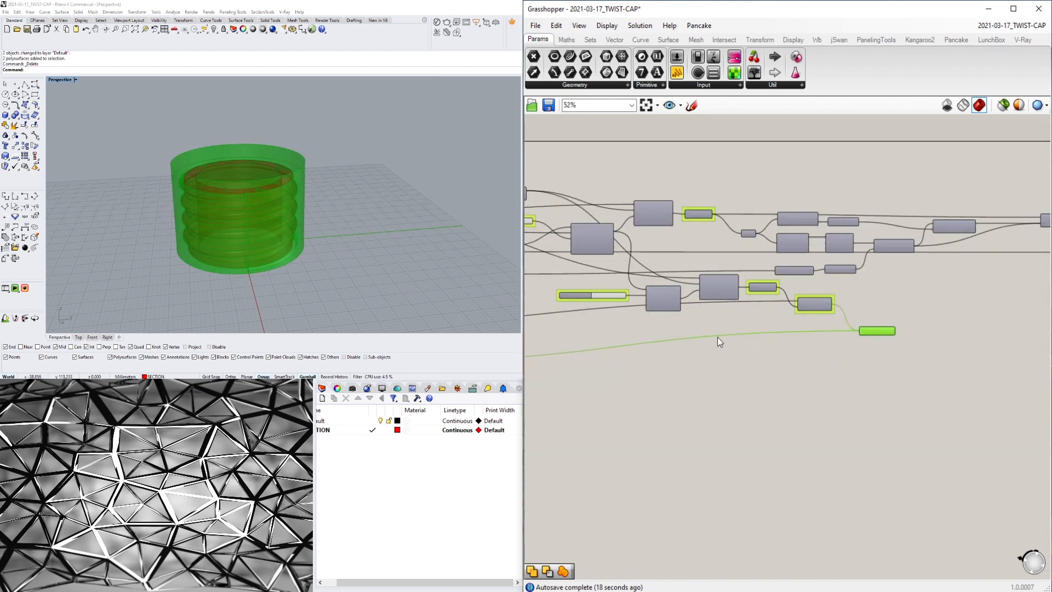
right_drag(650, 355, 902, 352)
mouse_move(668, 357)
right_down()
mouse_move(928, 357)
mouse_move(702, 355)
right_up()
mouse_move(898, 359)
right_down()
mouse_move(782, 362)
mouse_move(796, 367)
mouse_move(681, 388)
right_up()
mouse_move(911, 331)
right_down()
mouse_move(886, 338)
mouse_move(986, 338)
right_up()
right_drag(776, 340, 932, 342)
mouse_move(611, 341)
right_down()
mouse_move(772, 341)
mouse_move(1039, 270)
right_up()
right_drag(805, 274, 926, 268)
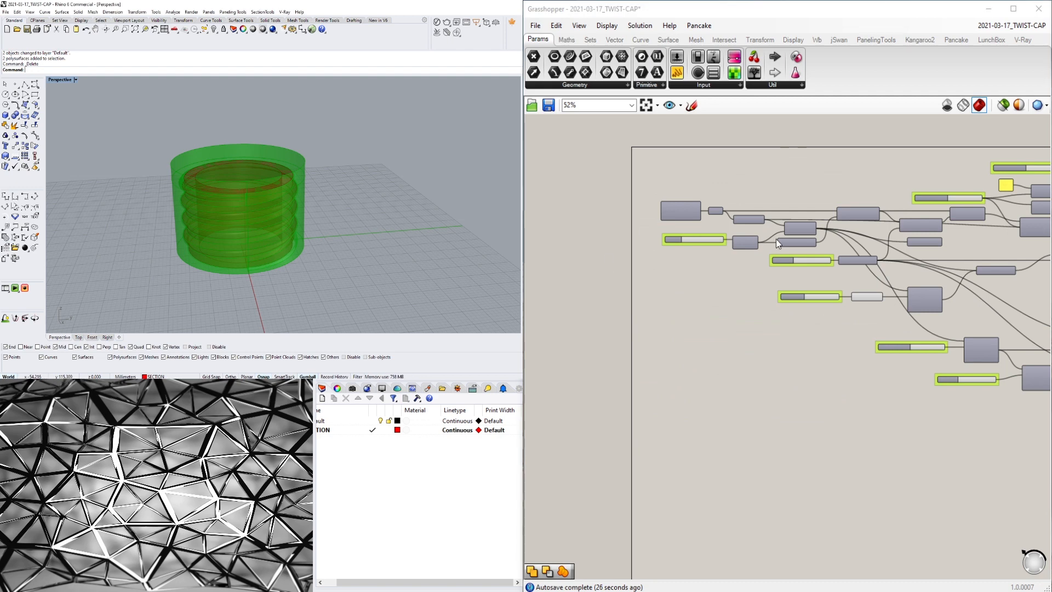
- Highlight groups of components and the final solid unions of neck and cap to compare the two parts in the preview
right_drag(812, 246, 719, 271)
drag(923, 329, 773, 284)
scroll(926, 345, down, 2)
right_drag(926, 345, 805, 338)
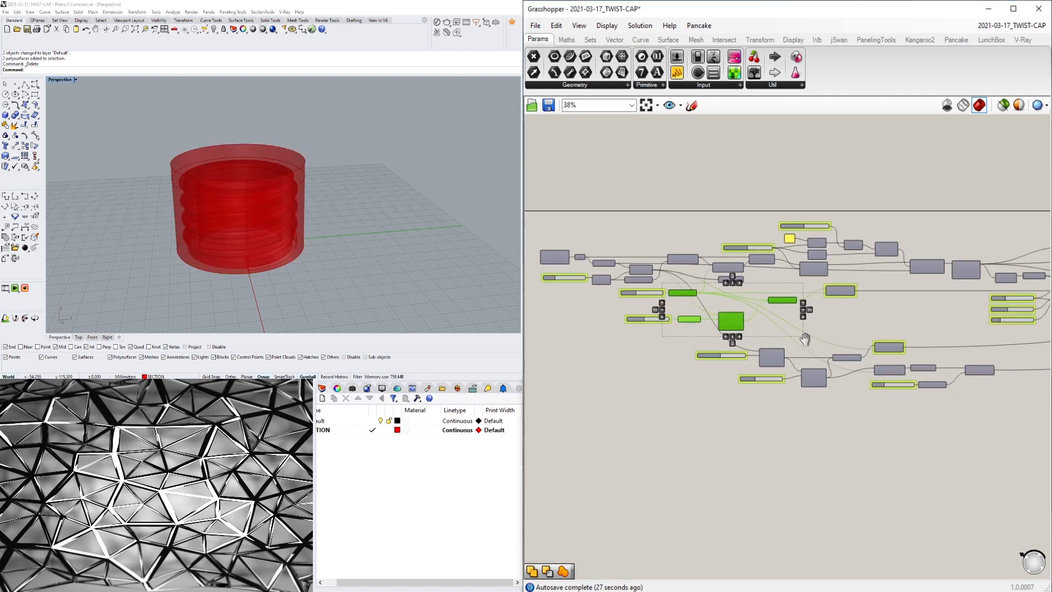
scroll(869, 353, down, 2)
drag(810, 331, 594, 251)
scroll(929, 296, up, 3)
drag(993, 324, 955, 297)
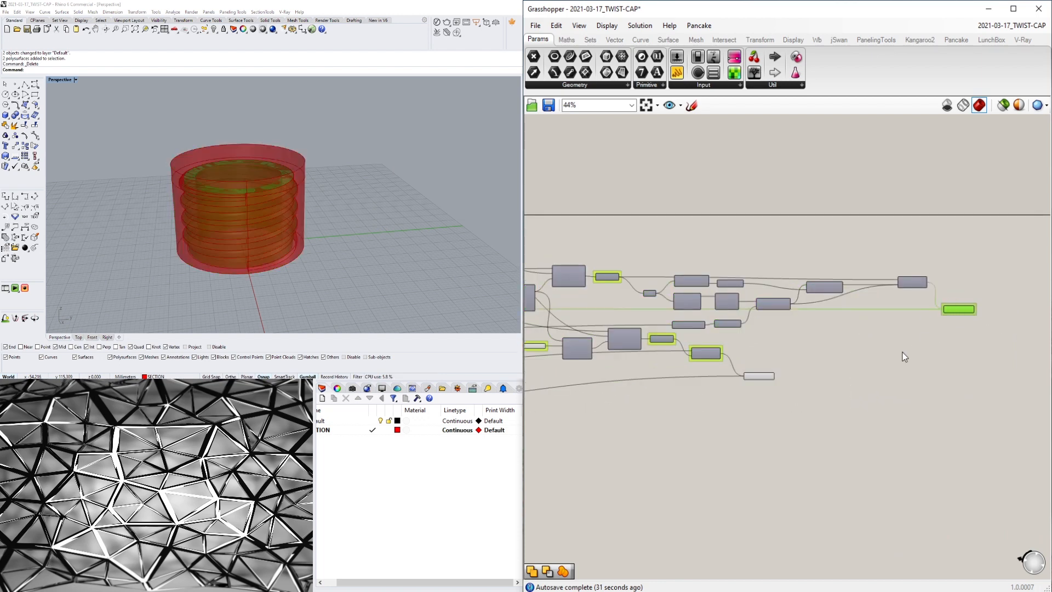
scroll(800, 409, up, 3)
click(788, 406)
click(721, 340)
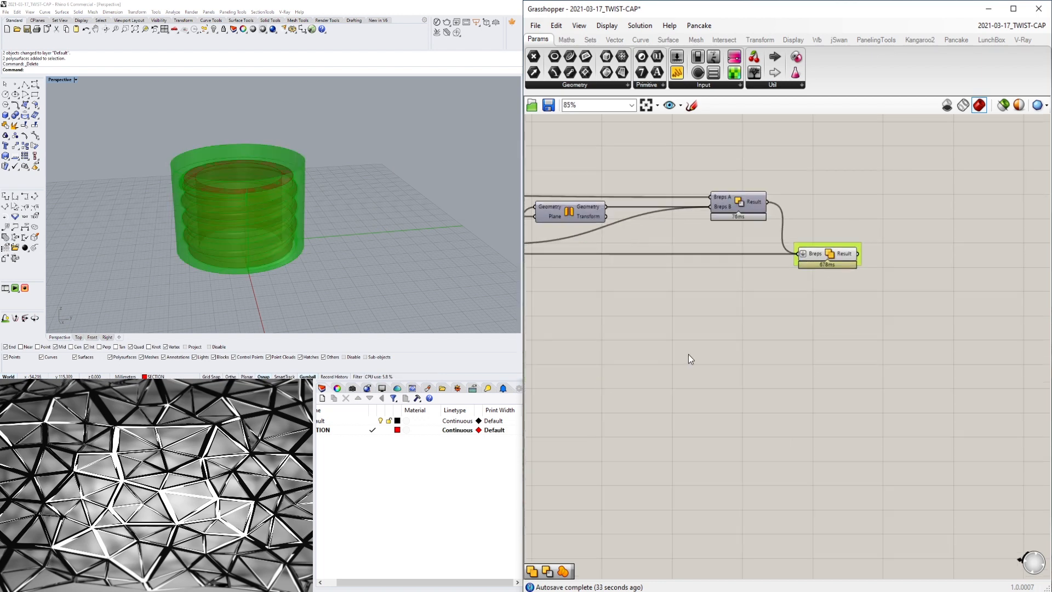
click(814, 251)
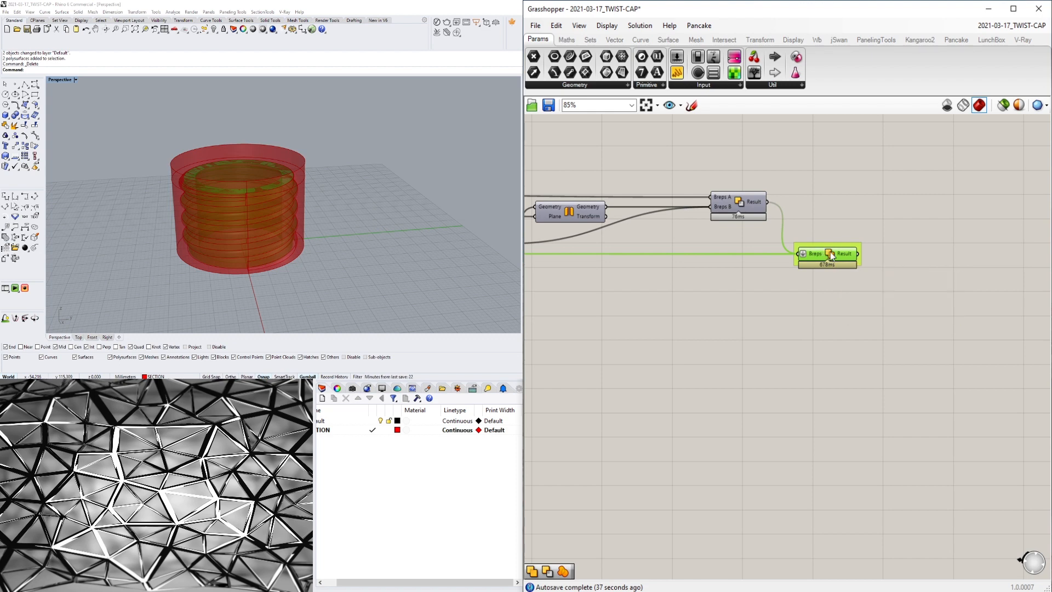
- Bake the final solid unions of the neck and cap into Rhino with Default as the current layer
scroll(766, 324, down, 4)
right_drag(581, 363, 727, 301)
scroll(727, 302, up, 3)
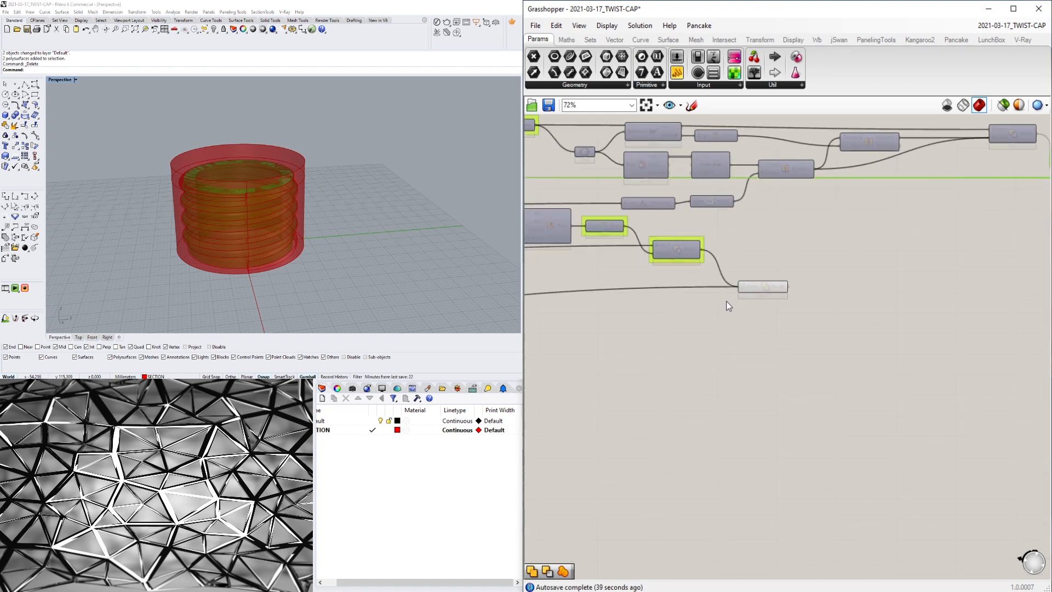
click(769, 286)
click(370, 424)
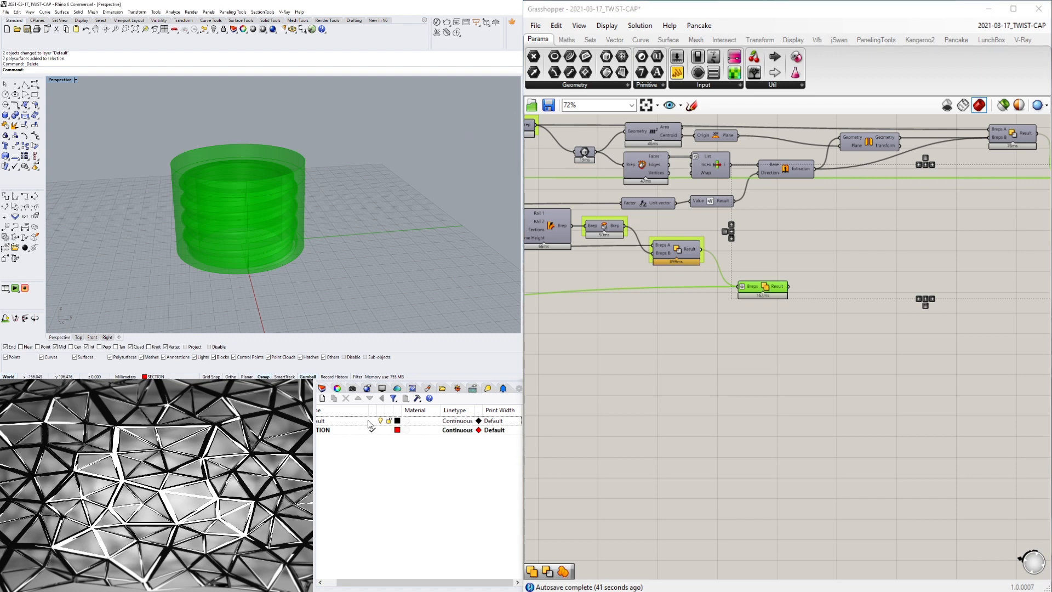
click(373, 421)
drag(383, 582, 371, 582)
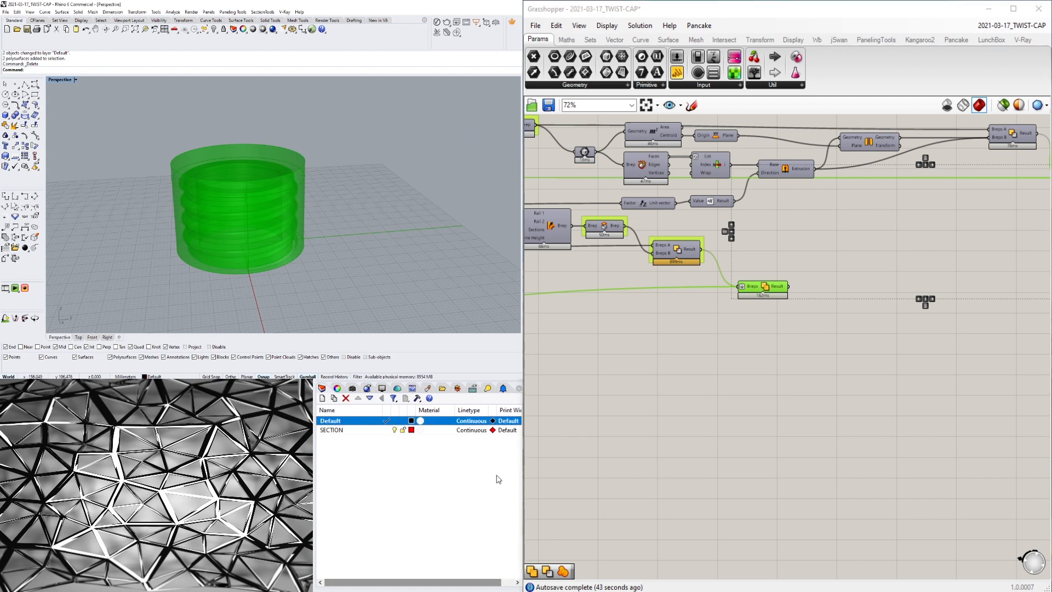
middle_click(837, 233)
click(860, 259)
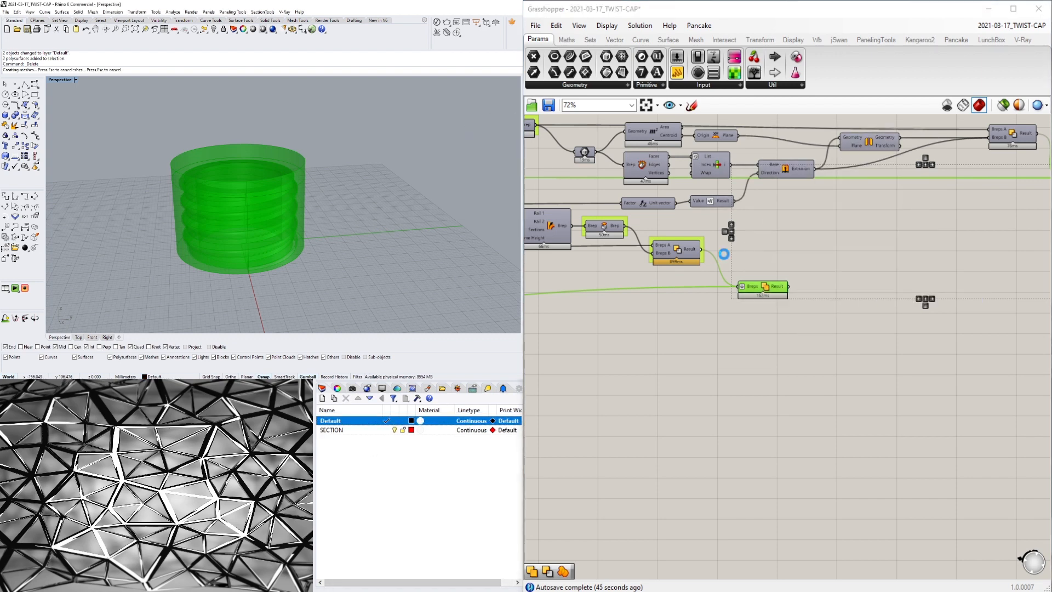
- Move the baked neck and cap solids along the Y axis, clear of the Grasshopper preview, and deselect them
scroll(265, 174, down, 5)
drag(182, 140, 327, 245)
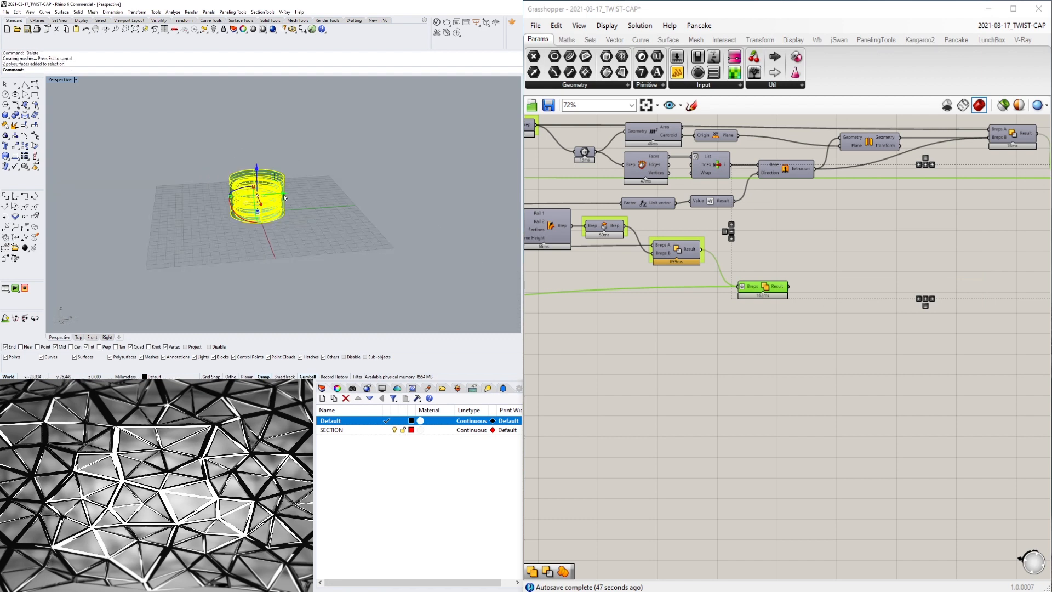
drag(284, 198, 373, 189)
key(Escape)
- Set the CAP SIZE slider to 50
scroll(683, 327, down, 4)
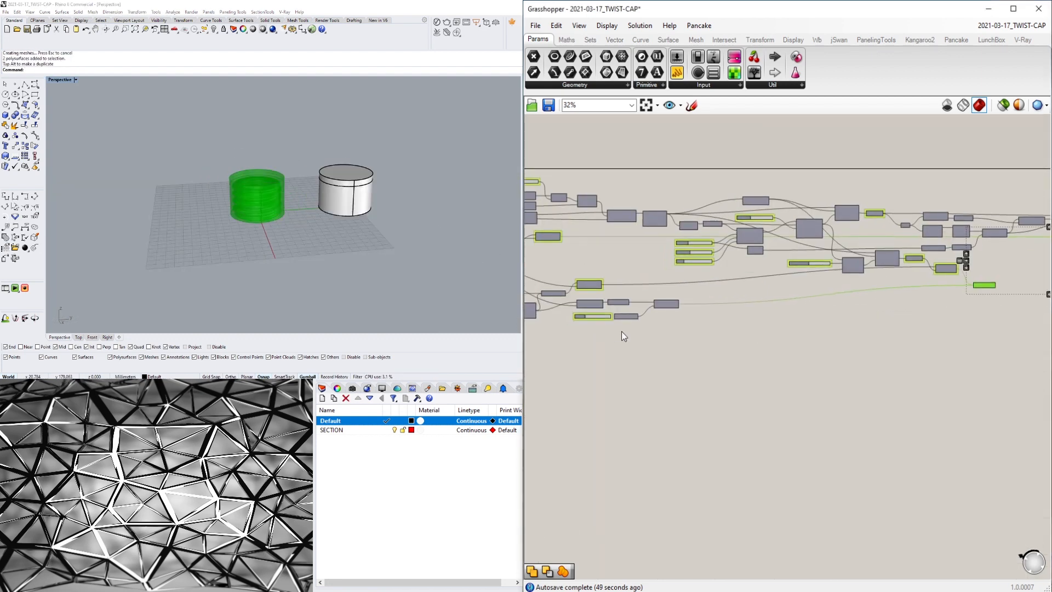
scroll(733, 298, up, 5)
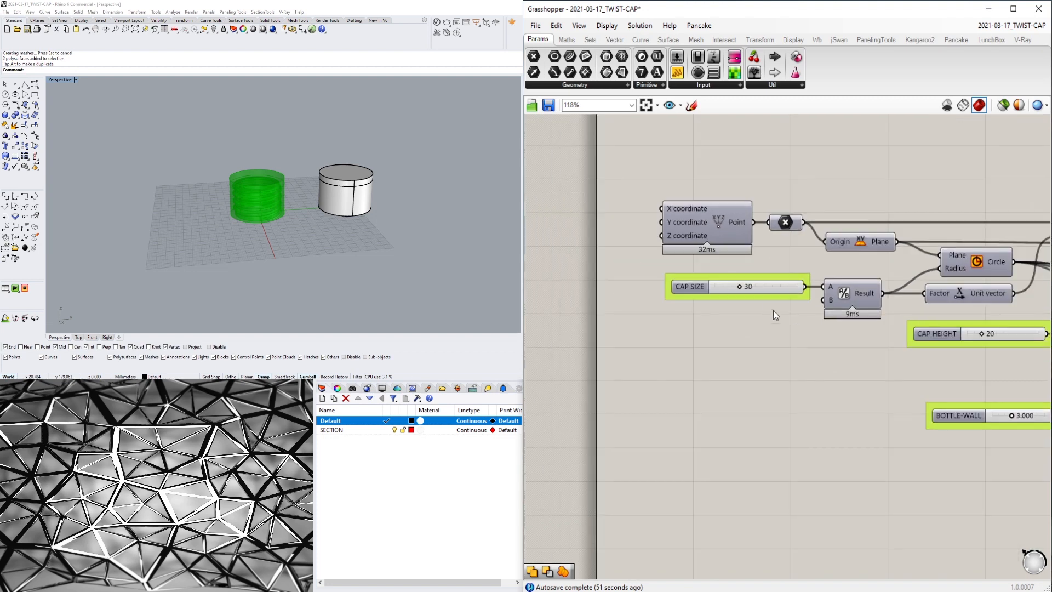
scroll(753, 299, up, 3)
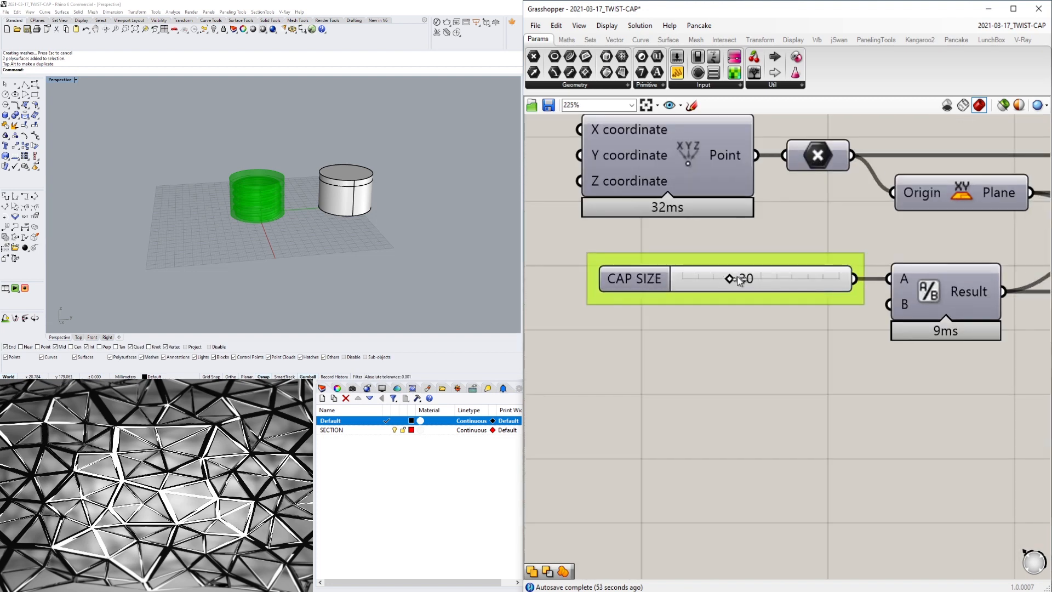
drag(743, 281, 742, 279)
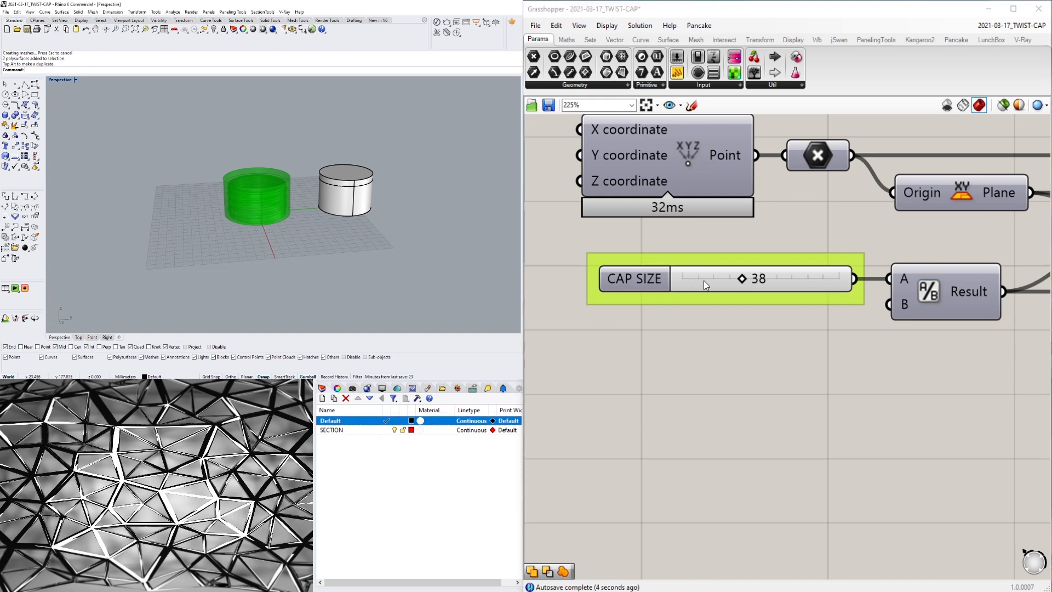
double_click(768, 282)
text(50)
key(Return)
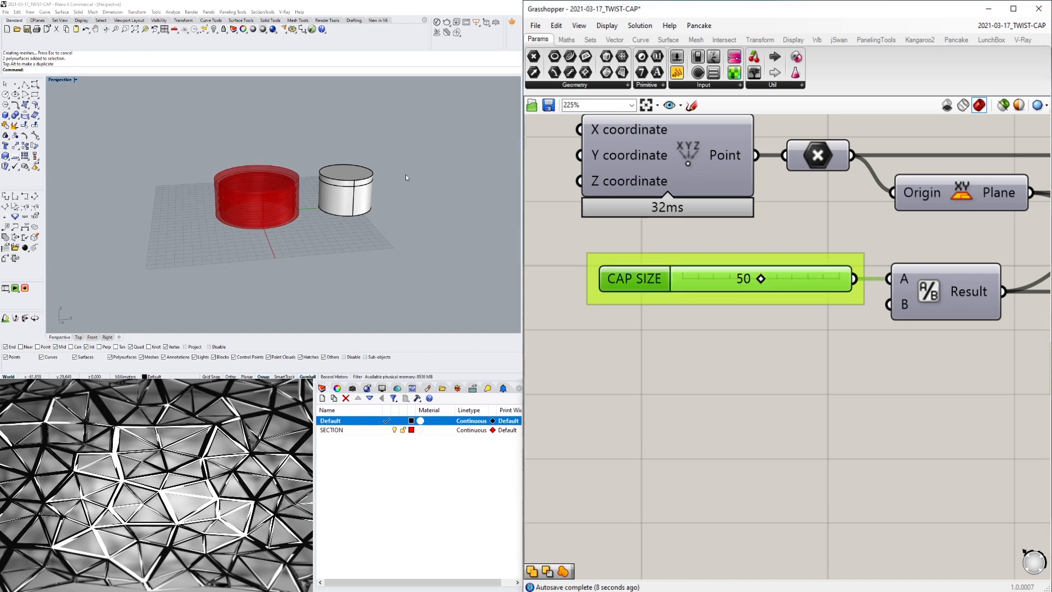
- Set the CAP HEIGHT slider to 50
scroll(800, 277, down, 3)
right_drag(941, 362, 750, 320)
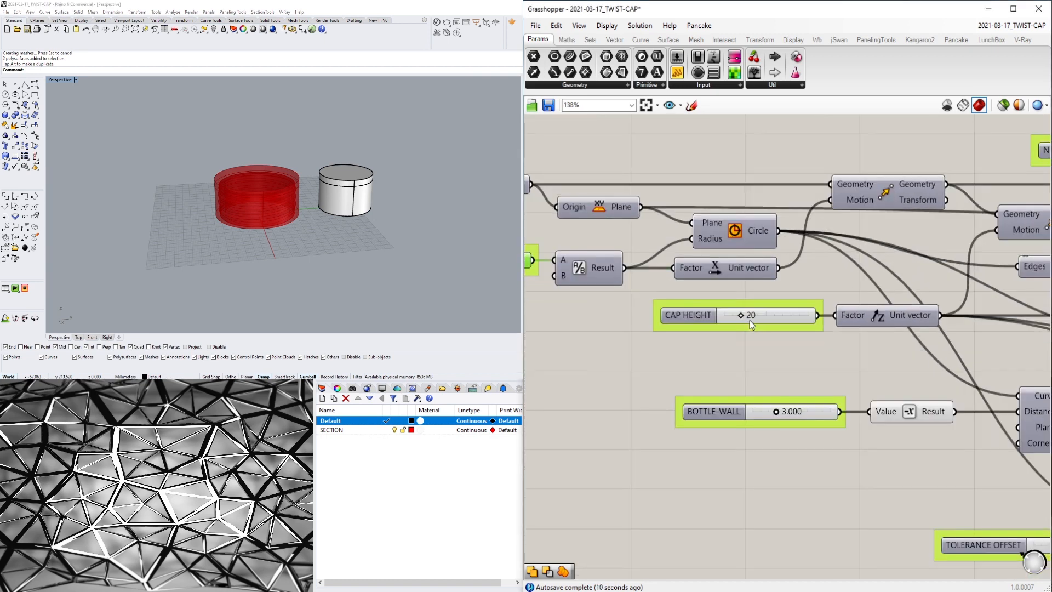
double_click(750, 320)
text(5)
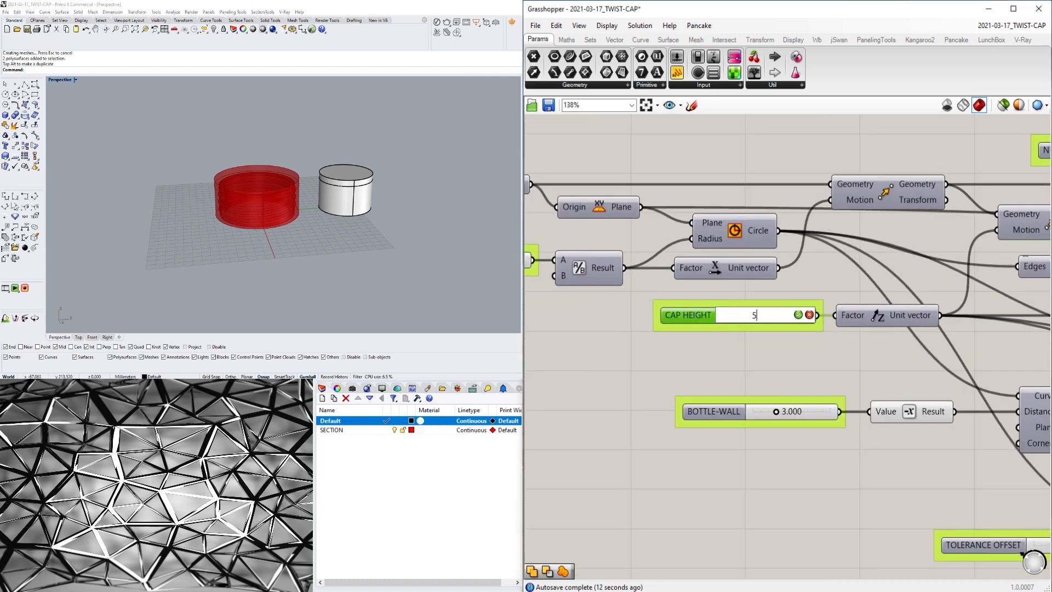
text(0)
key(Return)
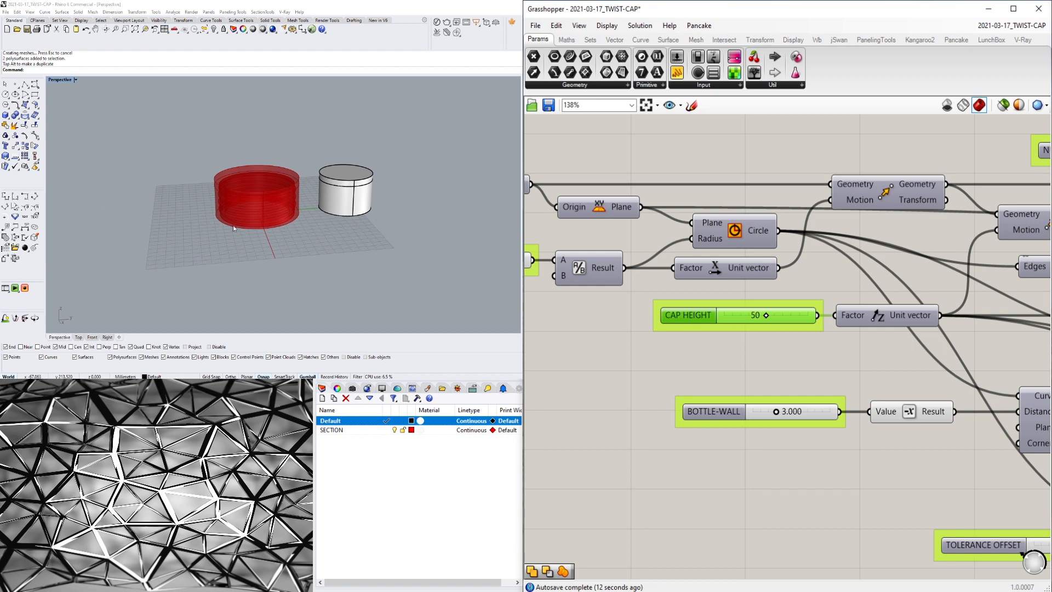
- Set the TOLERANCE OFFSET slider that feeds the cap-wall offset to 0.5
right_drag(956, 382, 702, 309)
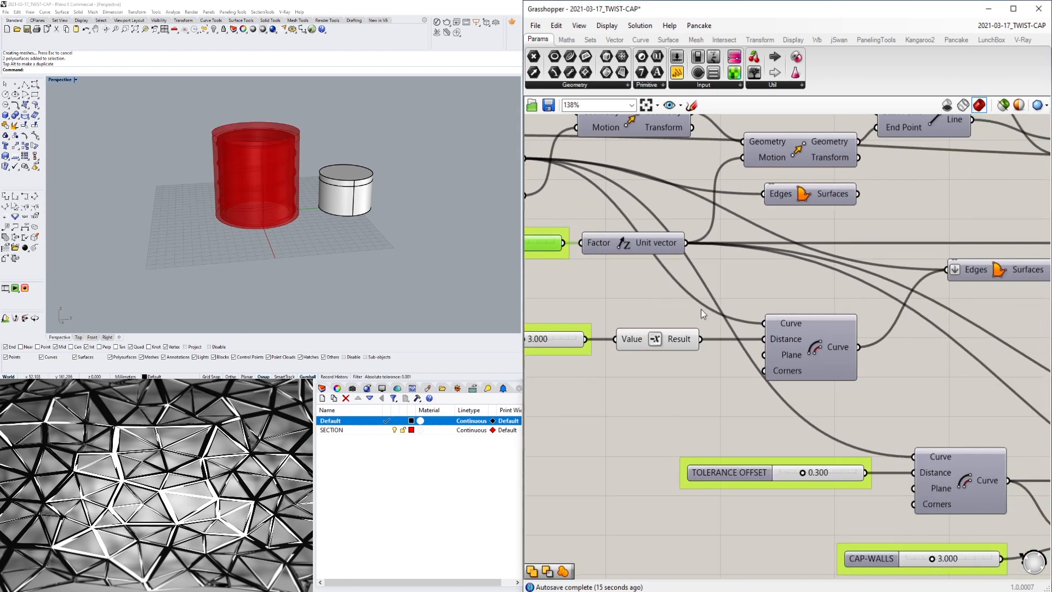
scroll(702, 309, down, 2)
right_drag(651, 334, 697, 334)
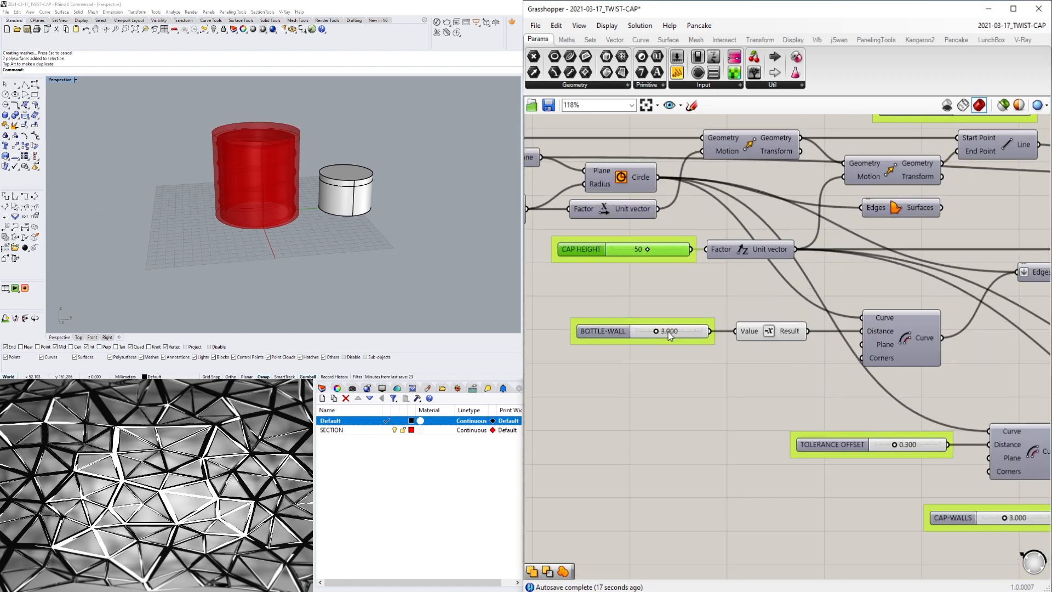
scroll(970, 398, up, 1)
right_drag(899, 337, 809, 317)
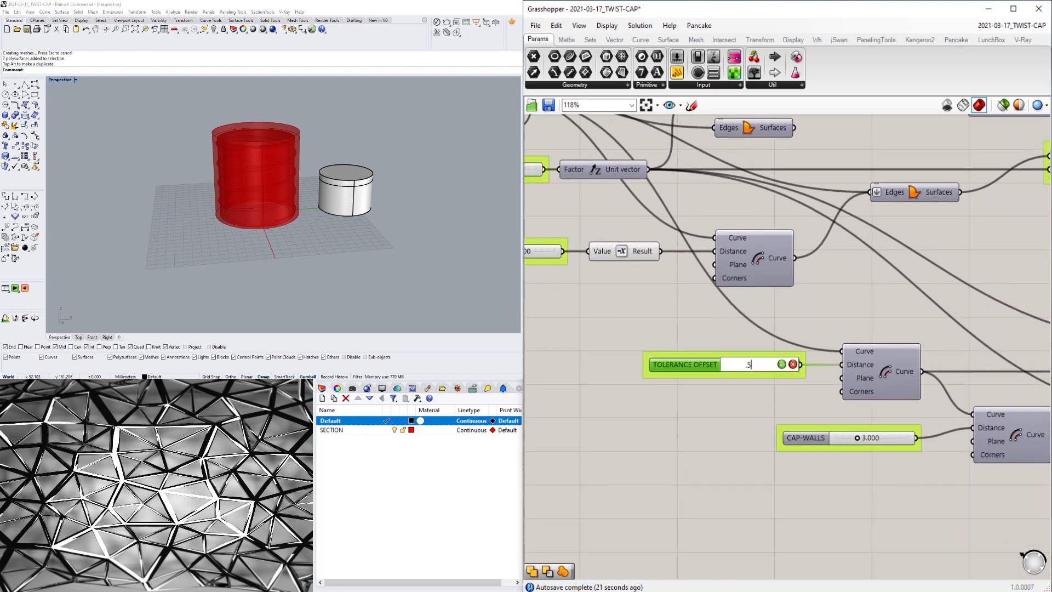
key(Return)
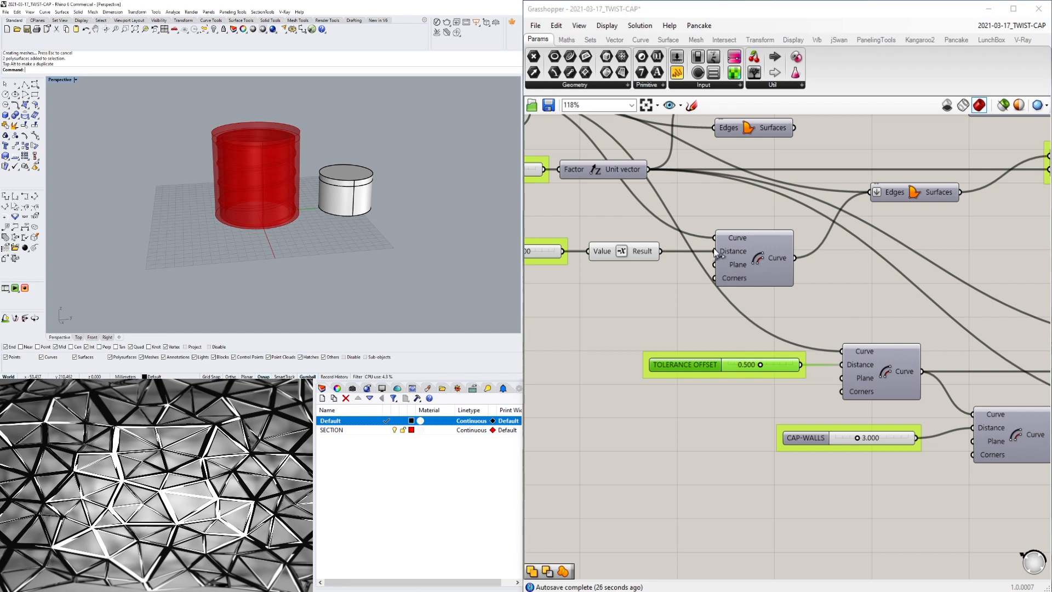
- Set the TWIST SIZE slider of the thread profile to 5
scroll(793, 265, down, 5)
right_drag(1020, 299, 826, 382)
scroll(826, 382, up, 1)
right_drag(915, 343, 757, 376)
right_drag(997, 334, 873, 356)
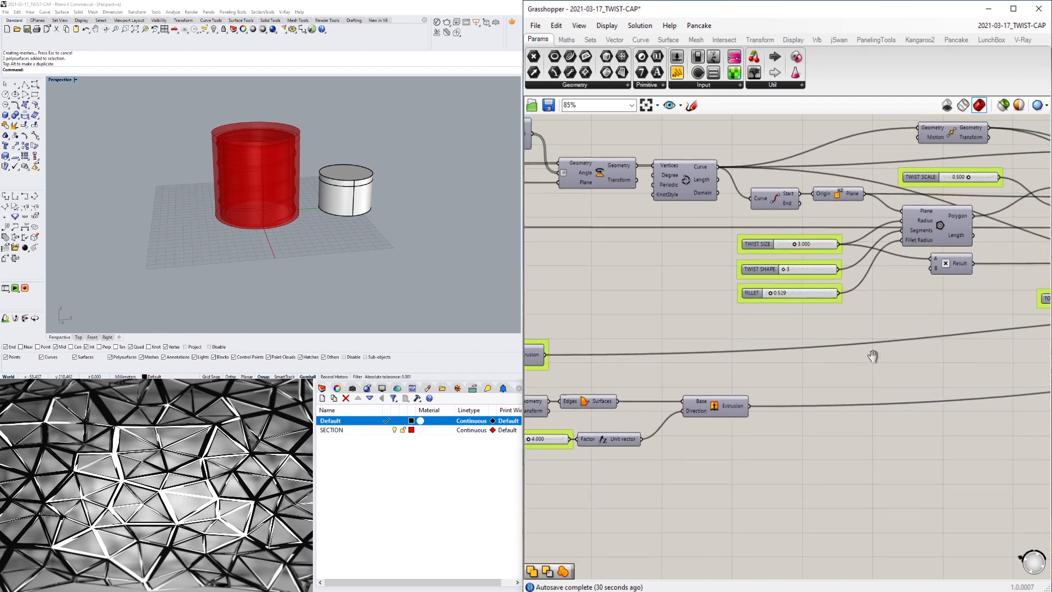
scroll(813, 284, up, 4)
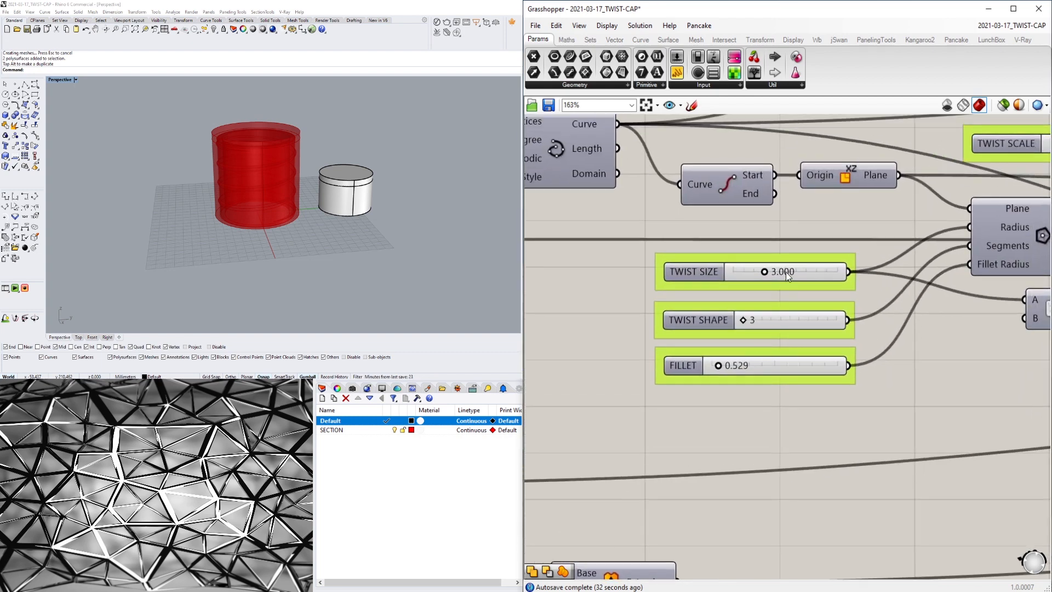
right_drag(788, 275, 775, 288)
double_click(775, 287)
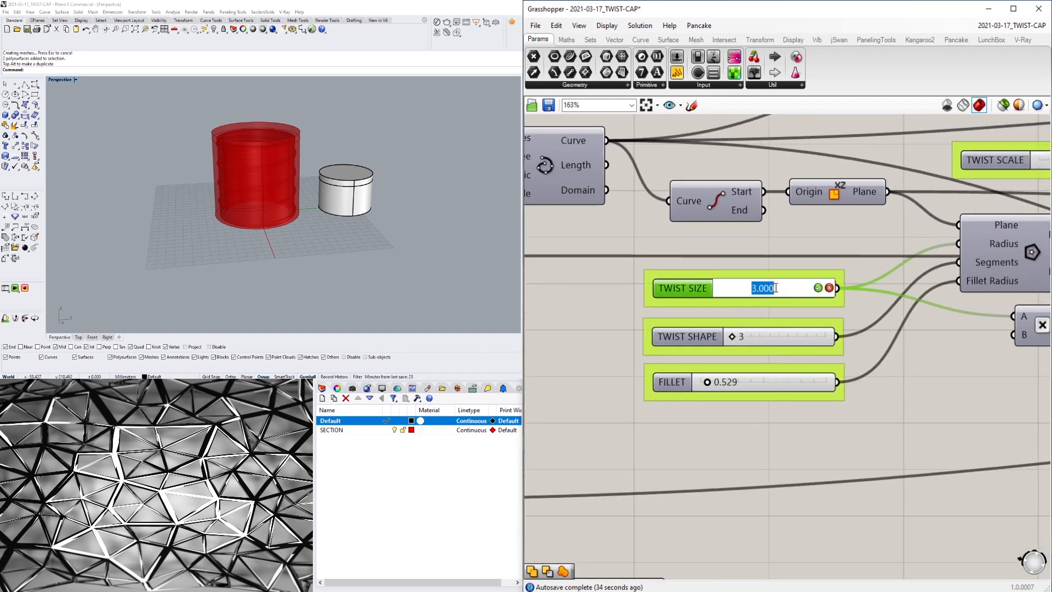
key(Return)
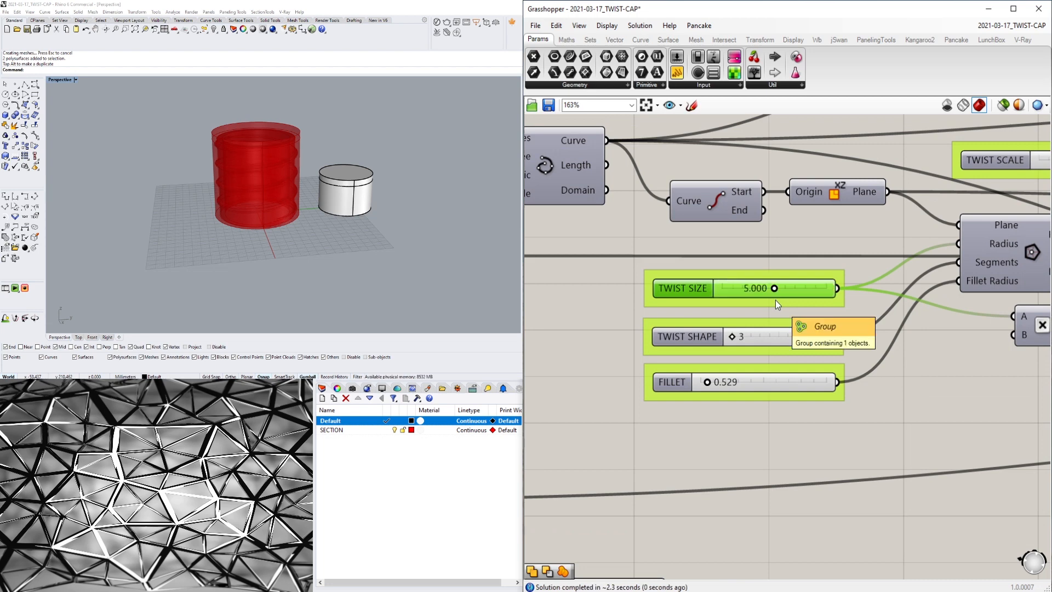
- Try a TWIST SCALE of 0.3 and inspect the thread profile up close in the Rhino preview
scroll(770, 304, down, 5)
right_drag(853, 321, 664, 325)
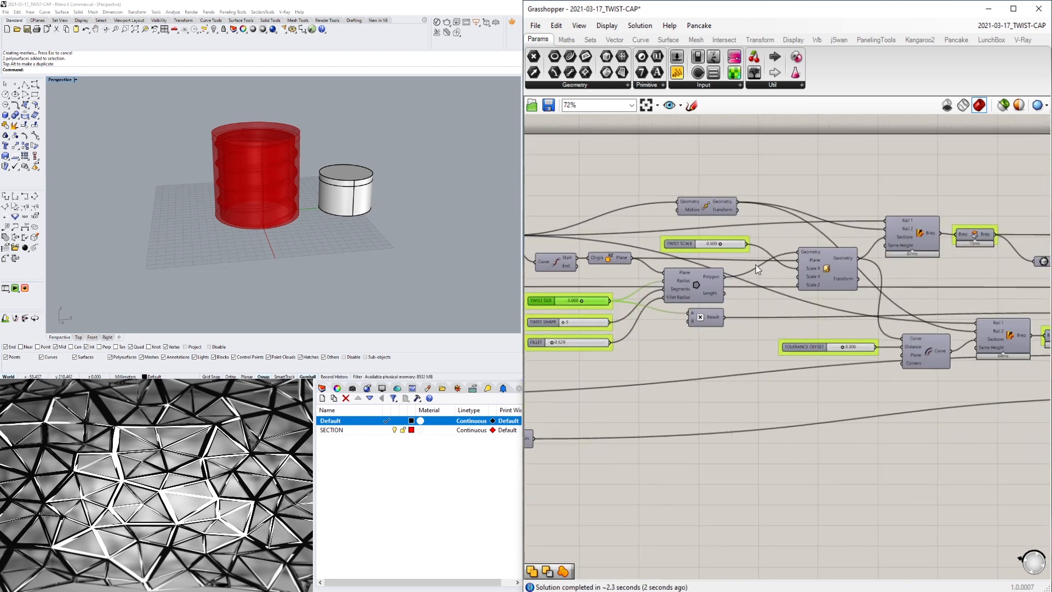
scroll(755, 264, up, 4)
right_drag(755, 265, 689, 252)
double_click(609, 228)
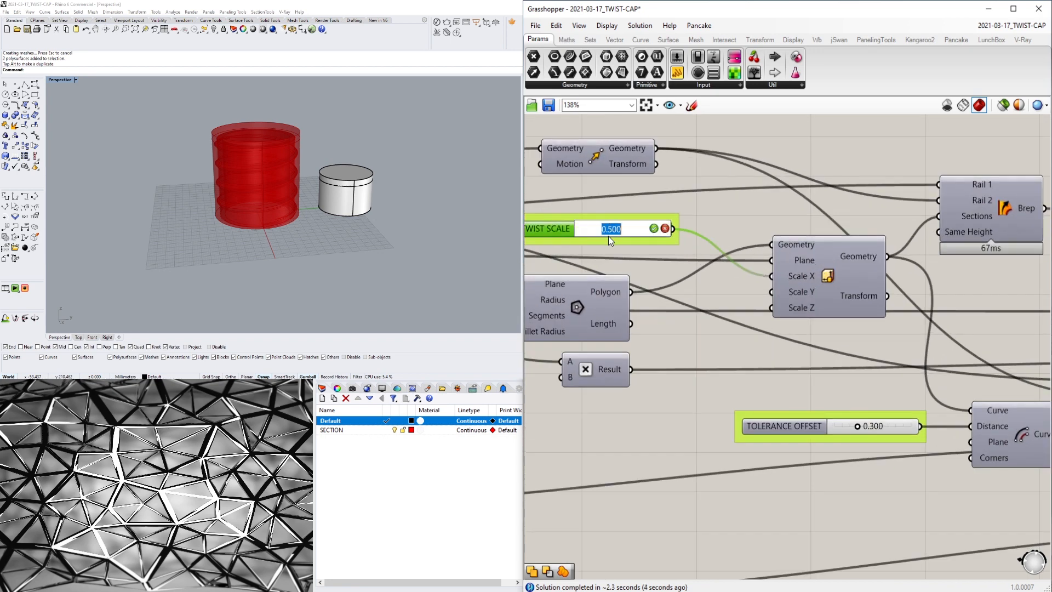
text(.3)
key(Return)
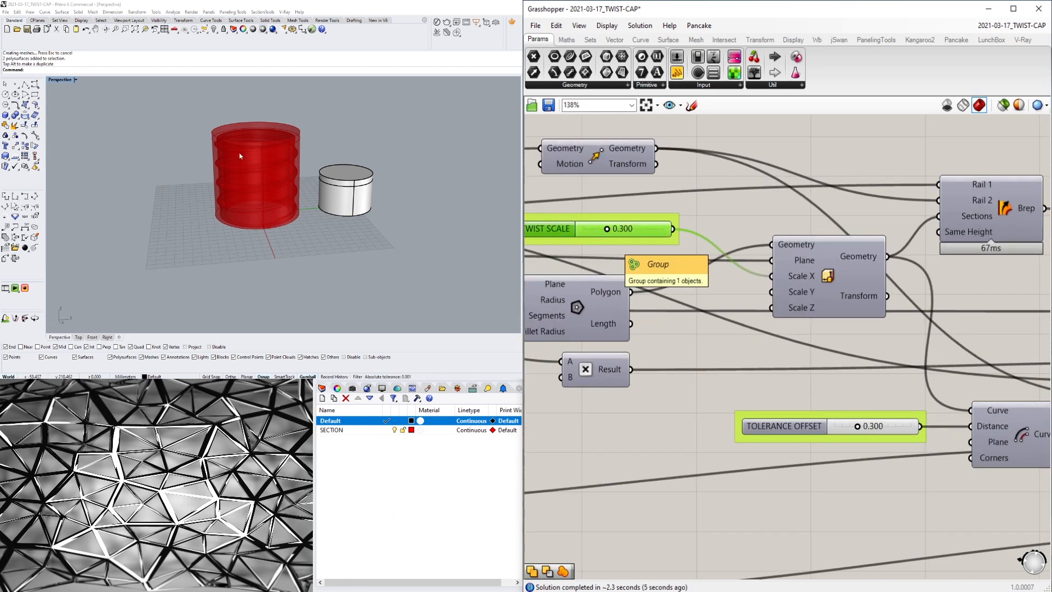
scroll(291, 159, up, 3)
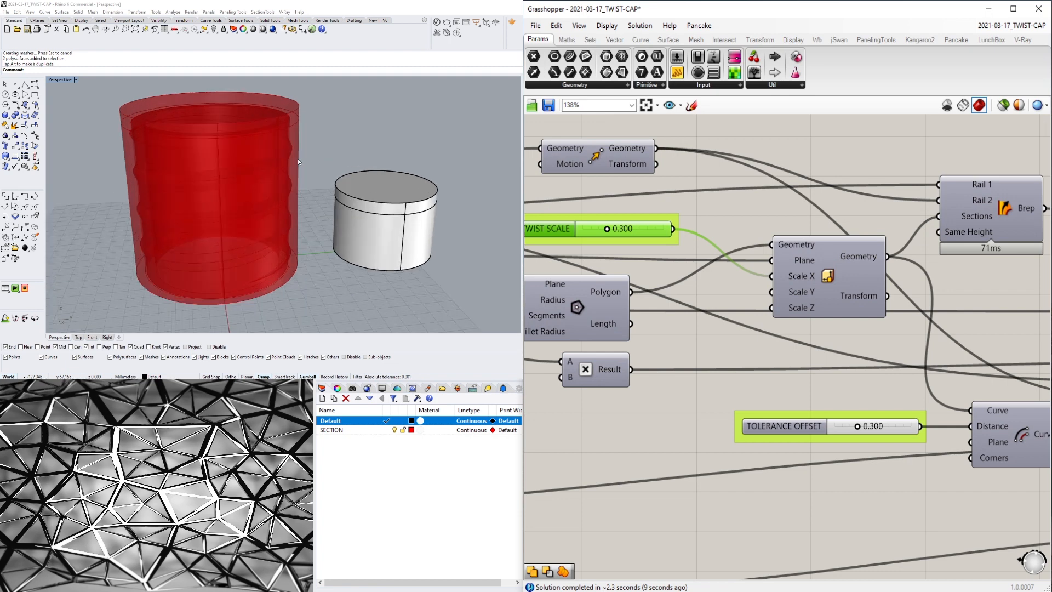
scroll(303, 144, up, 3)
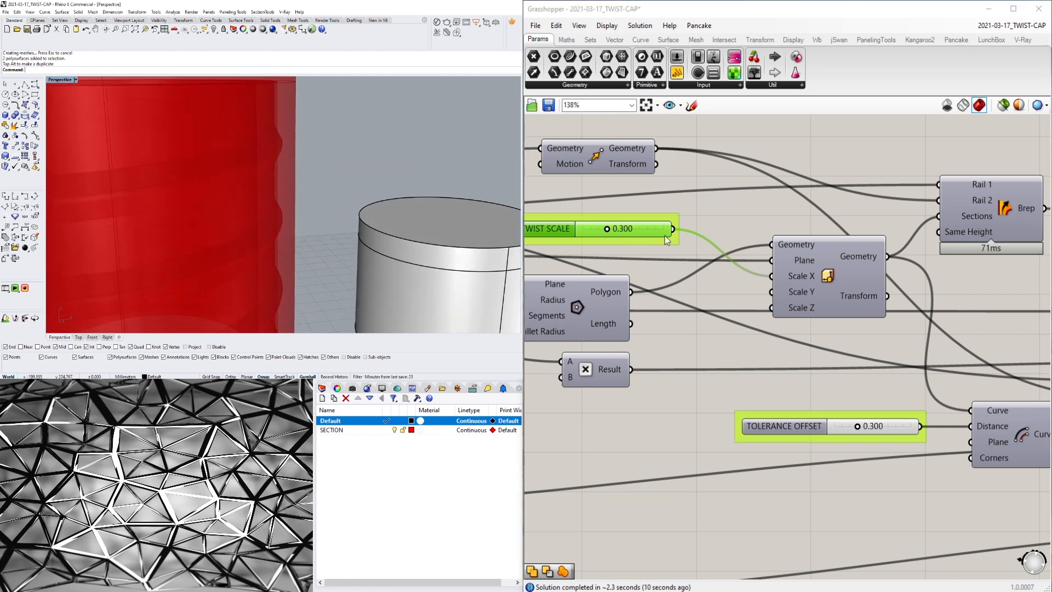
- Set the TWIST SCALE slider to 0.5 and check the thread in the preview
double_click(629, 231)
text(.5)
key(Return)
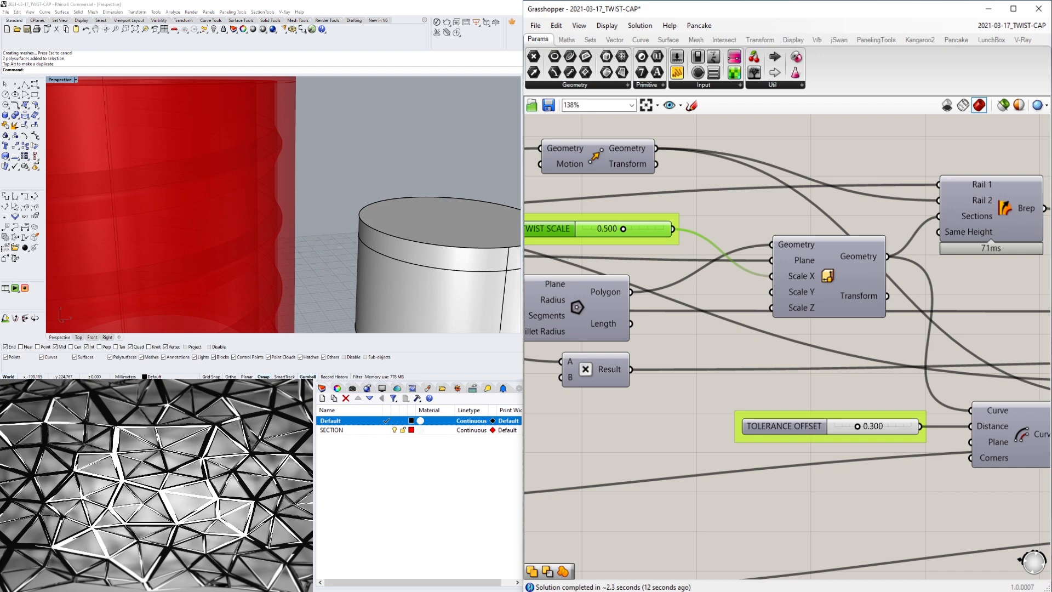
scroll(325, 111, down, 6)
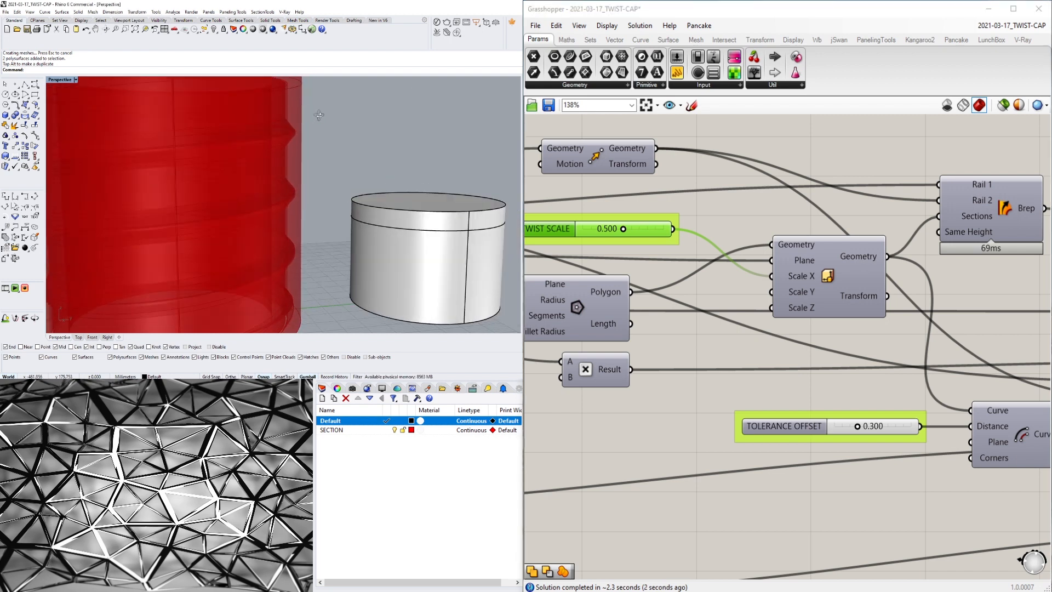
- Set the CAP-WALLS slider to 4
scroll(874, 258, down, 6)
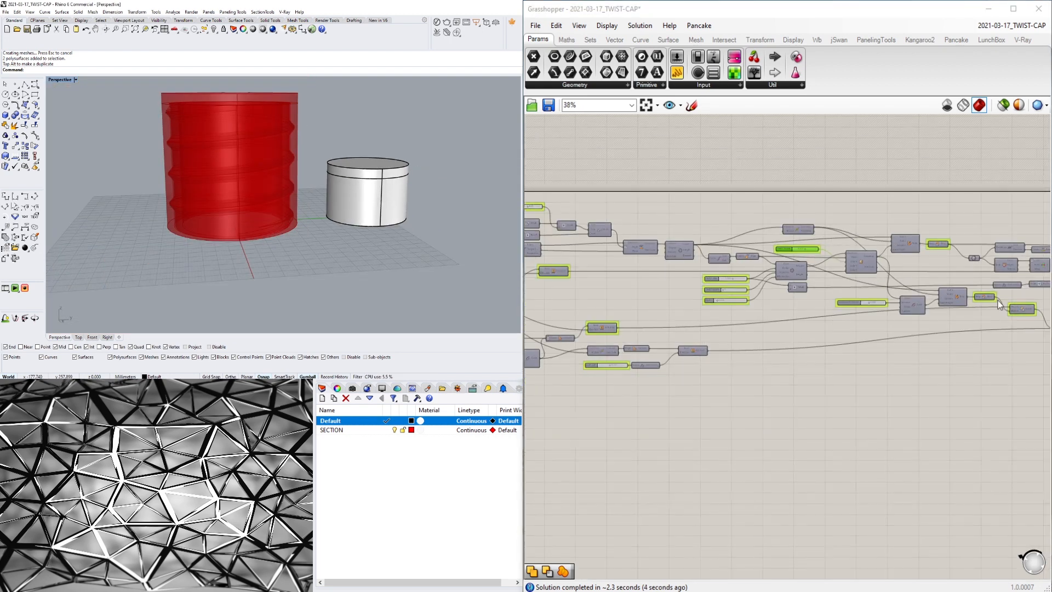
right_drag(998, 303, 771, 322)
scroll(770, 322, up, 3)
right_drag(548, 371, 874, 367)
right_drag(685, 363, 899, 363)
right_drag(636, 362, 768, 376)
scroll(680, 372, up, 3)
scroll(680, 367, up, 1)
click(659, 360)
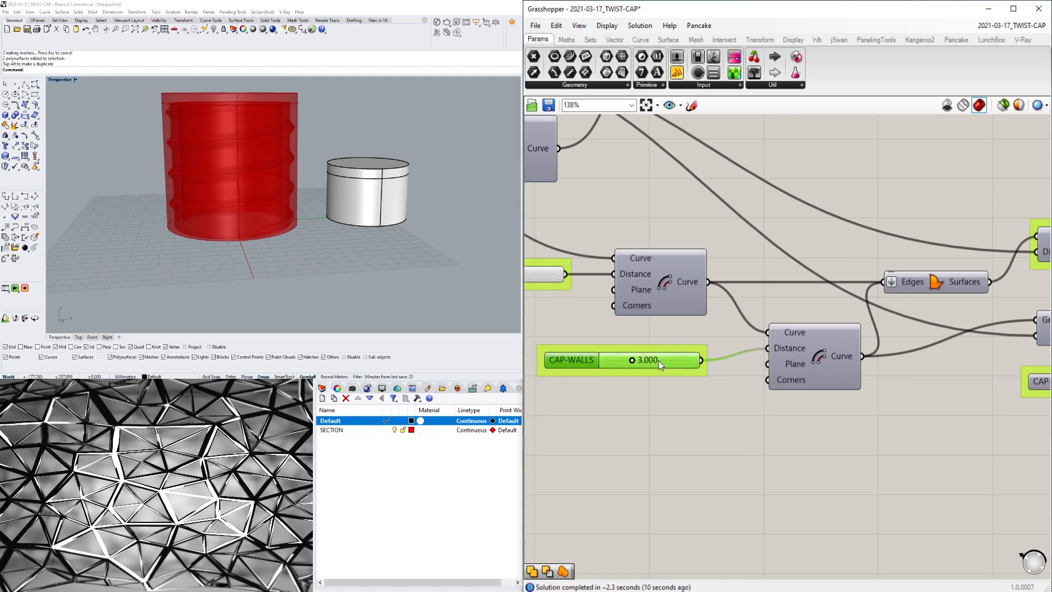
key(Return)
- Inspect the cap wall in the preview, and set the NUMBER OF TWISTS slider to 5
right_drag(294, 167, 331, 192)
scroll(319, 144, up, 3)
scroll(320, 143, up, 3)
scroll(331, 192, down, 3)
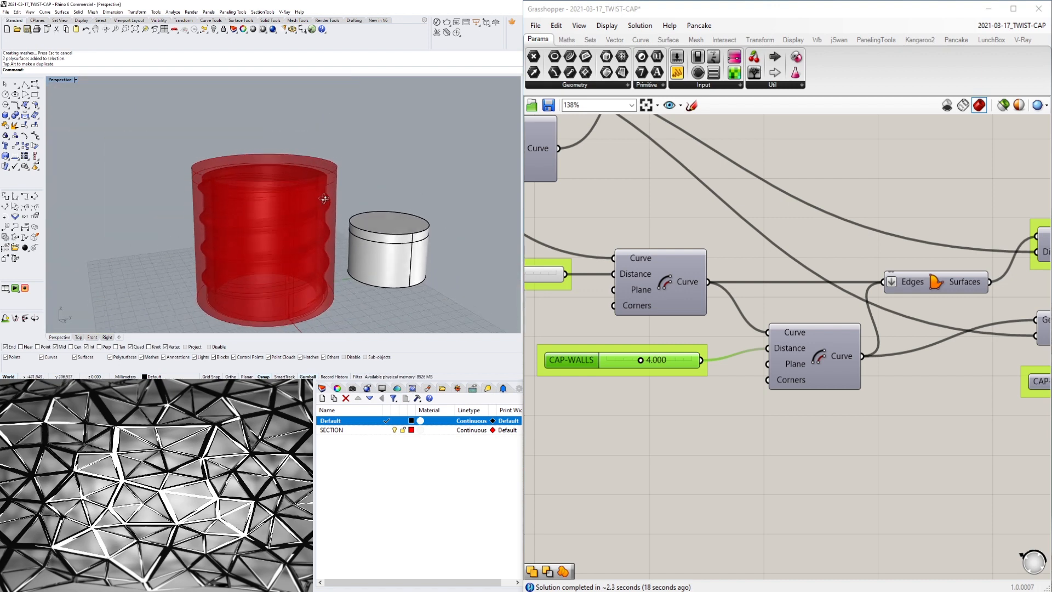
scroll(798, 220, down, 5)
scroll(839, 315, up, 3)
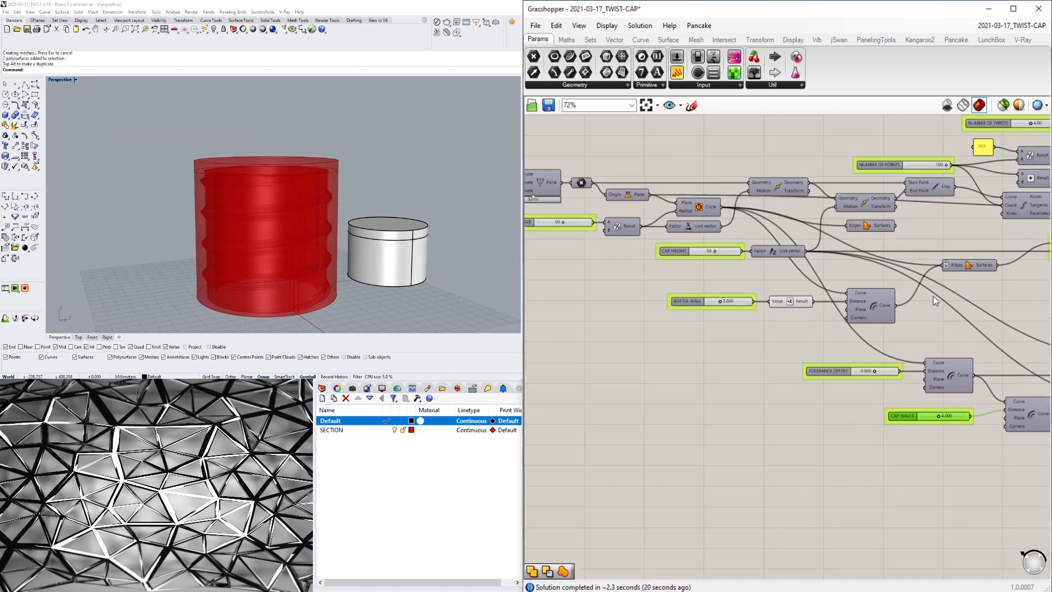
right_drag(977, 290, 806, 332)
scroll(774, 343, up, 5)
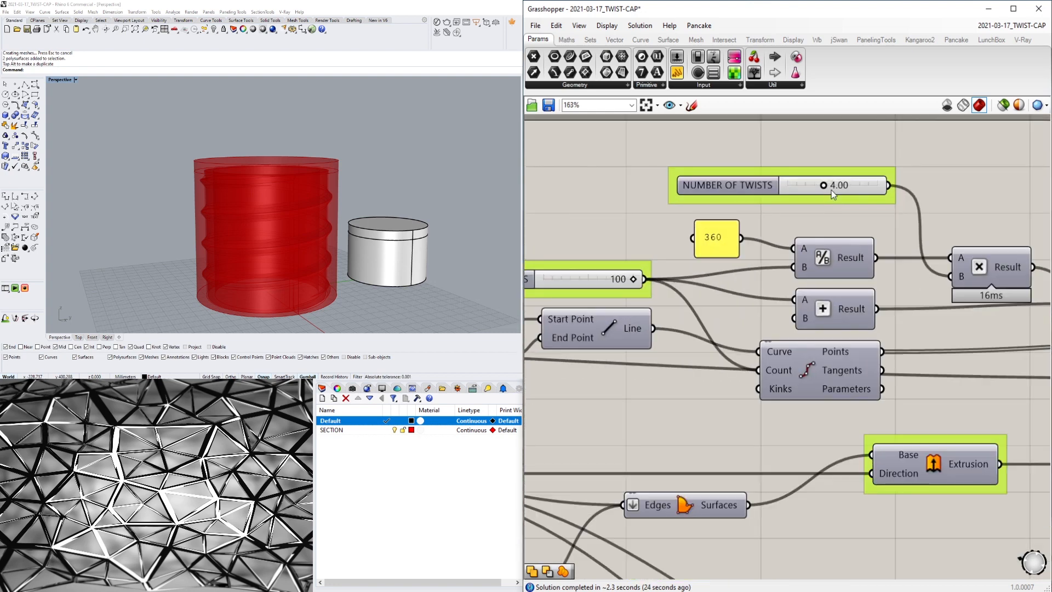
double_click(831, 190)
key(Return)
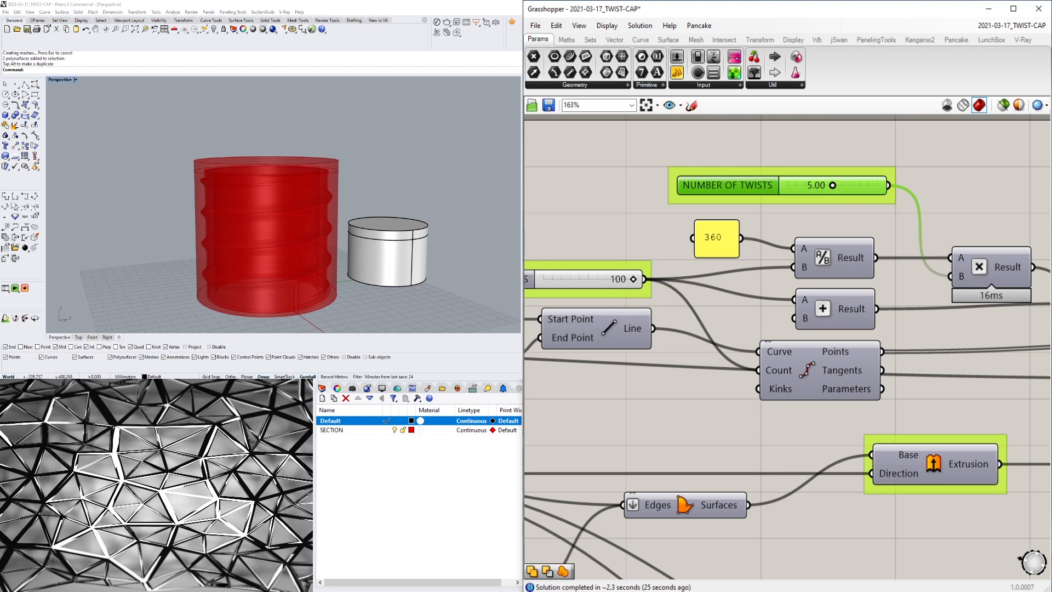
click(280, 251)
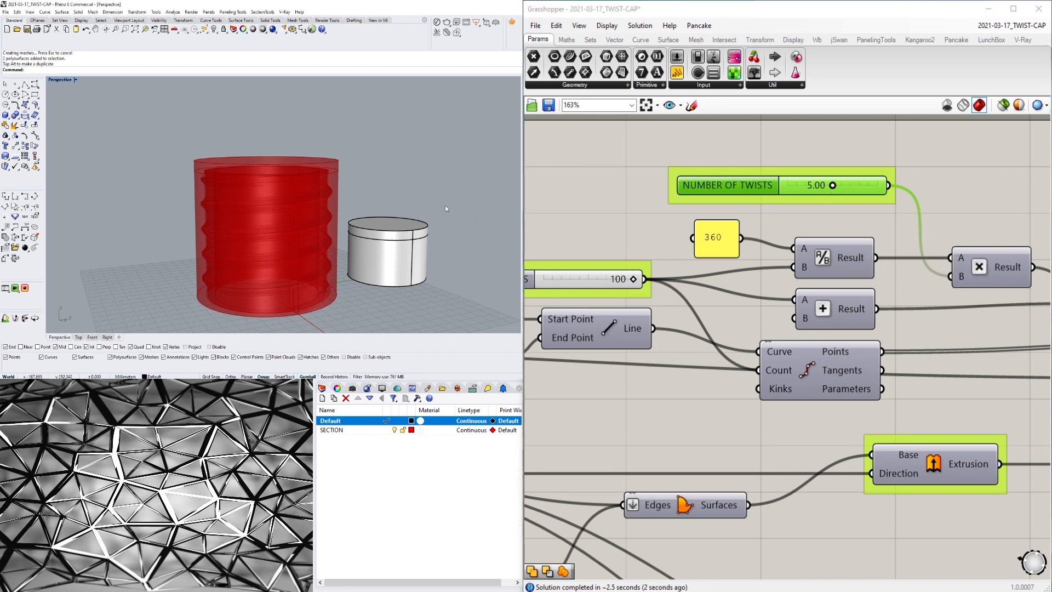
- Bake the results of both final Solid Union components, the threaded neck and the cap, into Rhino
scroll(733, 251, down, 5)
scroll(798, 357, up, 3)
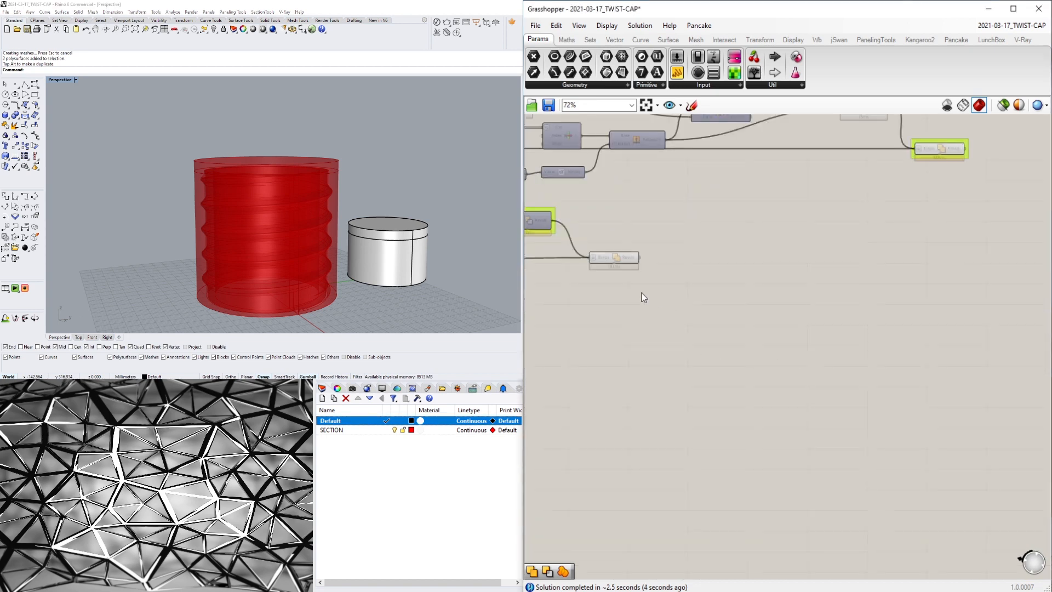
click(666, 317)
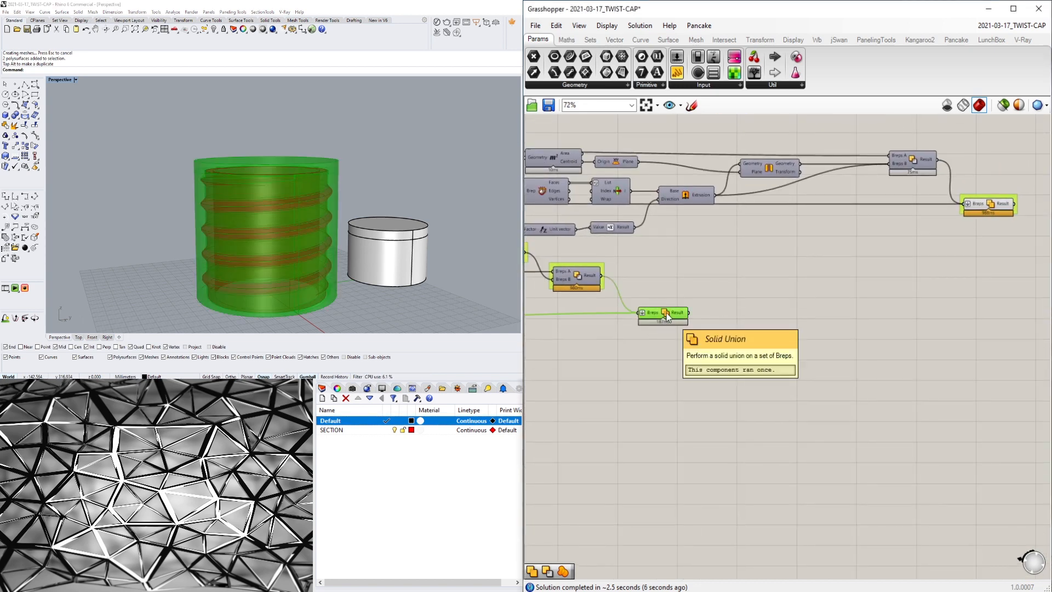
shift+click(983, 207)
middle_click(983, 207)
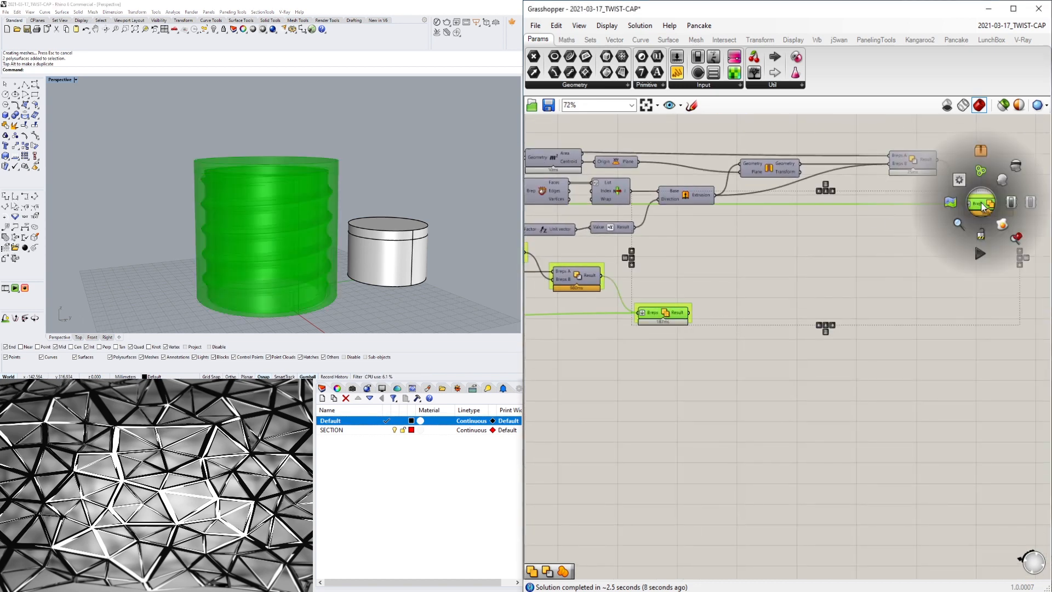
click(1002, 226)
- Move the newly baked large cap and neck away from the preview, to the far side of the small baked cap
scroll(255, 202, down, 3)
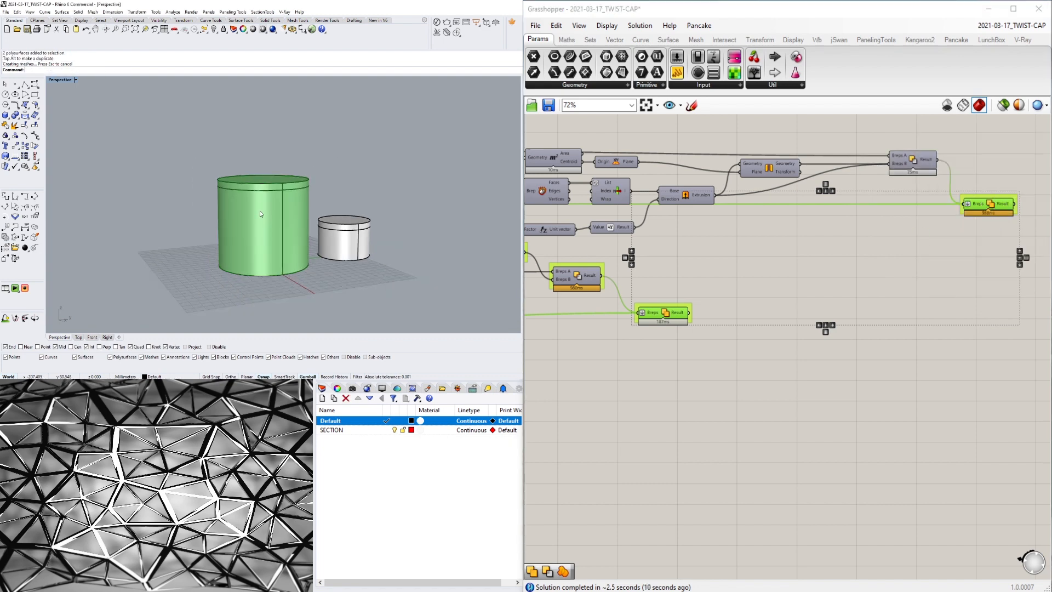
click(274, 218)
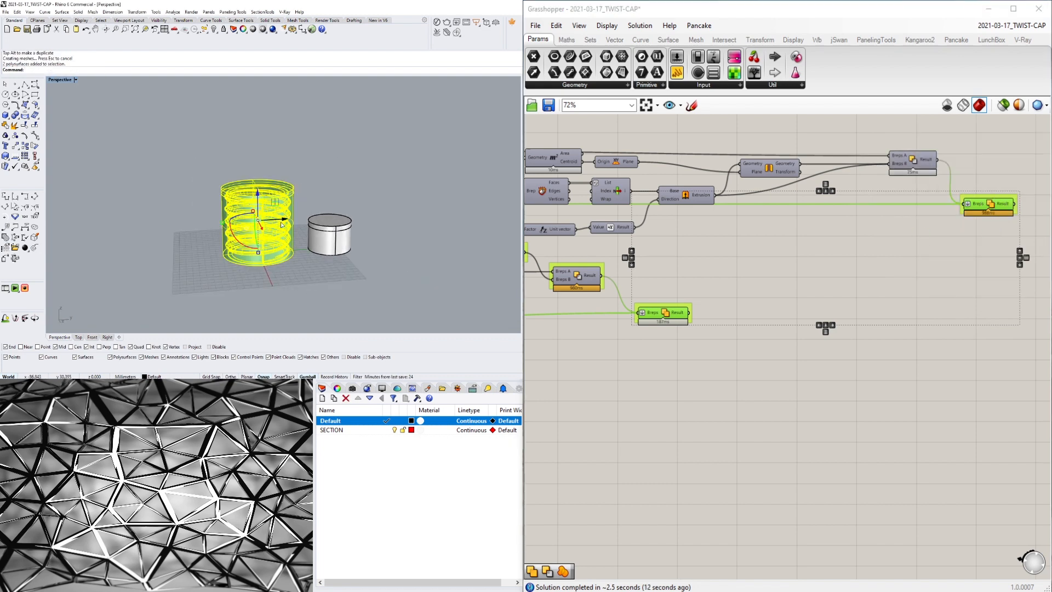
drag(282, 223, 440, 220)
drag(483, 287, 295, 155)
shift+right_drag(344, 187, 224, 173)
drag(291, 199, 394, 194)
click(438, 242)
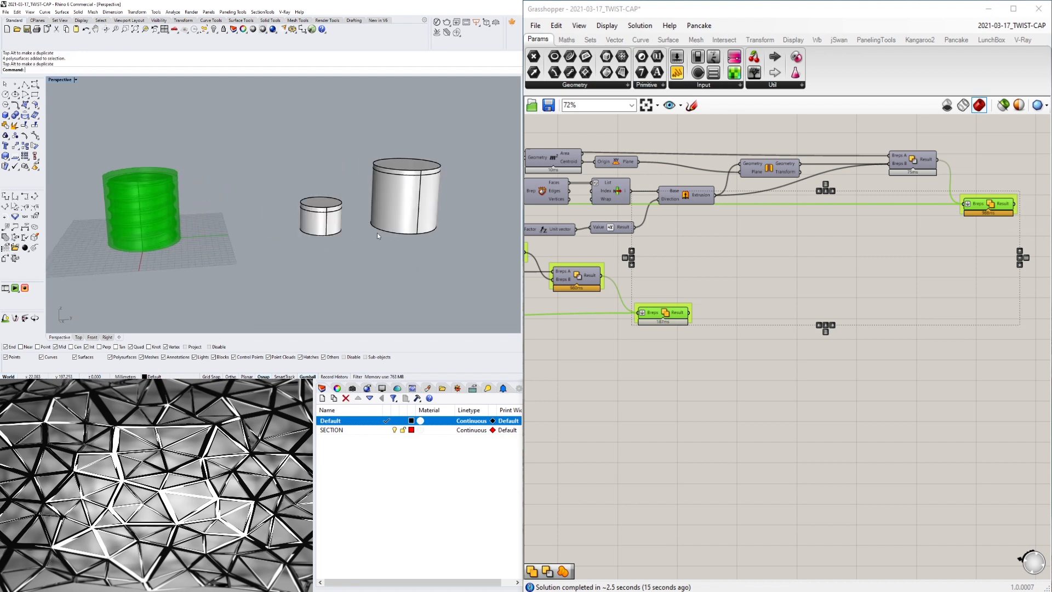
- Make SECTION the current layer and create a vertical clipping plane cutting through both baked caps
scroll(377, 234, up, 4)
shift+right_drag(378, 233, 371, 196)
click(386, 431)
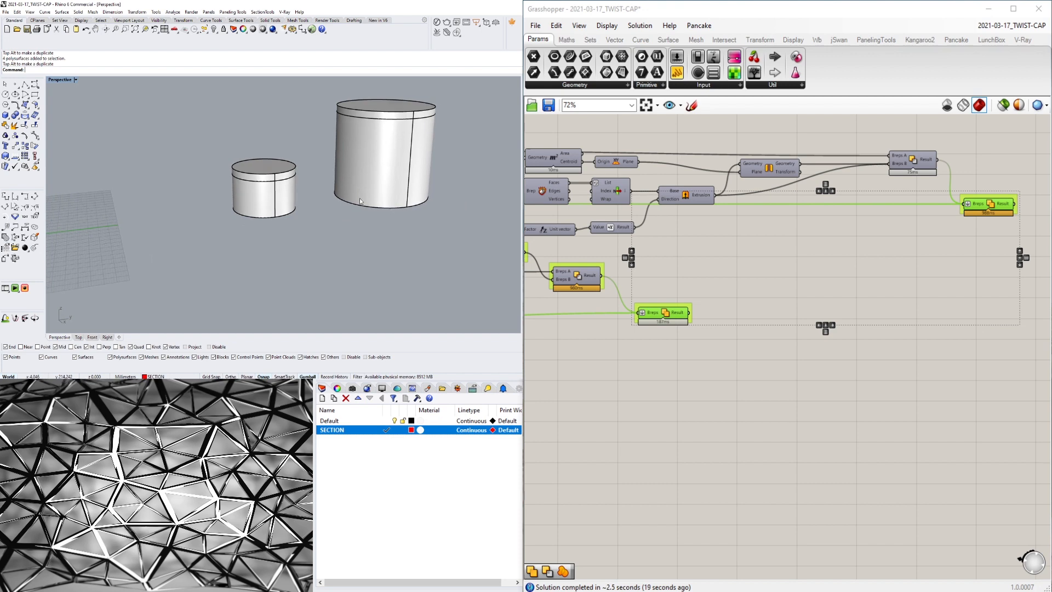
key(Return)
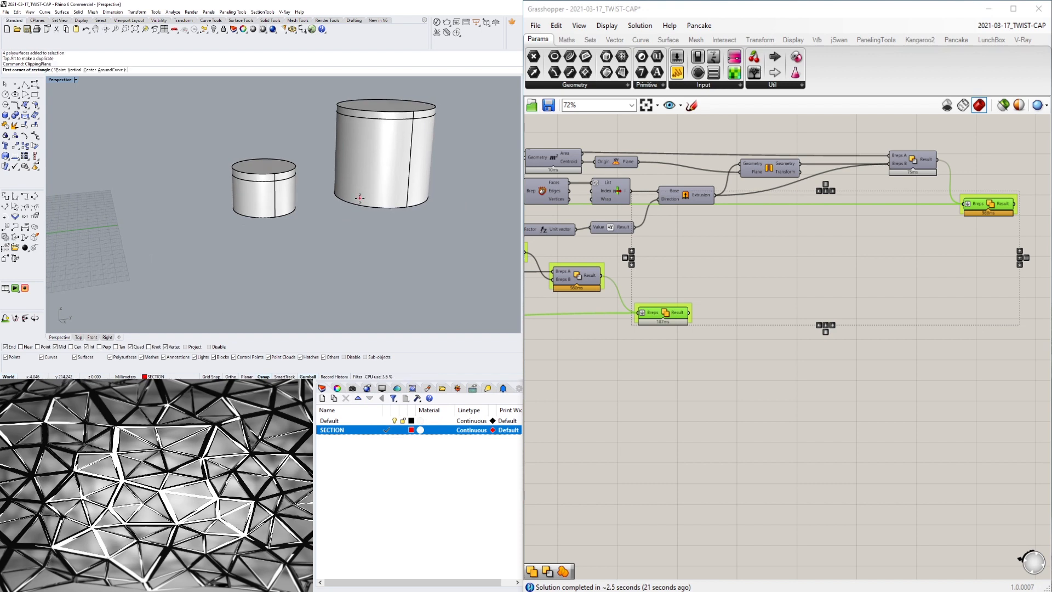
click(75, 70)
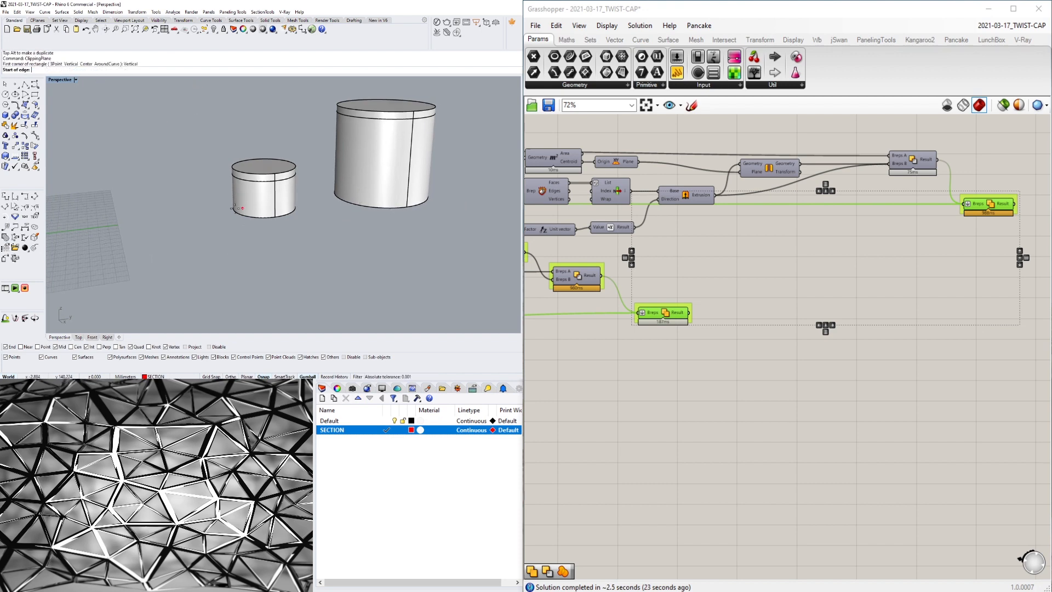
click(234, 209)
click(457, 184)
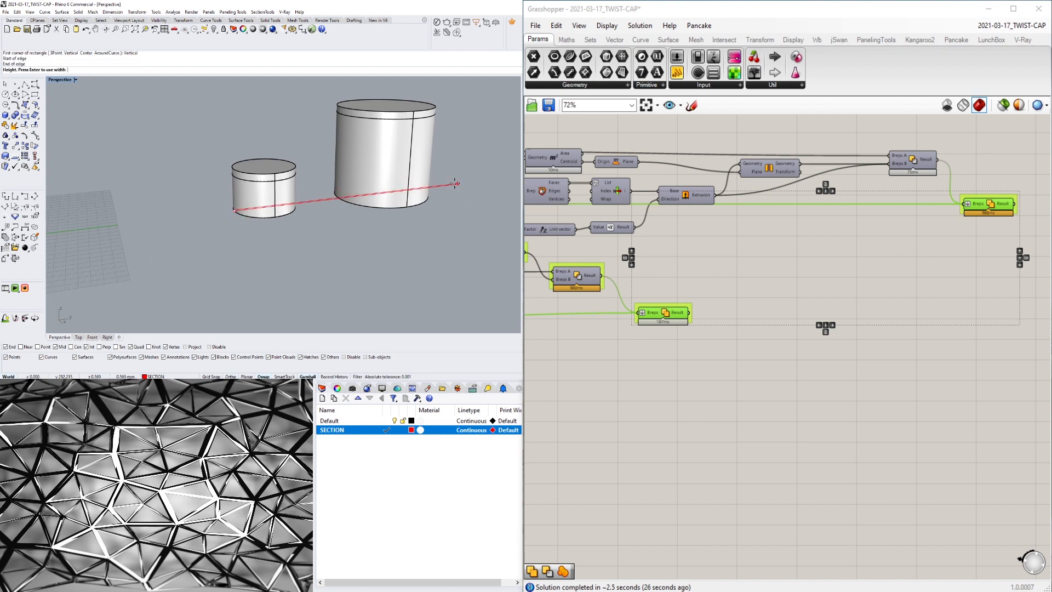
click(462, 99)
- Examine the sectioned thread profiles of the small and large baked caps, checking the gap between cap and neck
scroll(245, 198, up, 6)
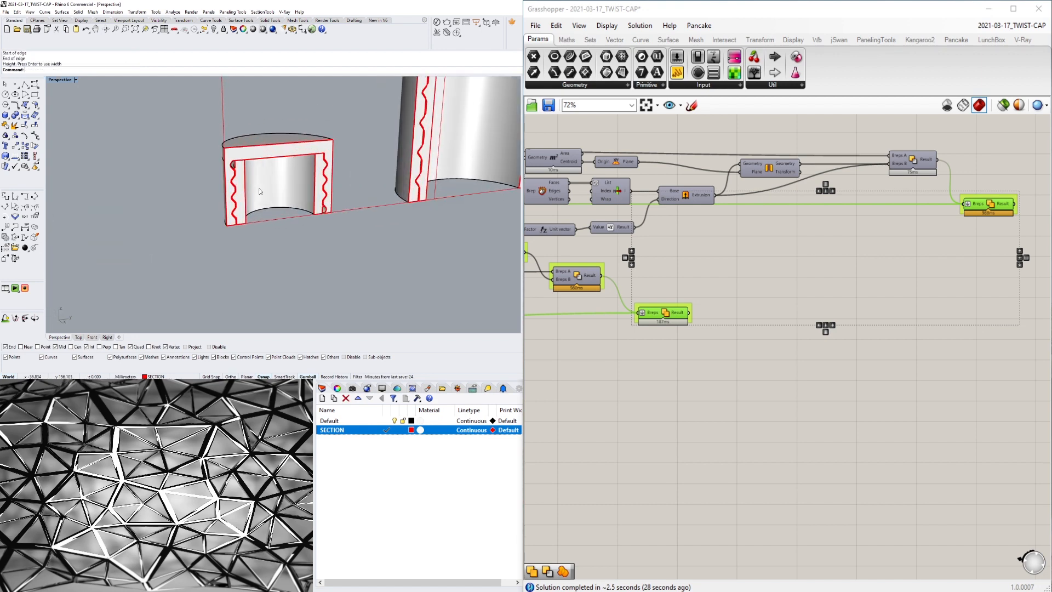
scroll(323, 178, up, 9)
scroll(319, 262, down, 4)
shift+right_drag(319, 262, 269, 219)
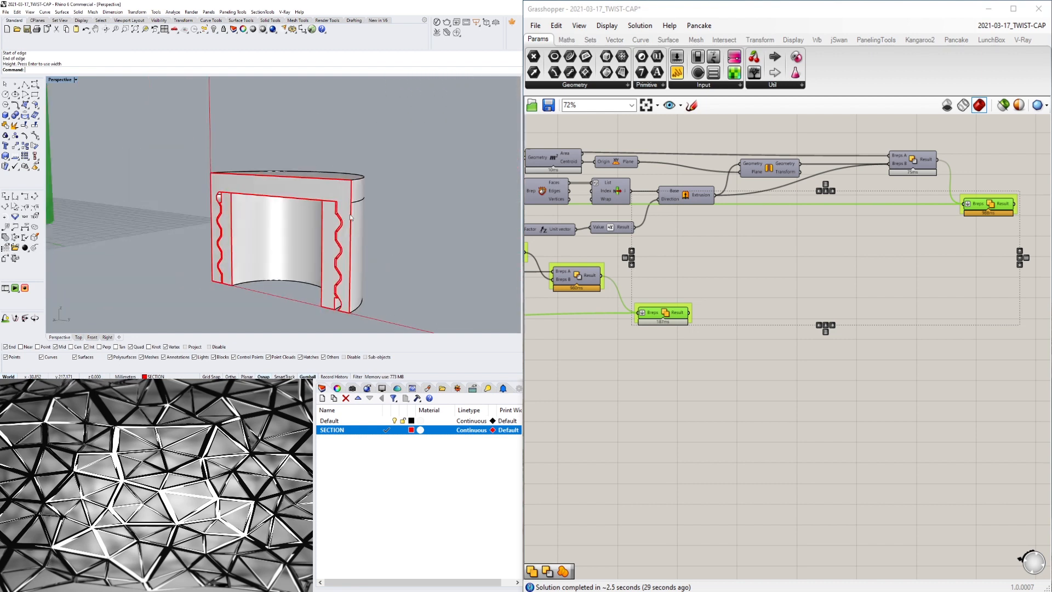
shift+right_drag(329, 236, 201, 150)
scroll(209, 154, down, 5)
scroll(288, 197, up, 3)
scroll(288, 198, up, 4)
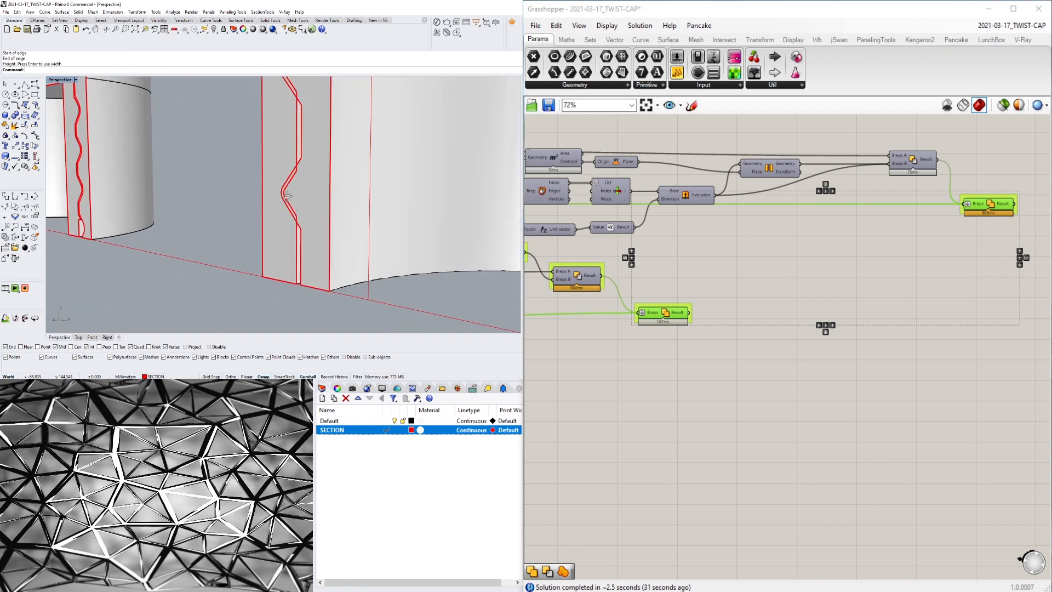
right_drag(288, 198, 343, 196)
scroll(343, 196, down, 7)
scroll(365, 178, up, 5)
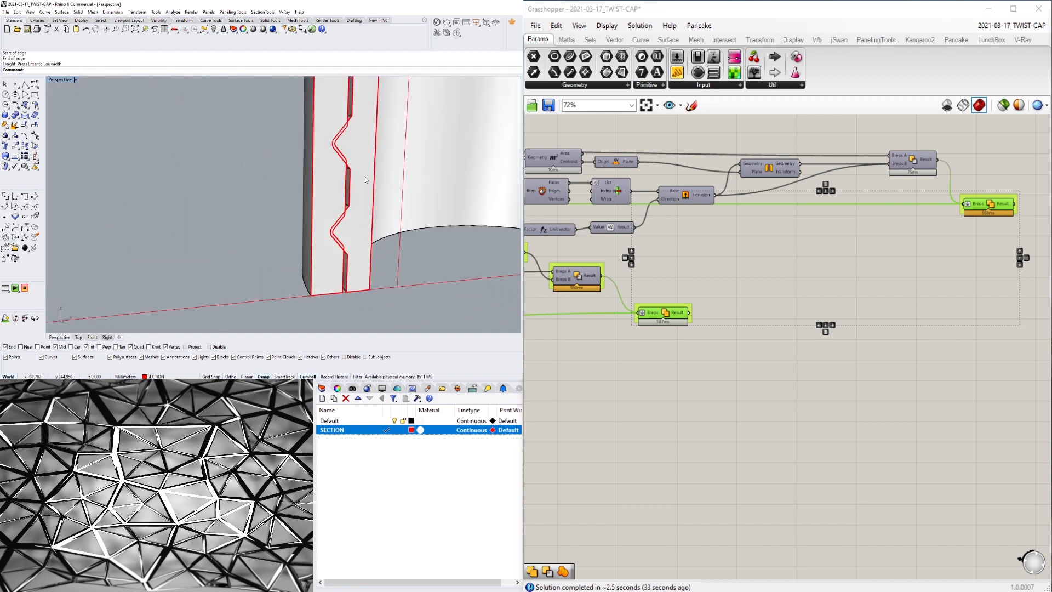
scroll(336, 262, down, 3)
scroll(336, 262, down, 5)
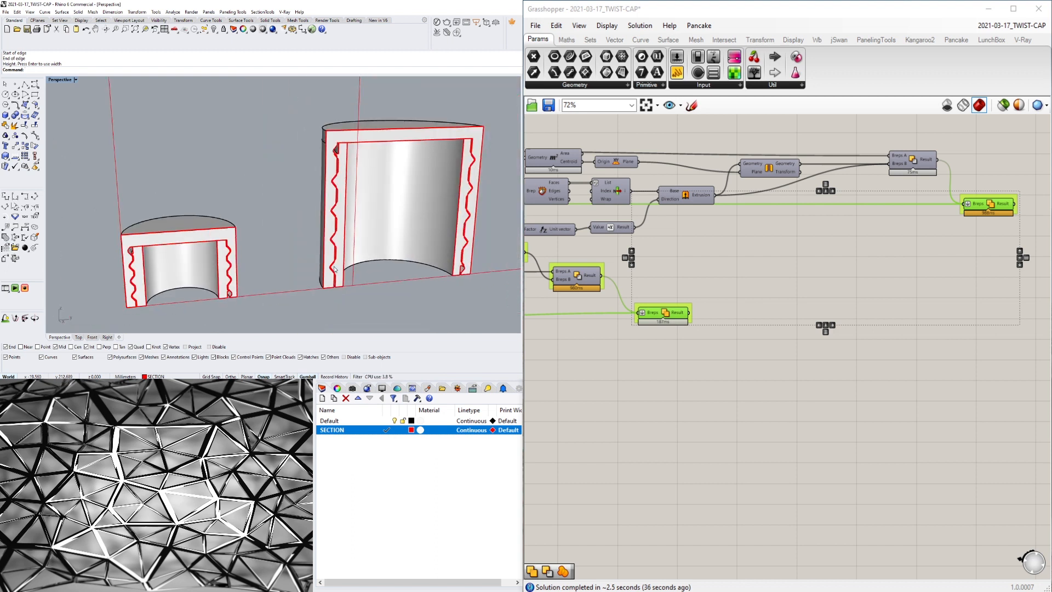
scroll(331, 266, up, 5)
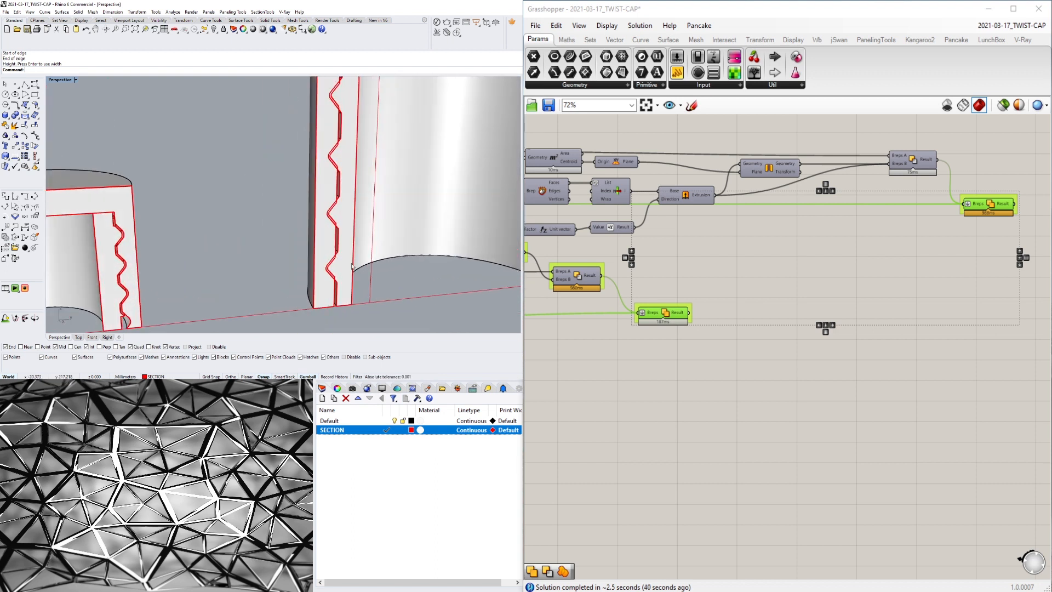
scroll(831, 242, down, 3)
scroll(268, 222, down, 3)
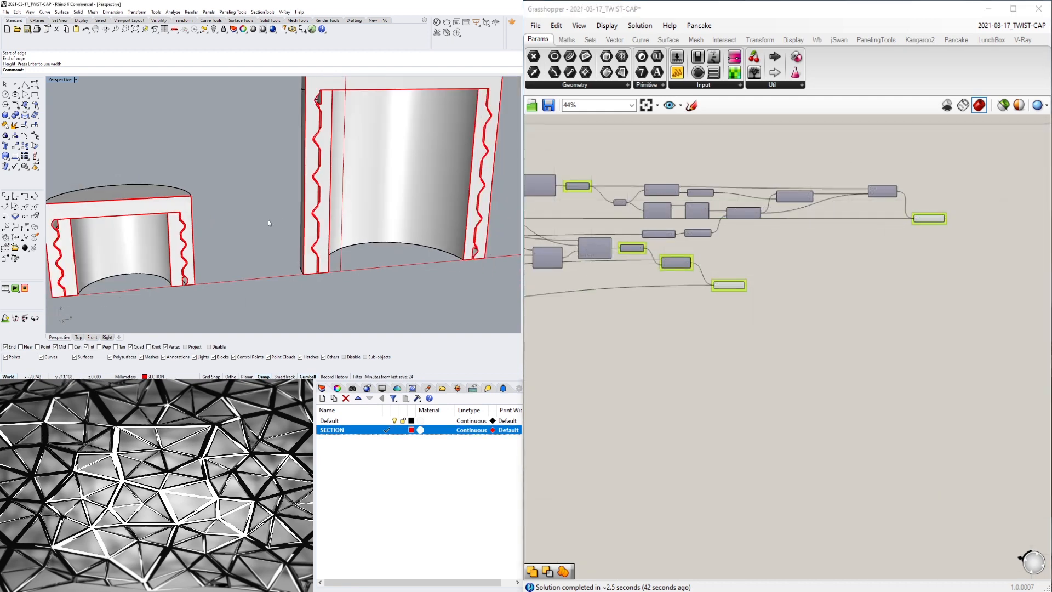
- Inspect the clipped thread profile of the live Grasshopper preview up close
scroll(268, 219, down, 8)
right_drag(268, 219, 306, 205)
scroll(306, 205, up, 8)
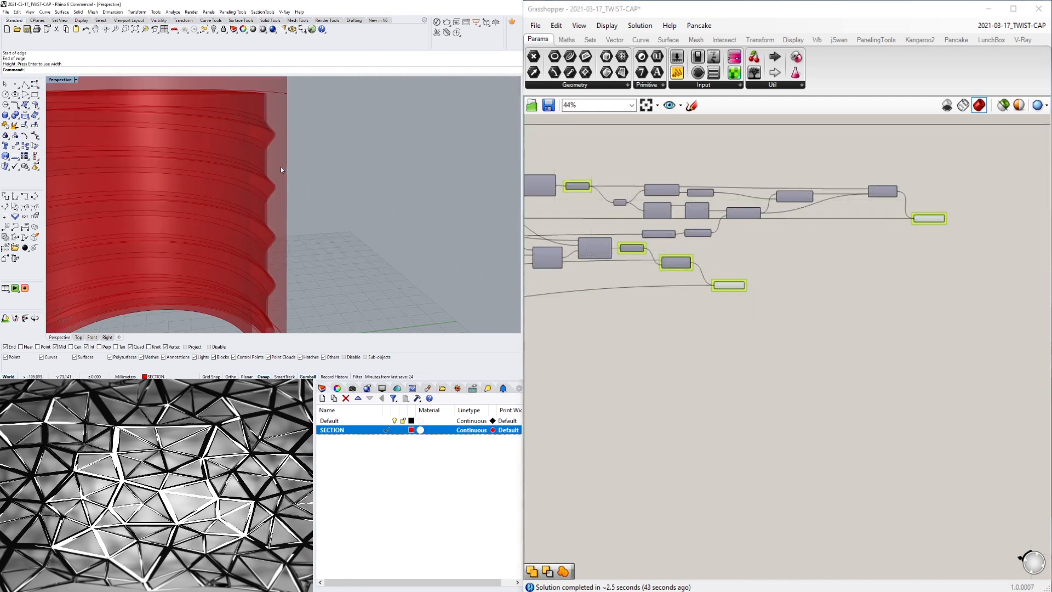
scroll(278, 166, up, 3)
scroll(265, 188, down, 3)
scroll(237, 196, down, 1)
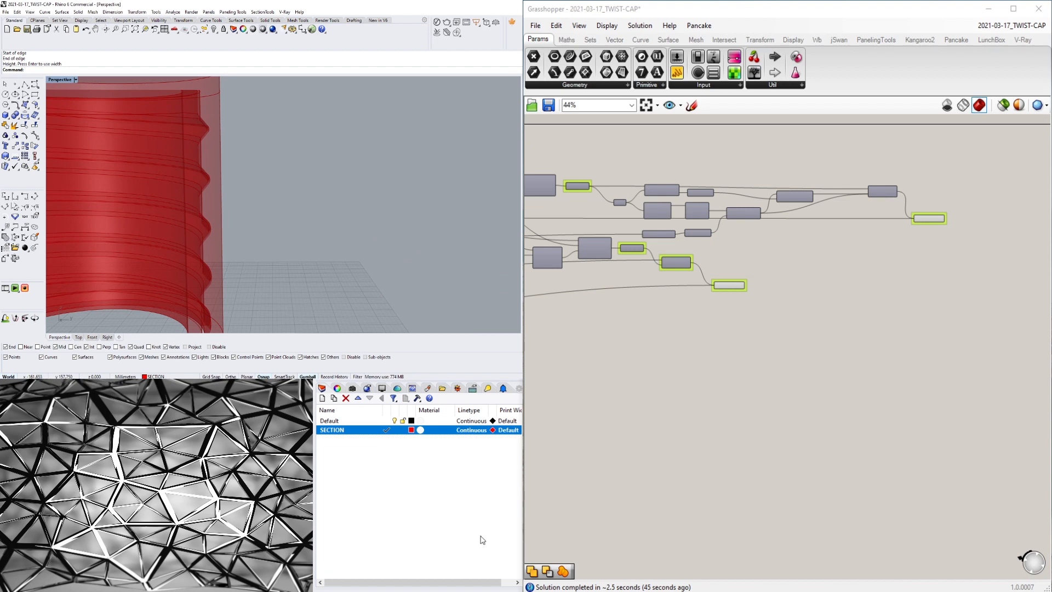
- Connect the XZ Plane component's Plane output to the Plane input of the Offset Curve component for the thread tolerance
scroll(629, 333, up, 5)
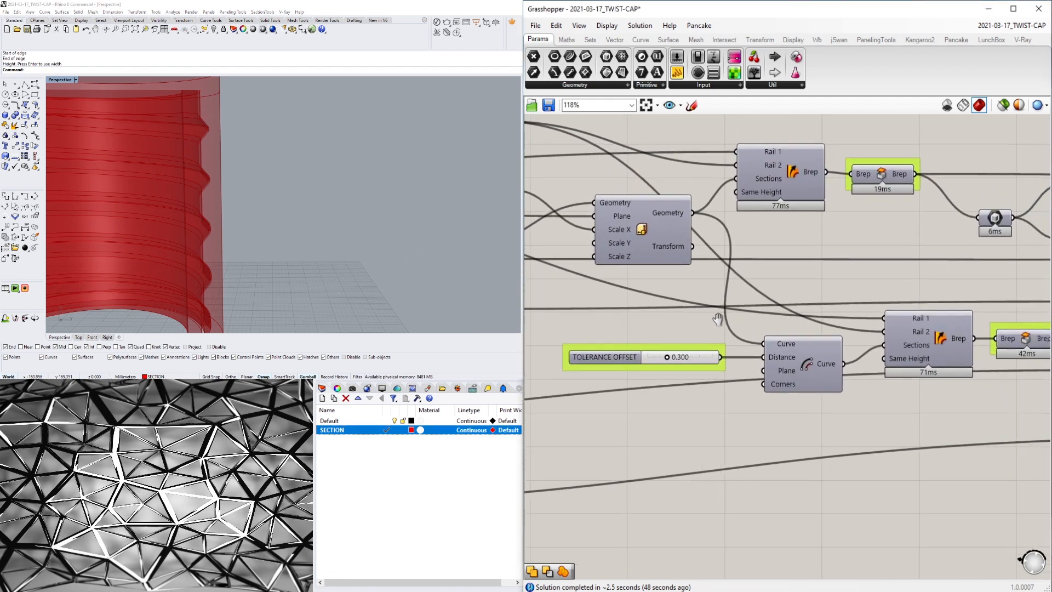
right_drag(718, 319, 757, 293)
scroll(756, 293, down, 2)
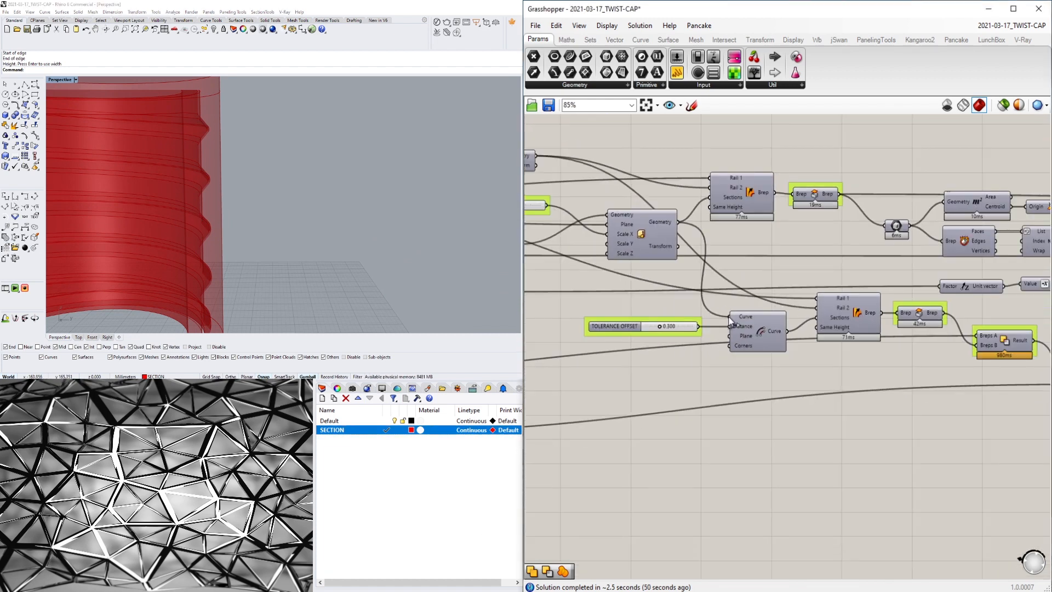
scroll(762, 331, up, 3)
click(771, 333)
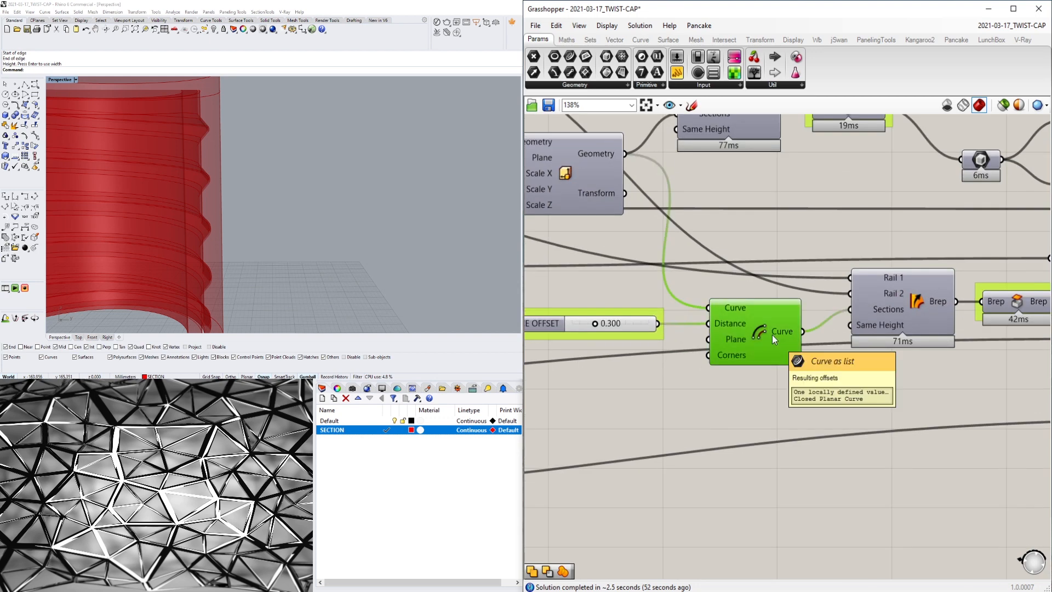
scroll(771, 340, down, 2)
right_drag(789, 341, 830, 343)
right_drag(750, 224, 857, 225)
scroll(805, 208, down, 2)
scroll(633, 203, up, 1)
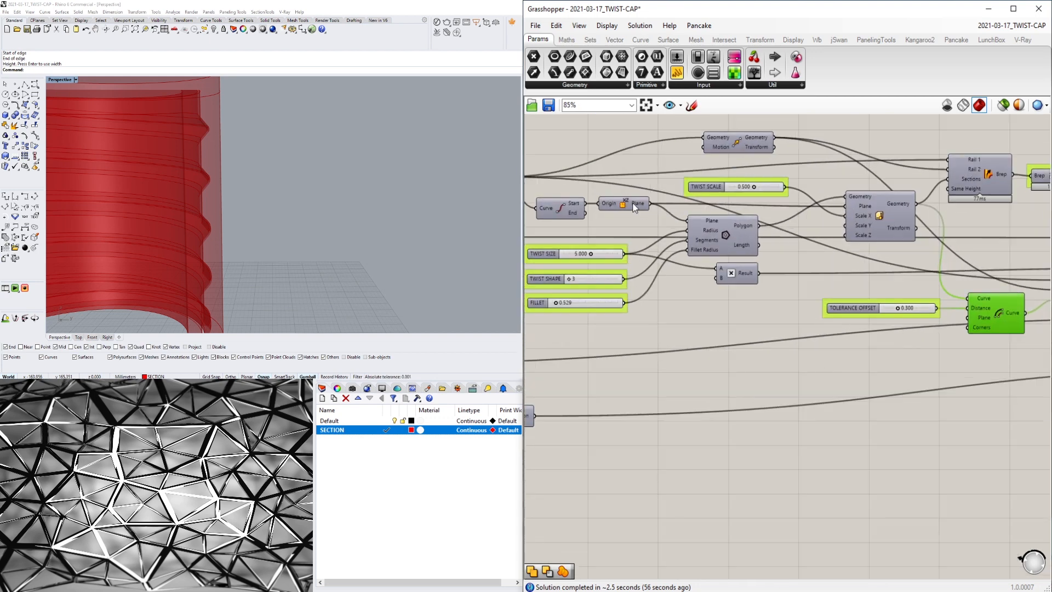
drag(652, 203, 966, 319)
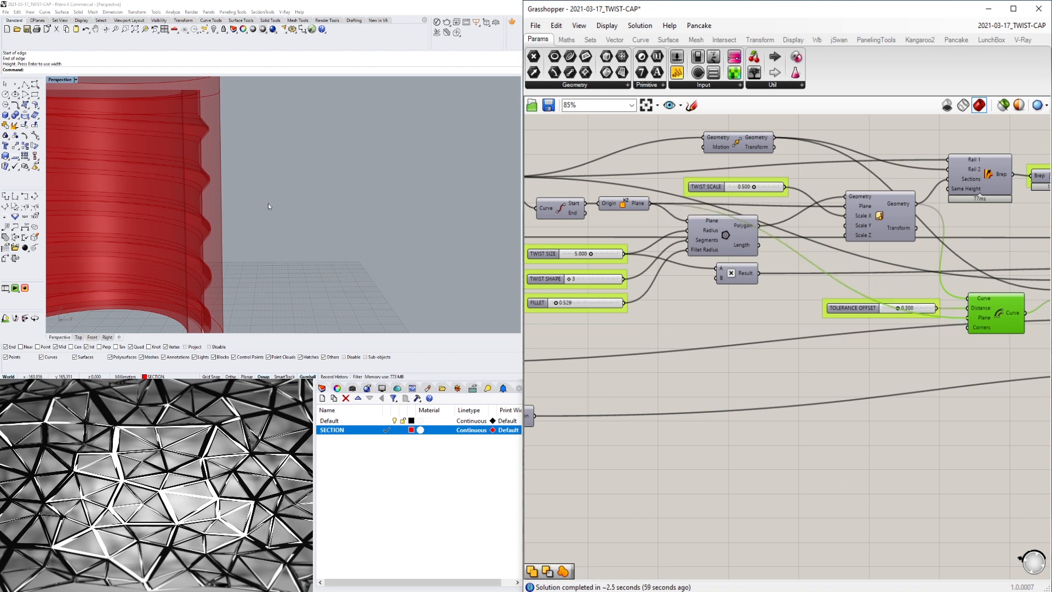
- Inspect the thread gap in the Rhino preview up close and check the Offset Curve component's options
scroll(203, 187, up, 8)
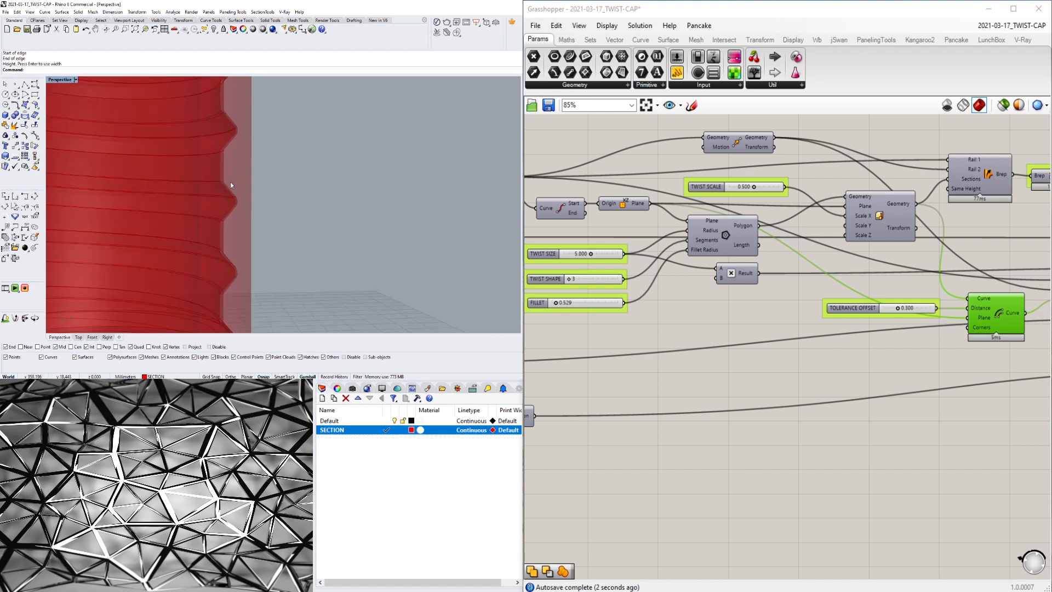
scroll(202, 187, down, 8)
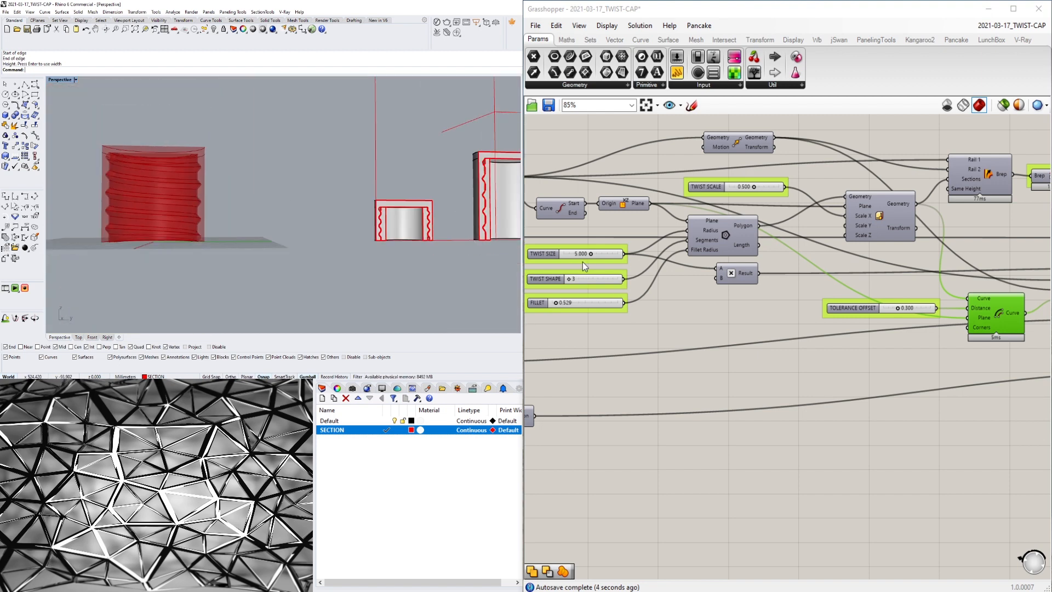
scroll(821, 356, down, 3)
scroll(821, 353, up, 3)
right_click(817, 300)
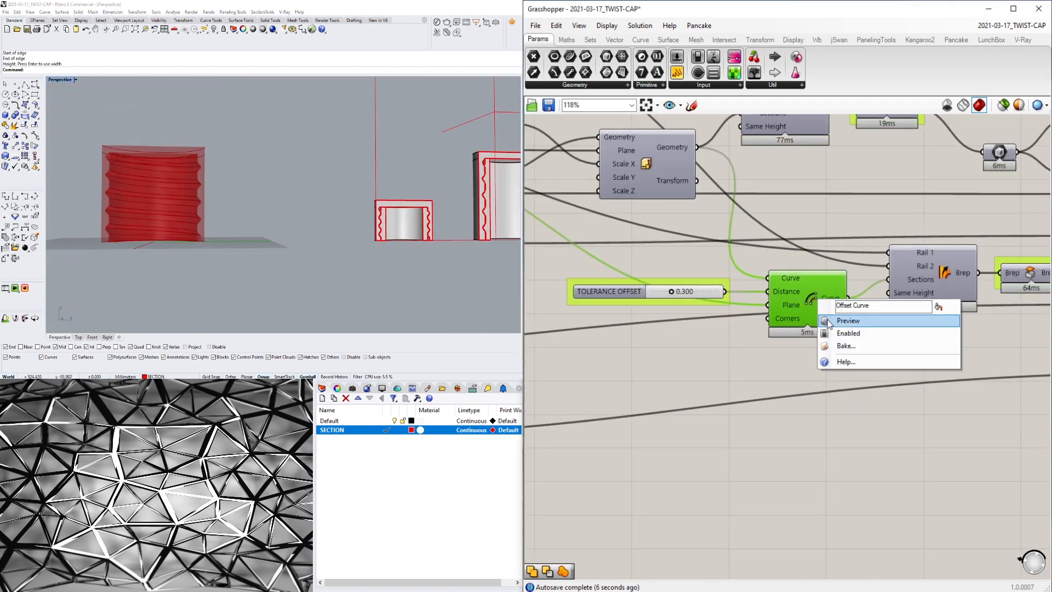
click(106, 242)
scroll(193, 239, down, 3)
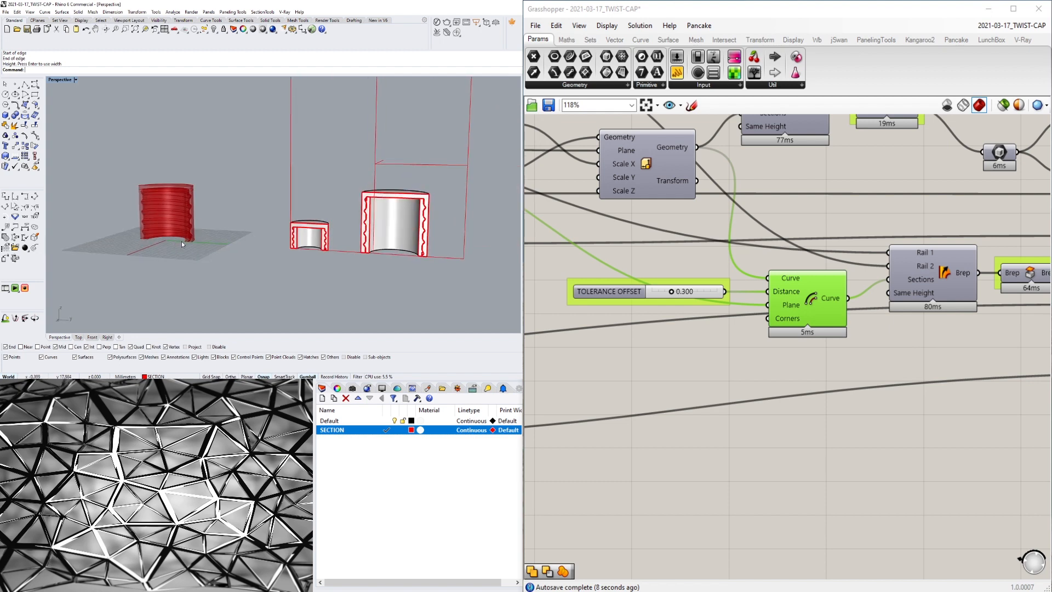
scroll(182, 241, up, 7)
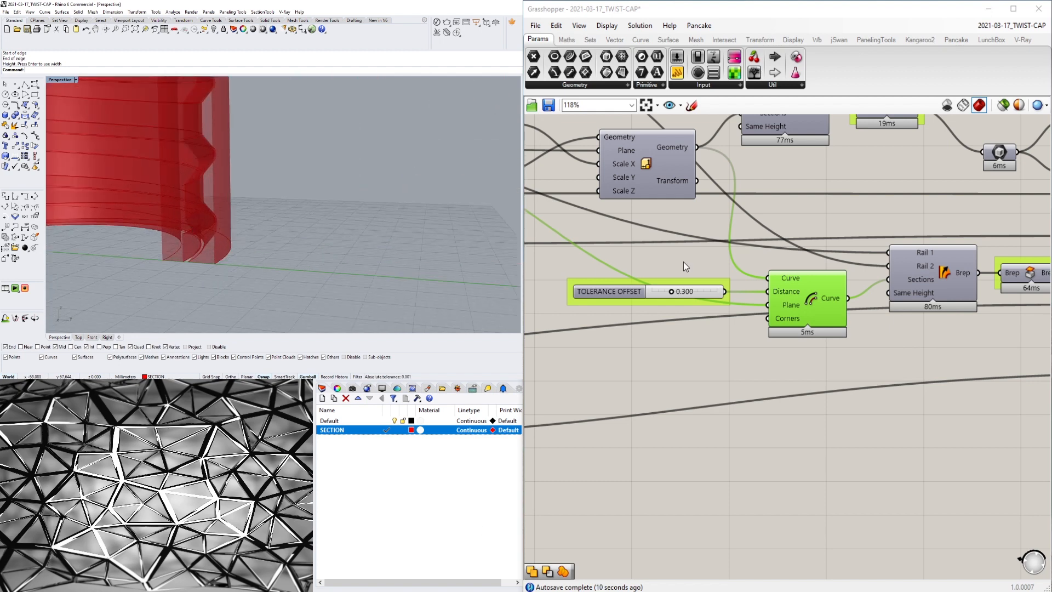
right_click(809, 300)
scroll(855, 263, down, 10)
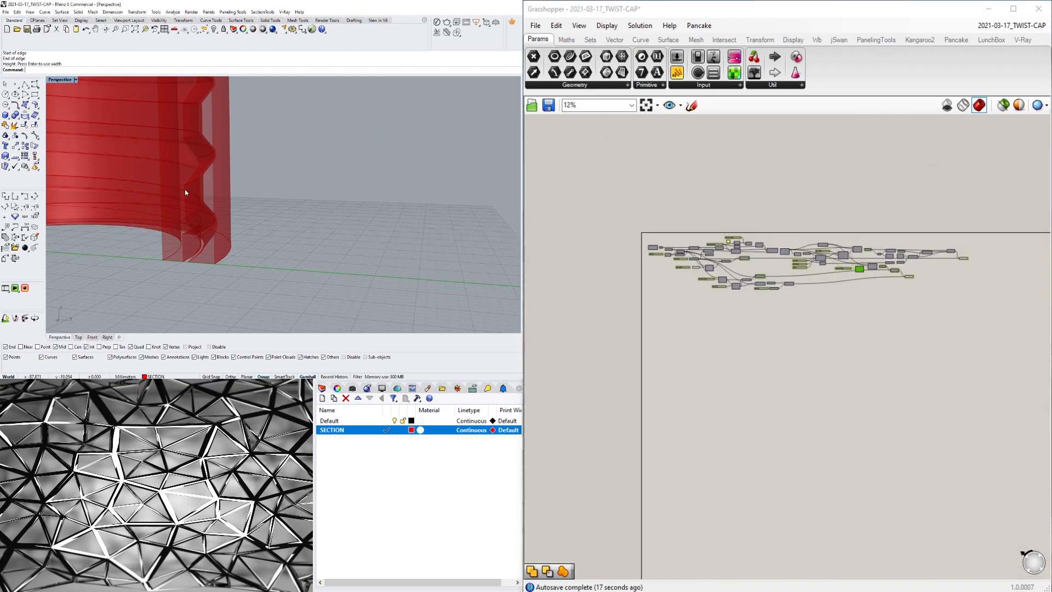
- Delete the large baked cap and neck from the Rhino scene
scroll(183, 191, down, 5)
scroll(223, 213, down, 3)
drag(325, 132, 442, 250)
key(Delete)
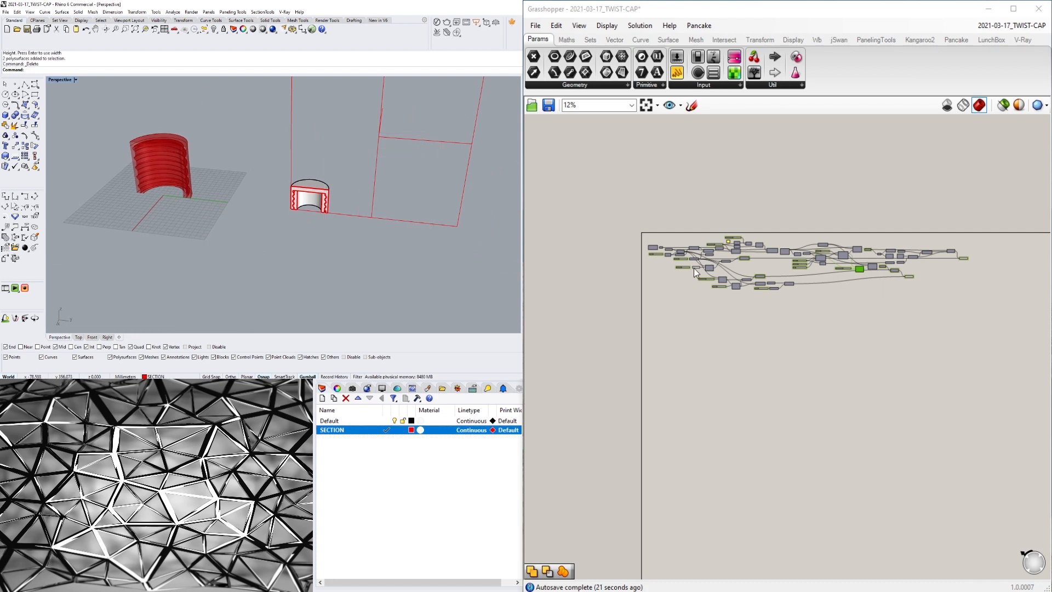
- Make Default the current layer and bake both final Solid Union results again
scroll(923, 276, up, 4)
click(923, 277)
right_drag(923, 277, 711, 304)
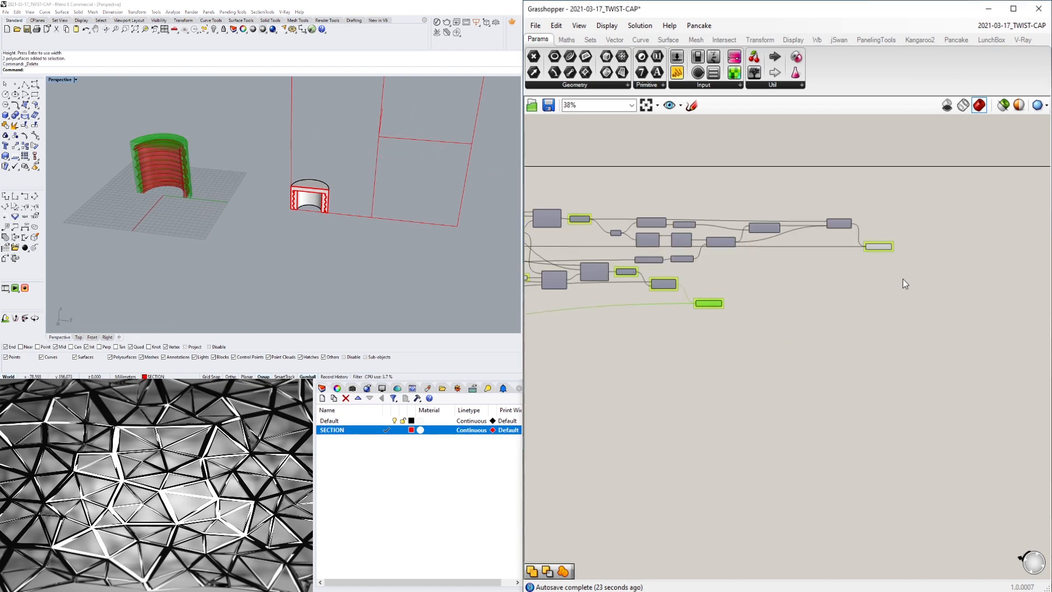
shift+click(883, 249)
key(space)
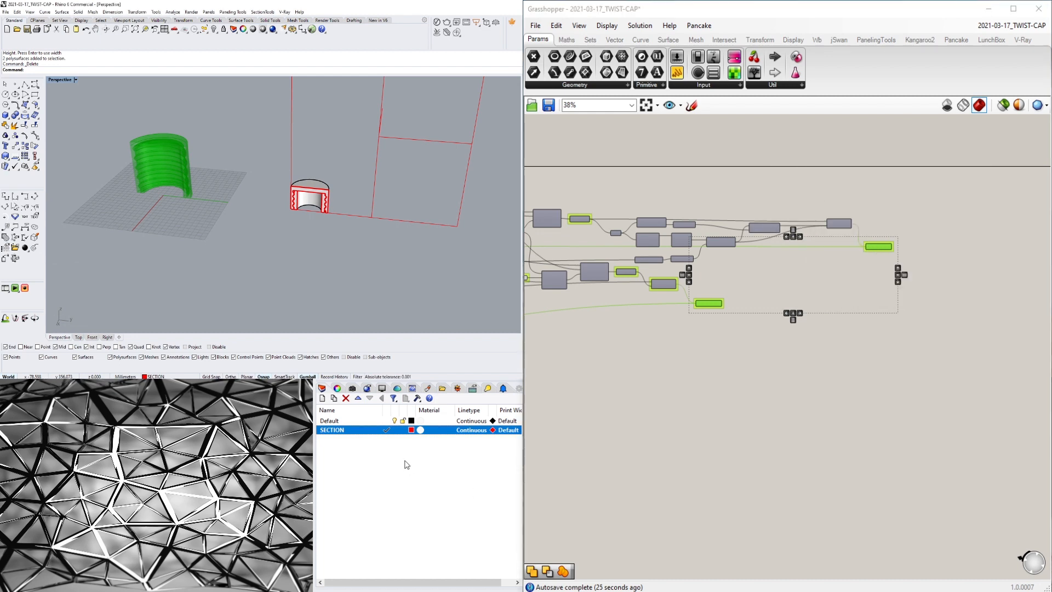
click(384, 426)
click(387, 421)
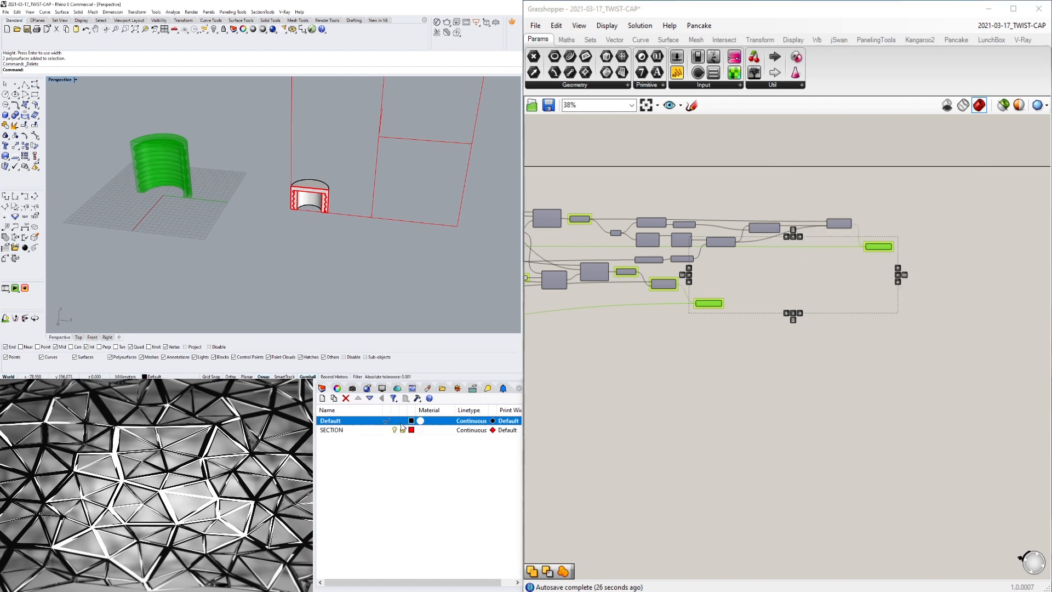
middle_click(899, 268)
click(917, 287)
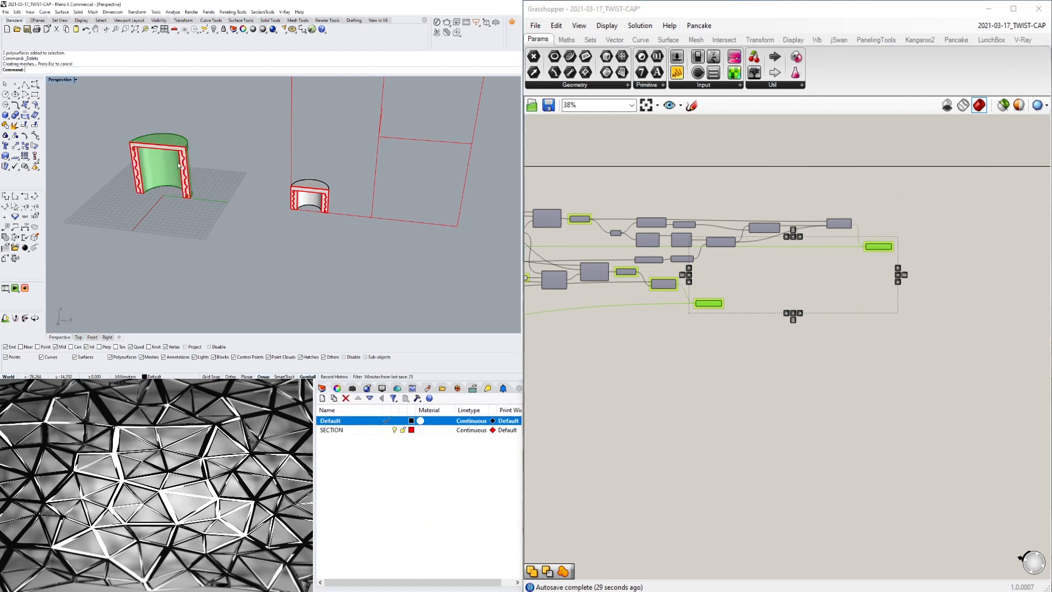
- Move the newly baked cap and neck into the clipping plane beside the small cap and inspect the sectioned thread gap
drag(110, 116, 356, 212)
scroll(228, 210, down, 3)
scroll(349, 184, up, 8)
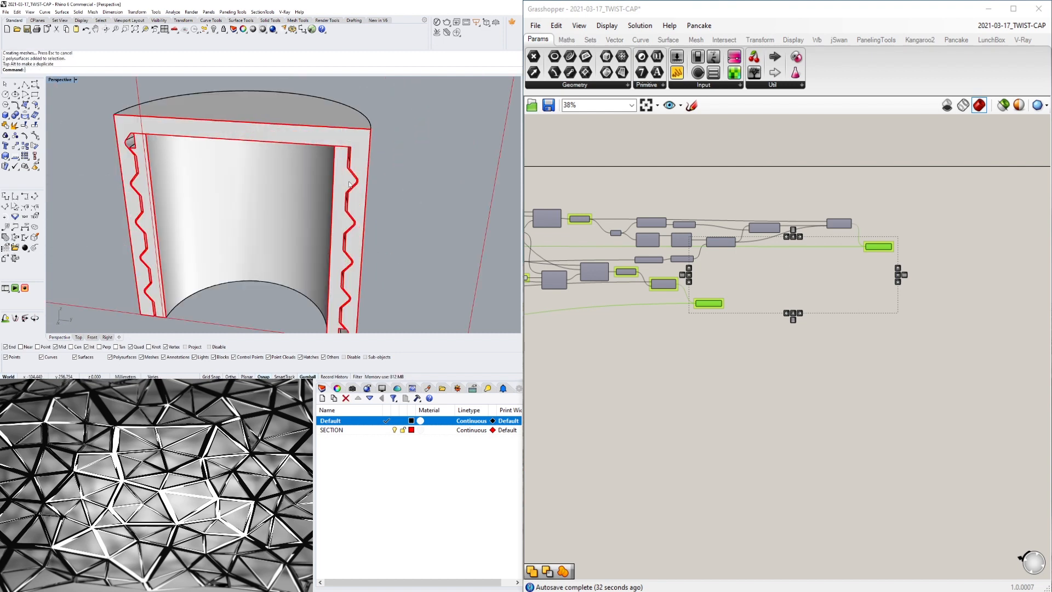
scroll(349, 184, up, 3)
scroll(340, 169, down, 8)
- Delete the clipping plane and raise the large baked cap straight up until it is clear of its threaded neck
click(371, 118)
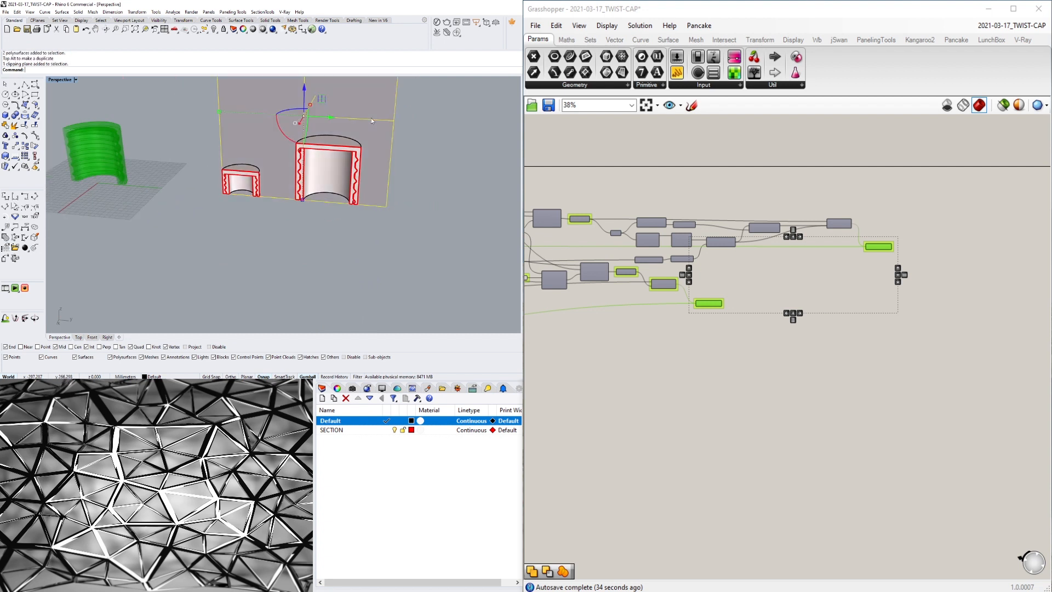
key(Delete)
click(333, 148)
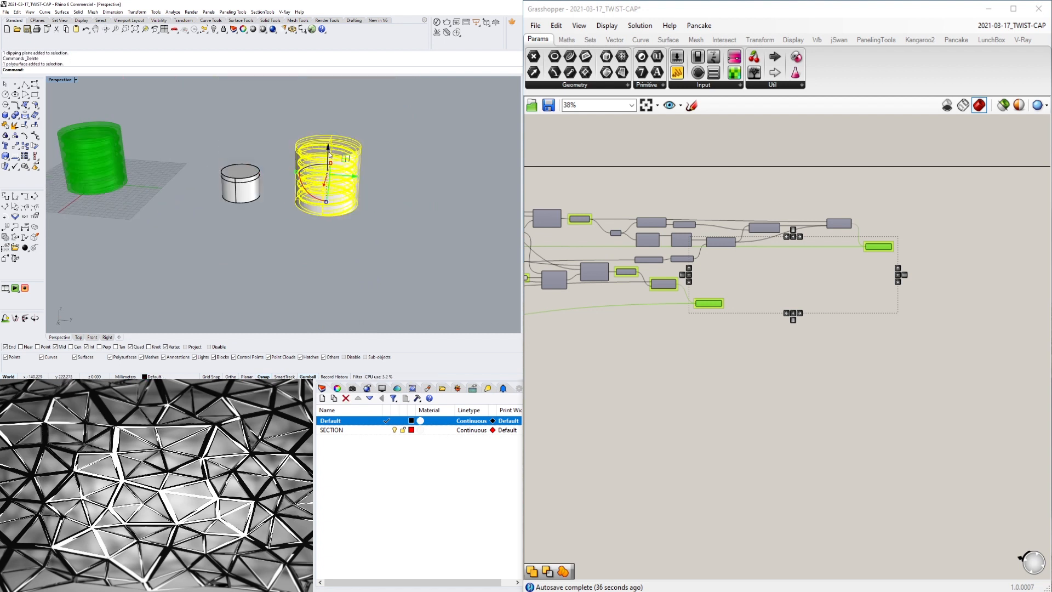
drag(329, 155, 330, 136)
key(Escape)
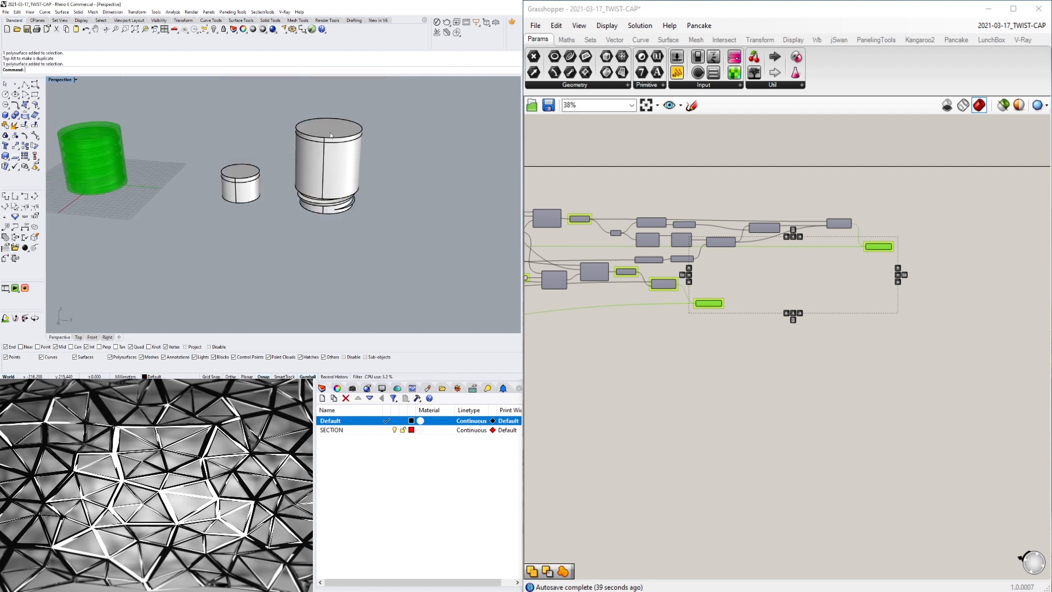
scroll(330, 137, down, 3)
drag(329, 175, 330, 110)
key(Escape)
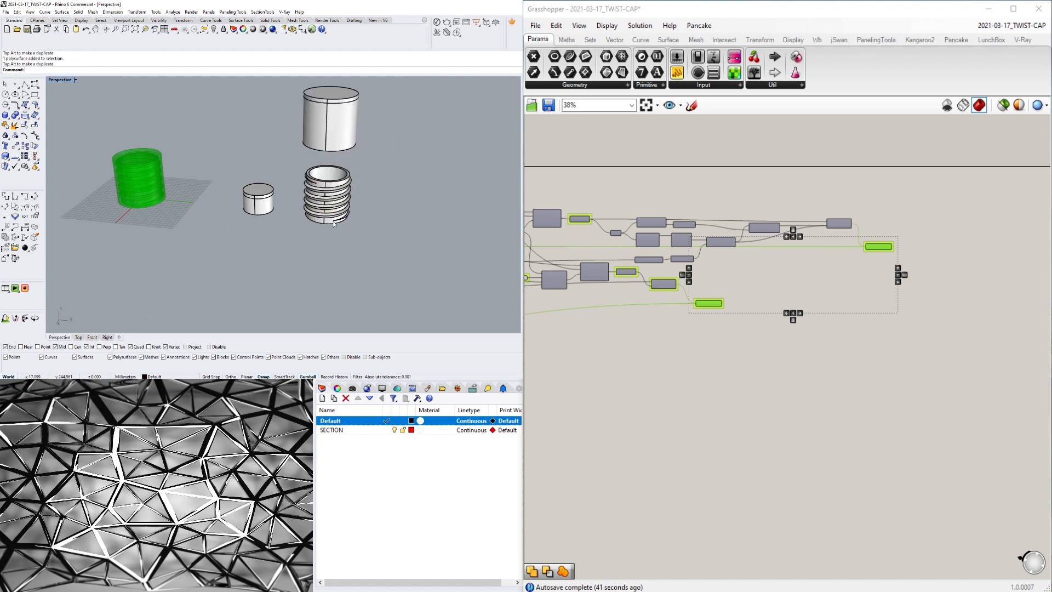
mouse_move(334, 223)
right_down()
mouse_move(189, 186)
mouse_move(346, 204)
mouse_move(278, 214)
mouse_move(308, 142)
mouse_move(163, 149)
mouse_move(323, 207)
mouse_move(349, 259)
mouse_move(334, 207)
mouse_move(312, 199)
mouse_move(341, 216)
right_up()
scroll(296, 153, up, 6)
scroll(200, 171, down, 4)
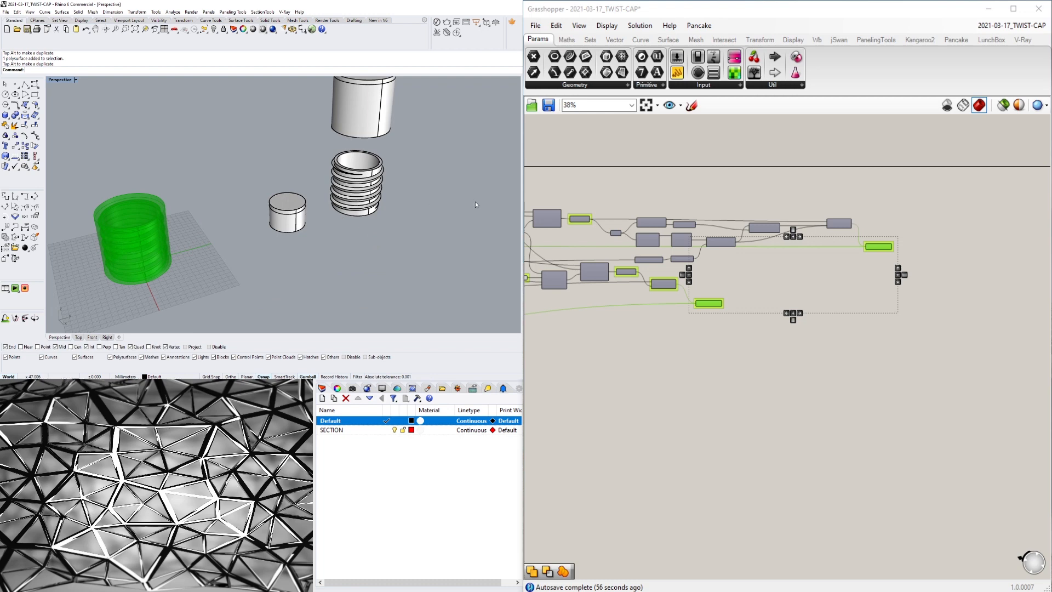
- Deselect the Grasshopper components and review the whole twist cap definition
click(778, 363)
scroll(768, 367, down, 3)
right_drag(767, 368, 866, 337)
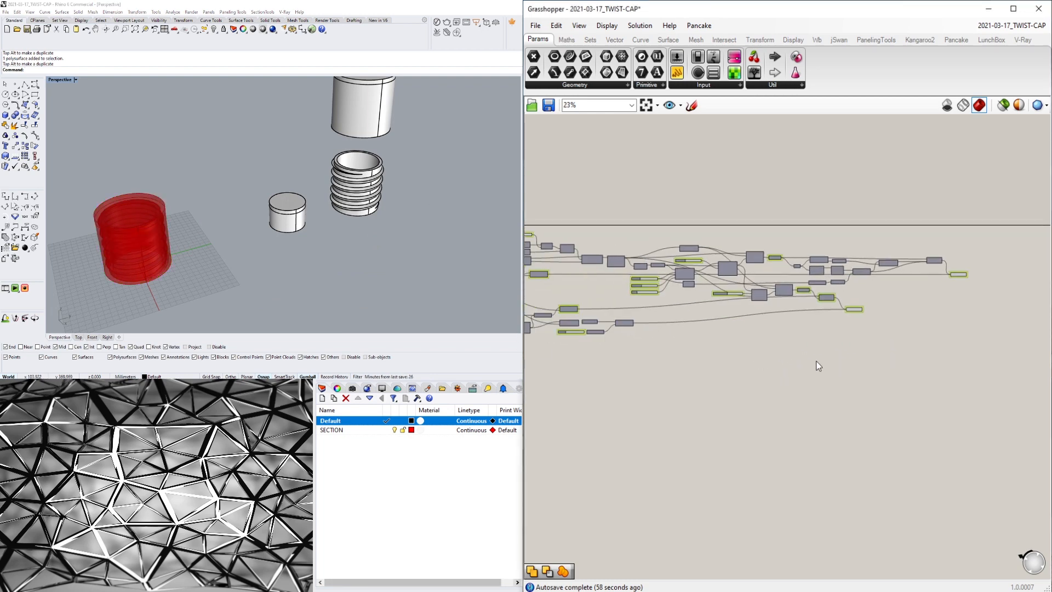
scroll(735, 328, down, 2)
scroll(832, 312, up, 1)
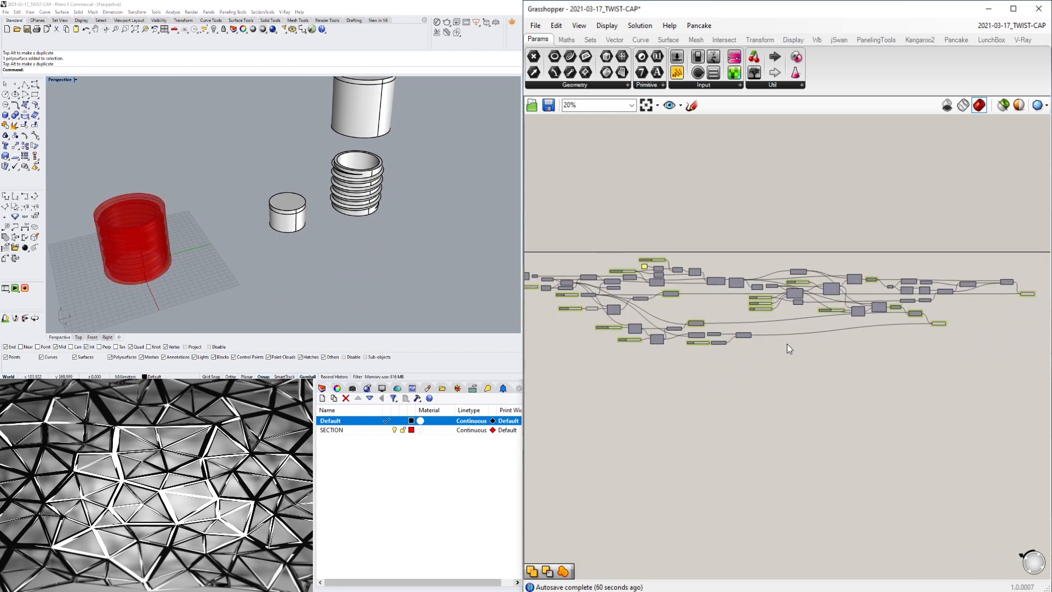
- Examine the small baked cap's internal thread, the large neck and the Grasshopper preview solids up close from several angles
right_drag(320, 245, 348, 221)
scroll(349, 220, up, 4)
scroll(345, 220, down, 5)
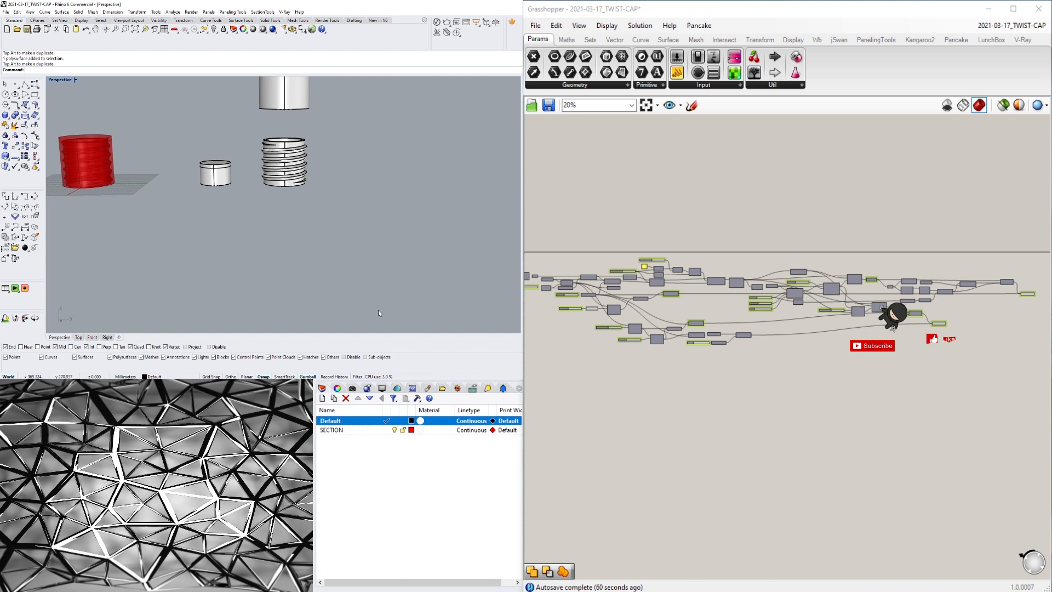
scroll(241, 179, down, 5)
right_drag(244, 179, 310, 198)
scroll(172, 199, up, 4)
scroll(172, 197, up, 5)
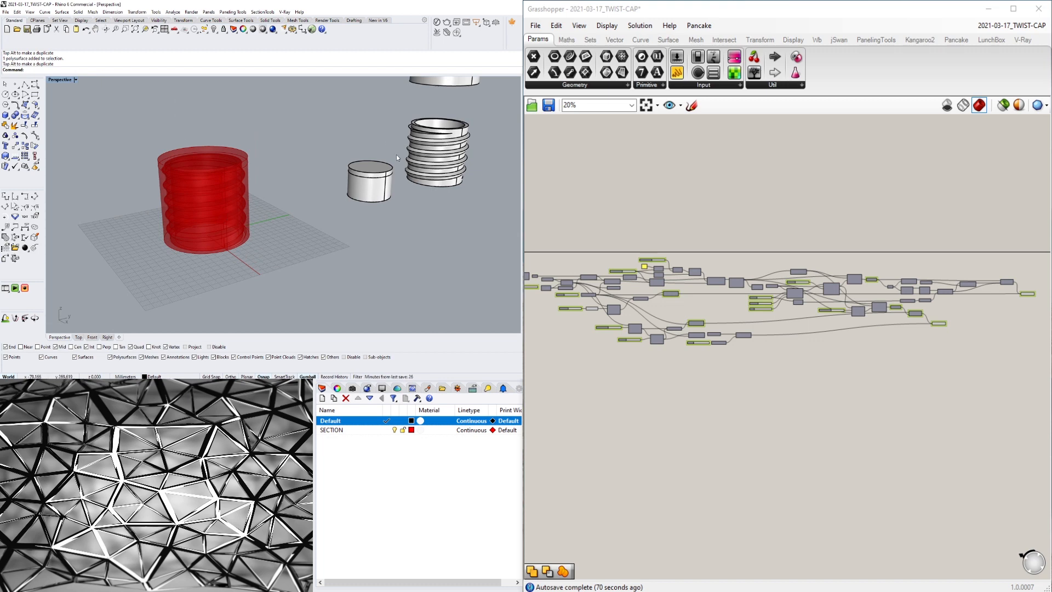
scroll(396, 154, up, 5)
scroll(341, 226, down, 2)
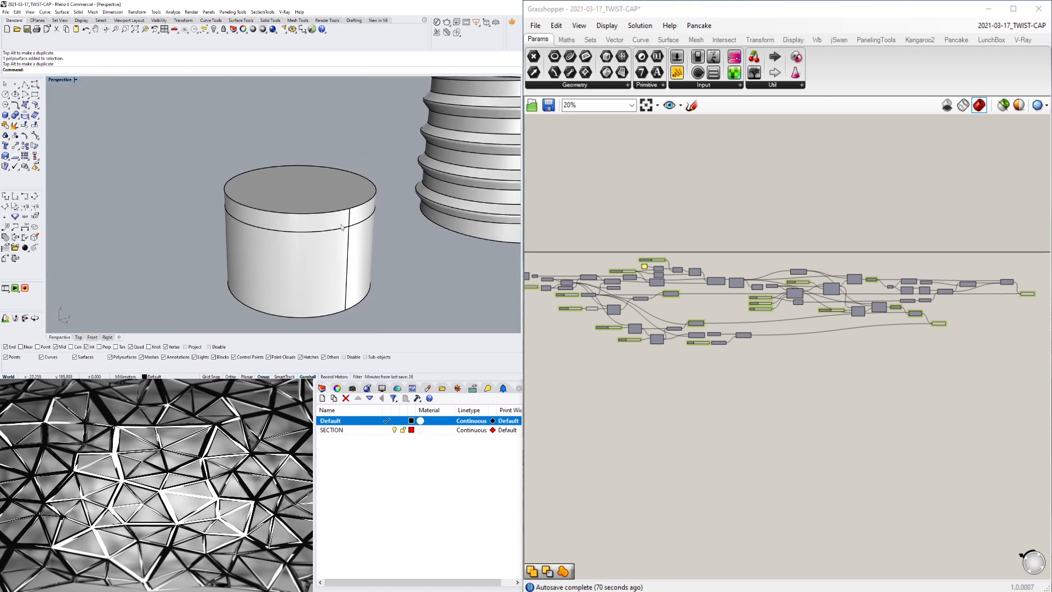
click(266, 233)
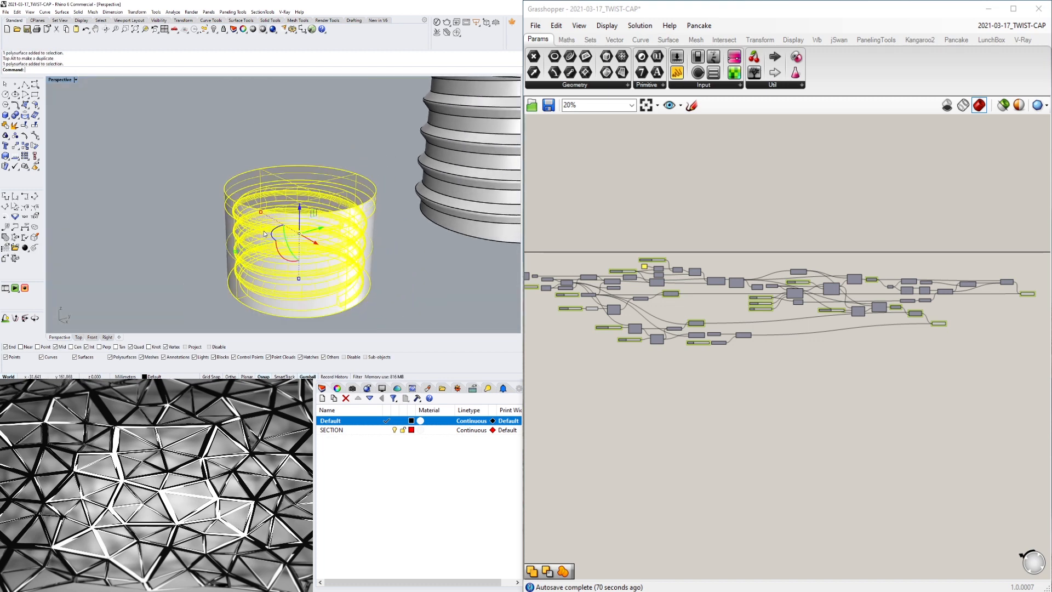
click(209, 243)
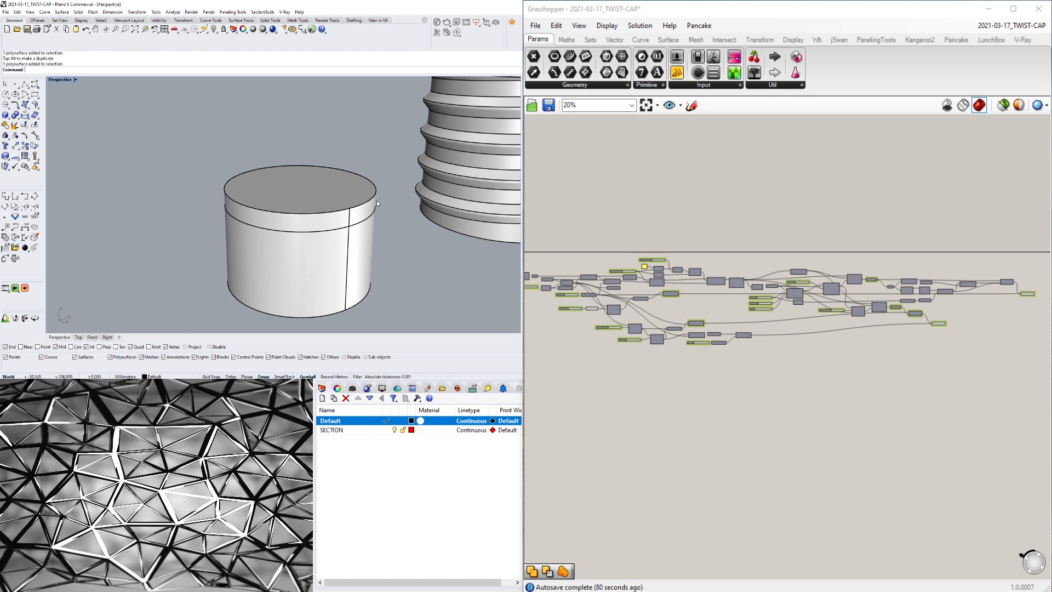
scroll(331, 157, down, 5)
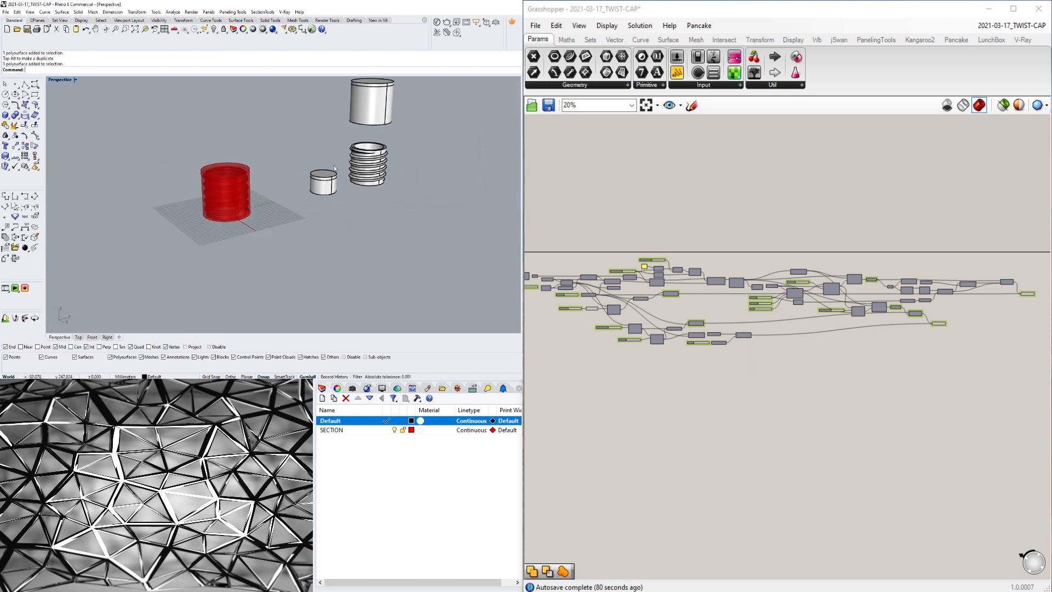
right_drag(334, 168, 337, 199)
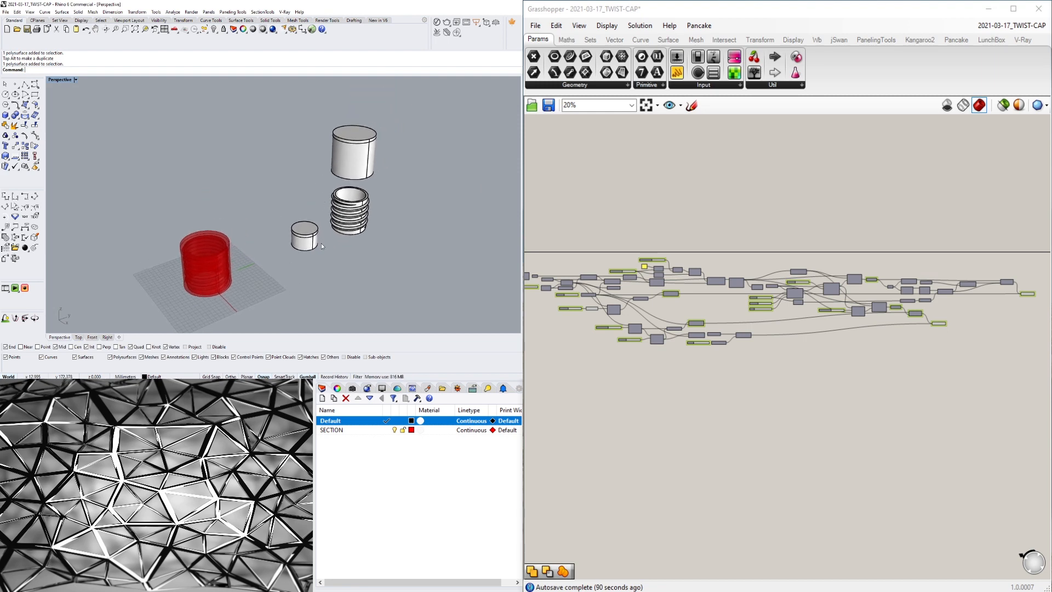
scroll(321, 244, up, 2)
shift+right_drag(314, 199, 354, 156)
scroll(224, 237, up, 5)
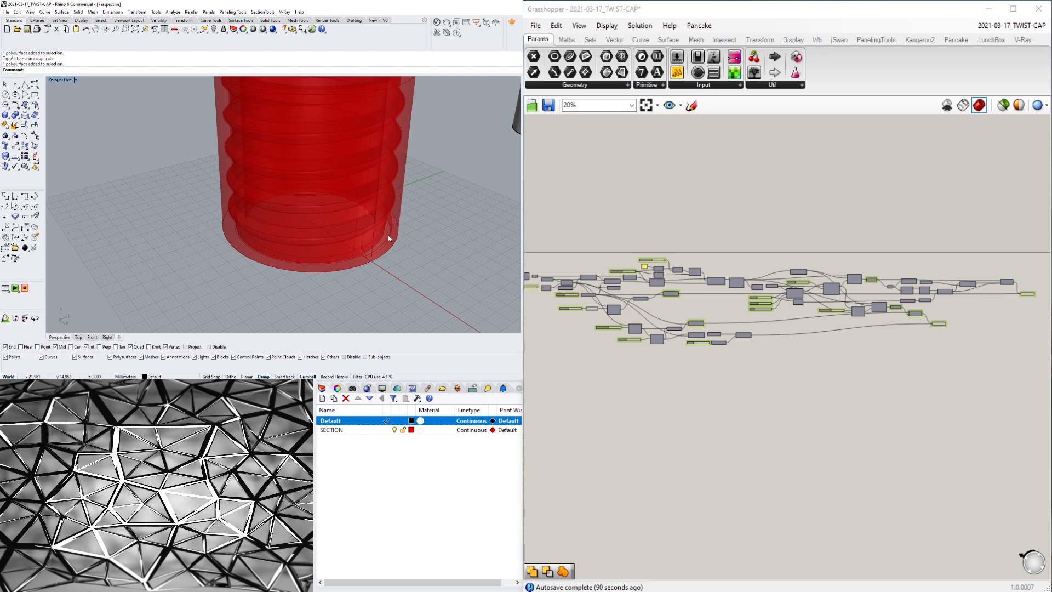
scroll(392, 239, down, 4)
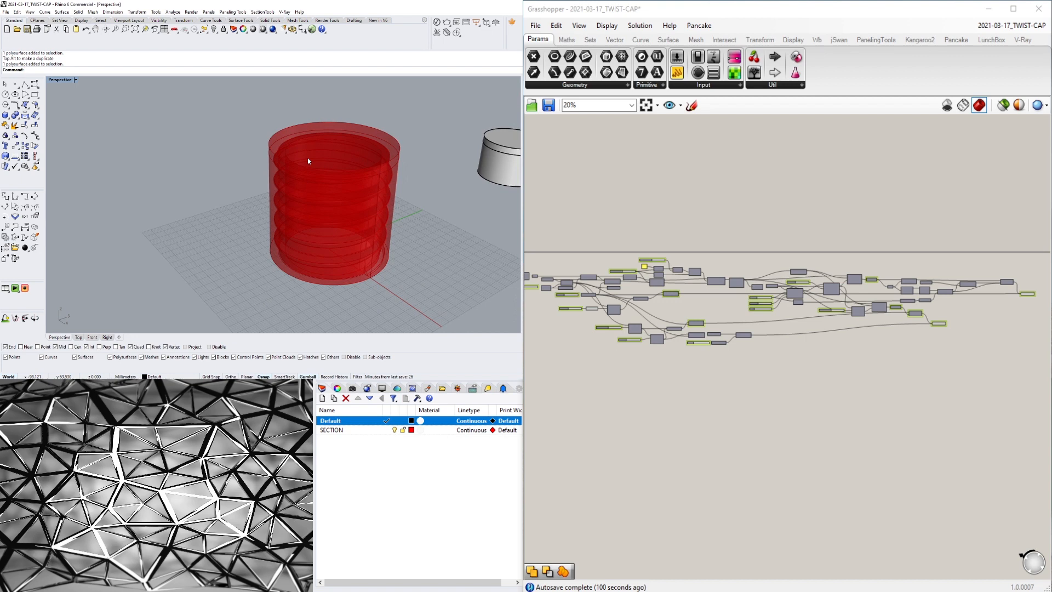
scroll(309, 160, down, 8)
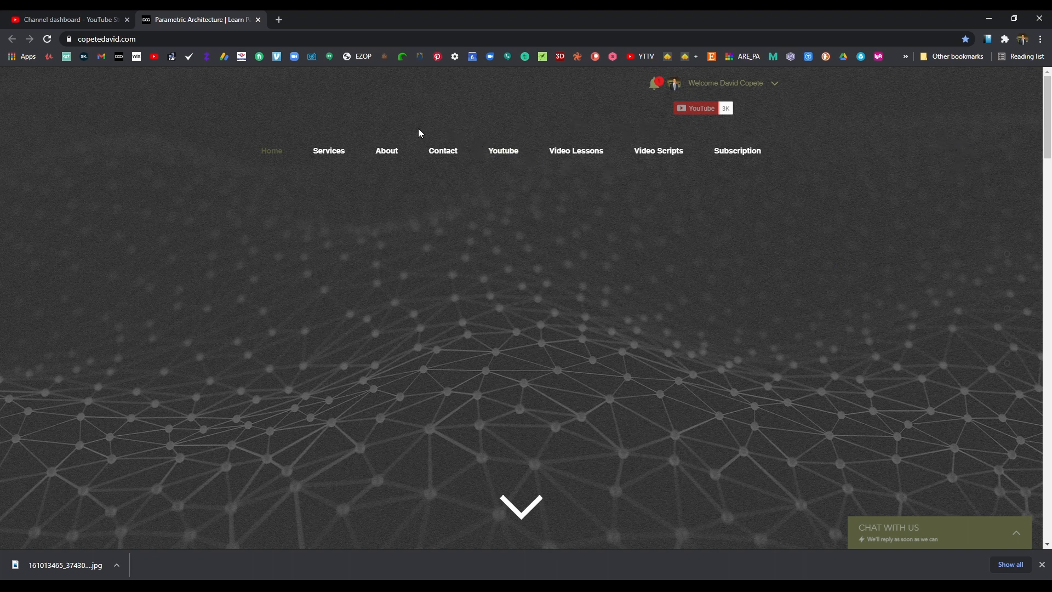
- Switch to the web browser and look through the author's website home page and the uploads on the DCO graphicstudio YouTube channel
scroll(450, 191, down, 6)
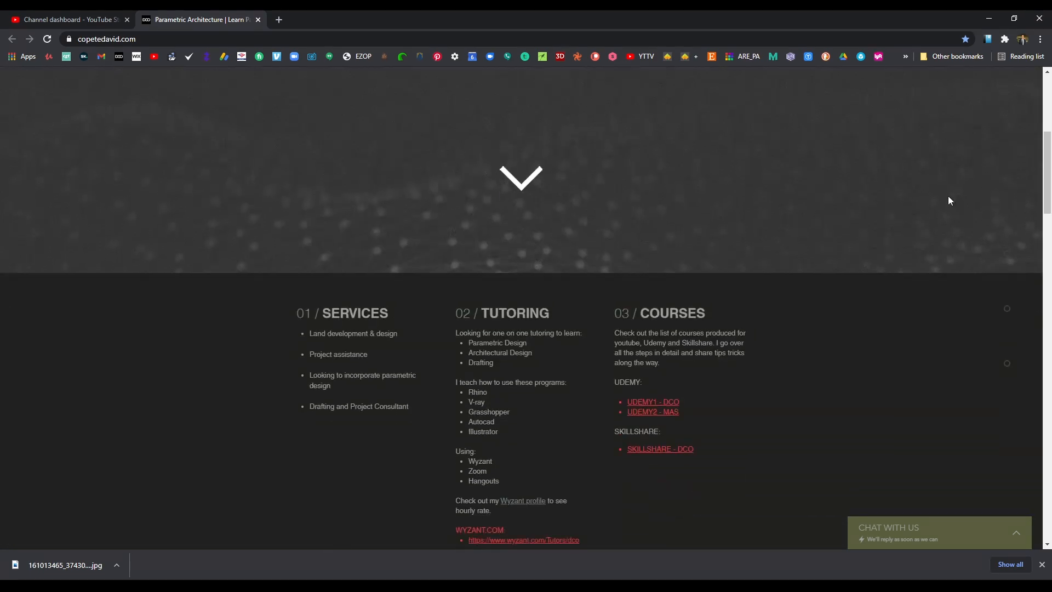
scroll(992, 268, down, 4)
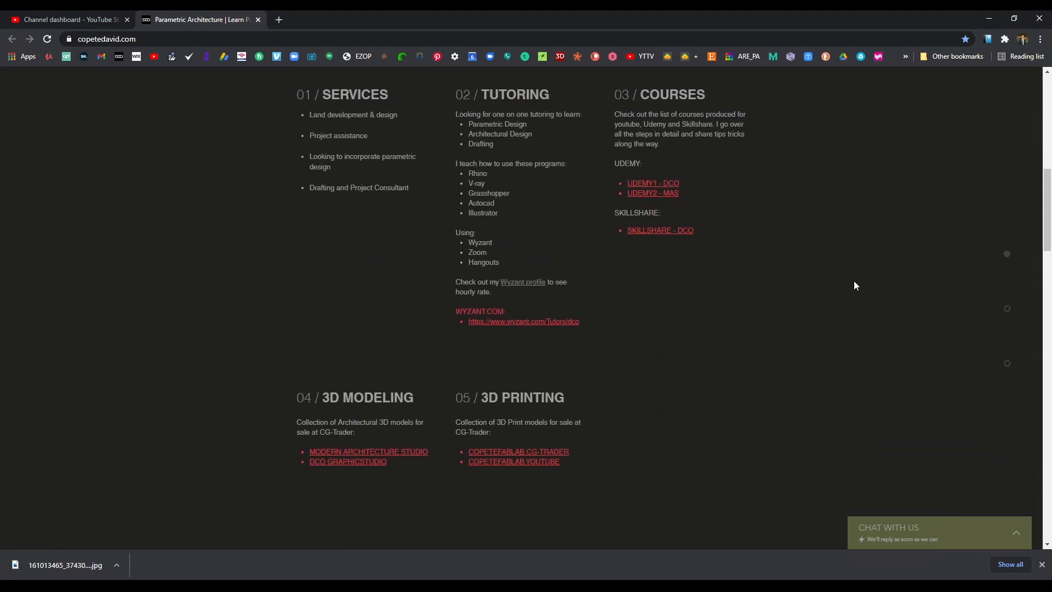
scroll(863, 296, up, 5)
scroll(873, 308, up, 5)
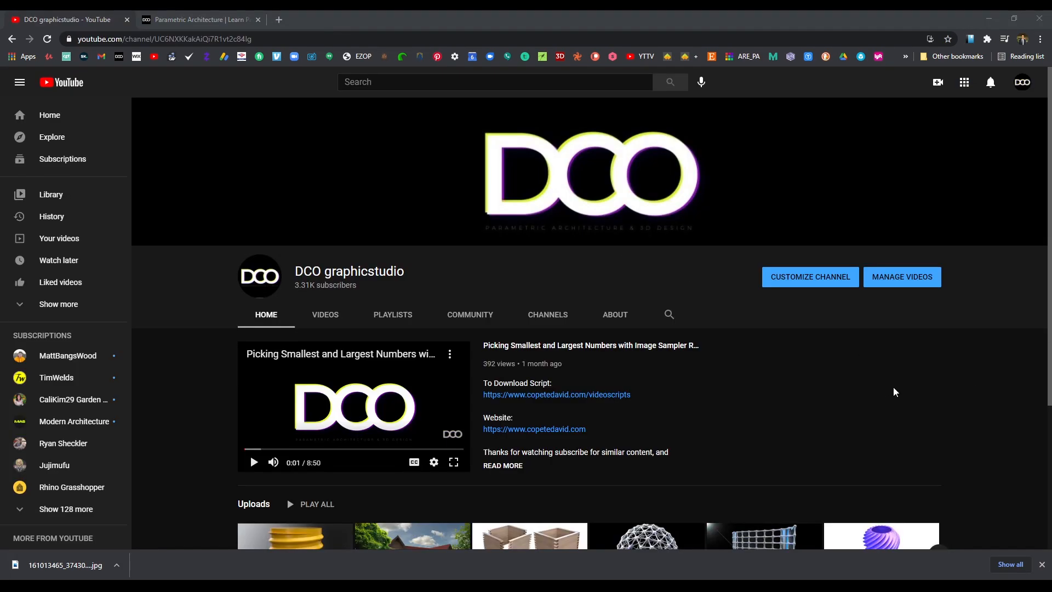
scroll(888, 373, down, 3)
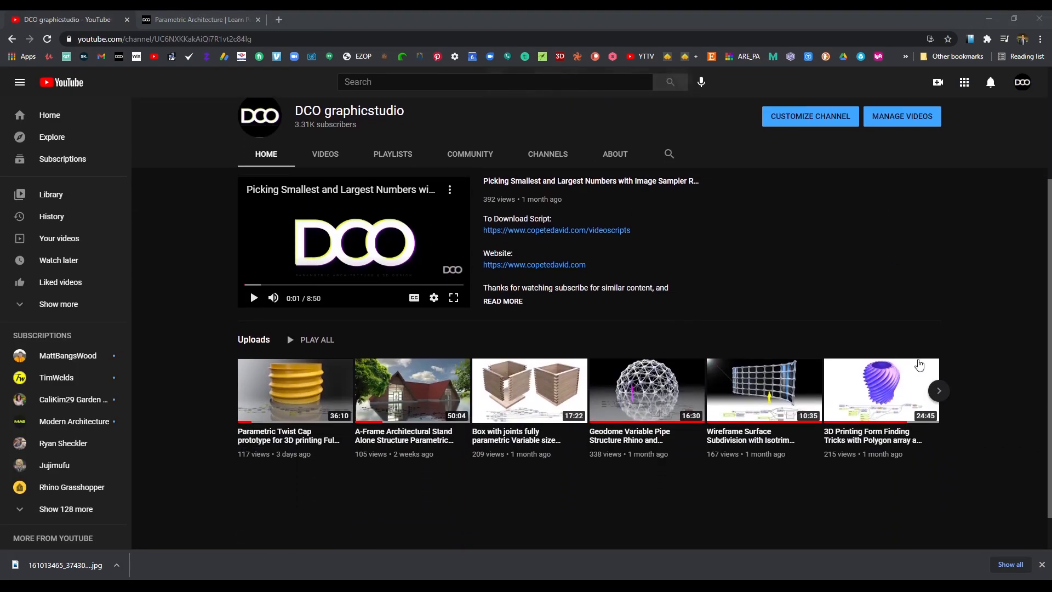
scroll(1010, 323, up, 3)
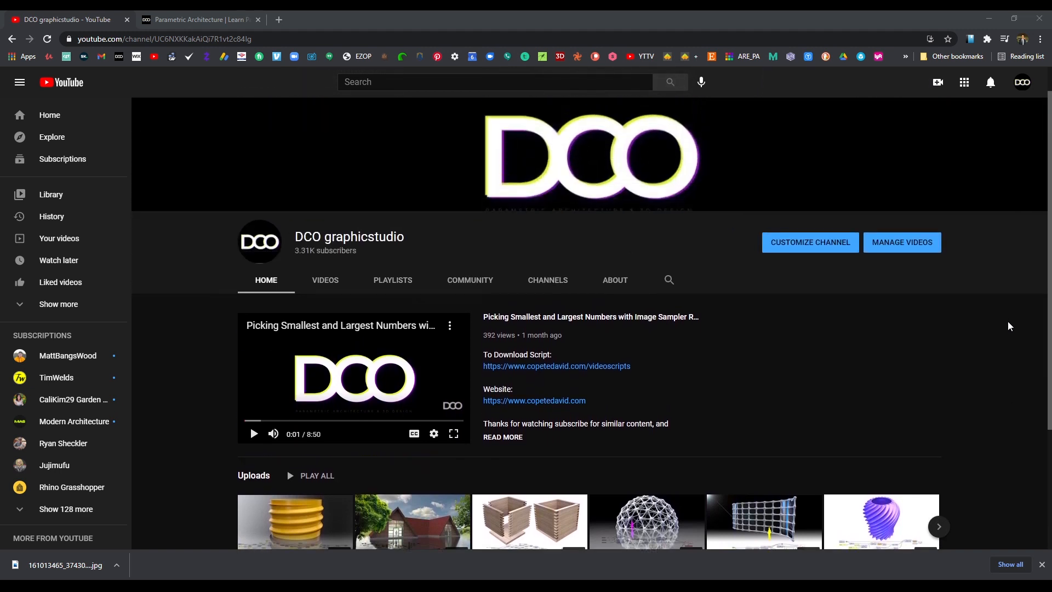